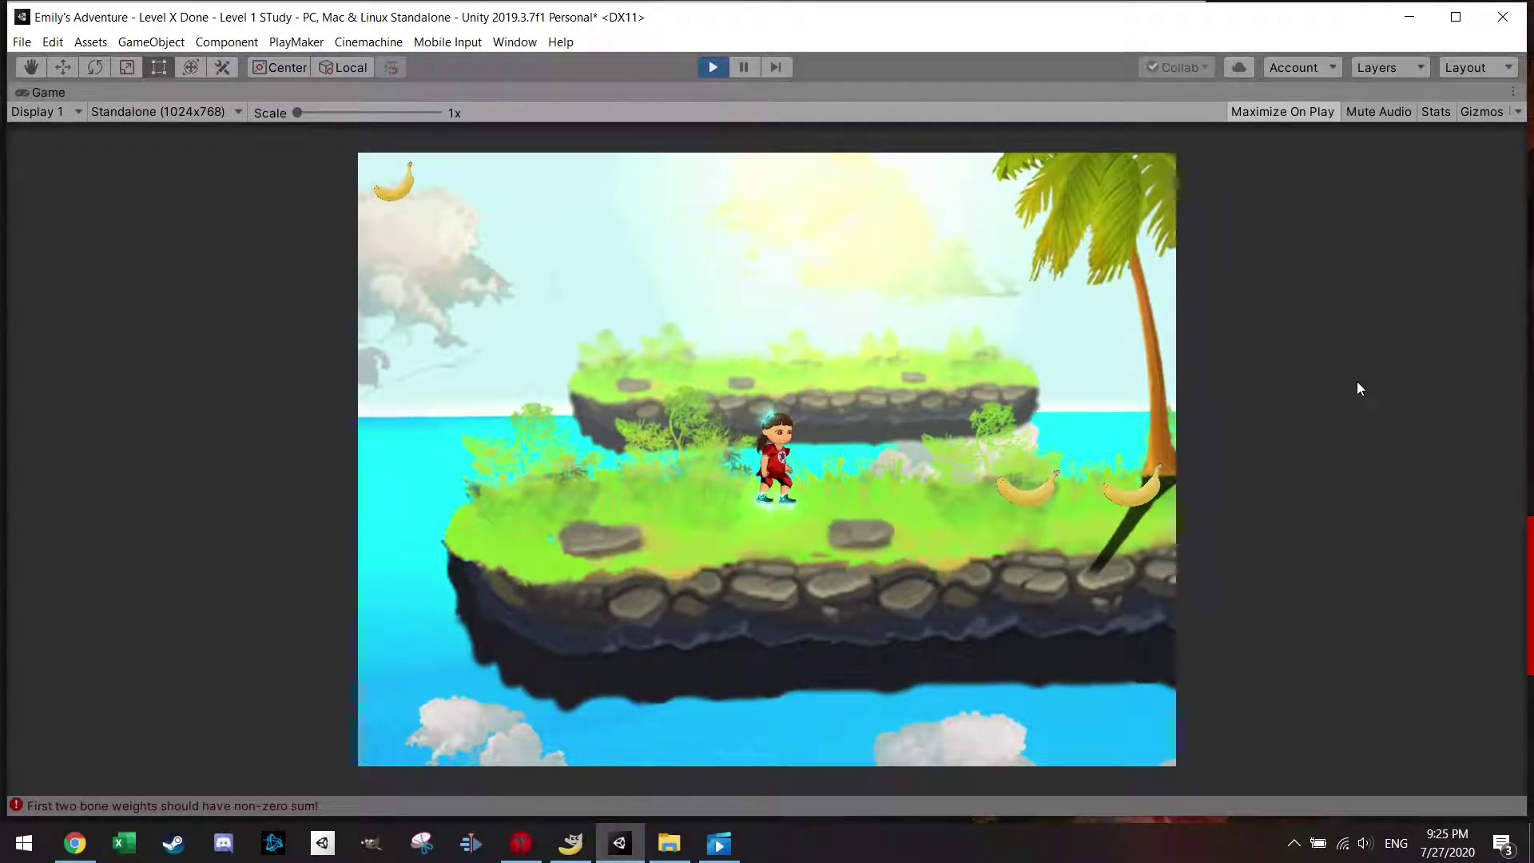
Run the character right over the bananas until the counter reads 5, then turn back left
{"action": "key", "text": "Right"}
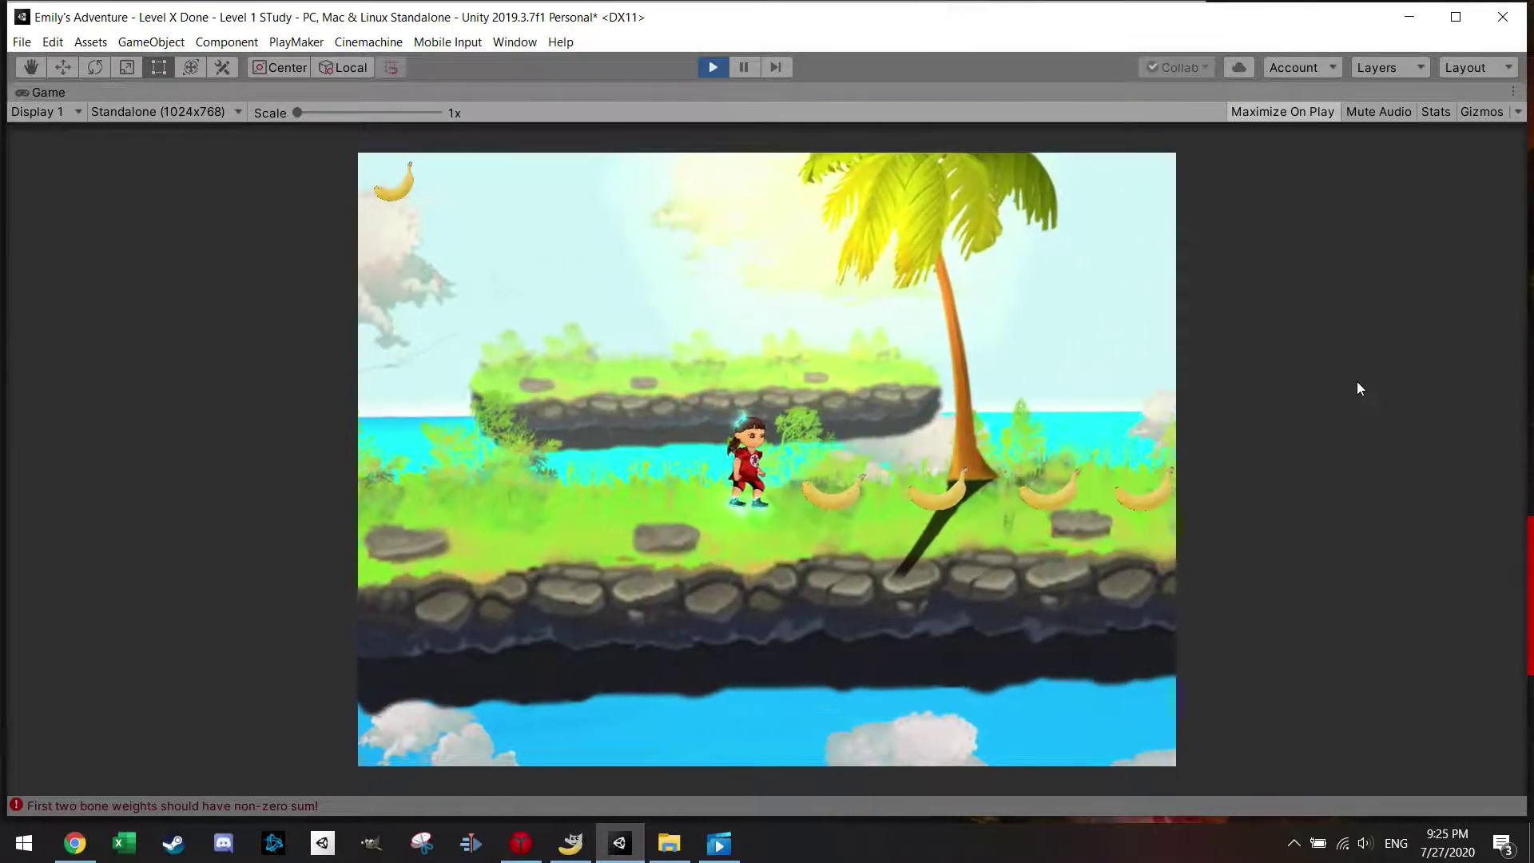
{"action": "key", "text": "Right"}
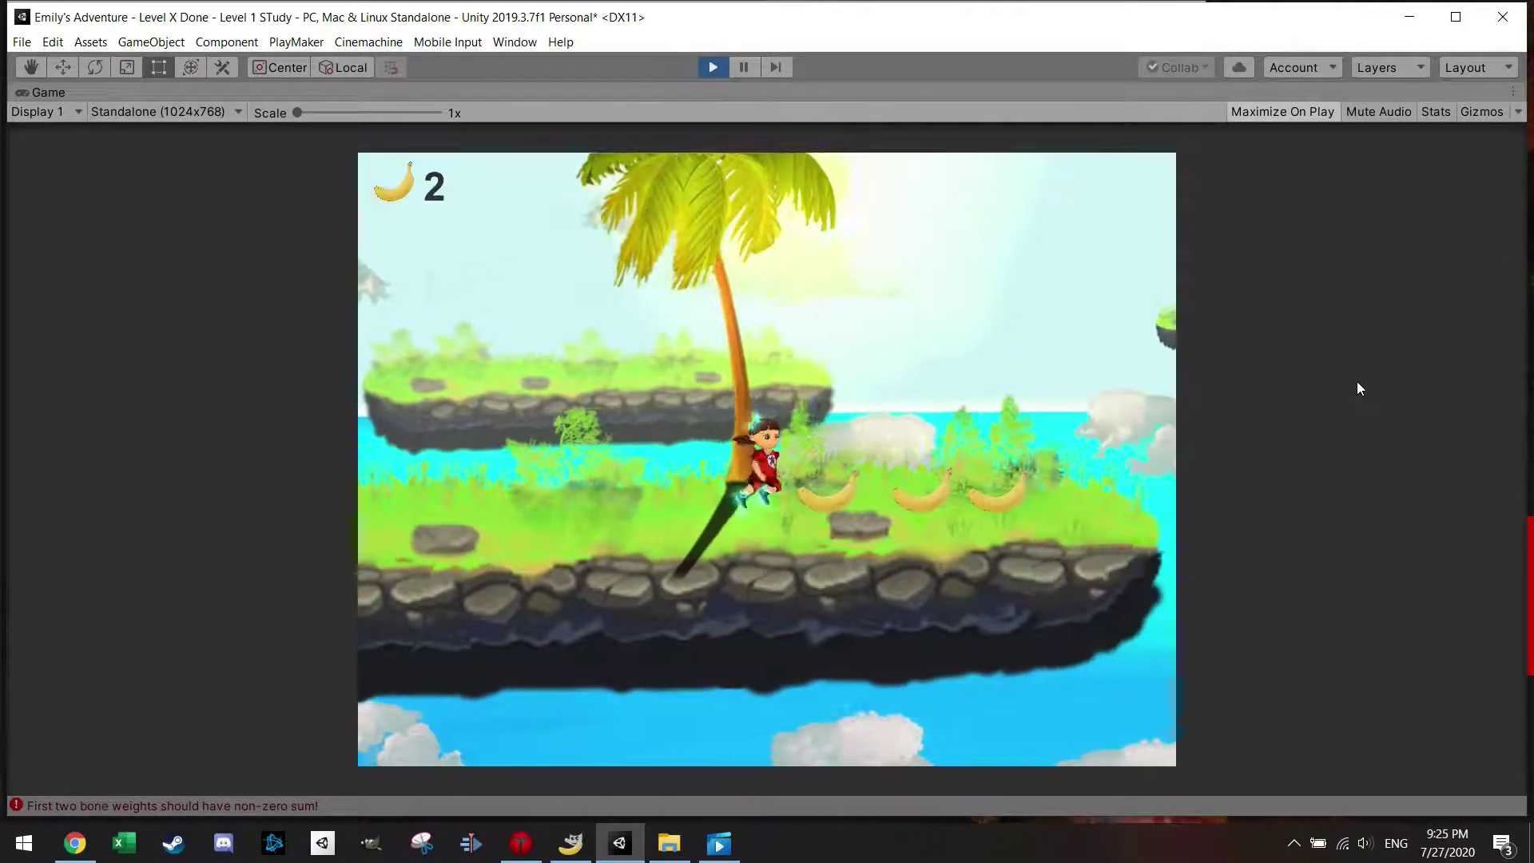
{"action": "key", "text": "Right"}
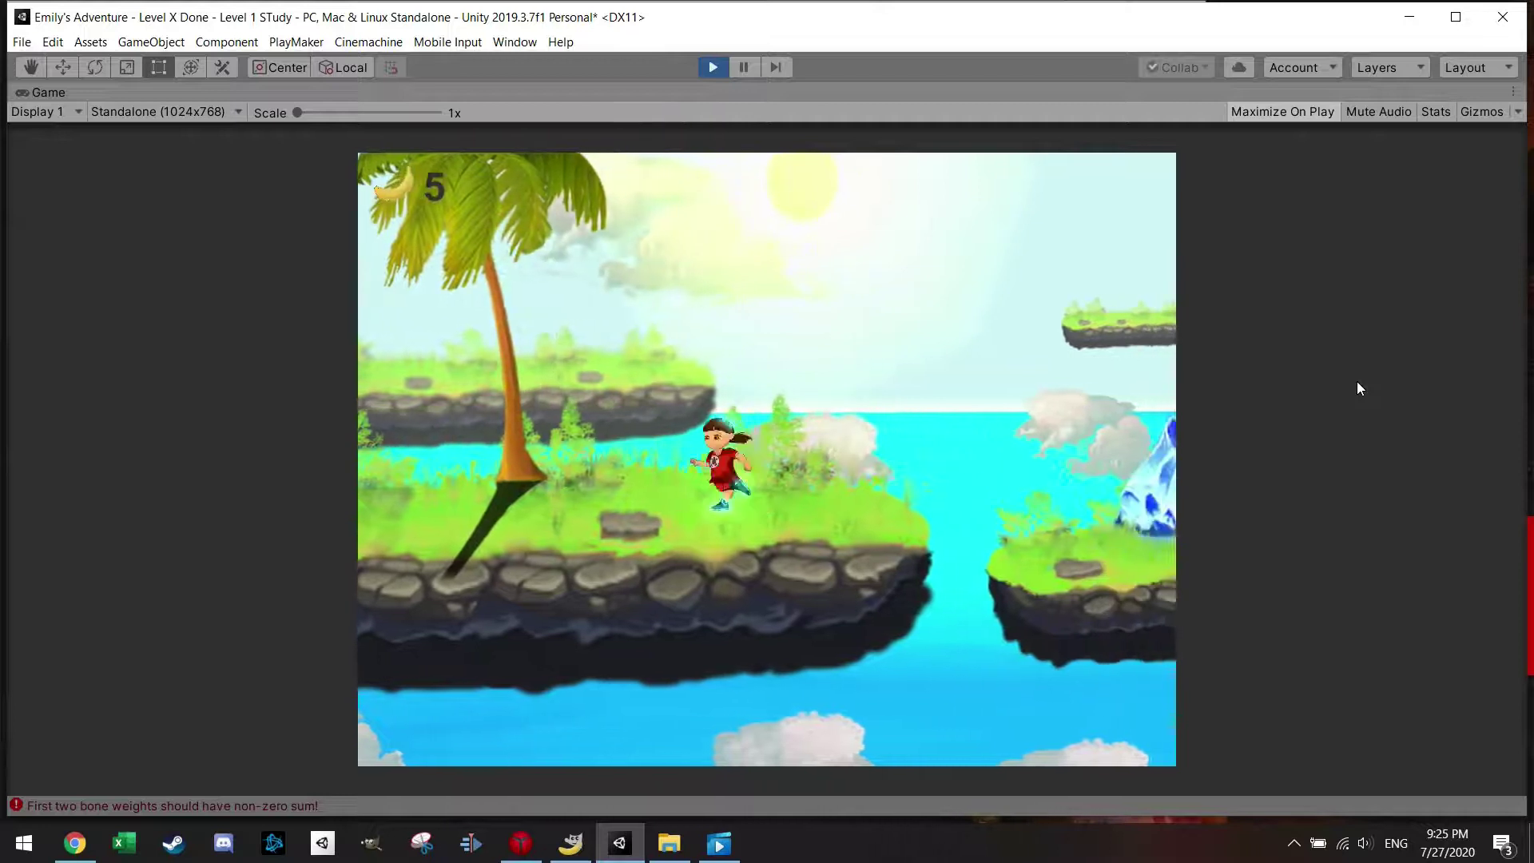
{"action": "key", "text": "Left"}
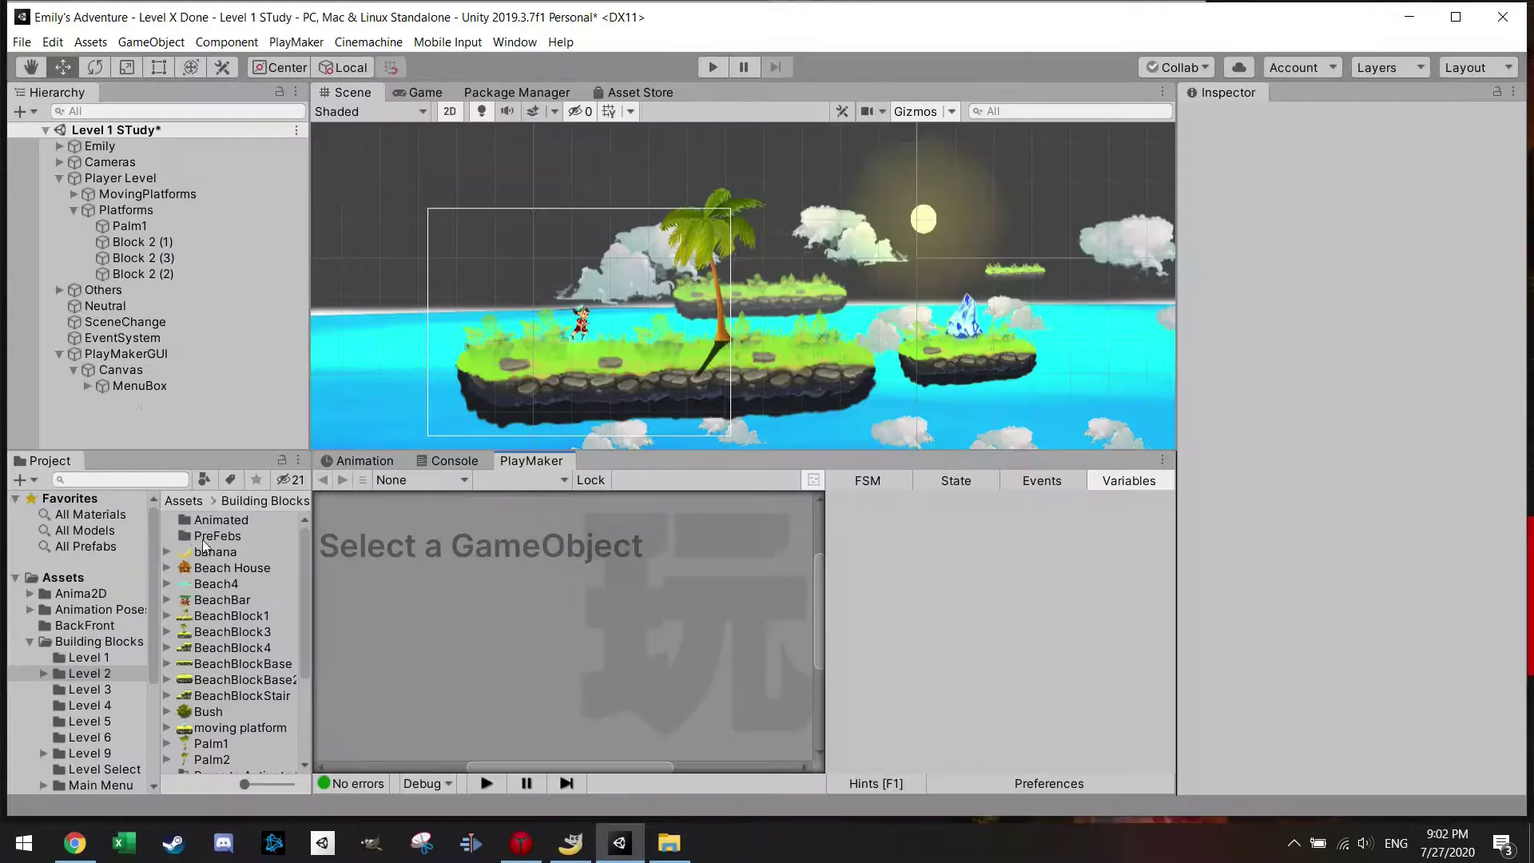
Collapse the Player Level and PlayMakerGUI groups in the Hierarchy
{"action": "left_click", "coordinate": [59, 178]}
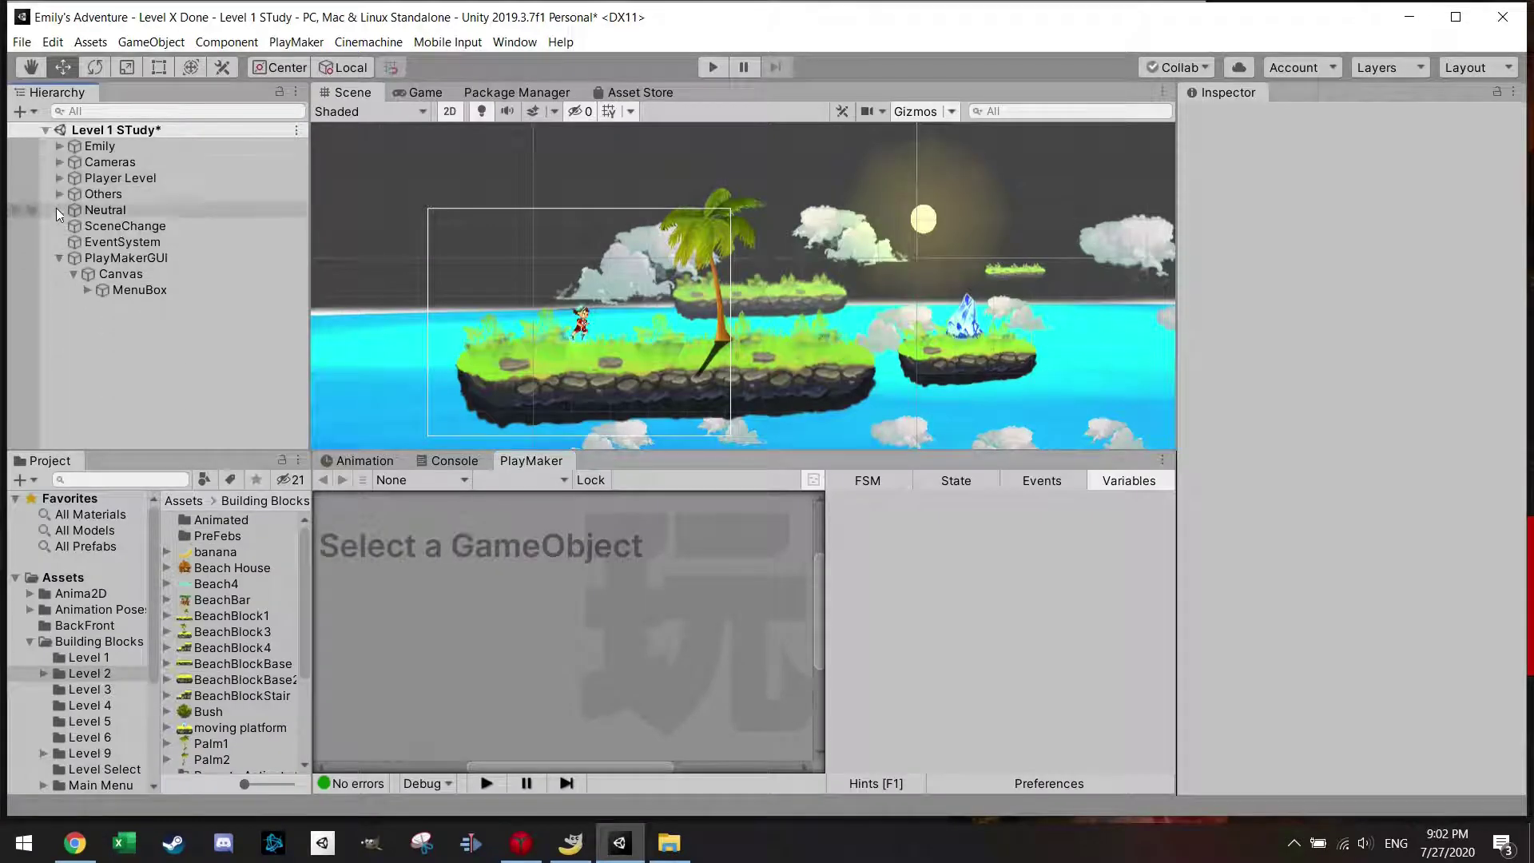
{"action": "left_click", "coordinate": [59, 257]}
{"action": "scroll", "coordinate": [774, 262], "scroll_direction": "down", "scroll_amount": 4}
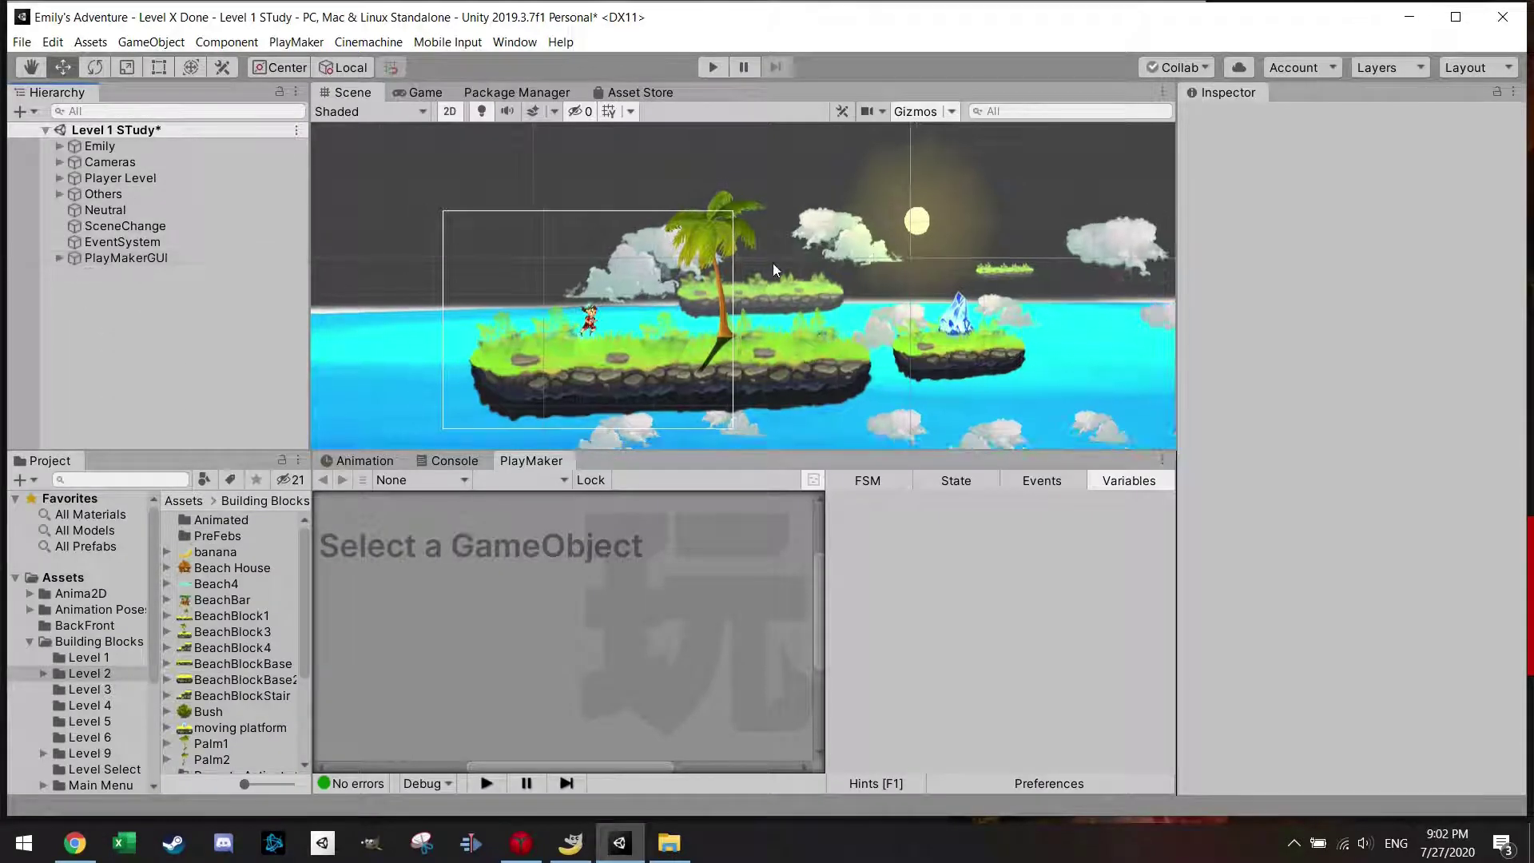
{"action": "middle_click_drag", "start_coordinate": [779, 265], "coordinate": [553, 280]}
{"action": "scroll", "coordinate": [620, 305], "scroll_direction": "up", "scroll_amount": 3}
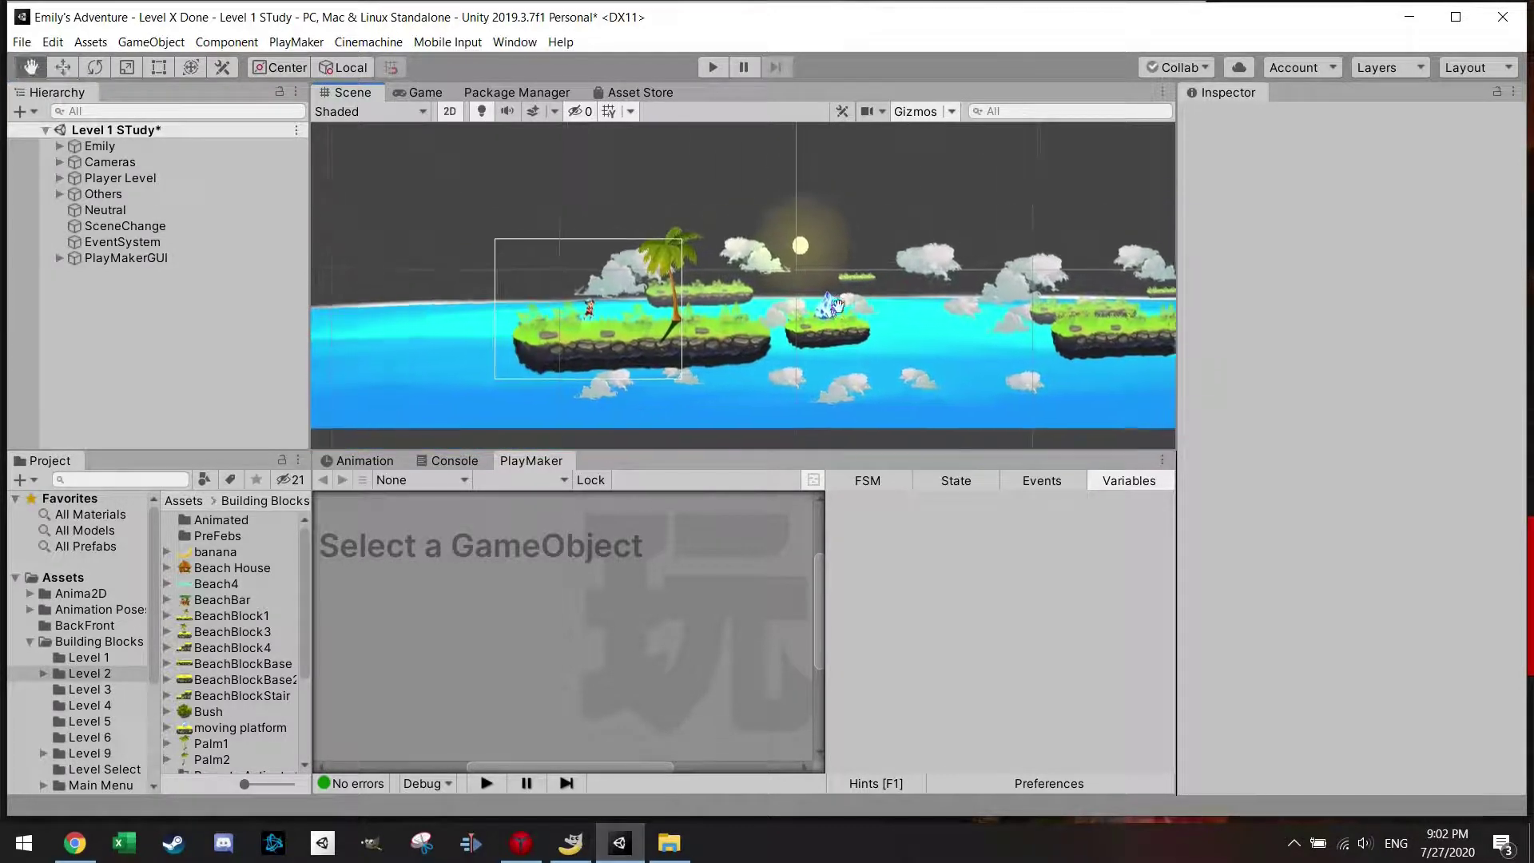
{"action": "scroll", "coordinate": [623, 310], "scroll_direction": "up", "scroll_amount": 2}
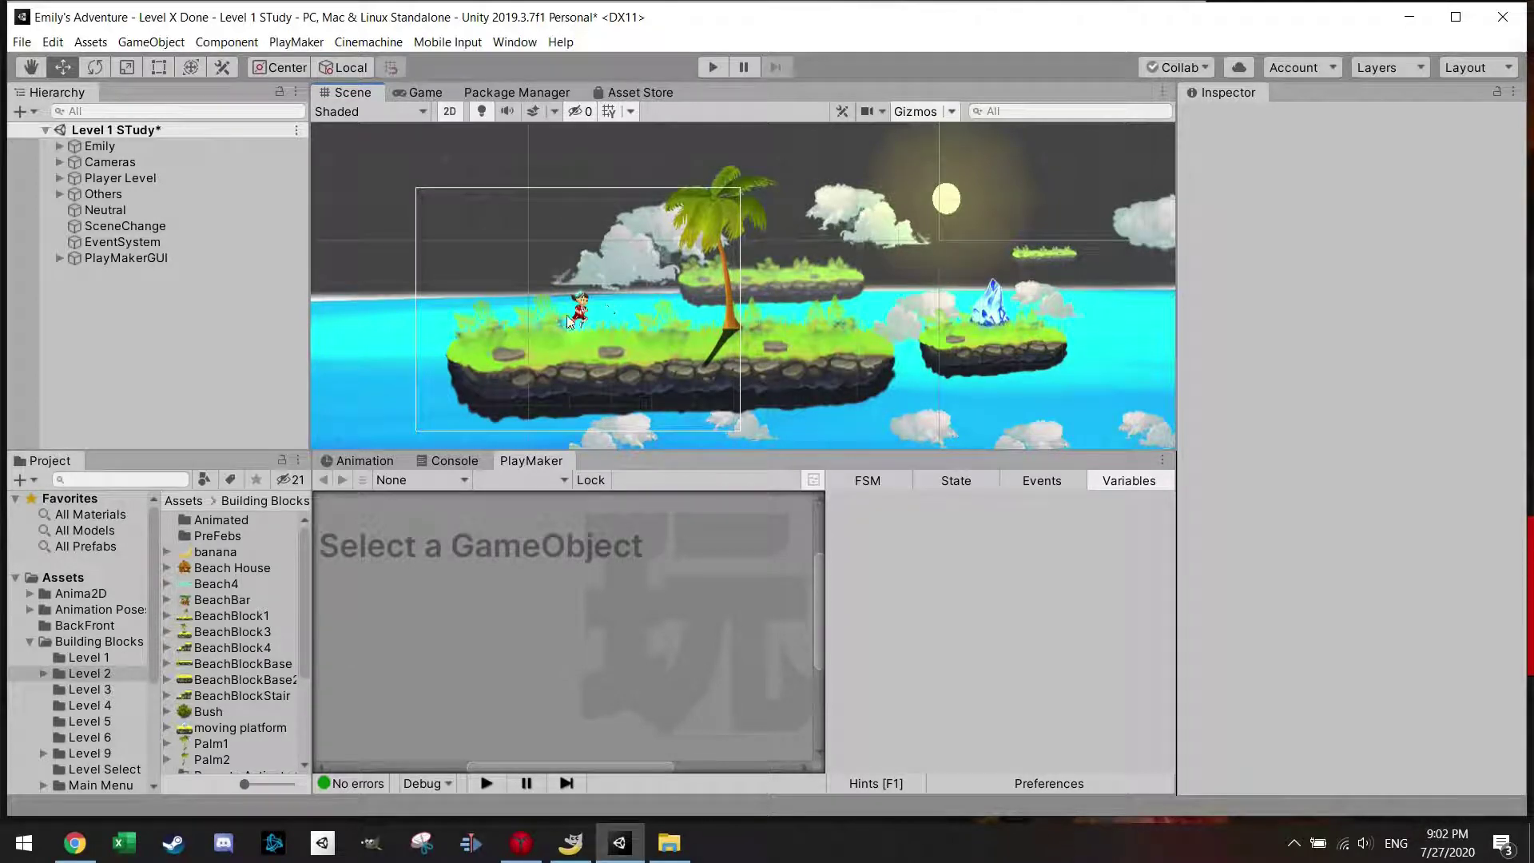
Create an empty GameObject and rename it ScoreSystem
{"action": "right_click", "coordinate": [133, 344]}
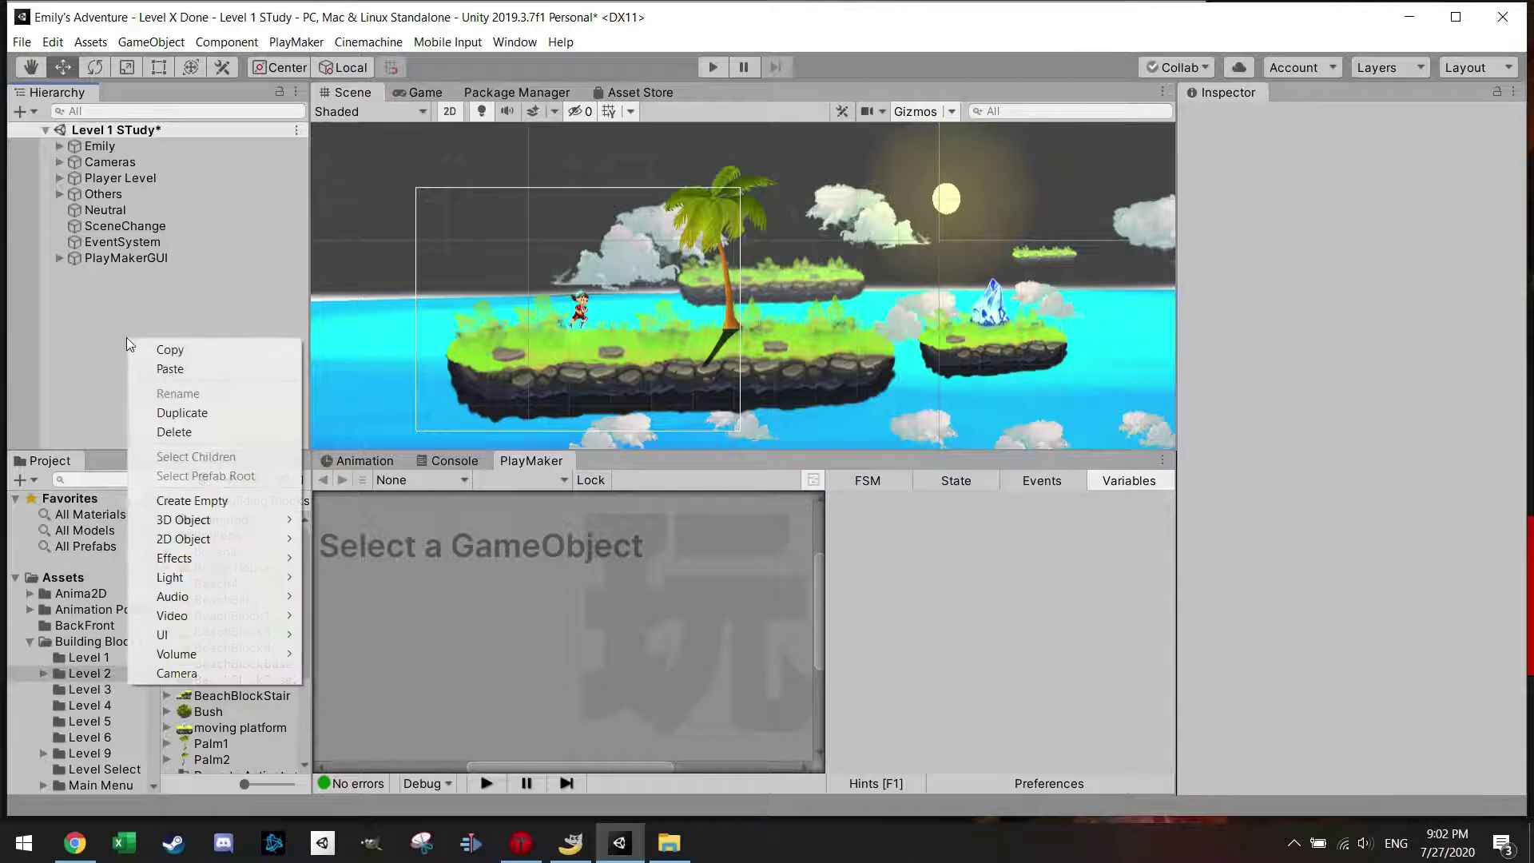
{"action": "left_click", "coordinate": [211, 500]}
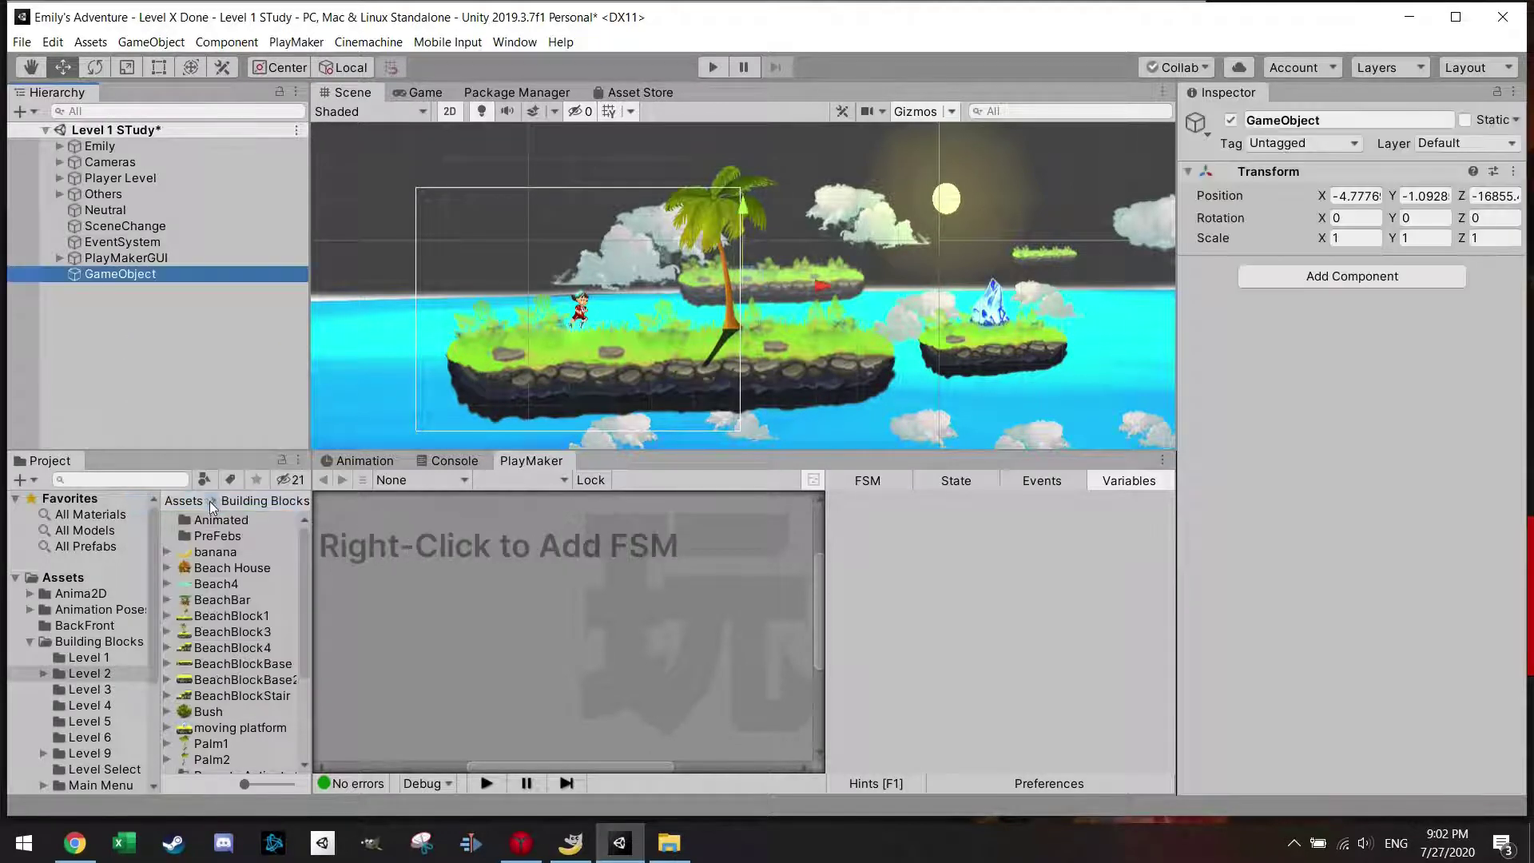
{"action": "left_click", "coordinate": [1283, 119]}
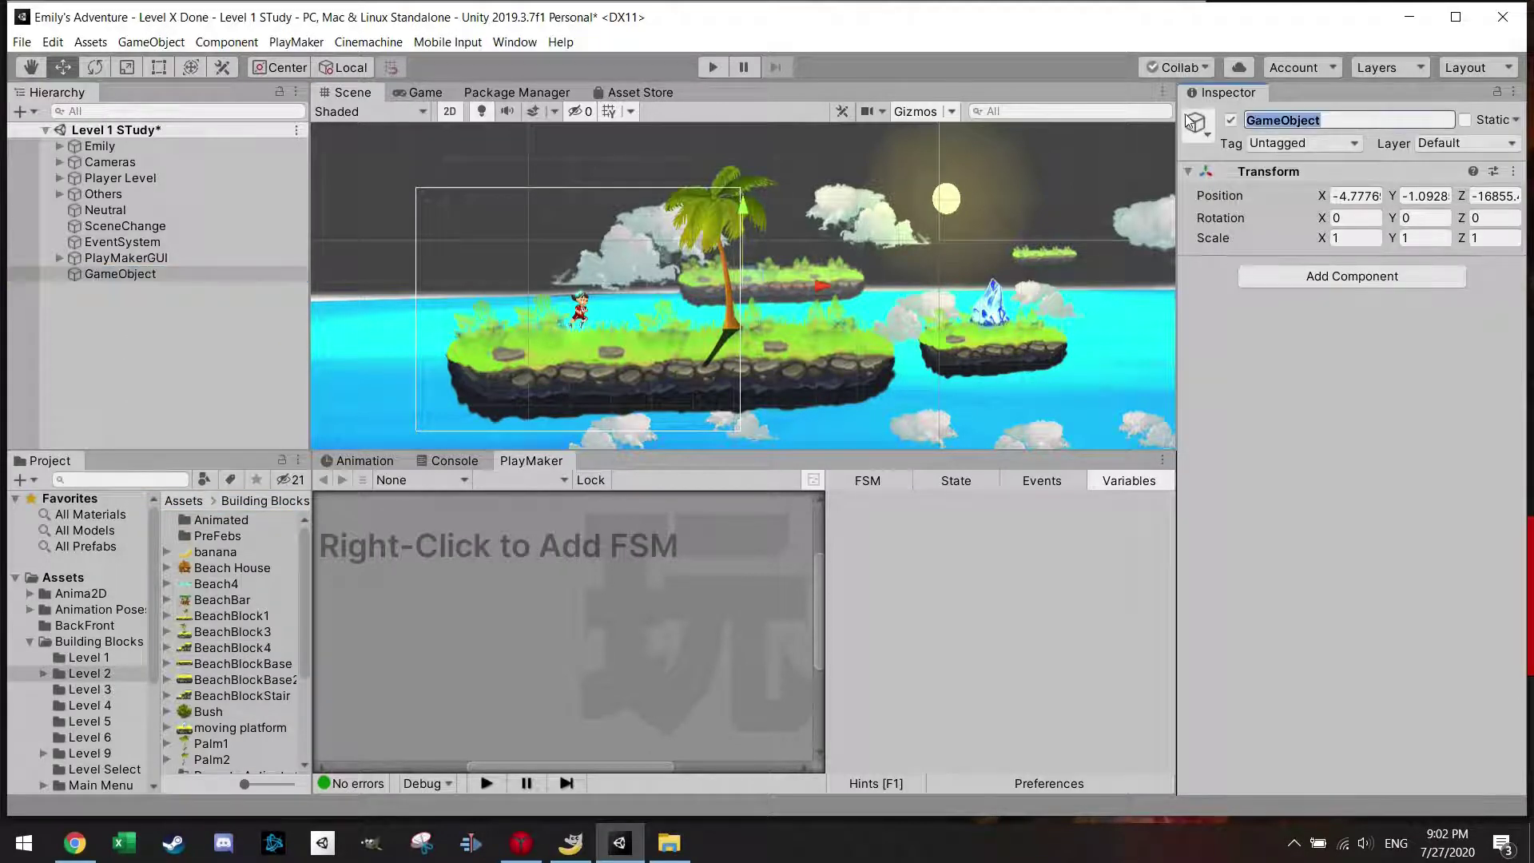
{"action": "type", "text": "ScoreSystem"}
{"action": "key", "text": "Return"}
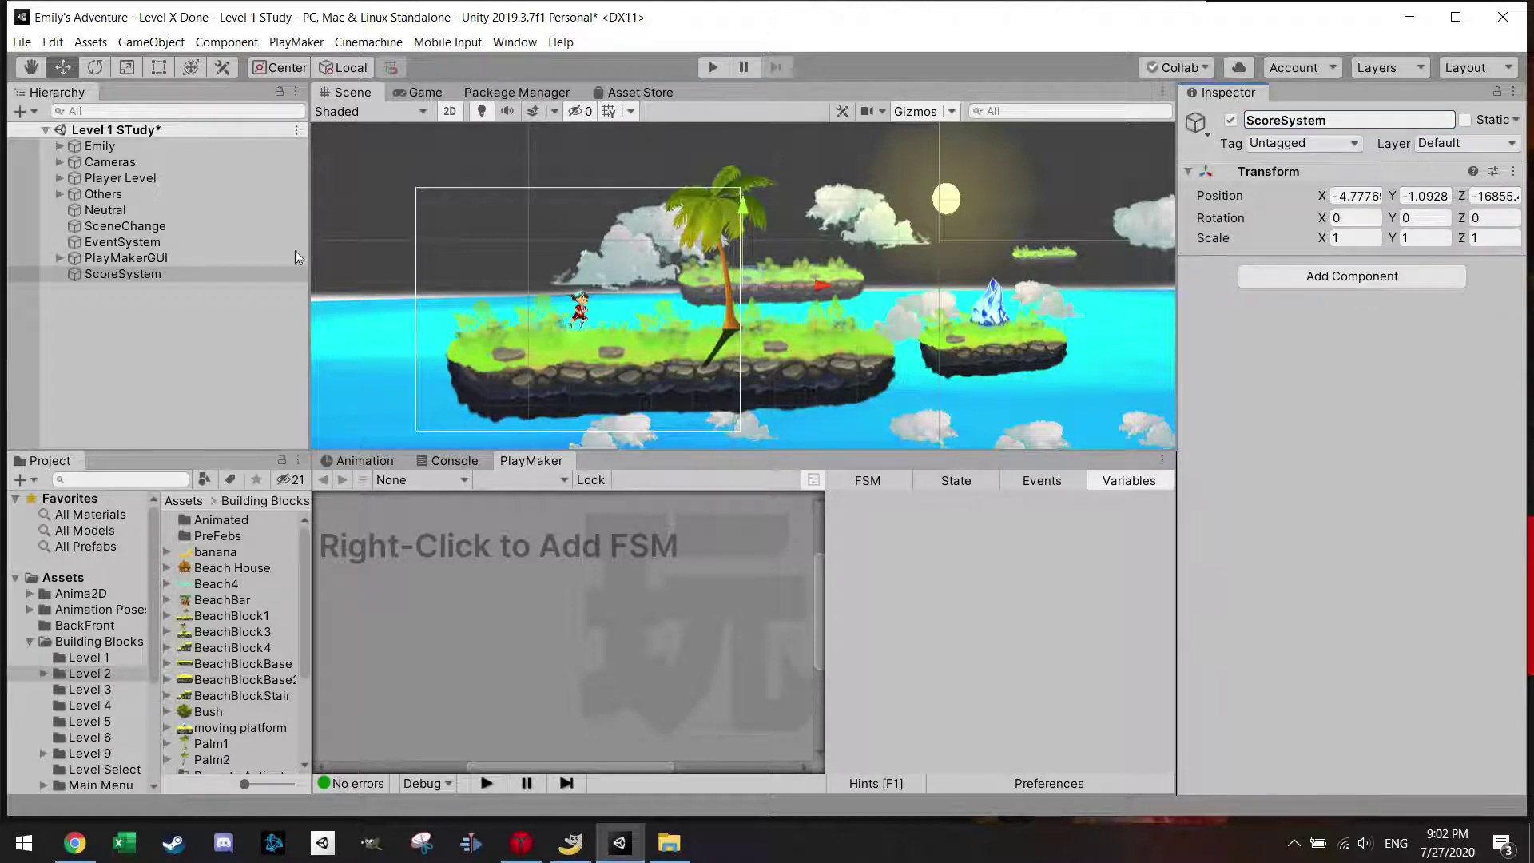
Add an FSM to ScoreSystem, rename its first state Idle, and give it a FINISHED transition
{"action": "right_click", "coordinate": [498, 549]}
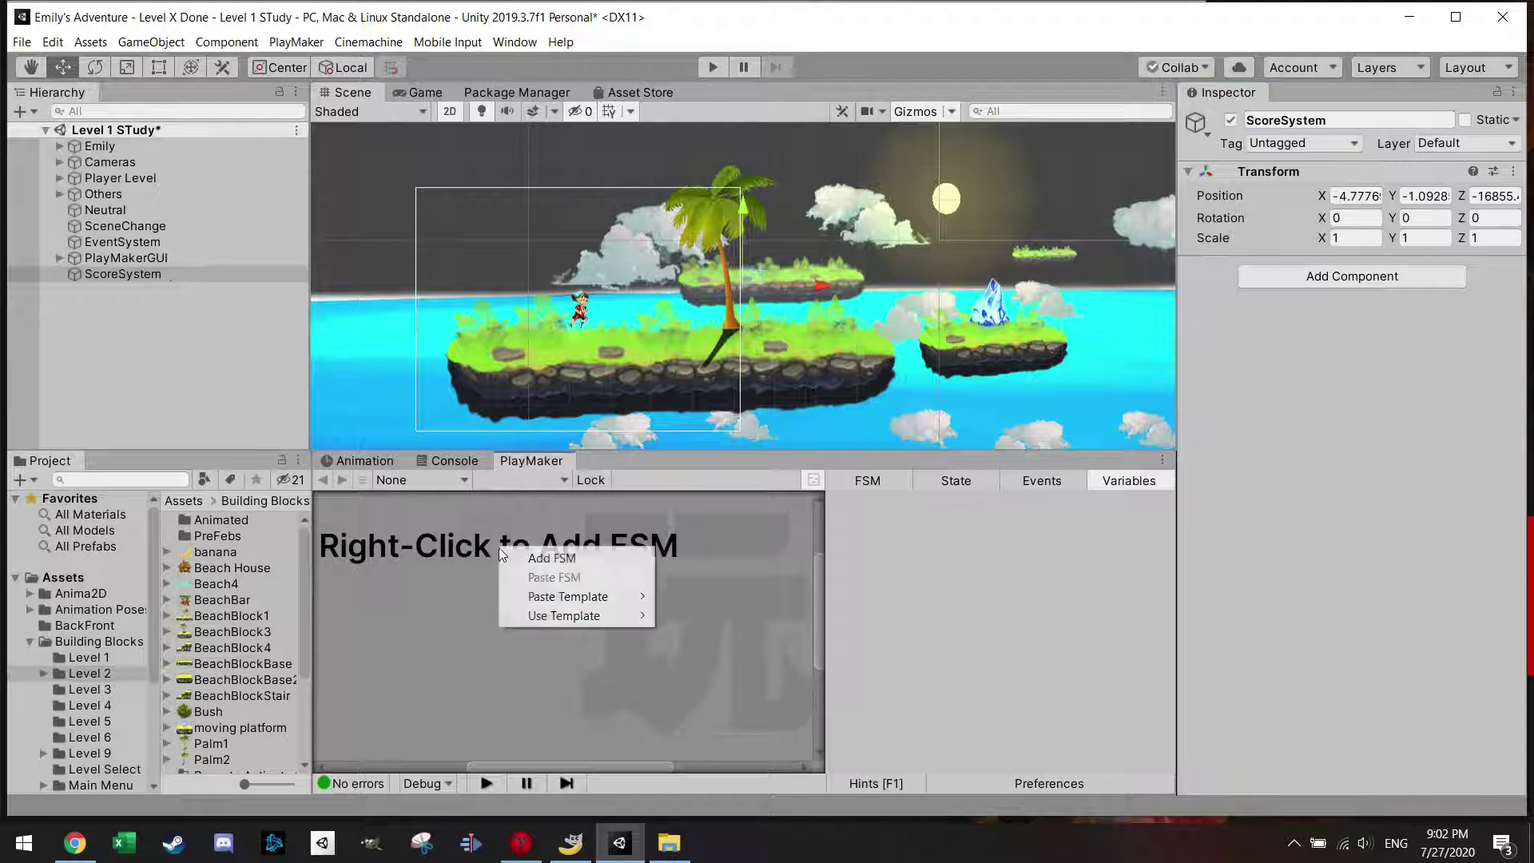
{"action": "left_click", "coordinate": [548, 559]}
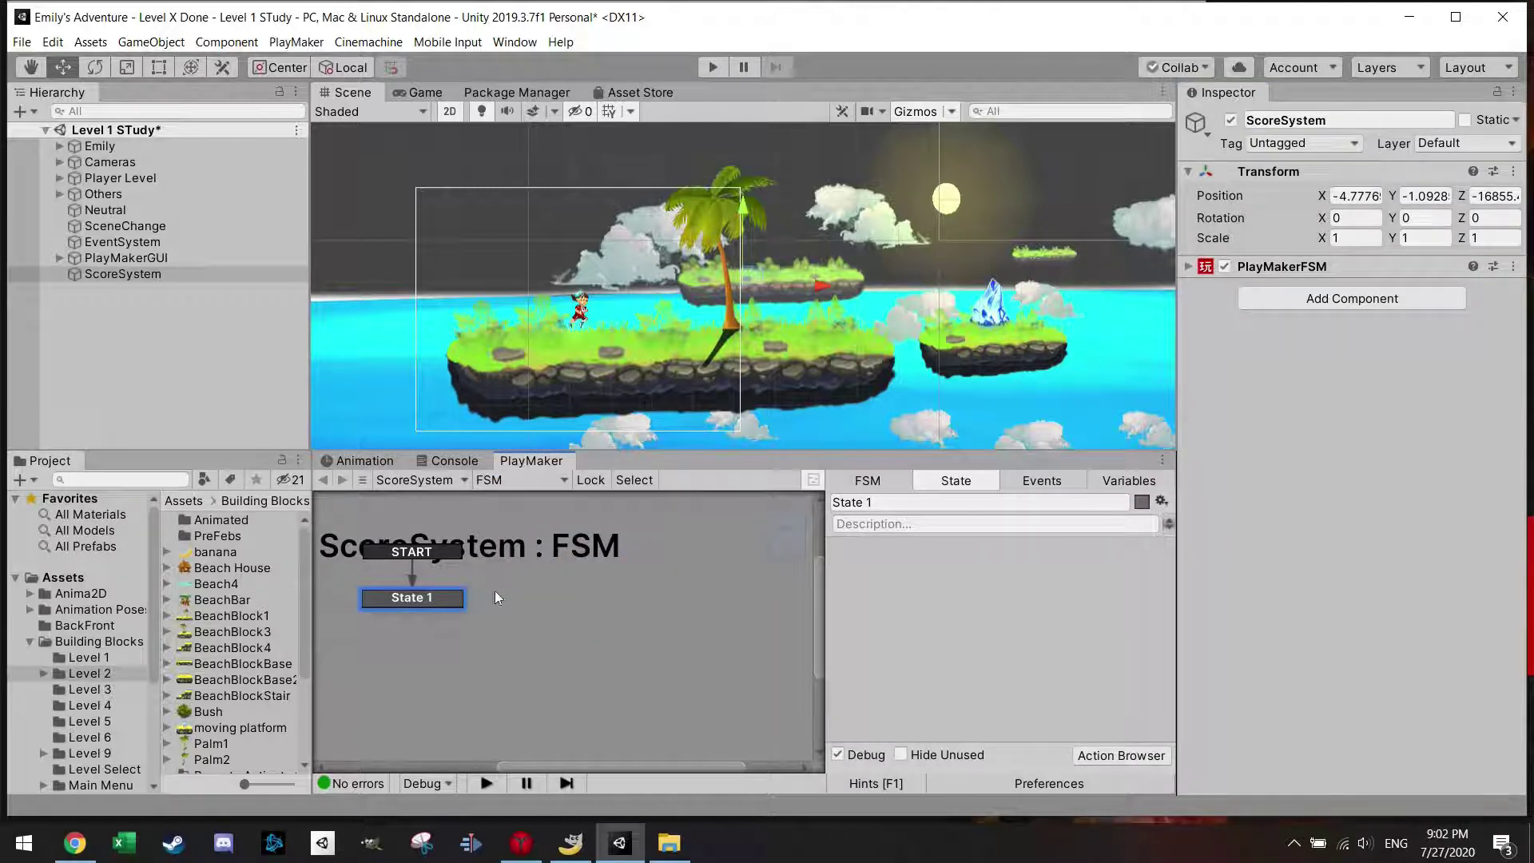
{"action": "right_click", "coordinate": [446, 605]}
{"action": "left_click", "coordinate": [909, 554]}
{"action": "left_click", "coordinate": [852, 501]}
{"action": "type", "text": "Idle"}
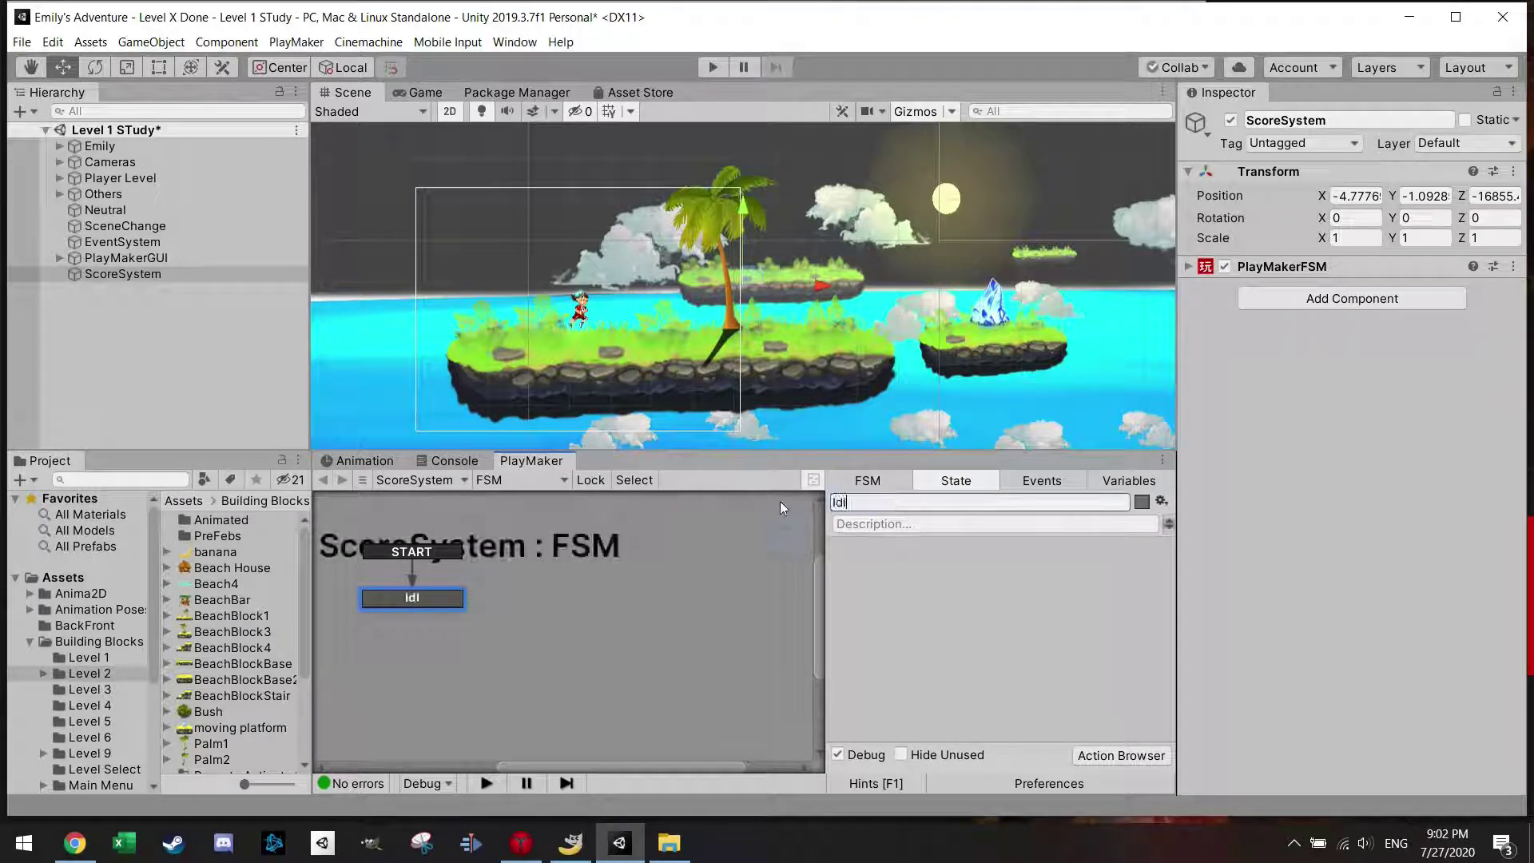
{"action": "right_click", "coordinate": [444, 605]}
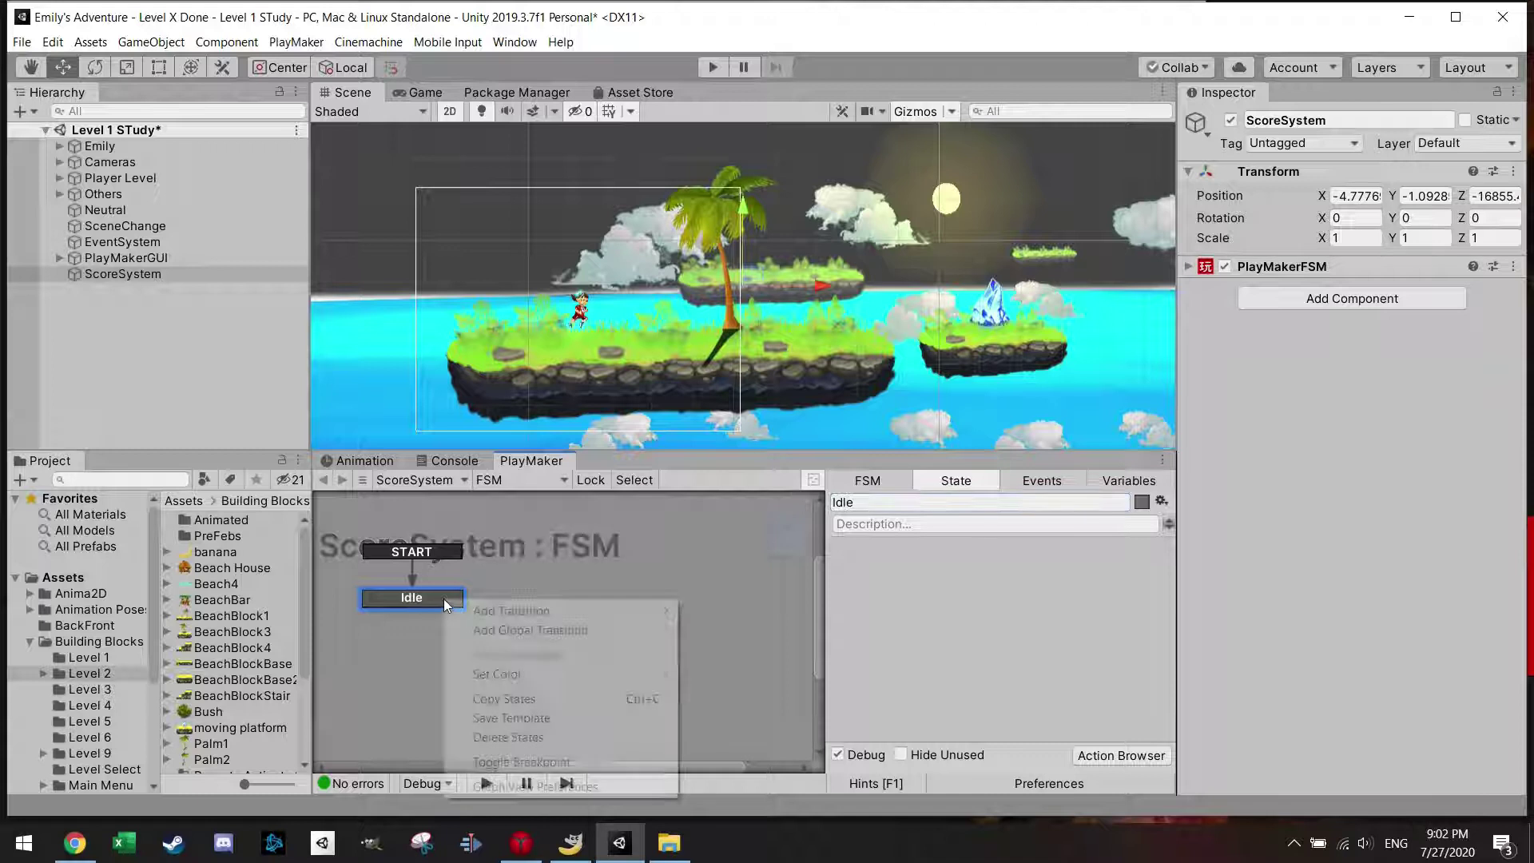
{"action": "mouse_move", "coordinate": [511, 610]}
{"action": "left_click", "coordinate": [725, 610]}
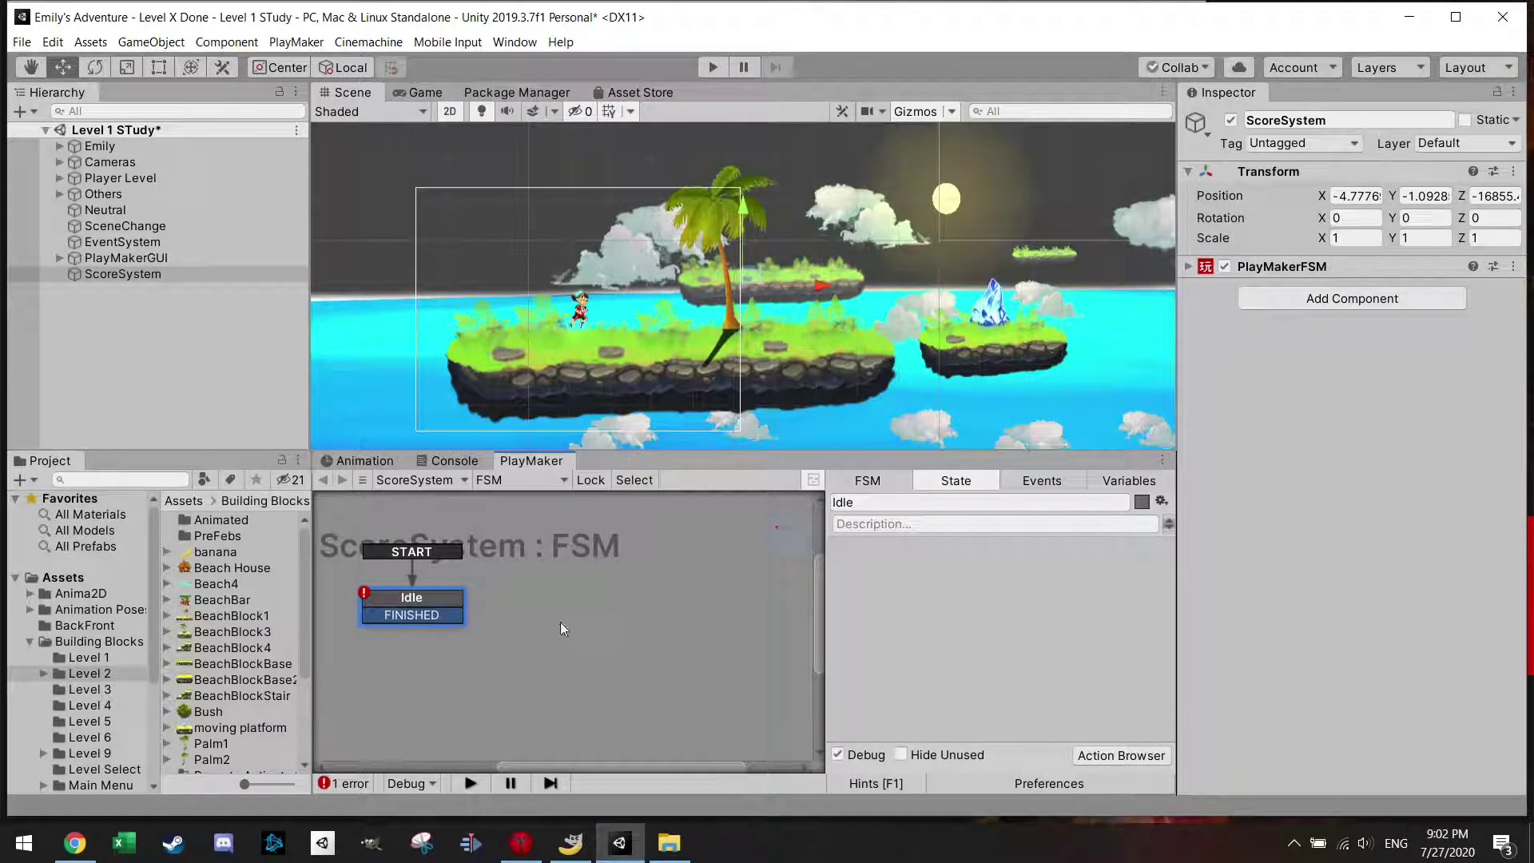
Add an AddPoint event to the FSM and mark it global
{"action": "left_click", "coordinate": [1042, 480]}
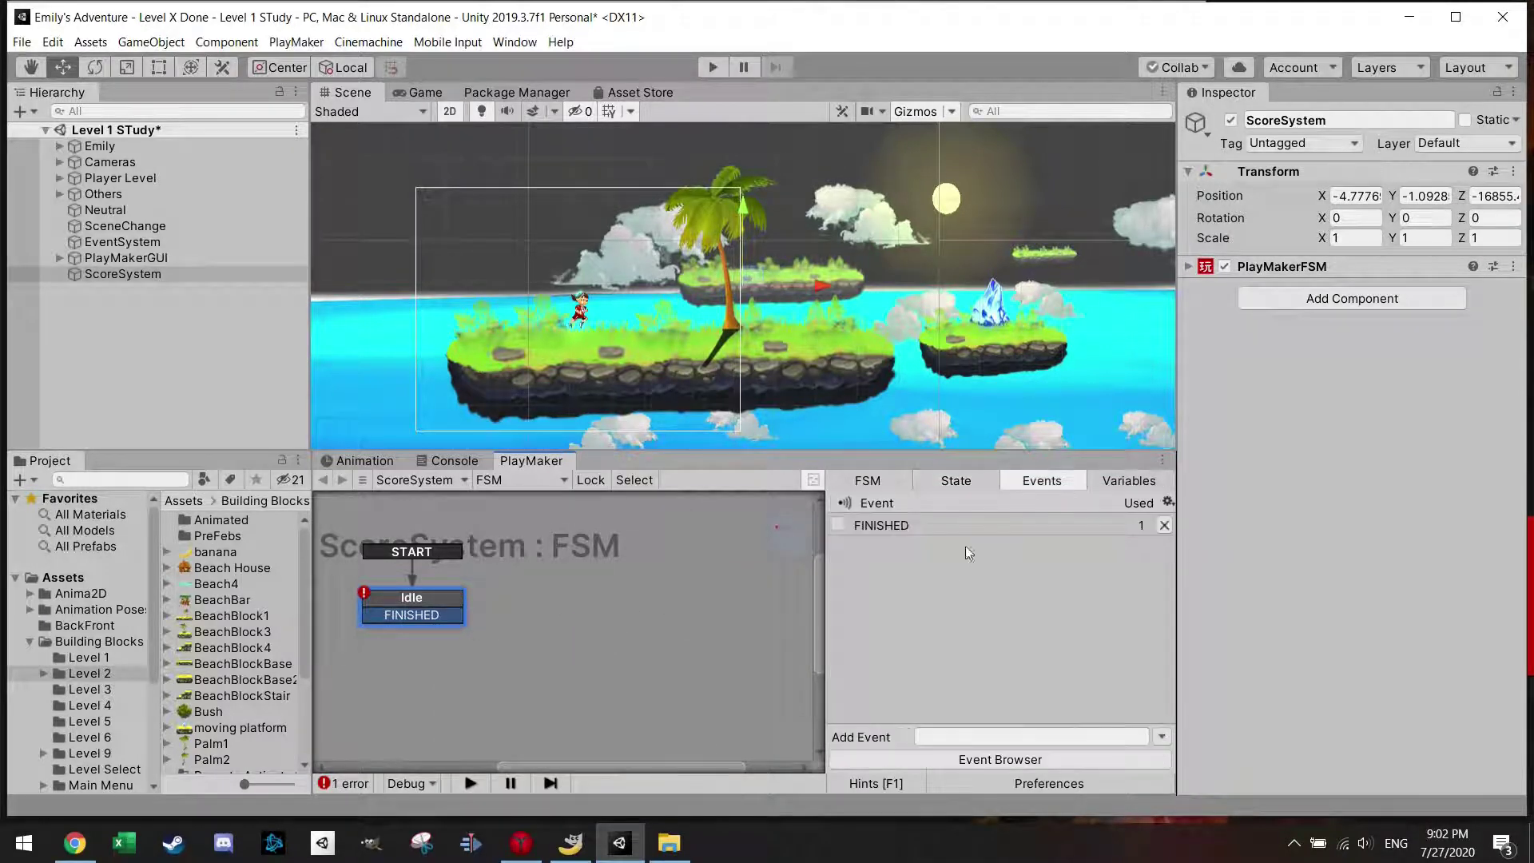
{"action": "left_click", "coordinate": [963, 737]}
{"action": "type", "text": "AddPoin"}
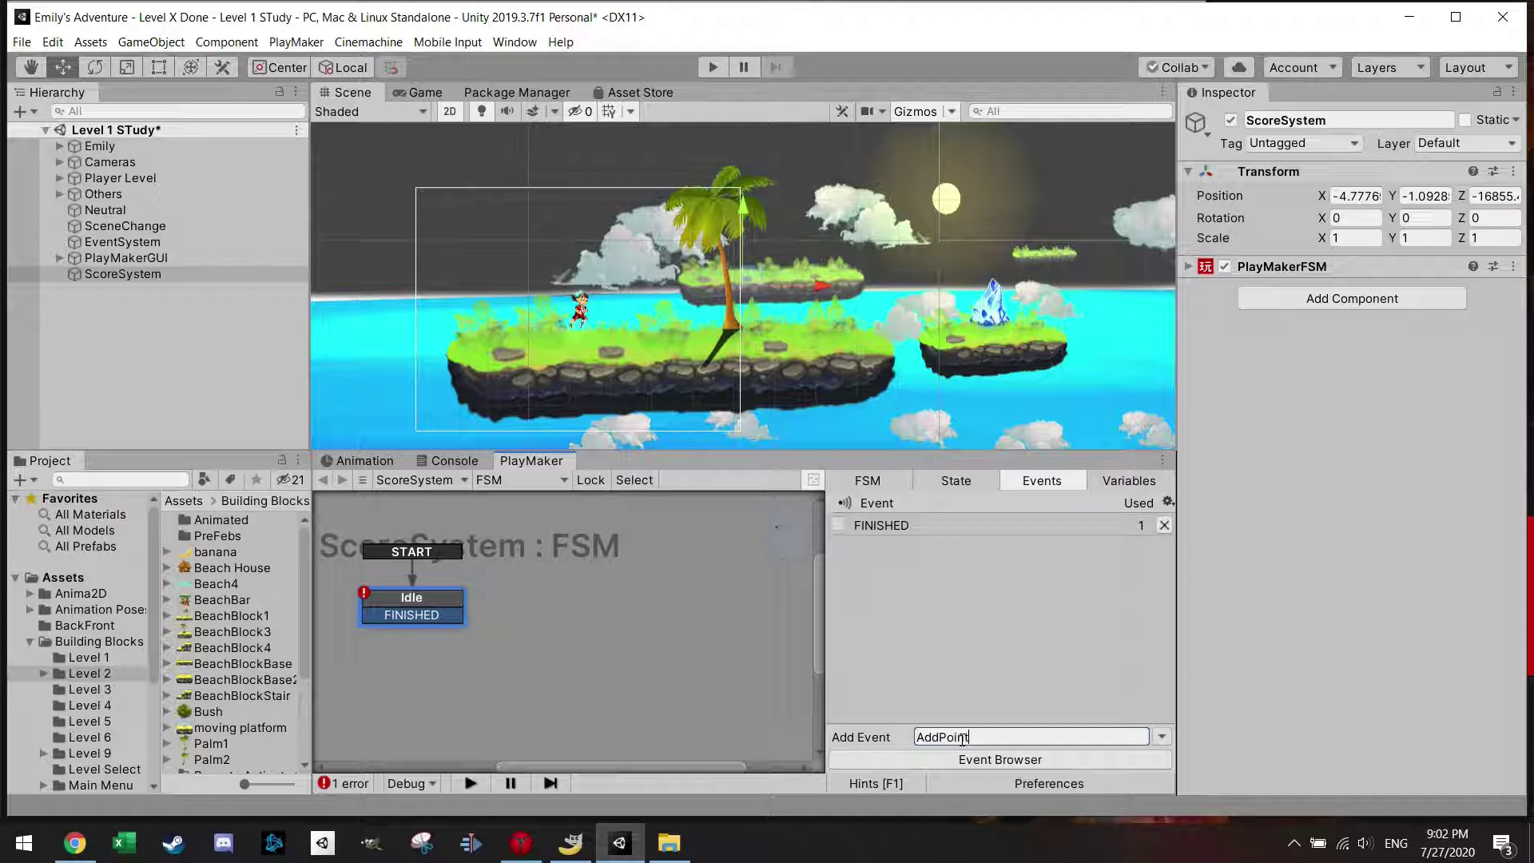
{"action": "type", "text": "t"}
{"action": "key", "text": "Return"}
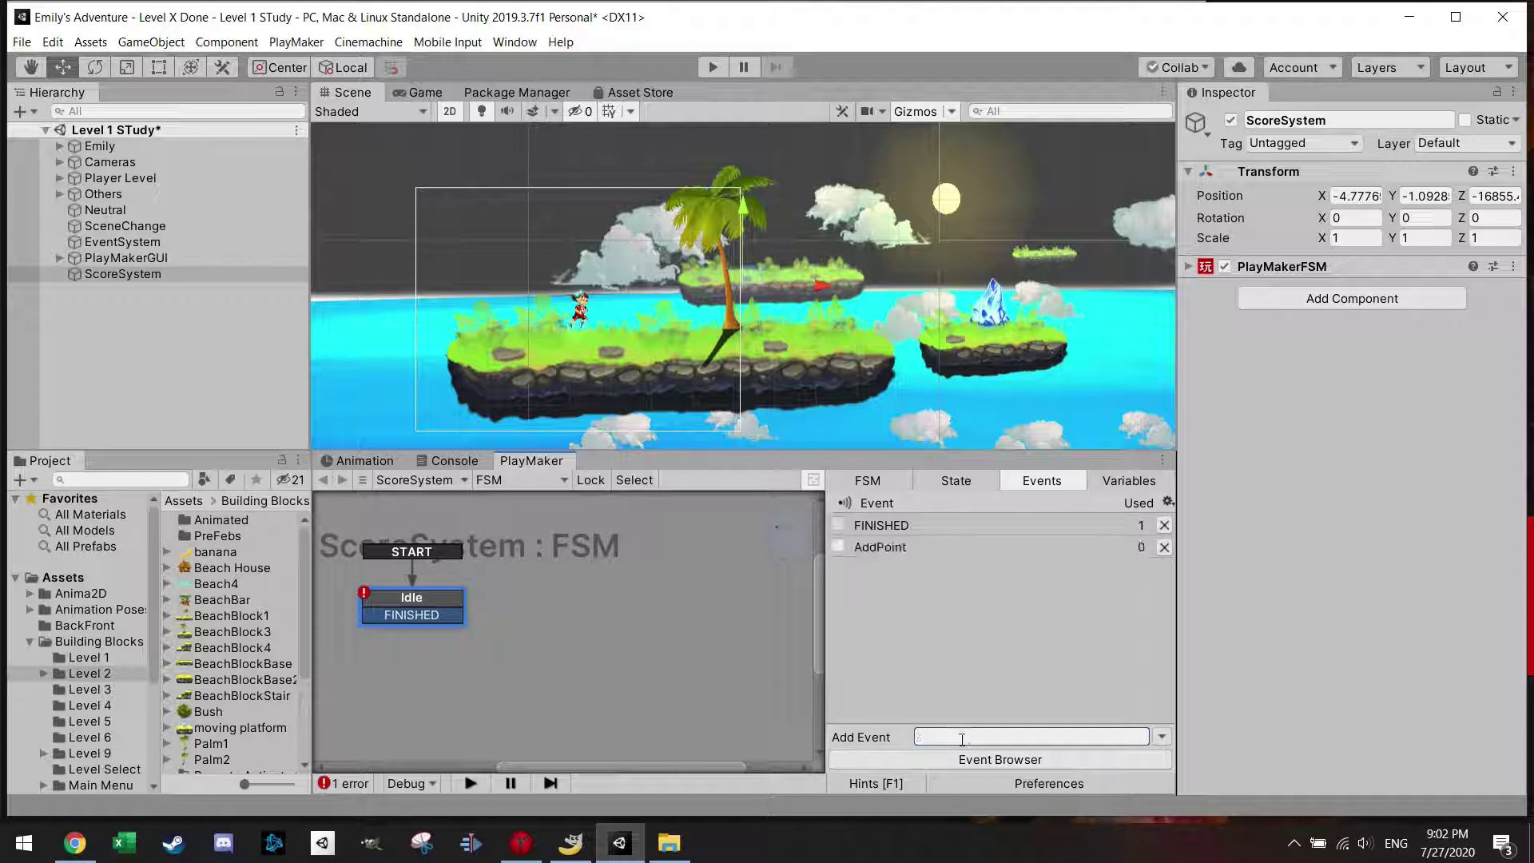
{"action": "left_click", "coordinate": [839, 547]}
Add a global AddPoint transition creating State 1, and link Idle's FINISHED to it
{"action": "right_click", "coordinate": [589, 599]}
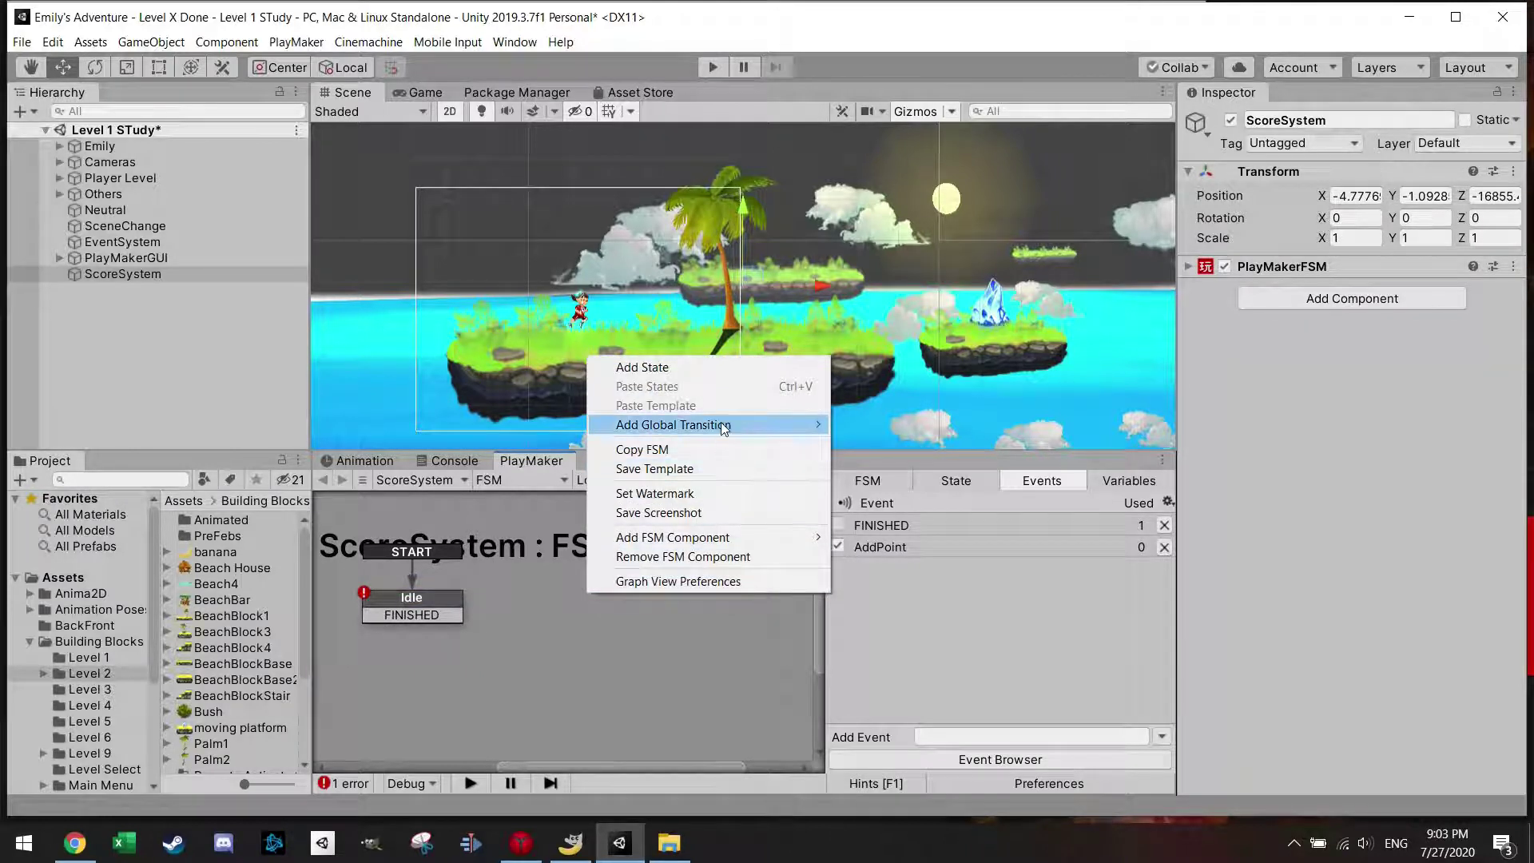
{"action": "mouse_move", "coordinate": [720, 422]}
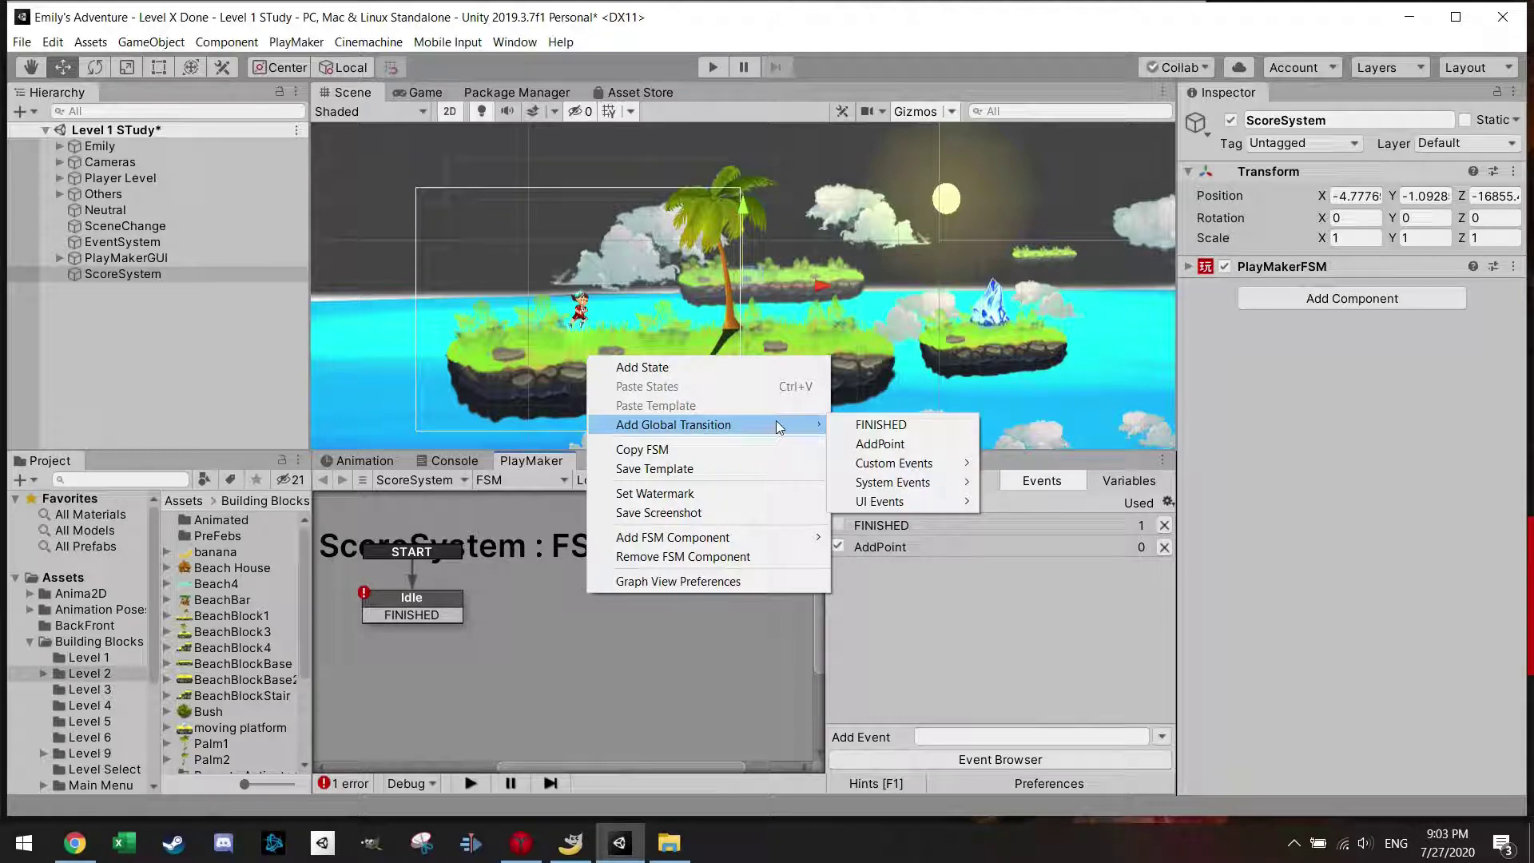
{"action": "left_click", "coordinate": [880, 444]}
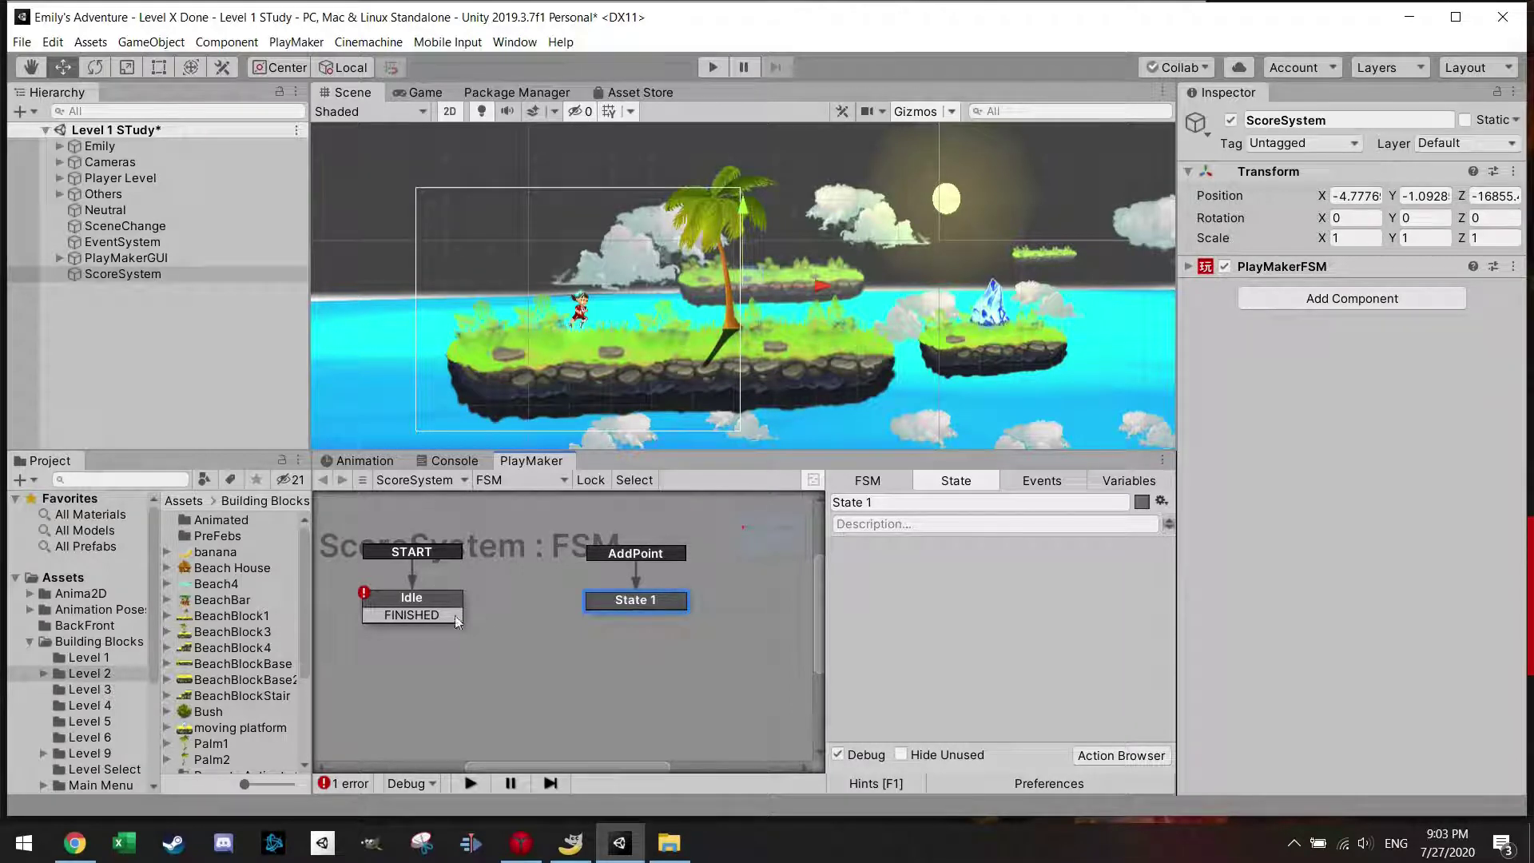
{"action": "left_click_drag", "start_coordinate": [454, 617], "coordinate": [588, 601]}
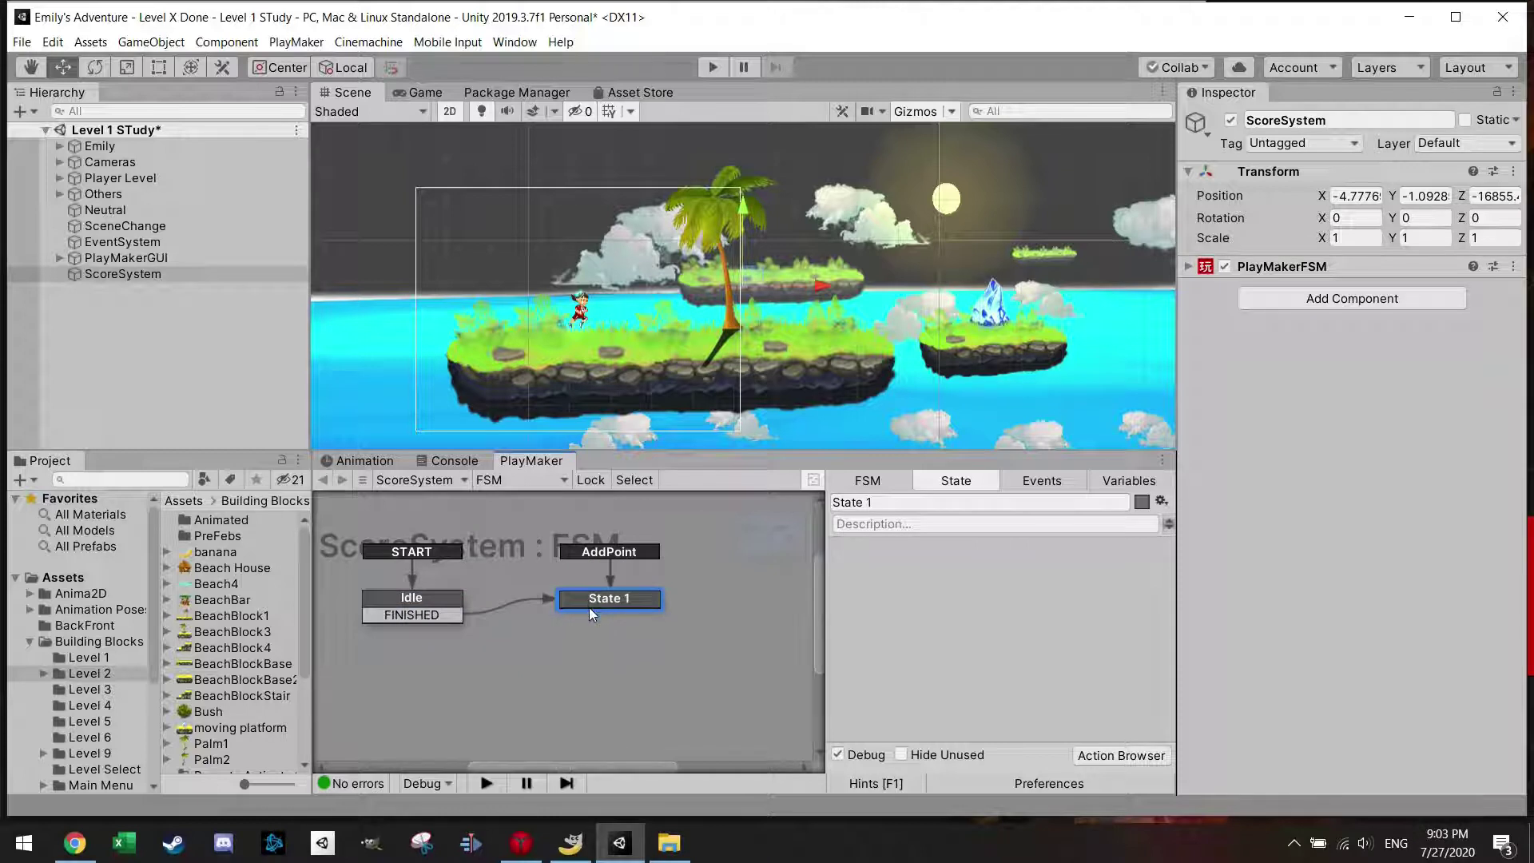
Add the Int Add action to State 1 via an 'add' search, then show the FSM variables
{"action": "left_click", "coordinate": [1128, 756]}
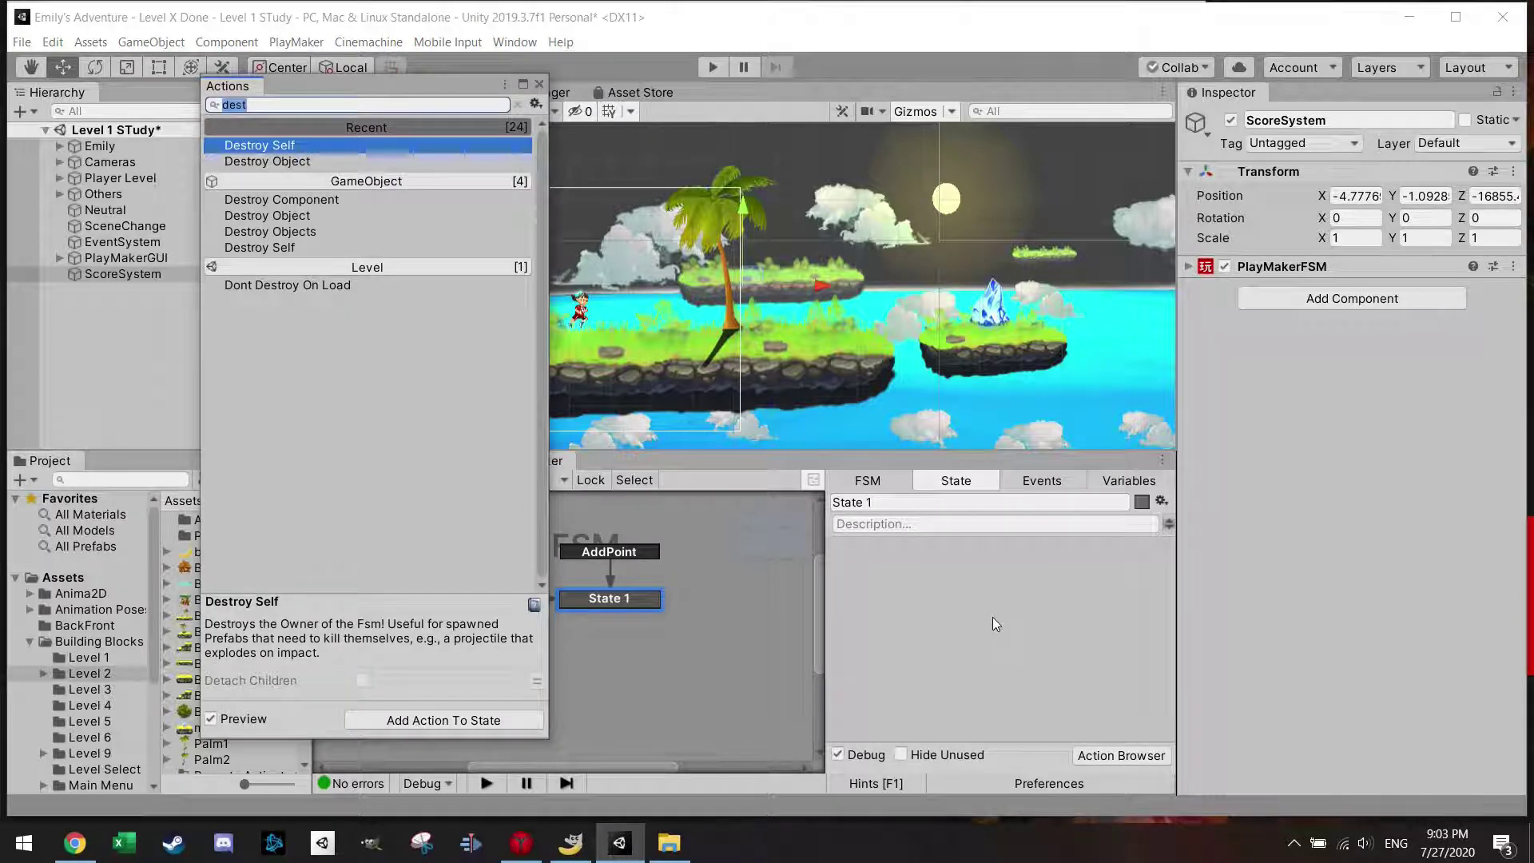
{"action": "type", "text": "add"}
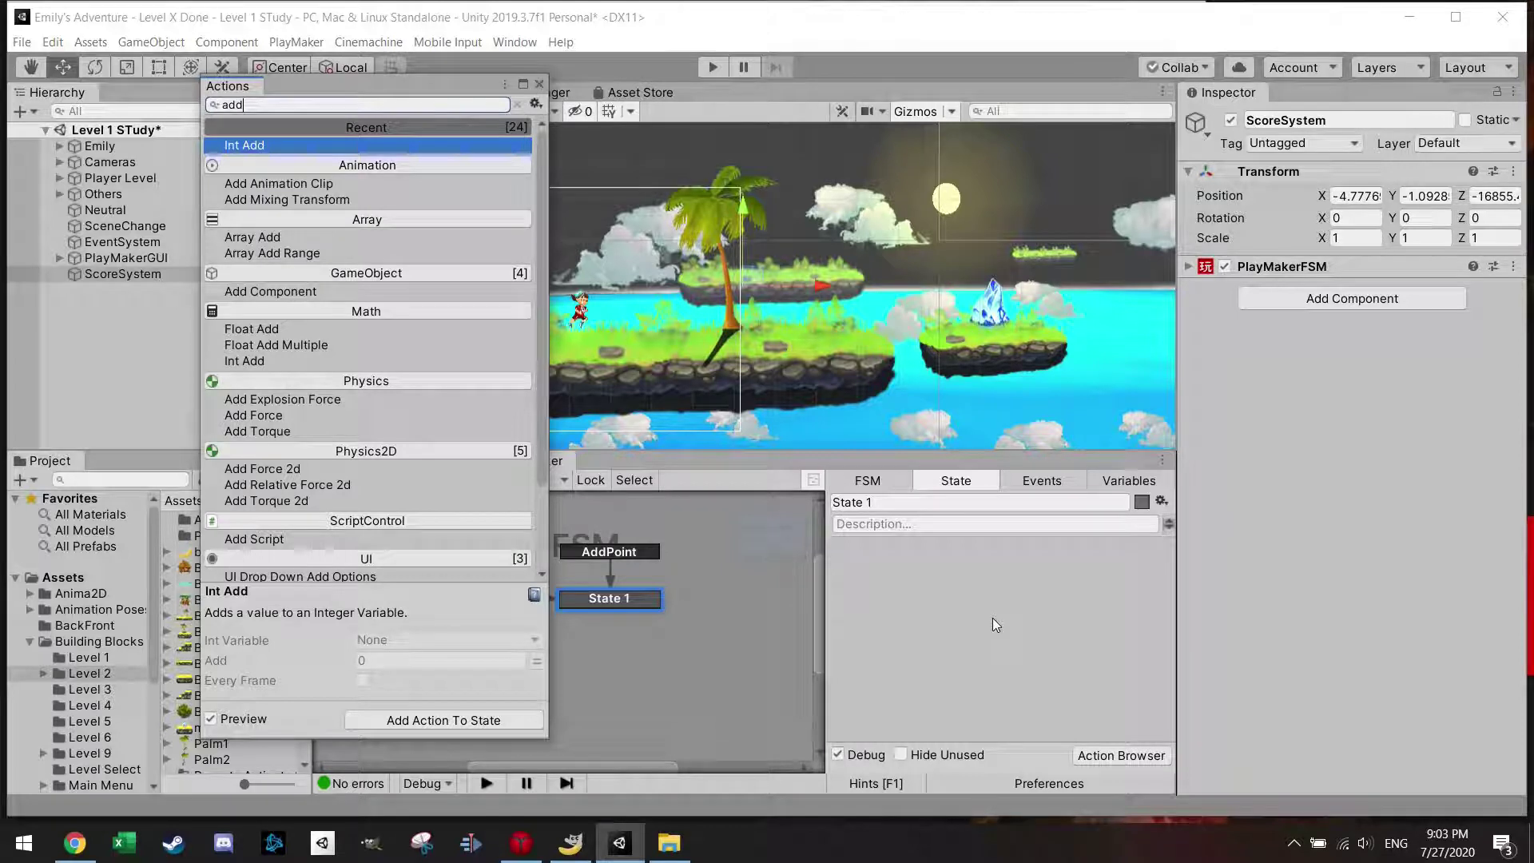
{"action": "double_click", "coordinate": [240, 145]}
{"action": "left_click", "coordinate": [539, 84]}
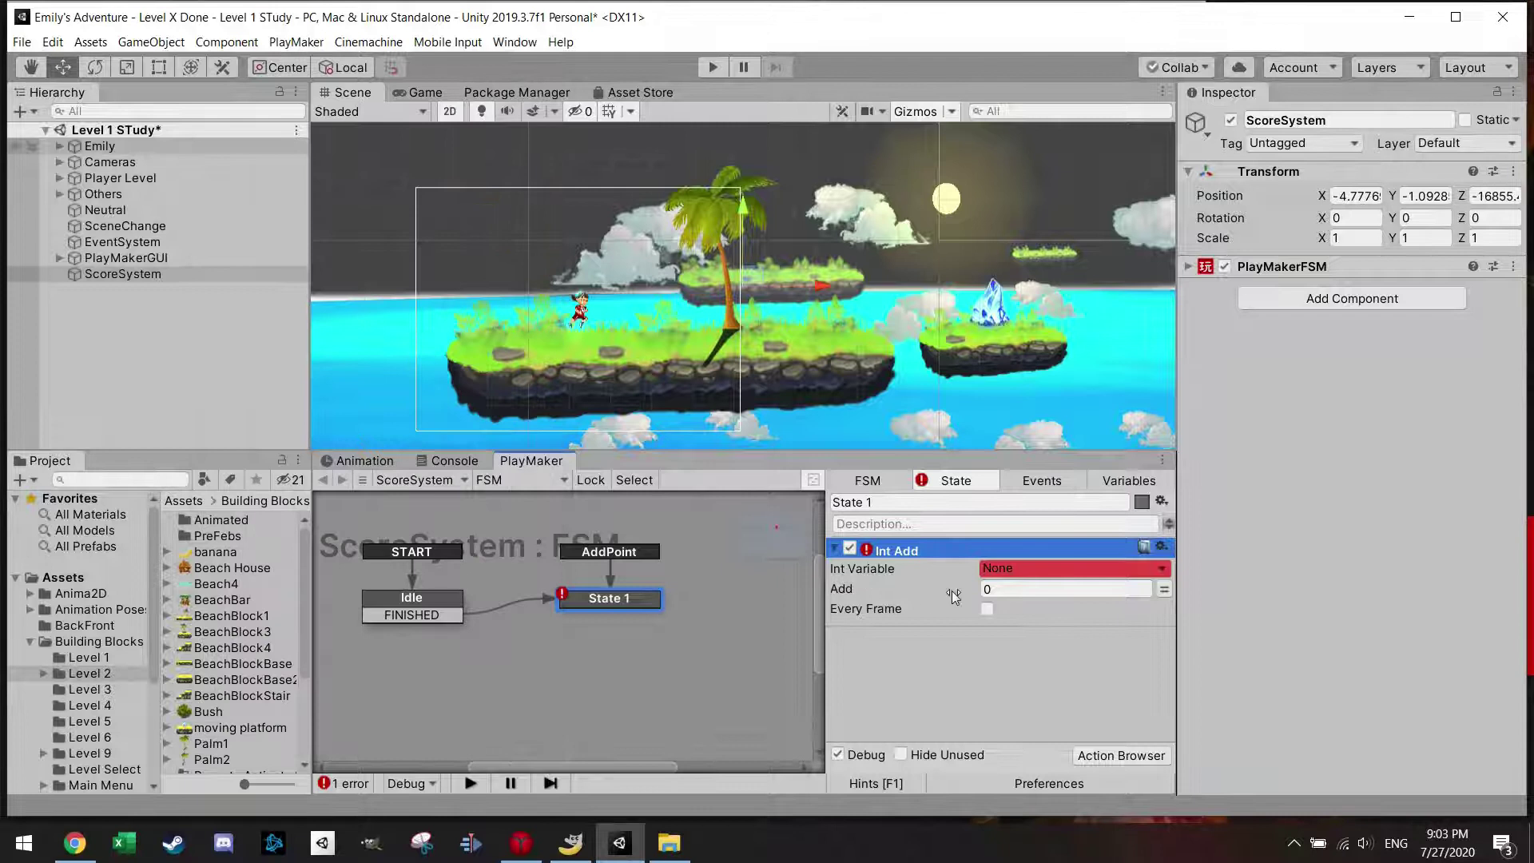
{"action": "left_click", "coordinate": [1138, 484]}
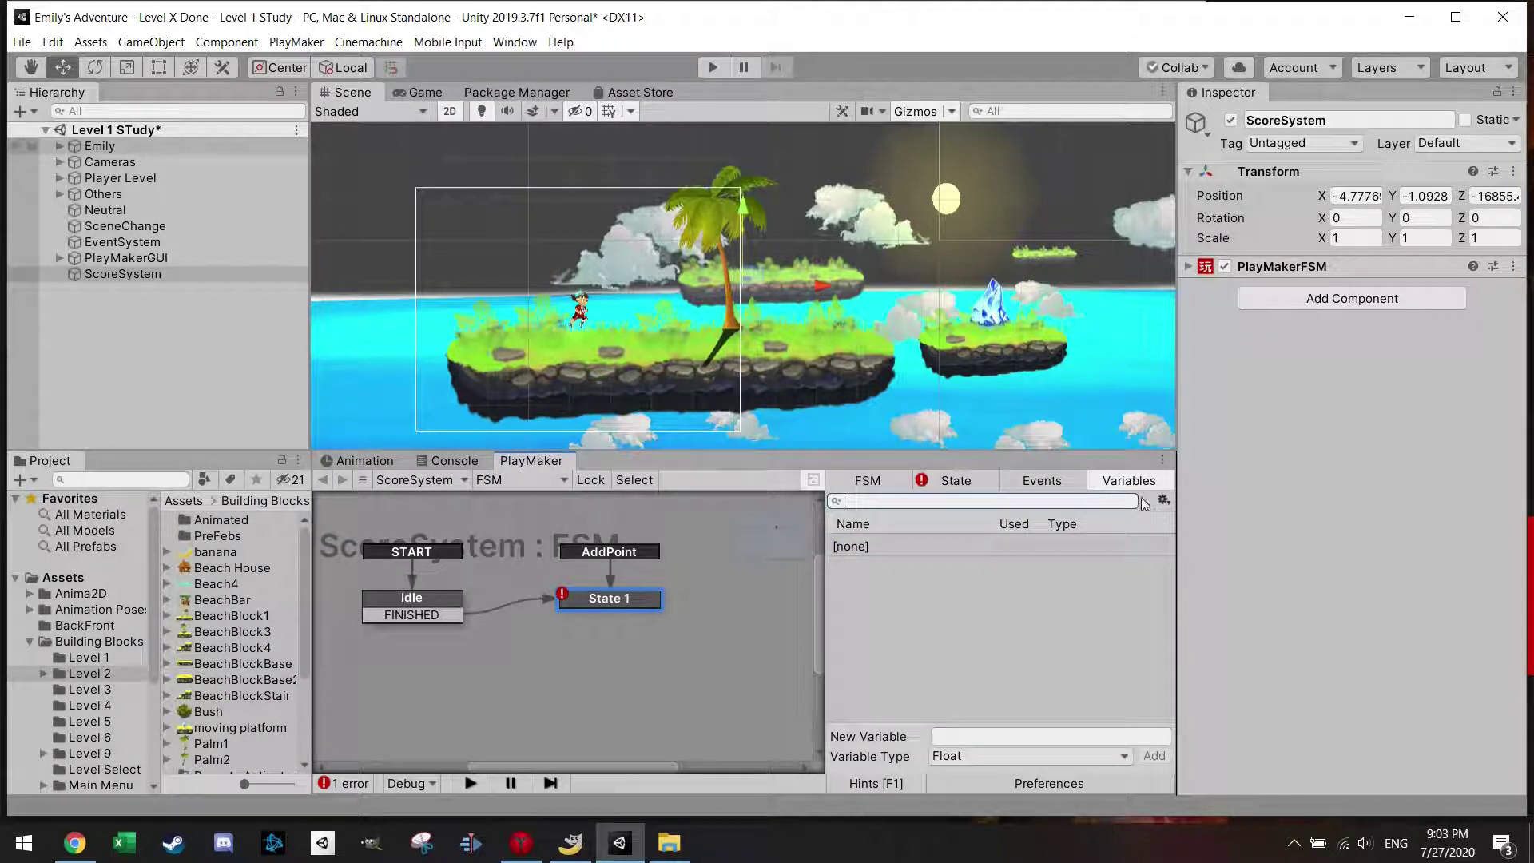
Create a global Int variable named AddPoint in the Global Variables window
{"action": "left_click", "coordinate": [1163, 500]}
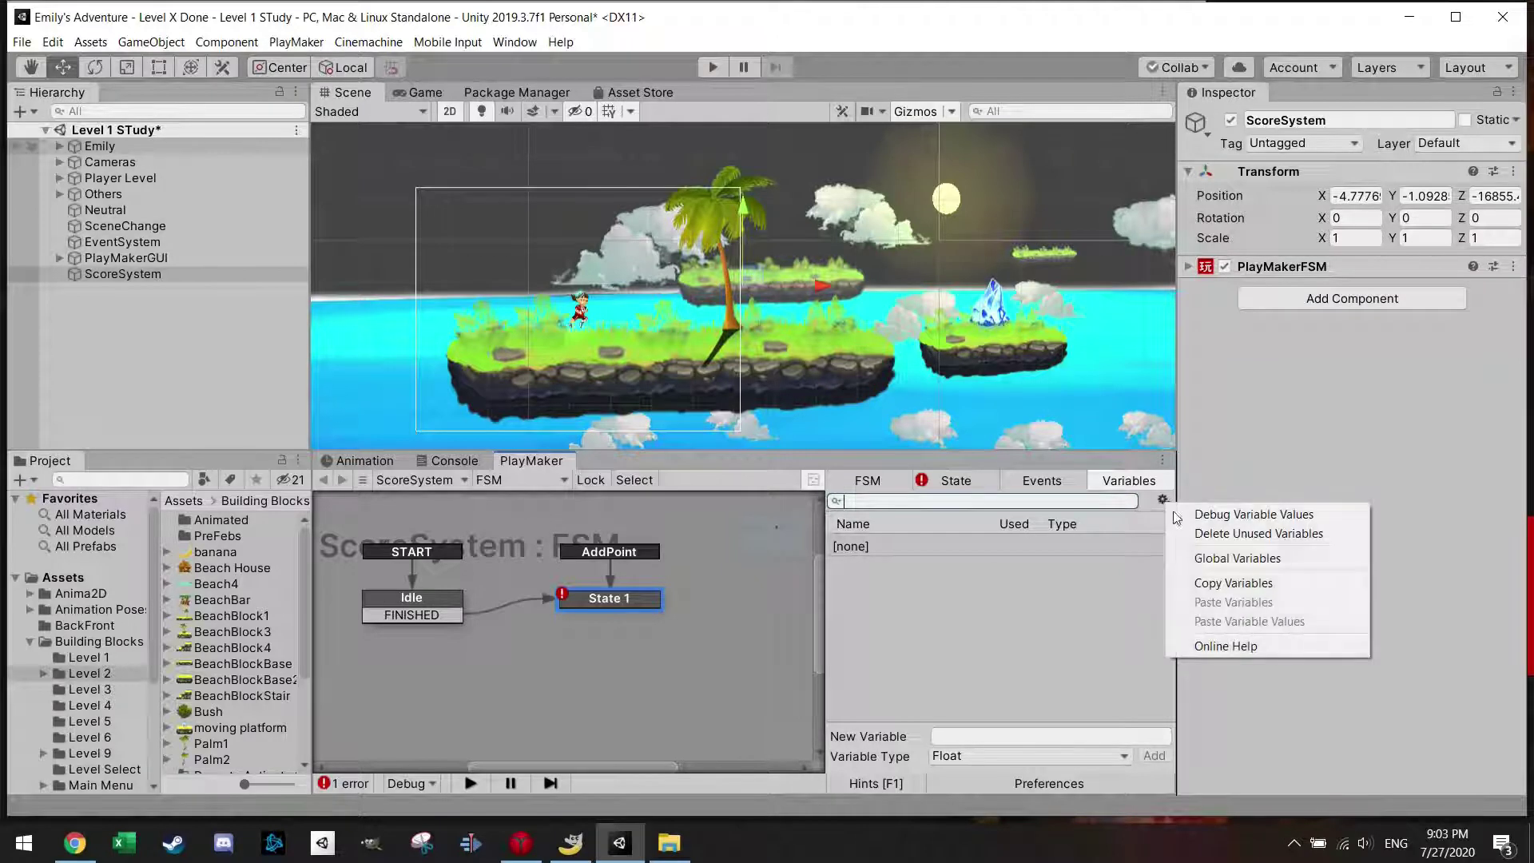
{"action": "left_click", "coordinate": [1231, 560]}
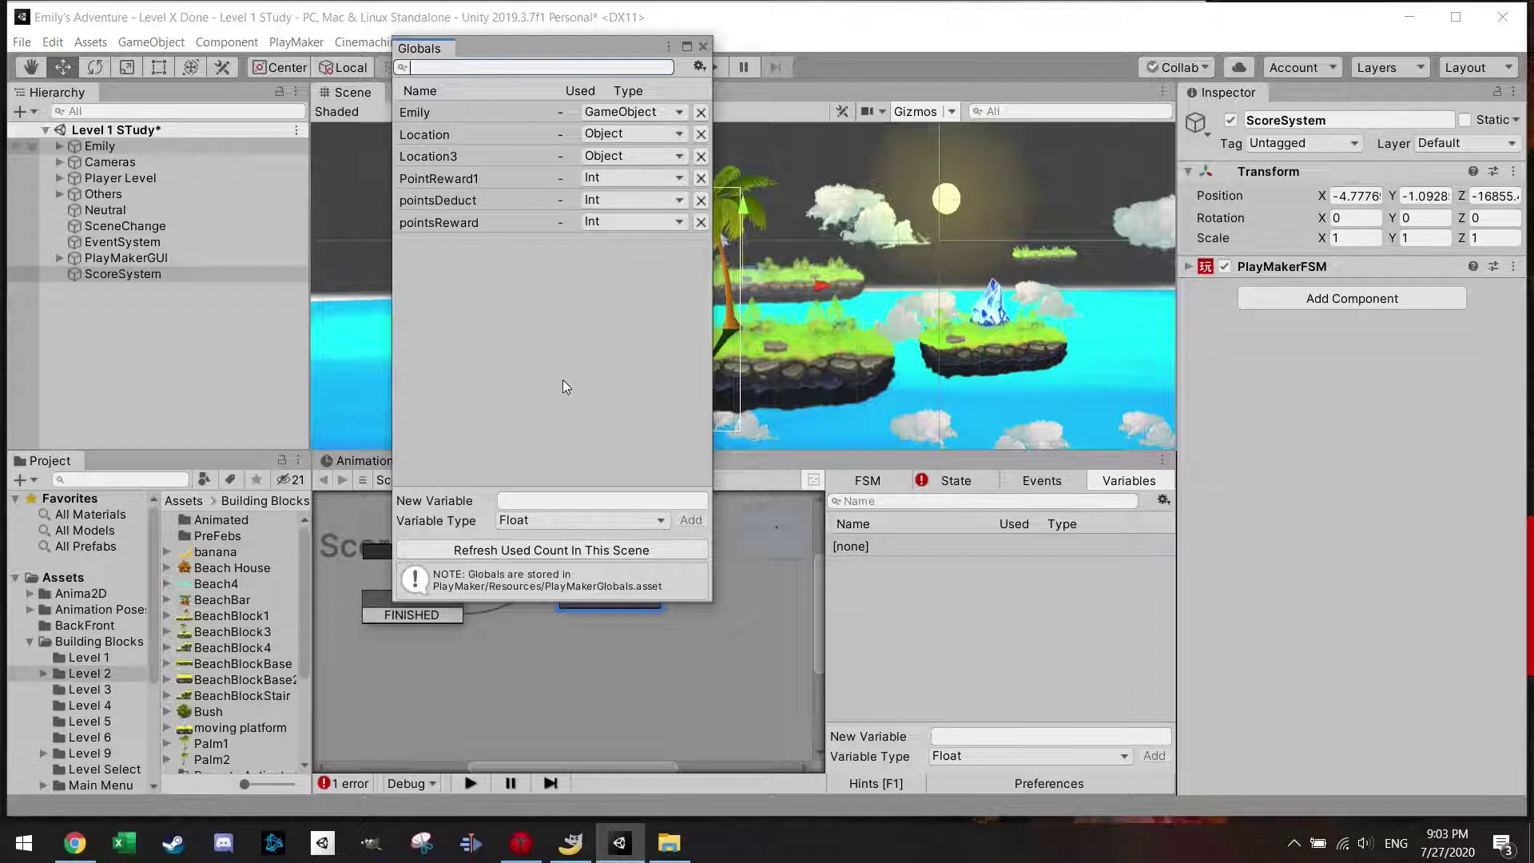
{"action": "left_click", "coordinate": [546, 493]}
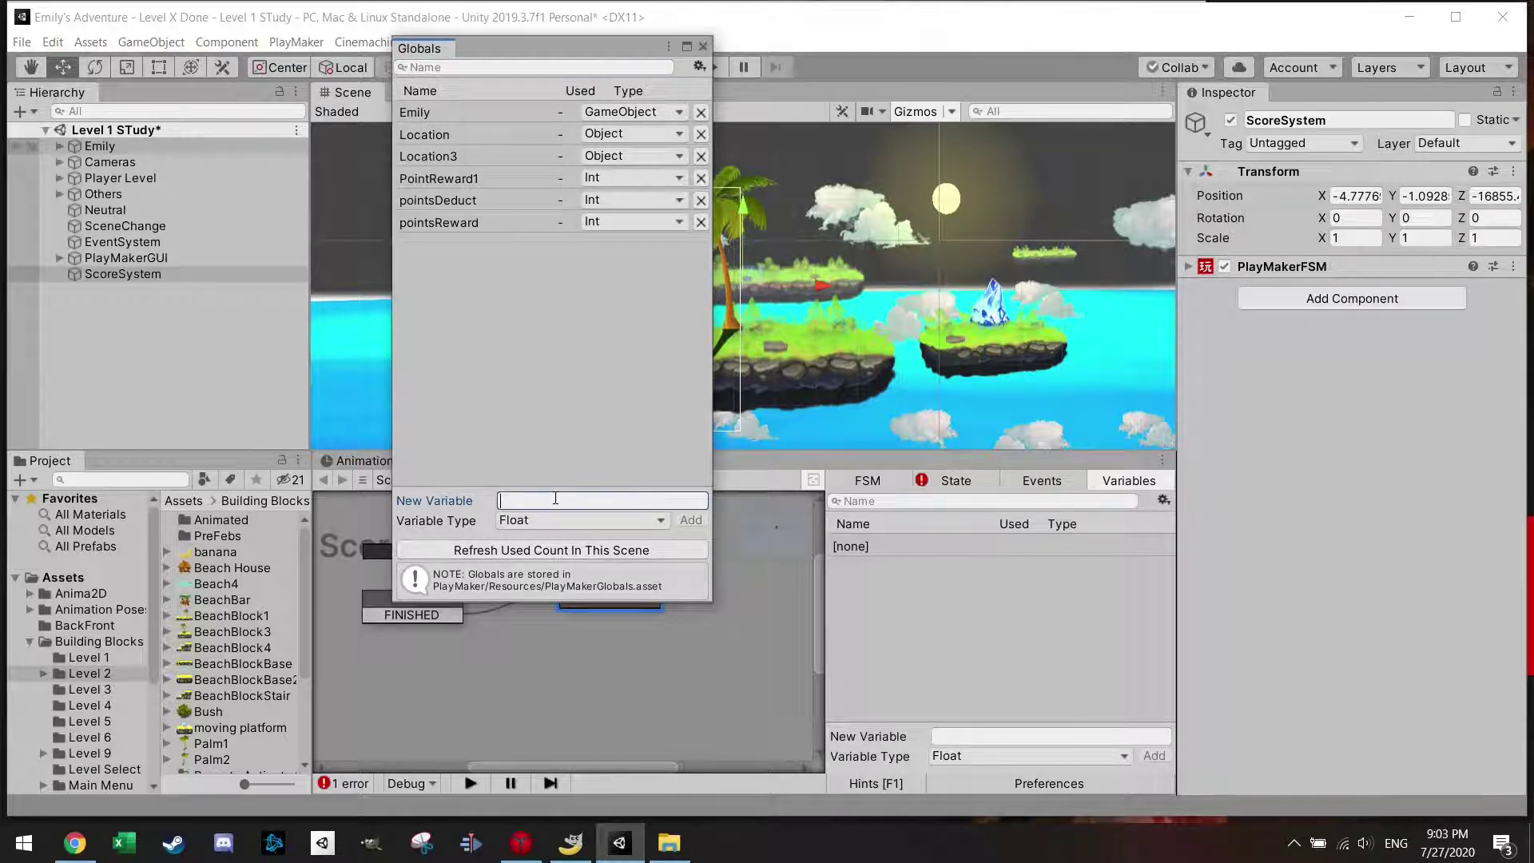
{"action": "type", "text": "AddPoint"}
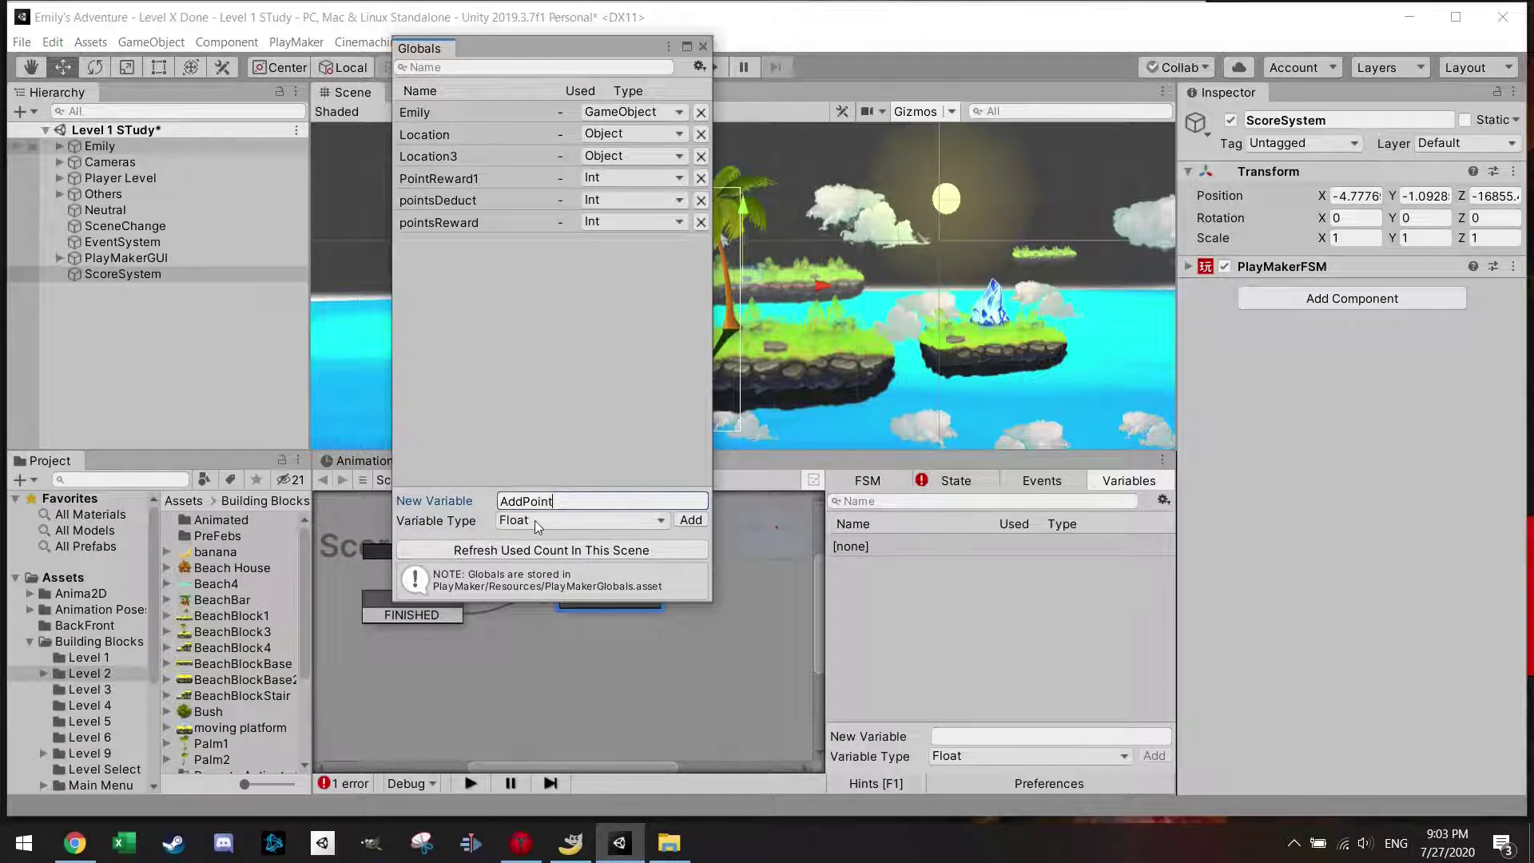
{"action": "left_click", "coordinate": [535, 520]}
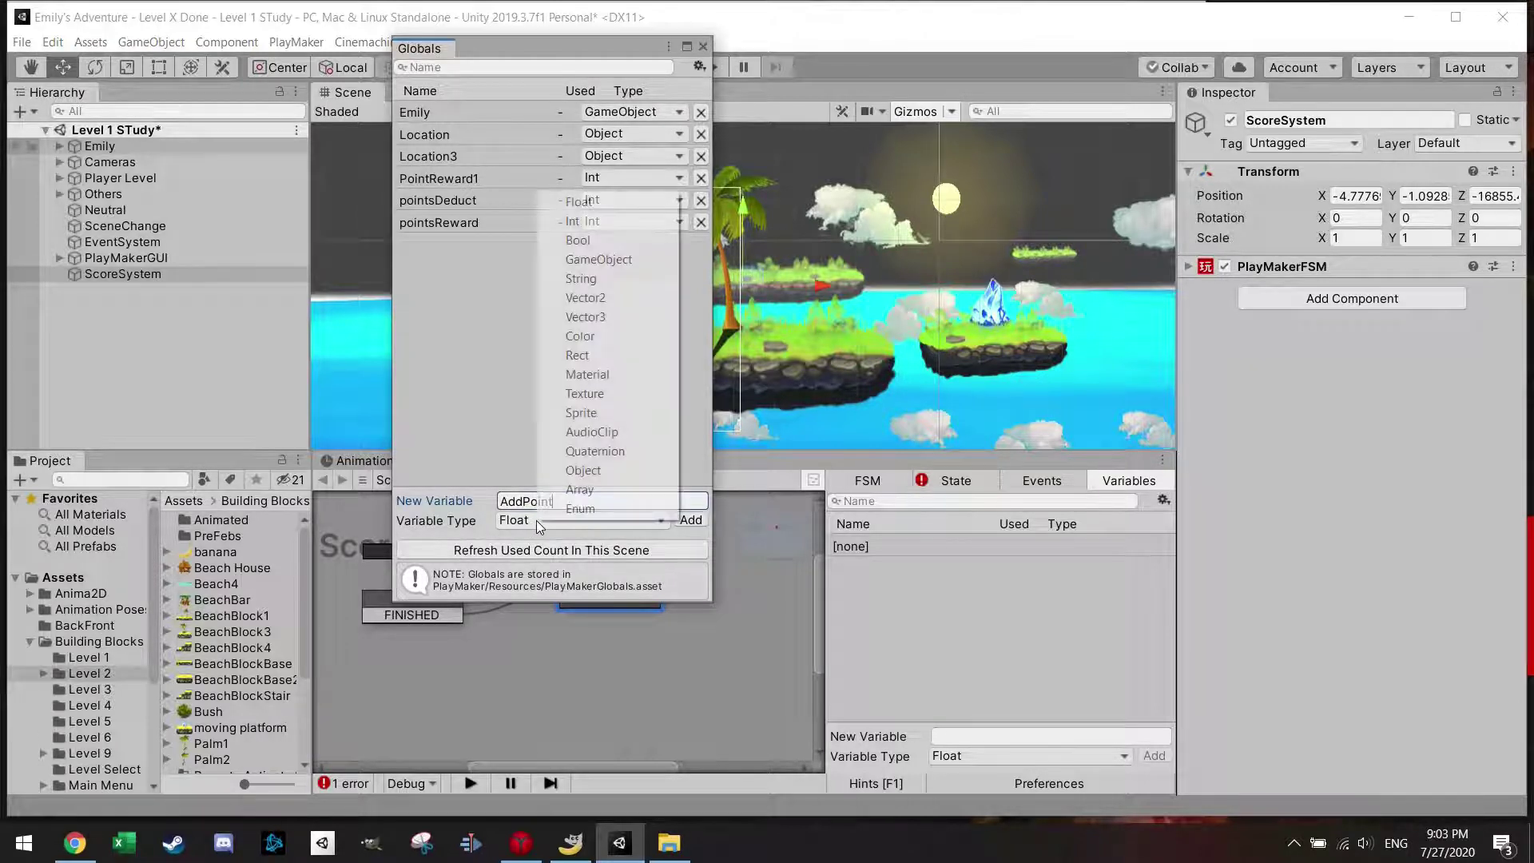
{"action": "left_click", "coordinate": [574, 221]}
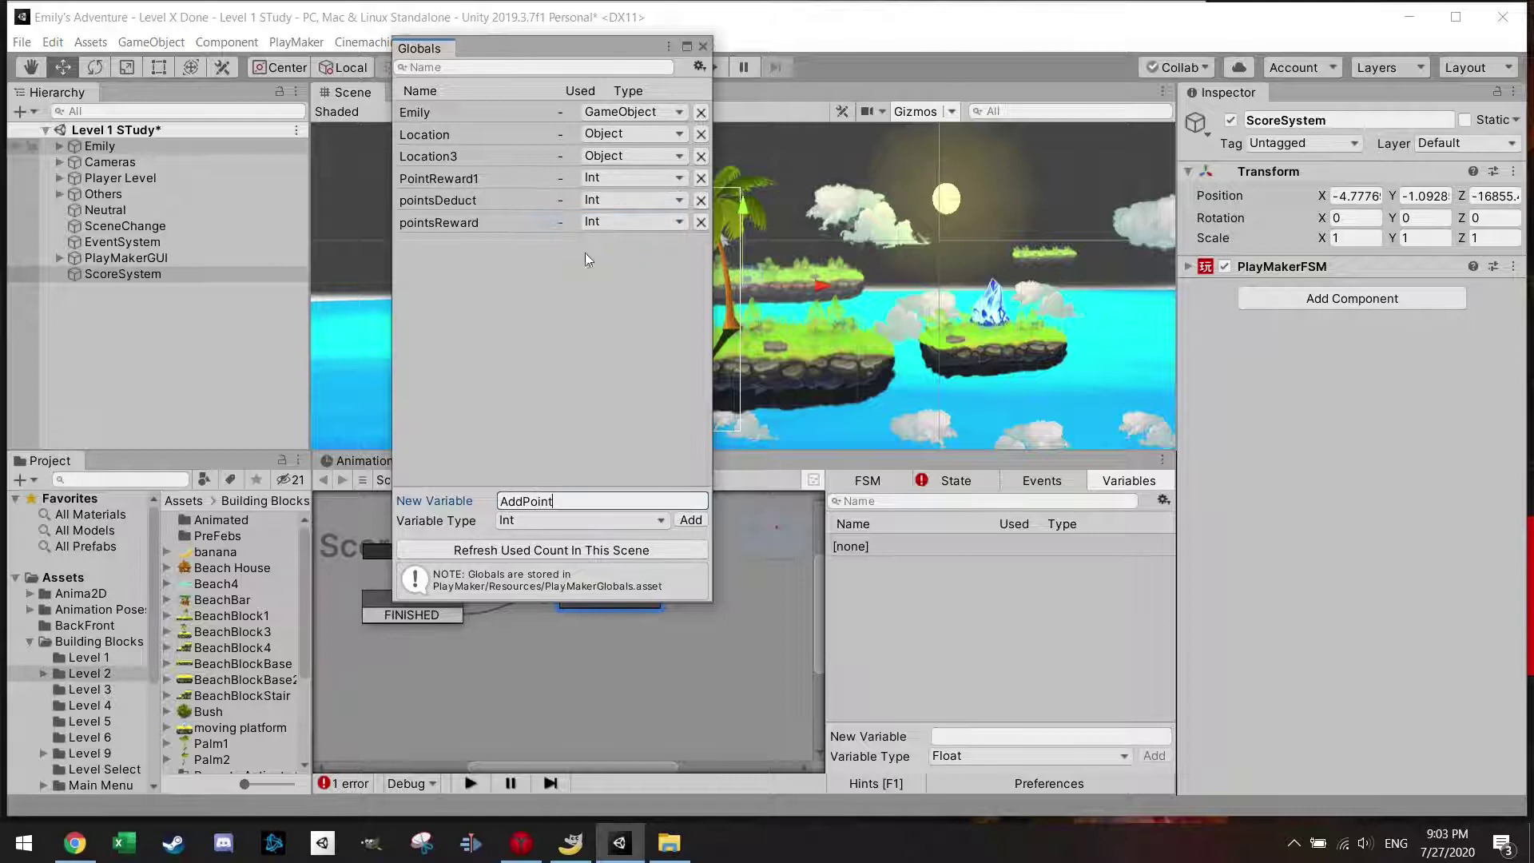
{"action": "left_click", "coordinate": [691, 520]}
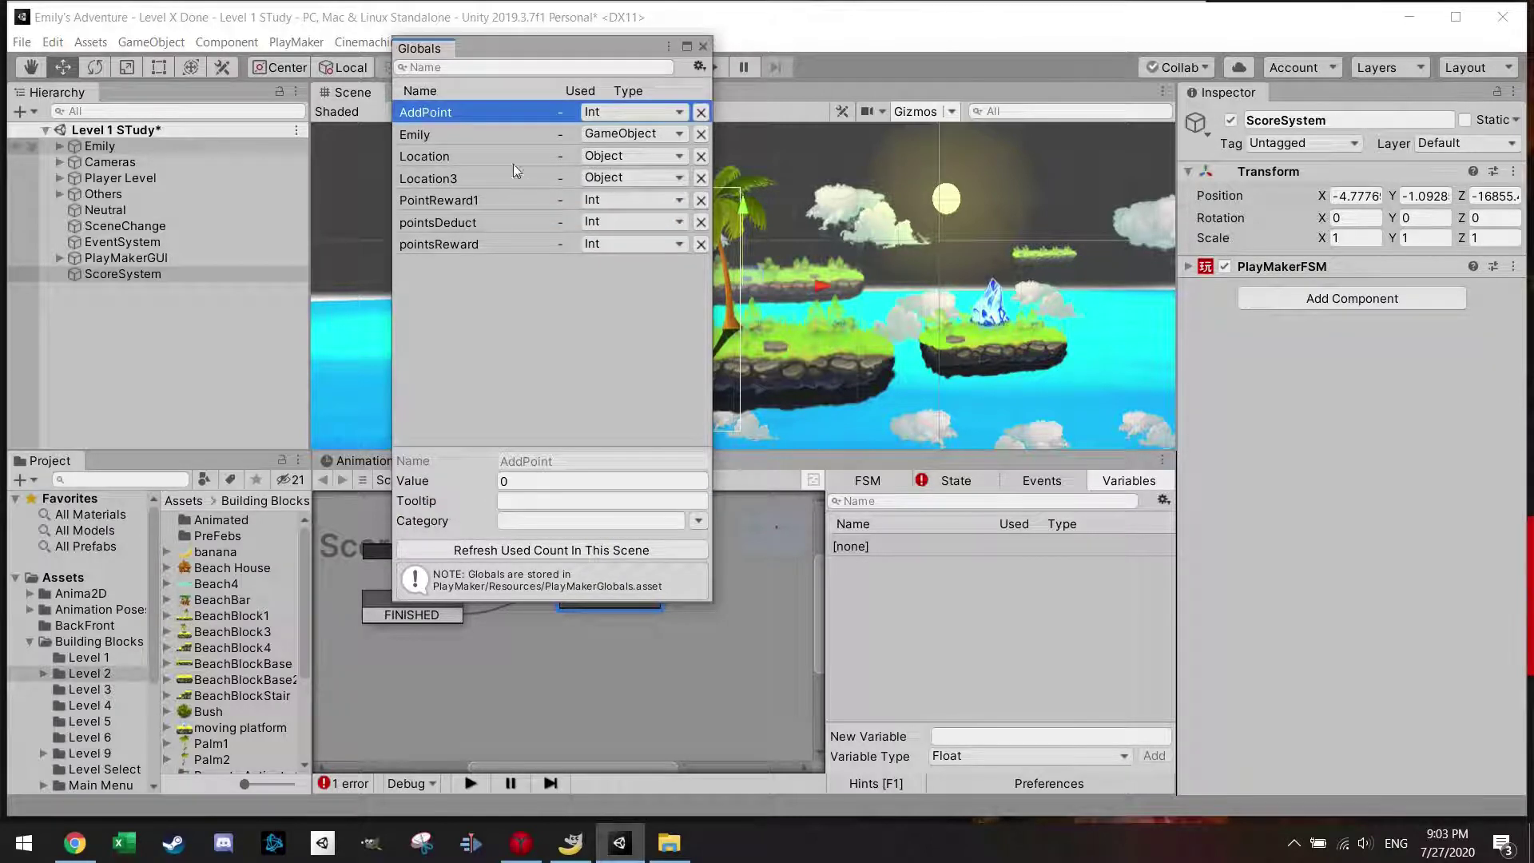
{"action": "left_click", "coordinate": [703, 46]}
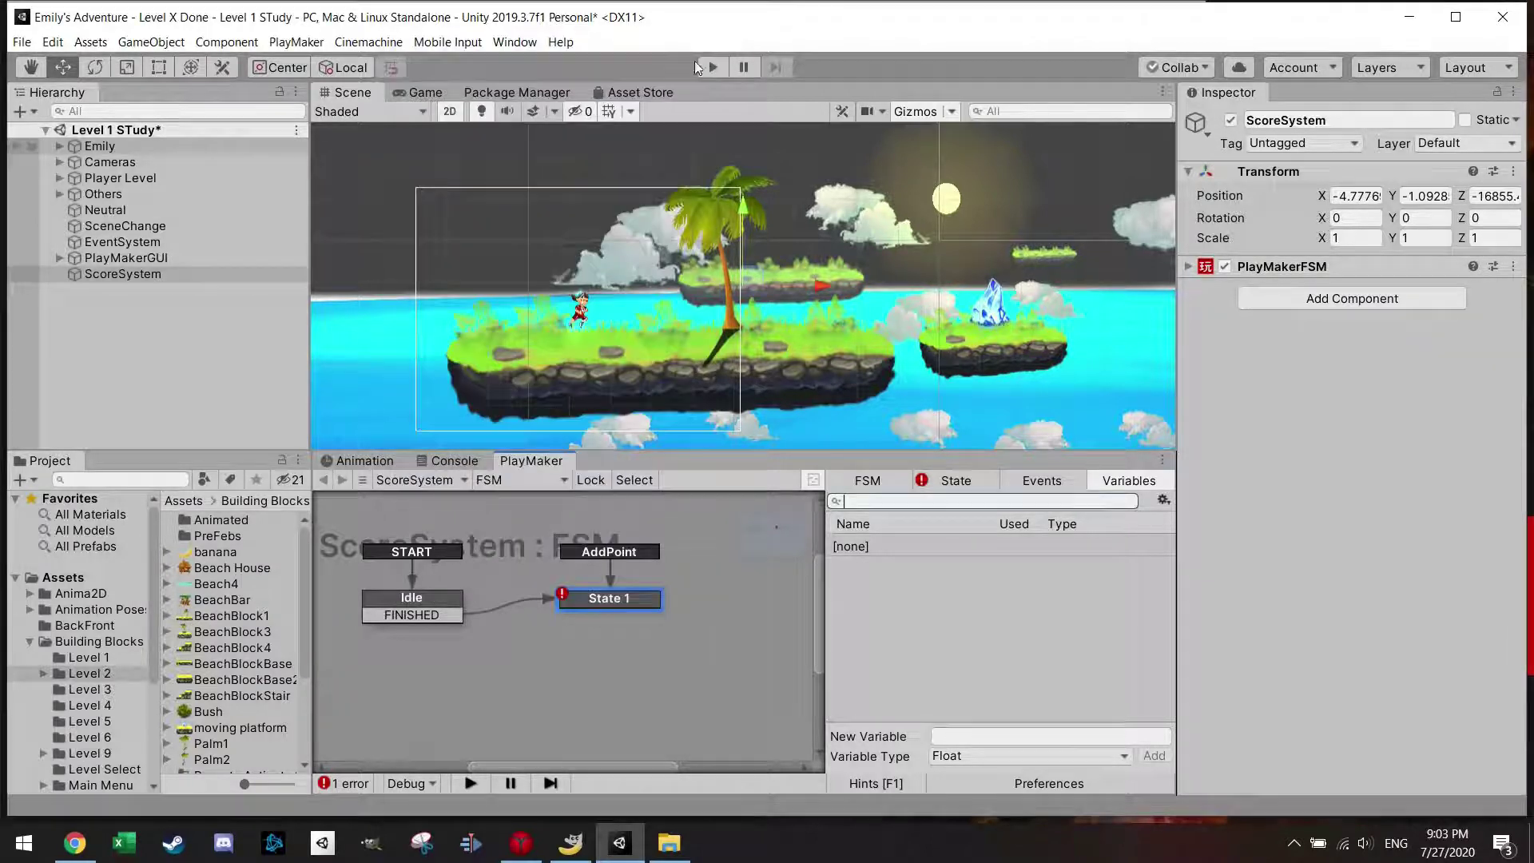
Set Int Add to add 1 to the global AddPoint variable
{"action": "left_click", "coordinate": [973, 482]}
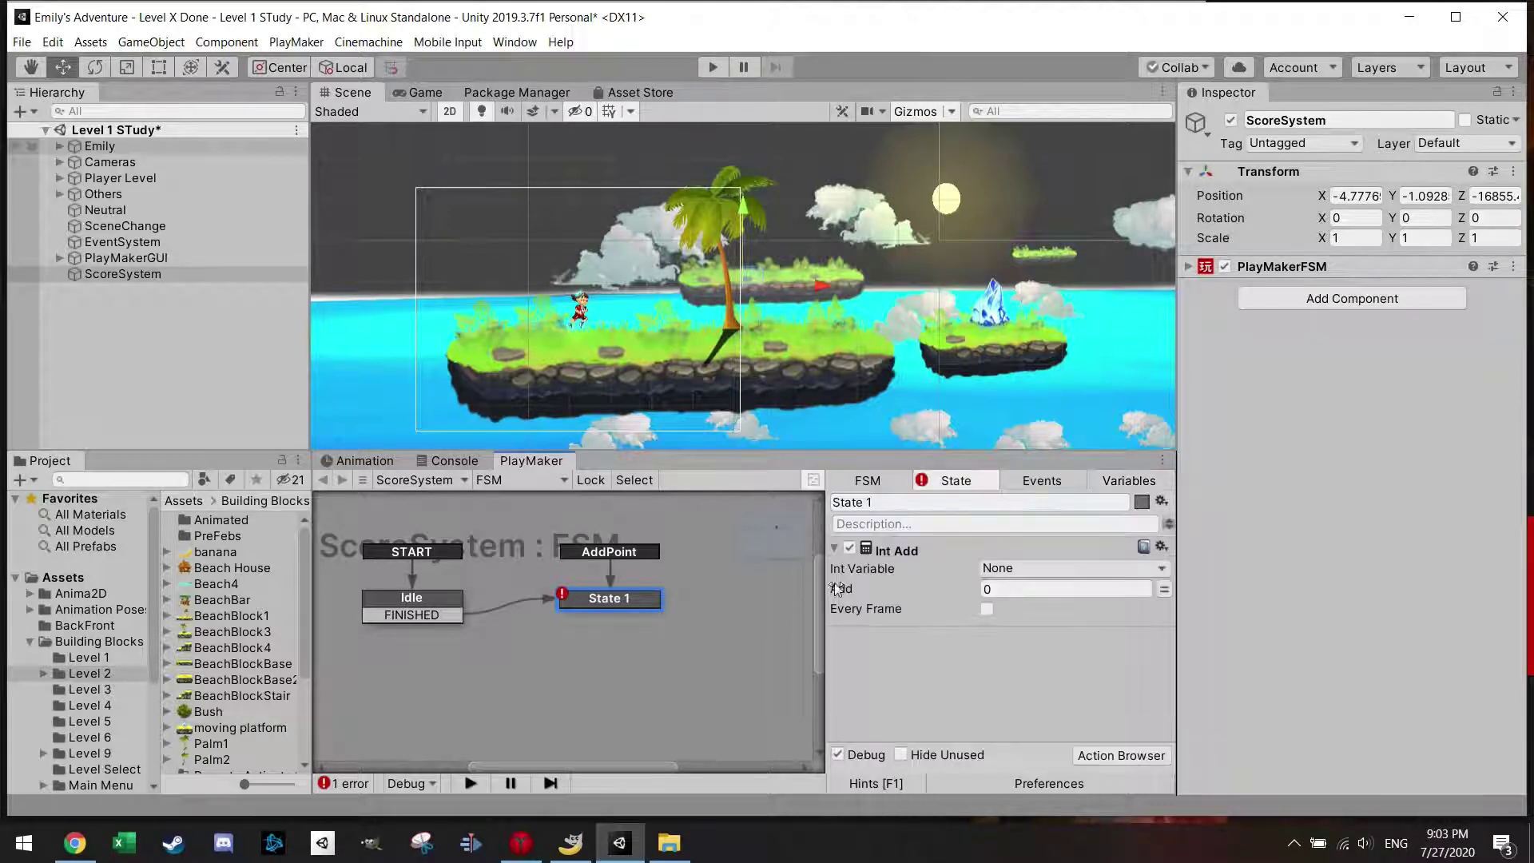
{"action": "left_click", "coordinate": [1039, 569]}
{"action": "mouse_move", "coordinate": [1047, 610]}
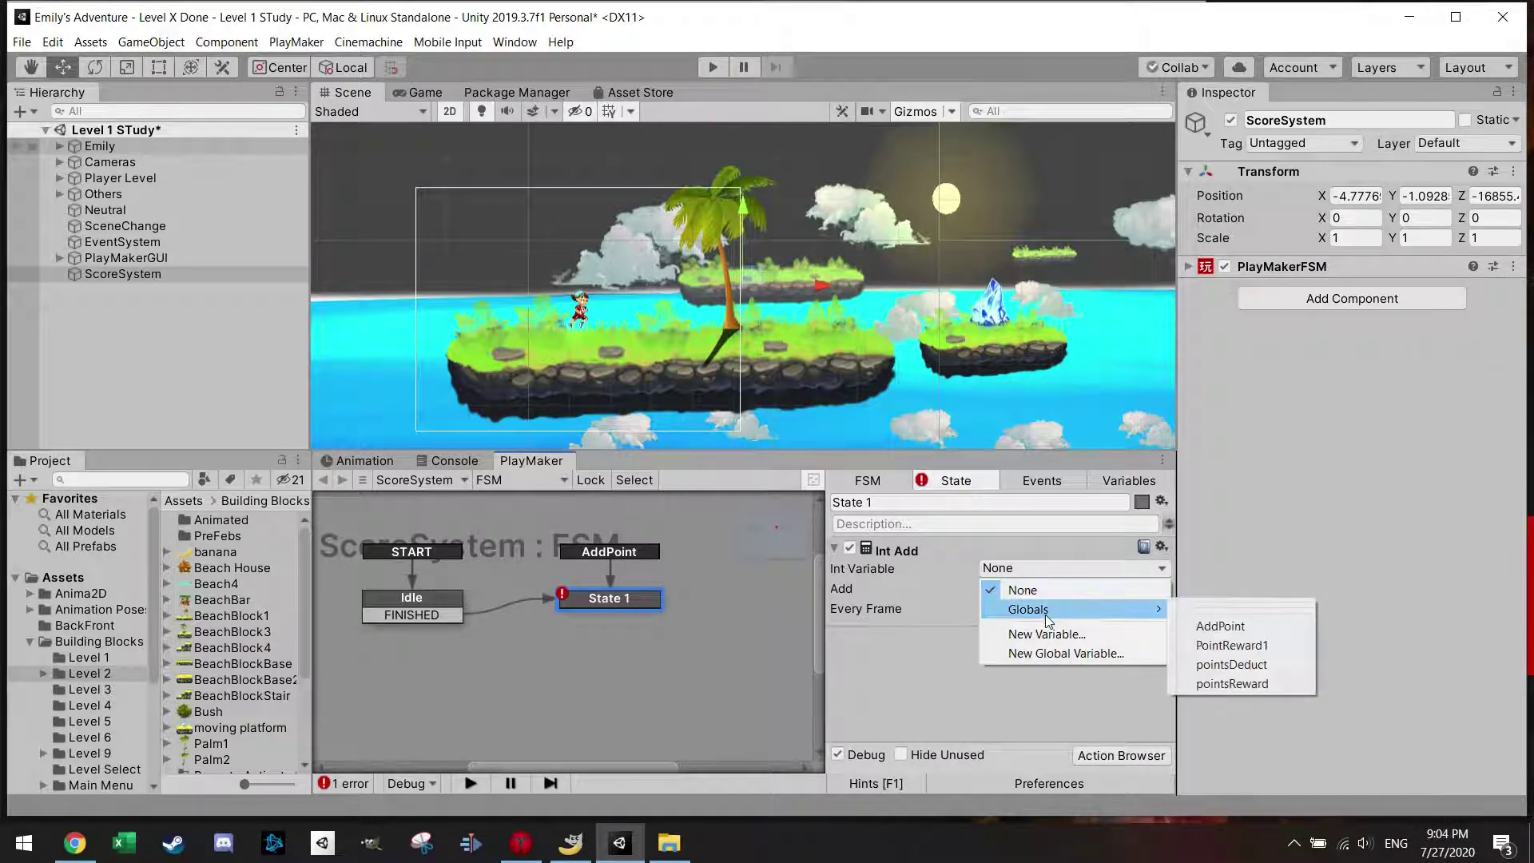
{"action": "left_click", "coordinate": [1220, 626]}
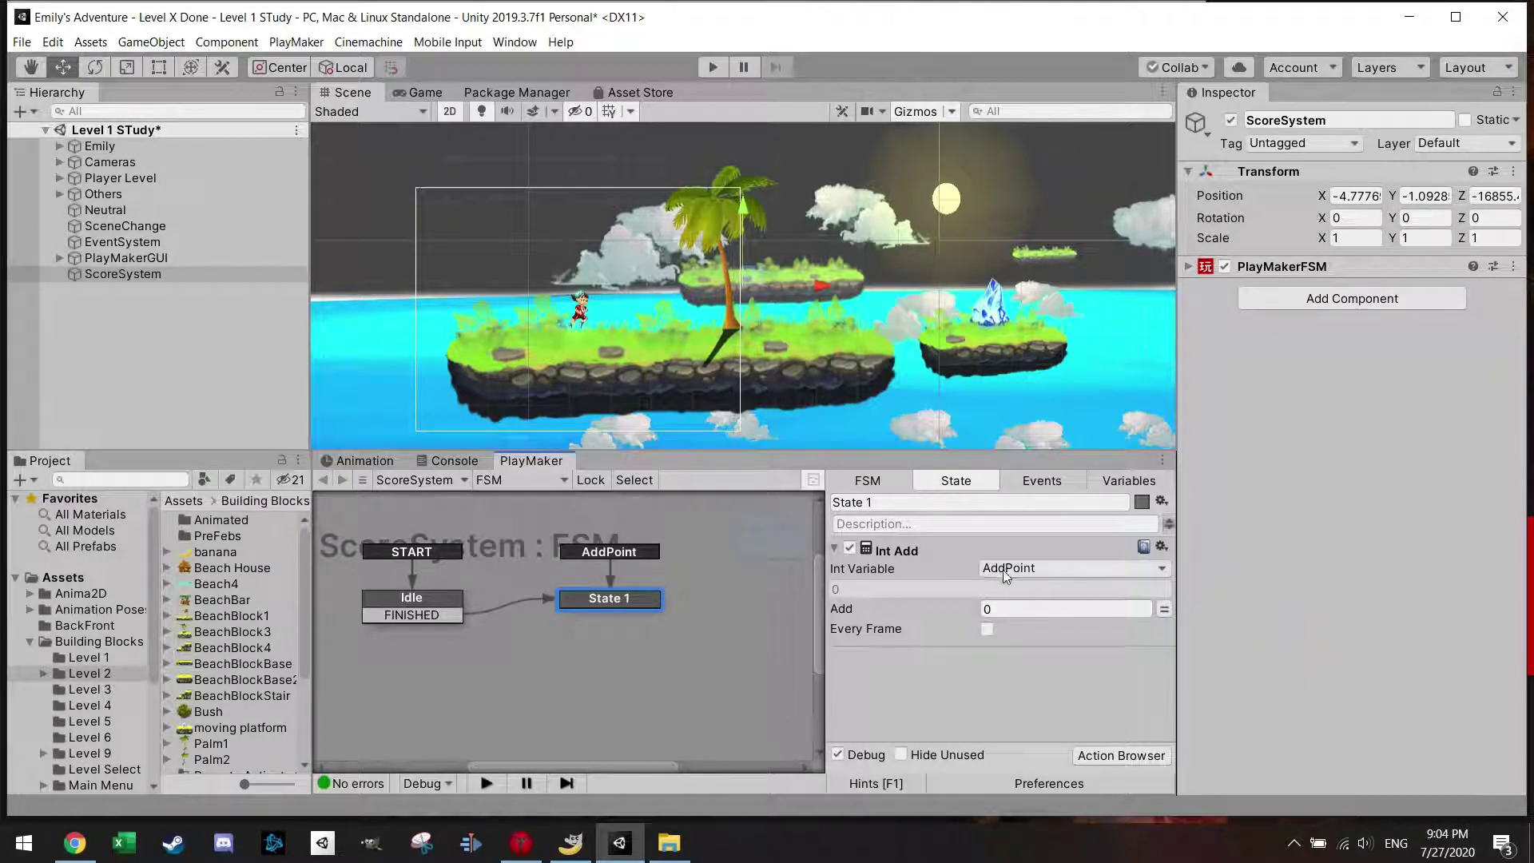
{"action": "left_click", "coordinate": [1005, 609]}
{"action": "type", "text": "1"}
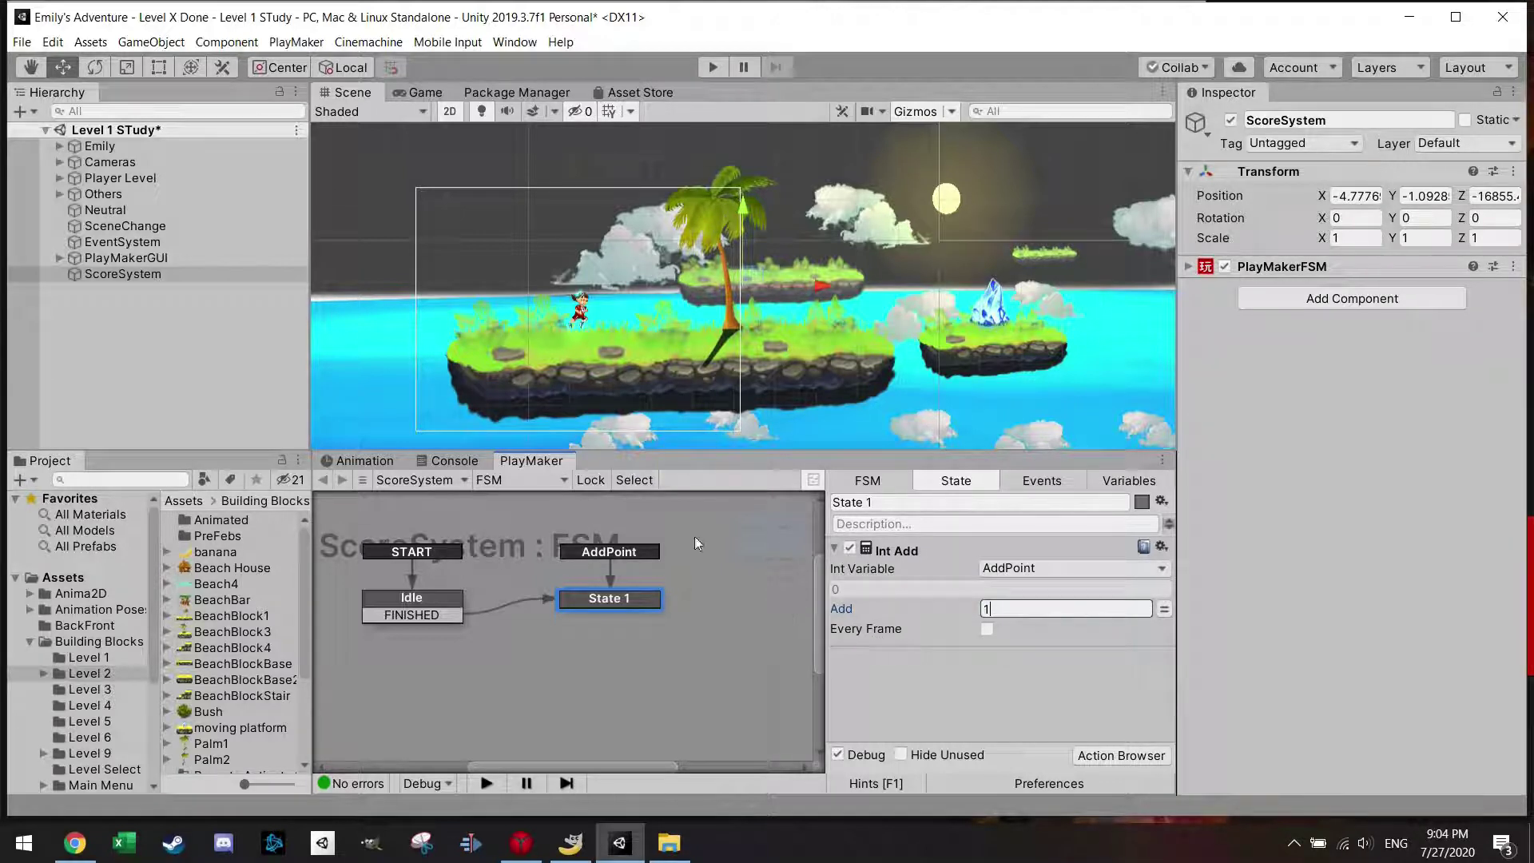
Rename State 1 to AddPoint and give it a FINISHED transition
{"action": "left_click", "coordinate": [879, 501]}
{"action": "type", "text": "A"}
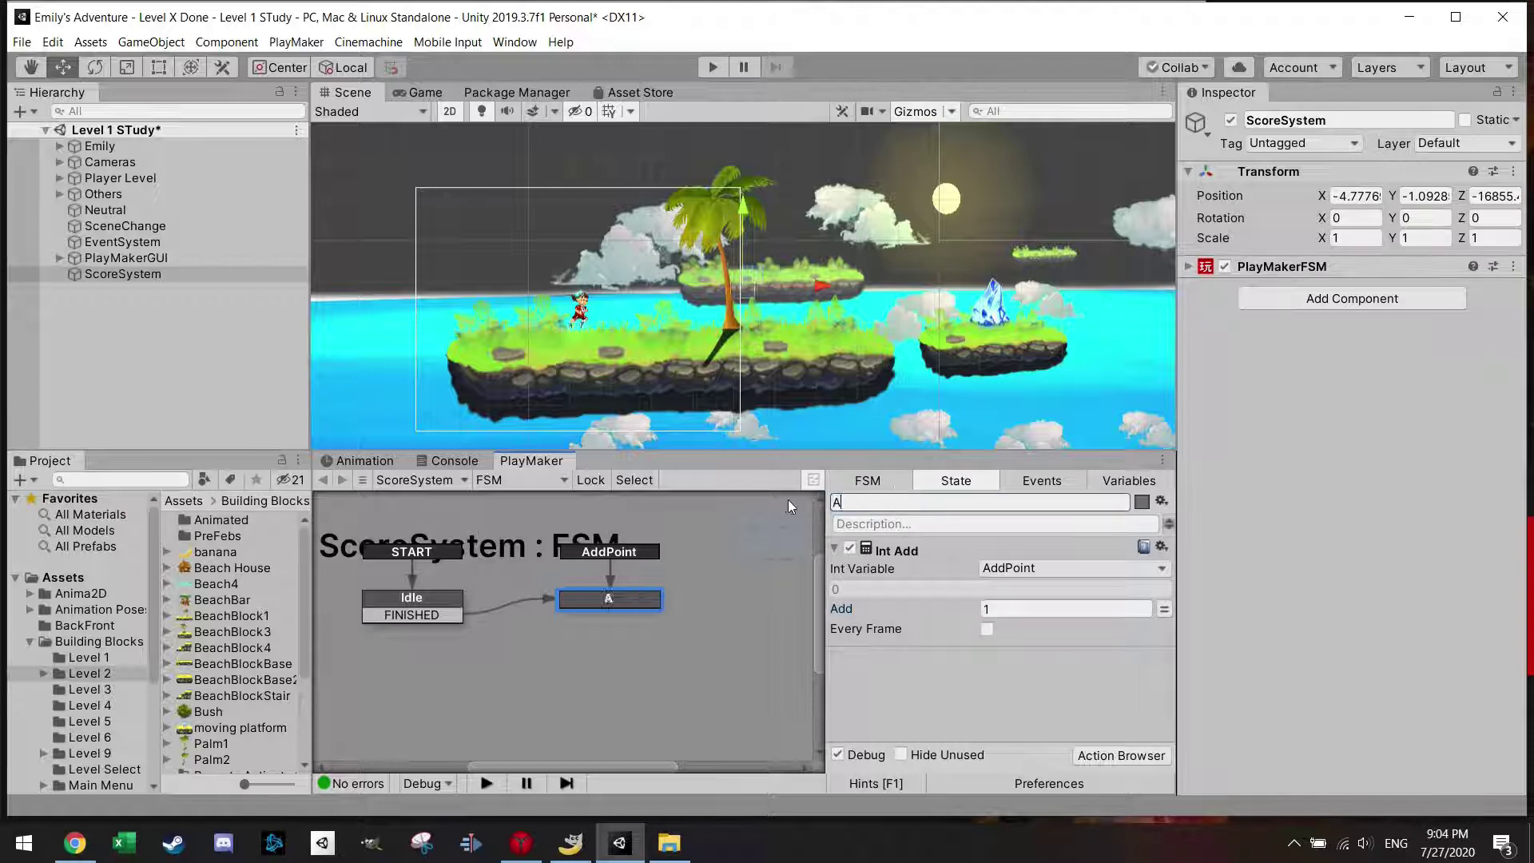
{"action": "type", "text": "ddPoint"}
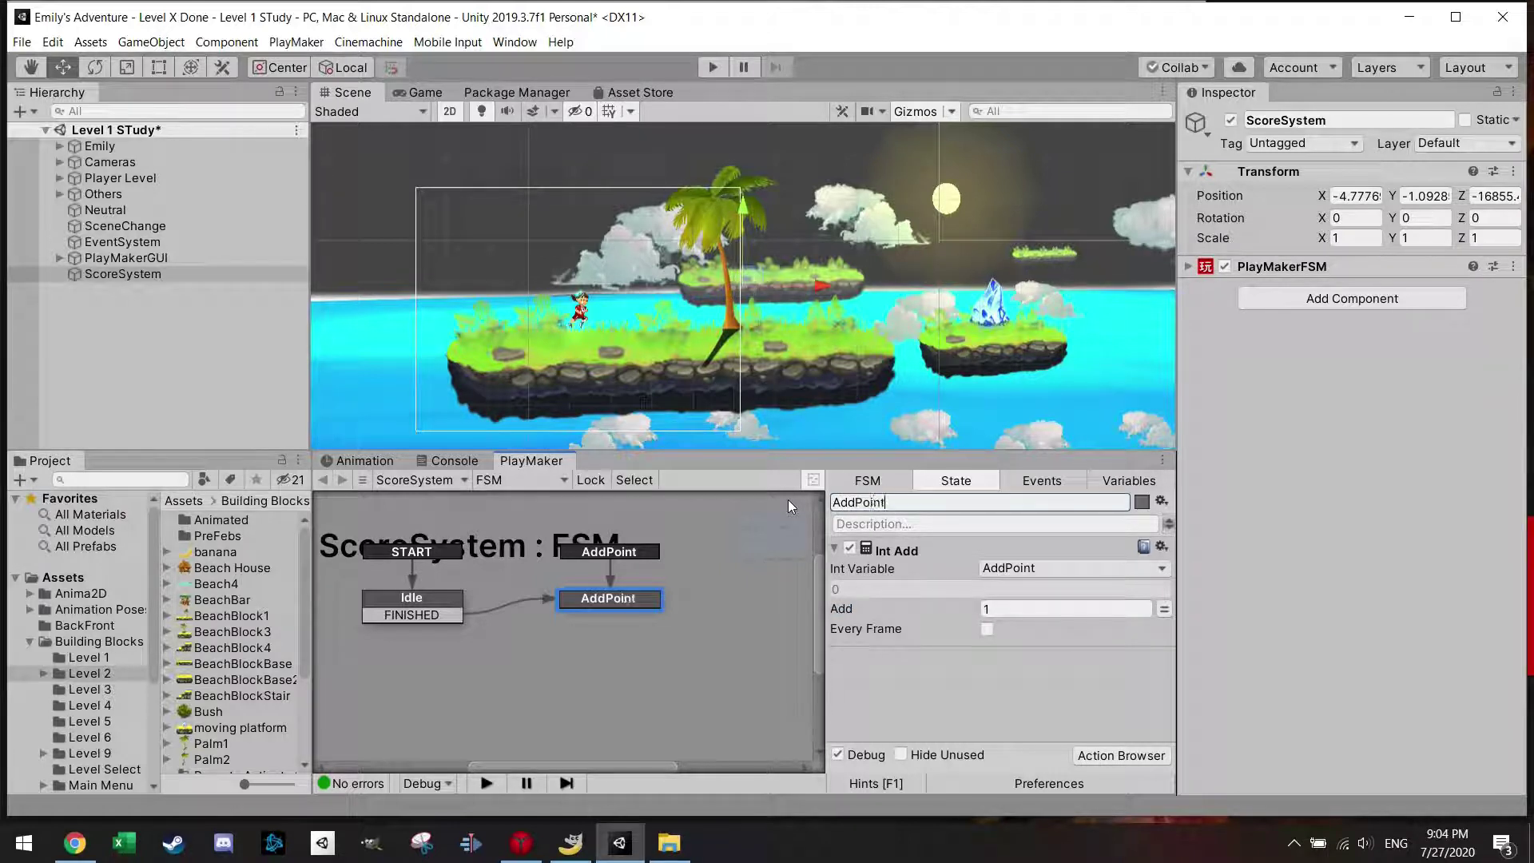
{"action": "right_click", "coordinate": [631, 612]}
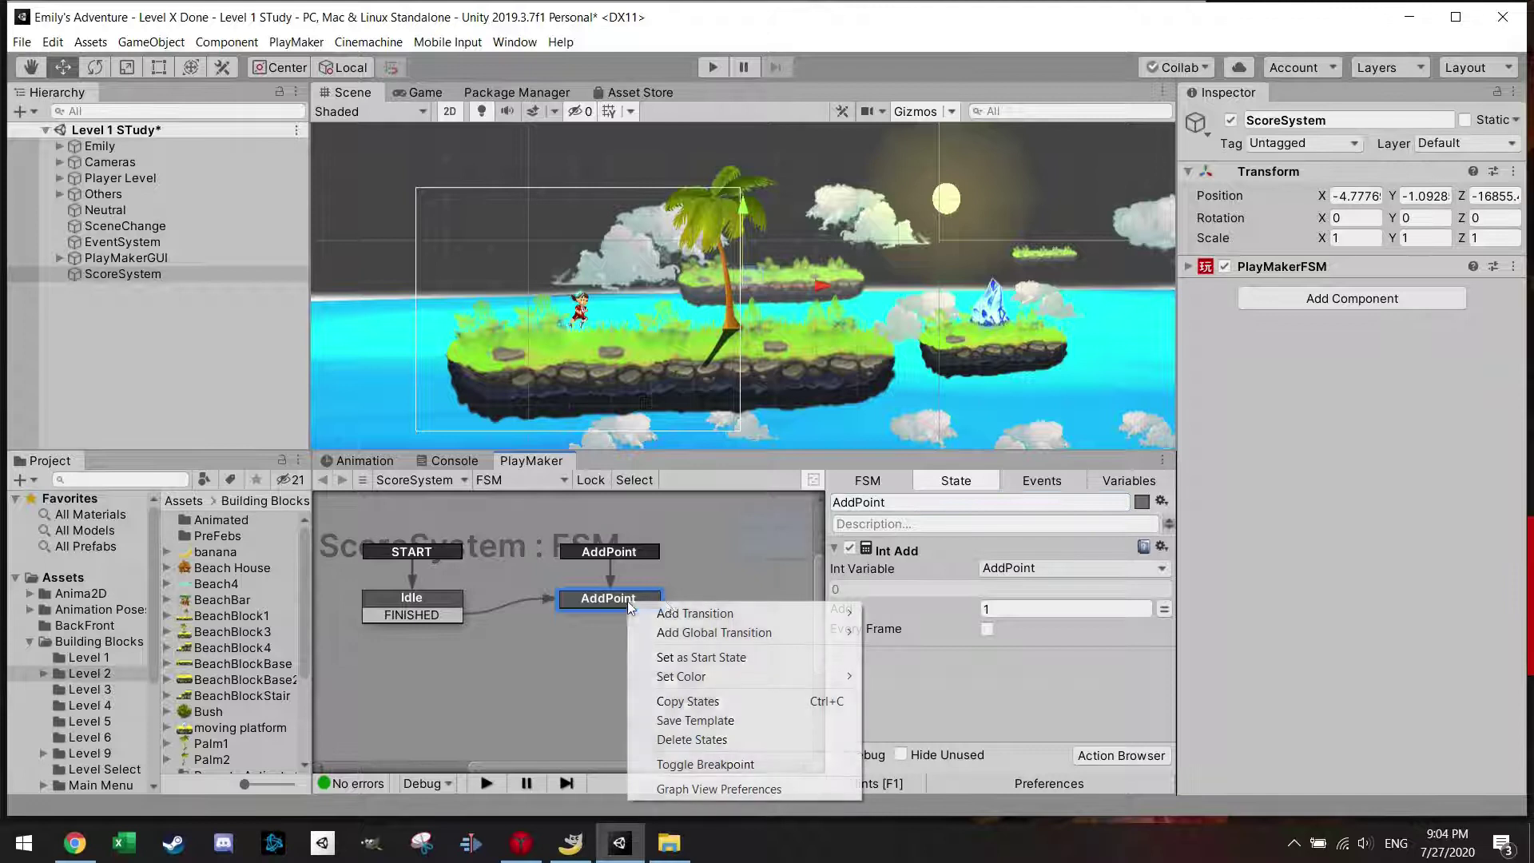
{"action": "mouse_move", "coordinate": [707, 614]}
{"action": "left_click", "coordinate": [887, 611]}
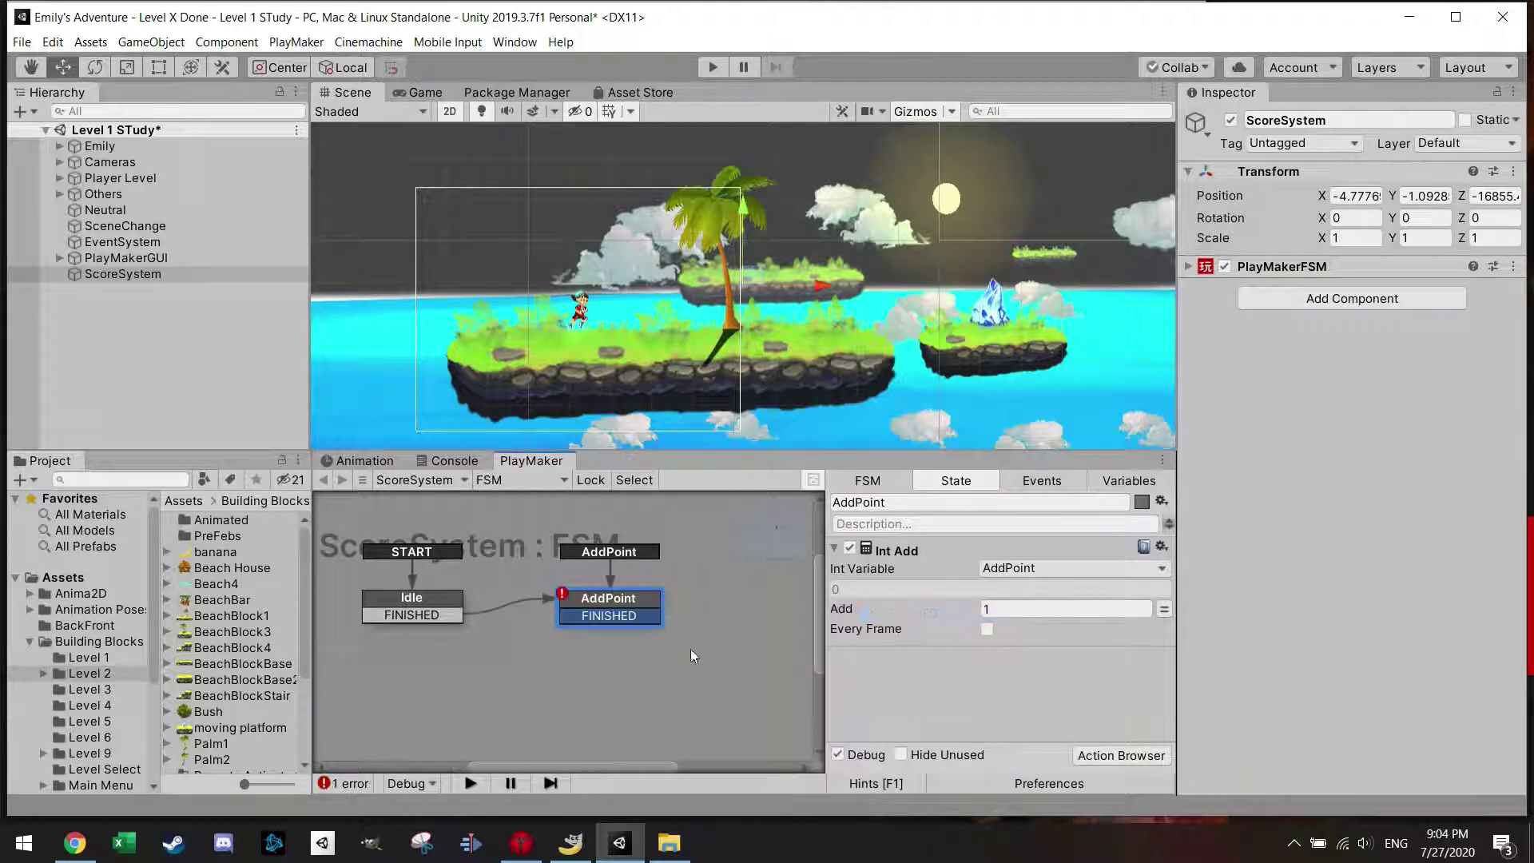
Add a new state to the graph and name it UpdateScore
{"action": "right_click", "coordinate": [581, 681]}
{"action": "left_click", "coordinate": [615, 452]}
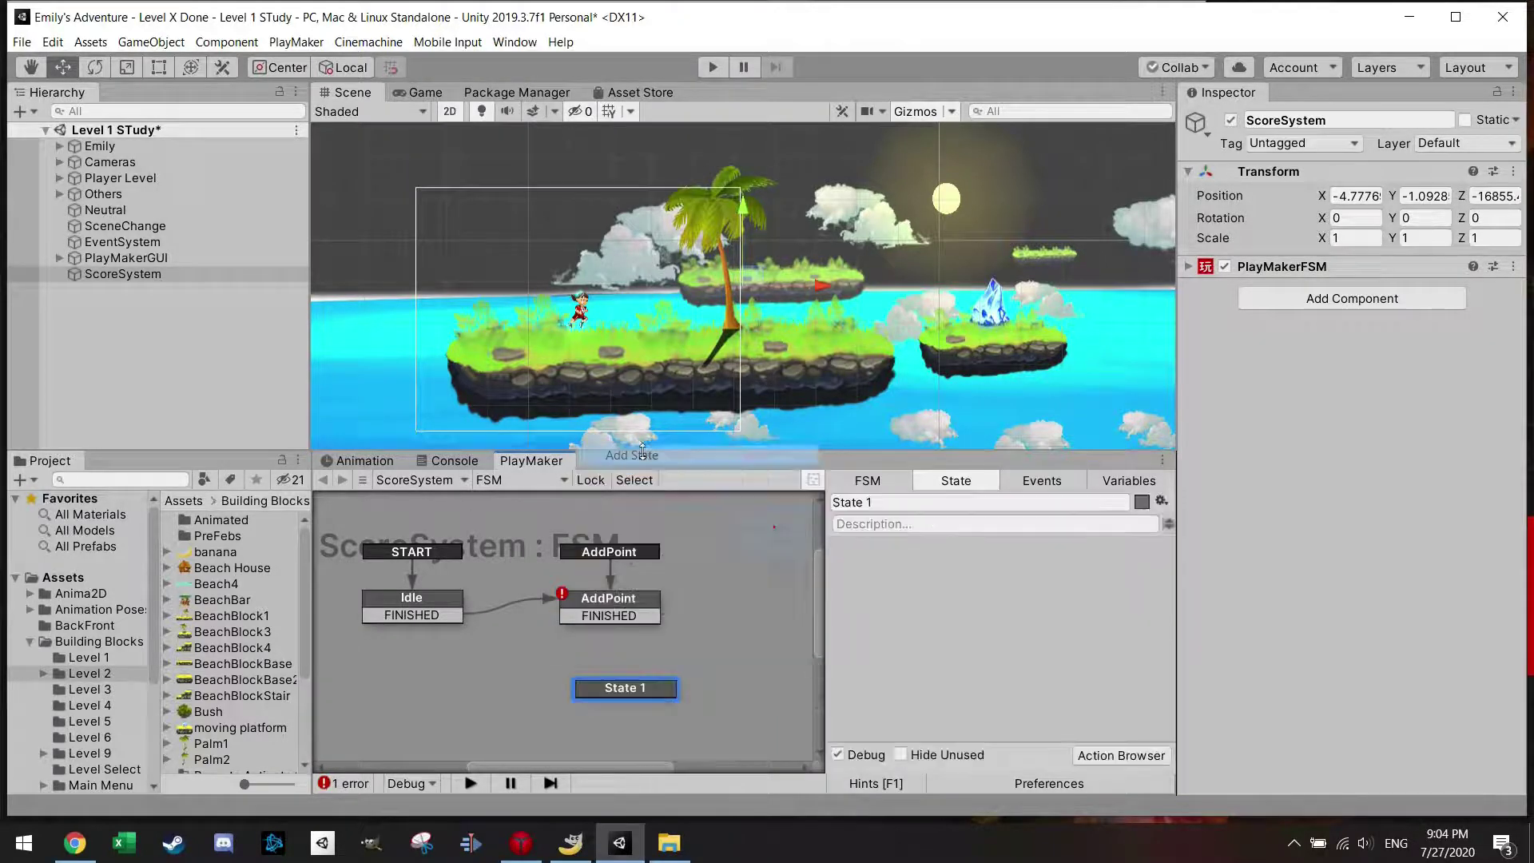
{"action": "left_click", "coordinate": [851, 503]}
{"action": "type", "text": "Updat"}
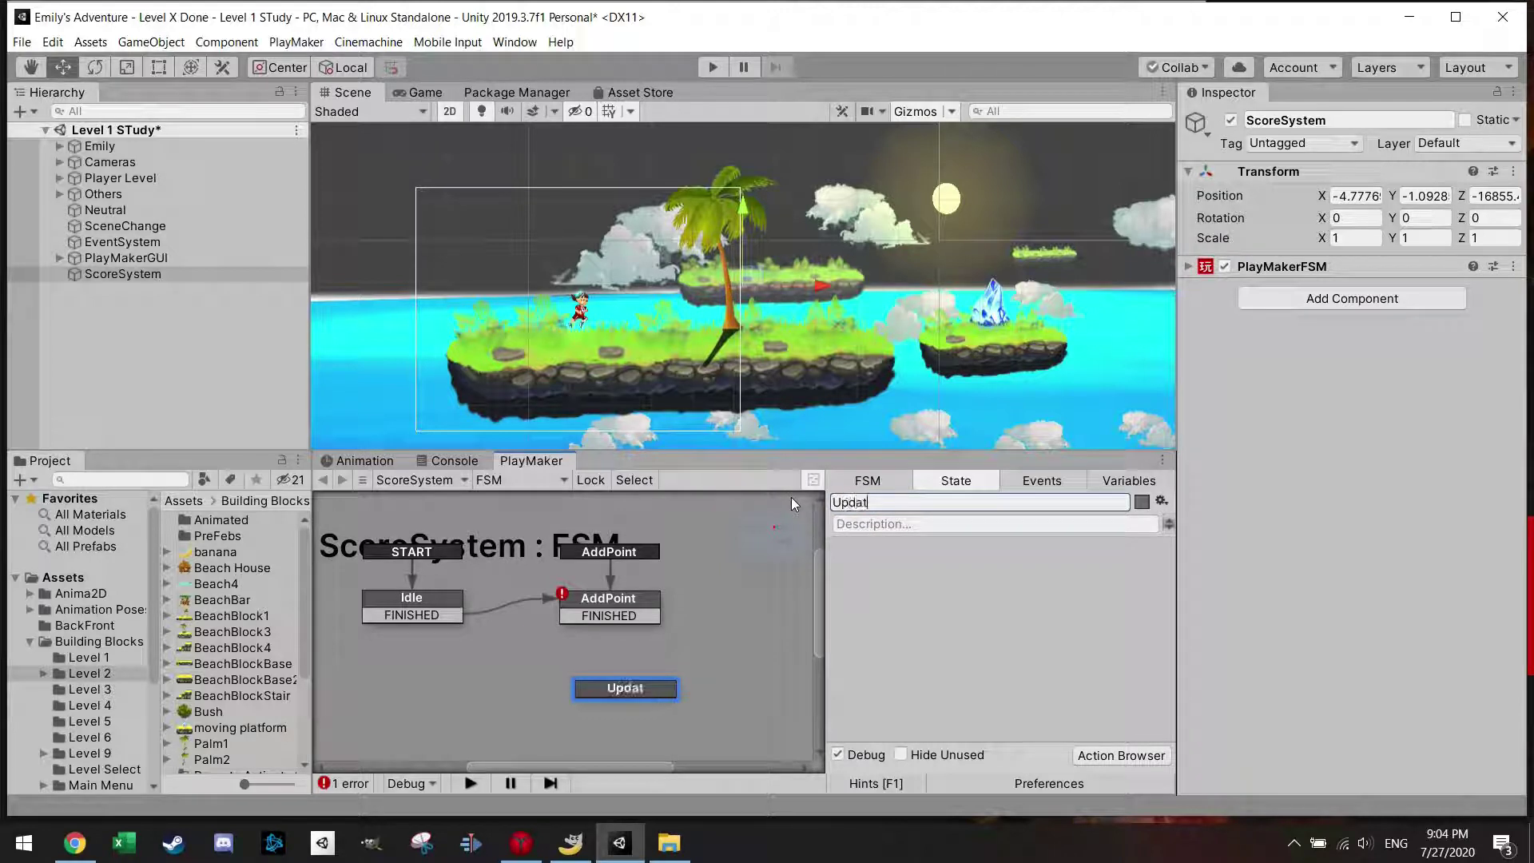
{"action": "type", "text": "eScore"}
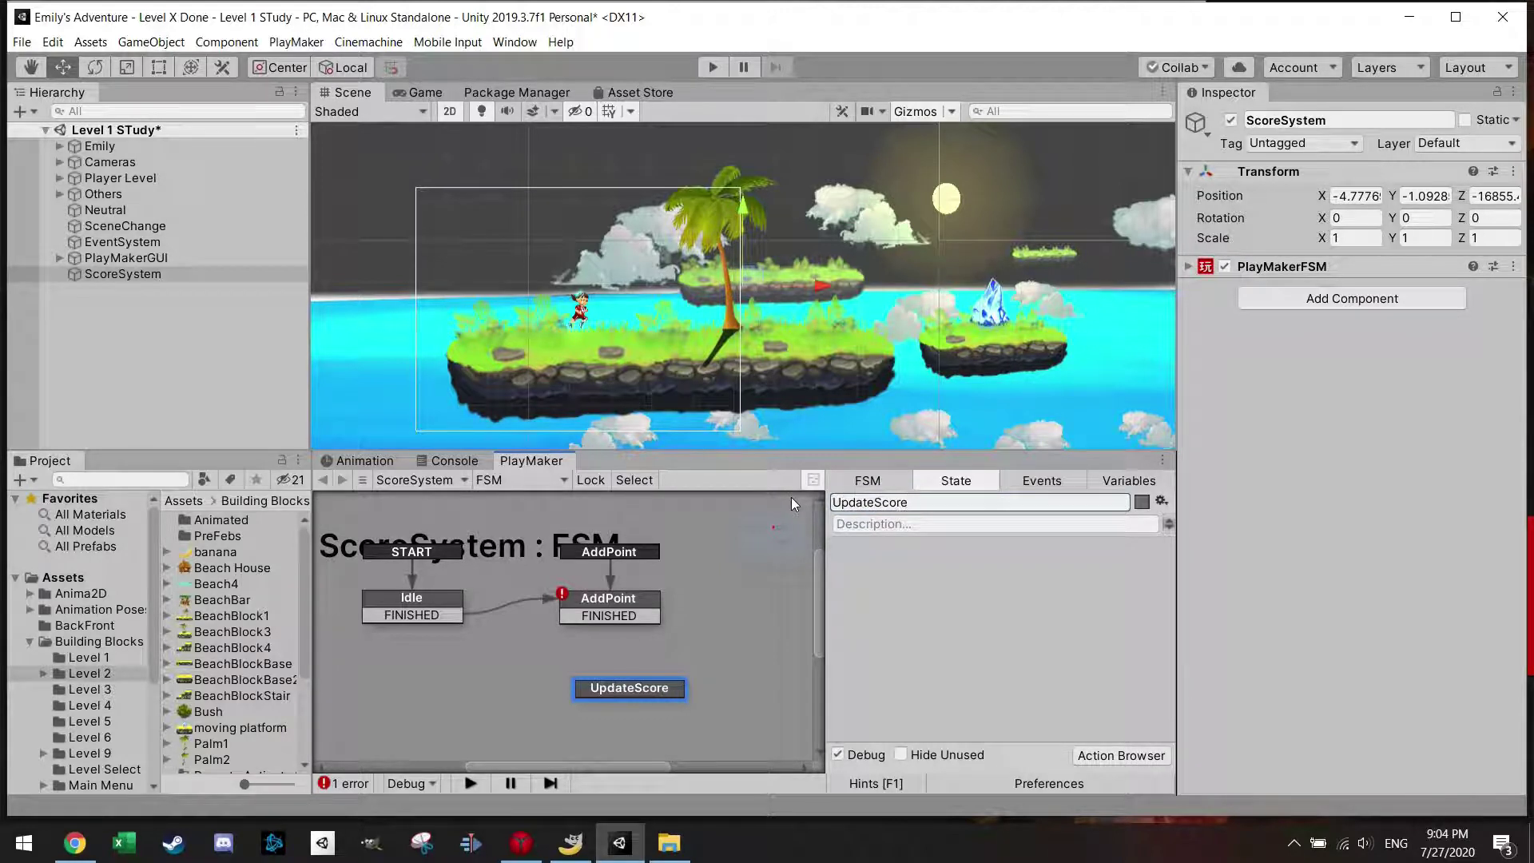
Connect AddPoint's FINISHED to UpdateScore and add a UI Text Set Text action to UpdateScore
{"action": "left_click_drag", "start_coordinate": [660, 688], "coordinate": [603, 687]}
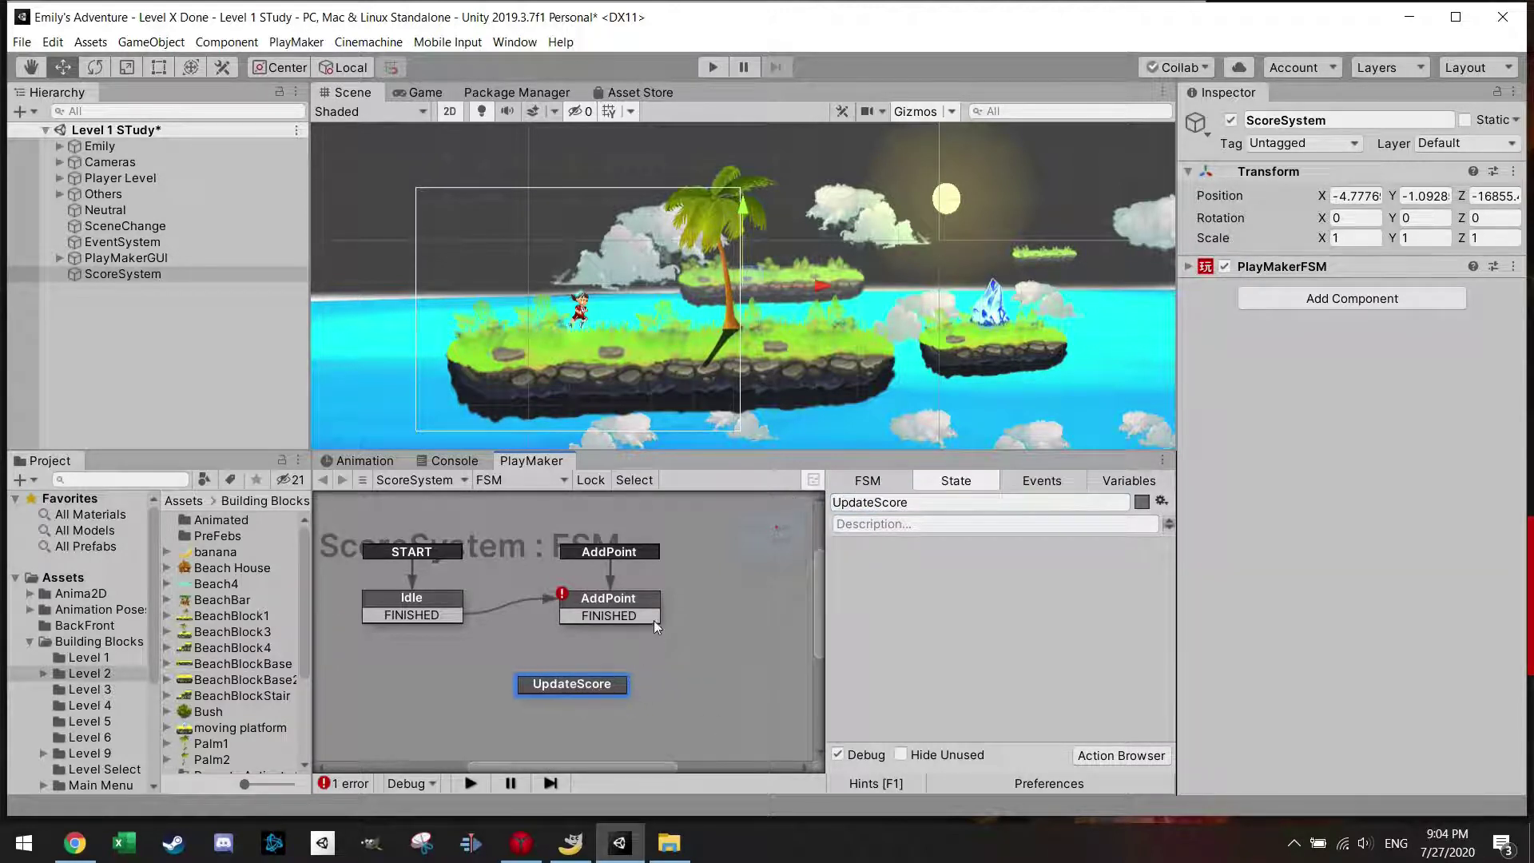
{"action": "left_click_drag", "start_coordinate": [653, 620], "coordinate": [631, 663]}
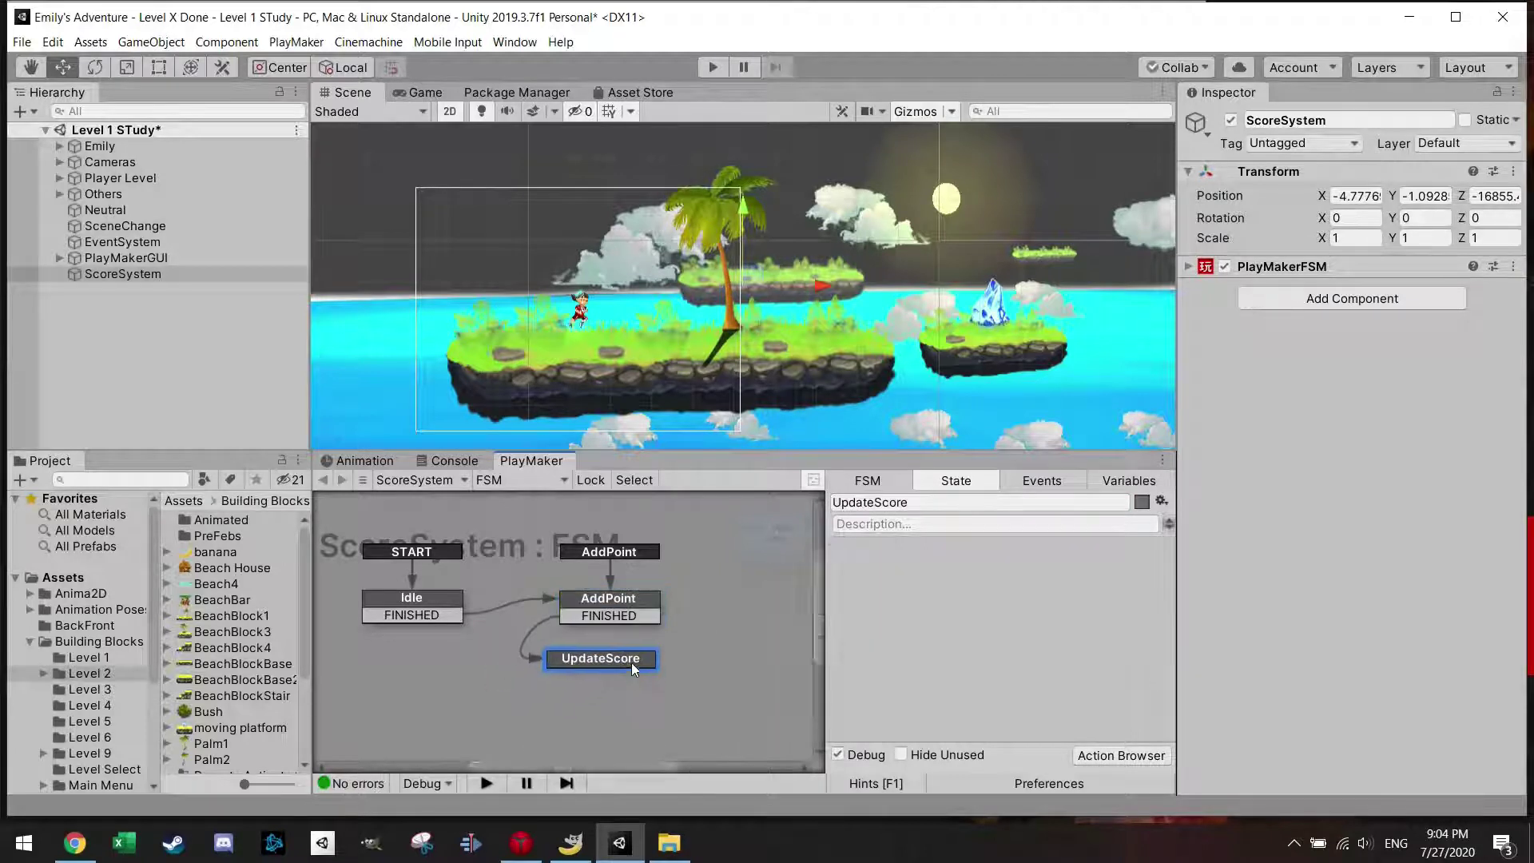
{"action": "left_click", "coordinate": [1121, 755]}
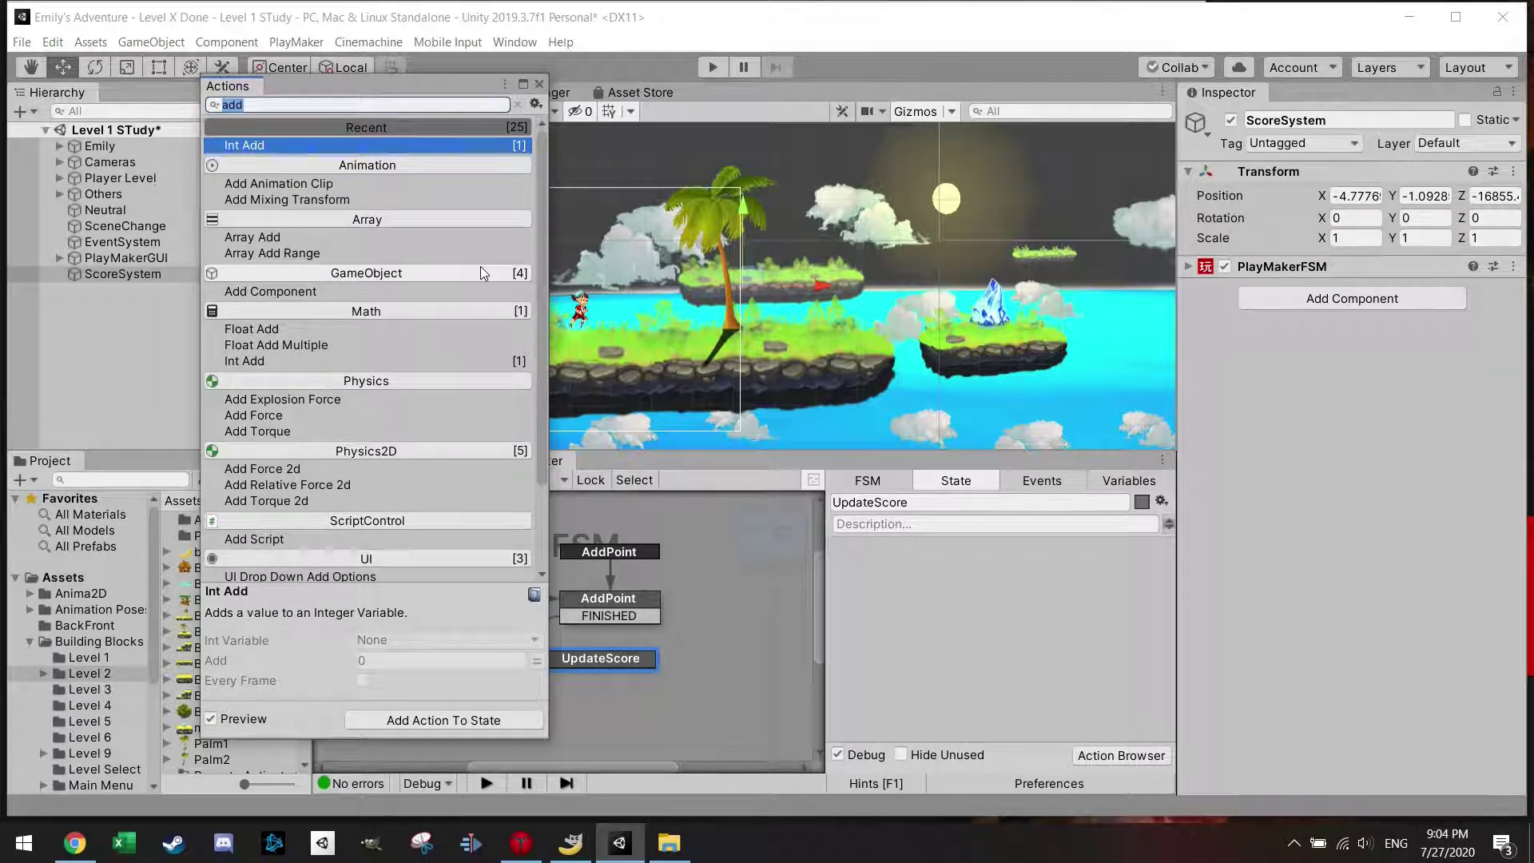
{"action": "type", "text": "text"}
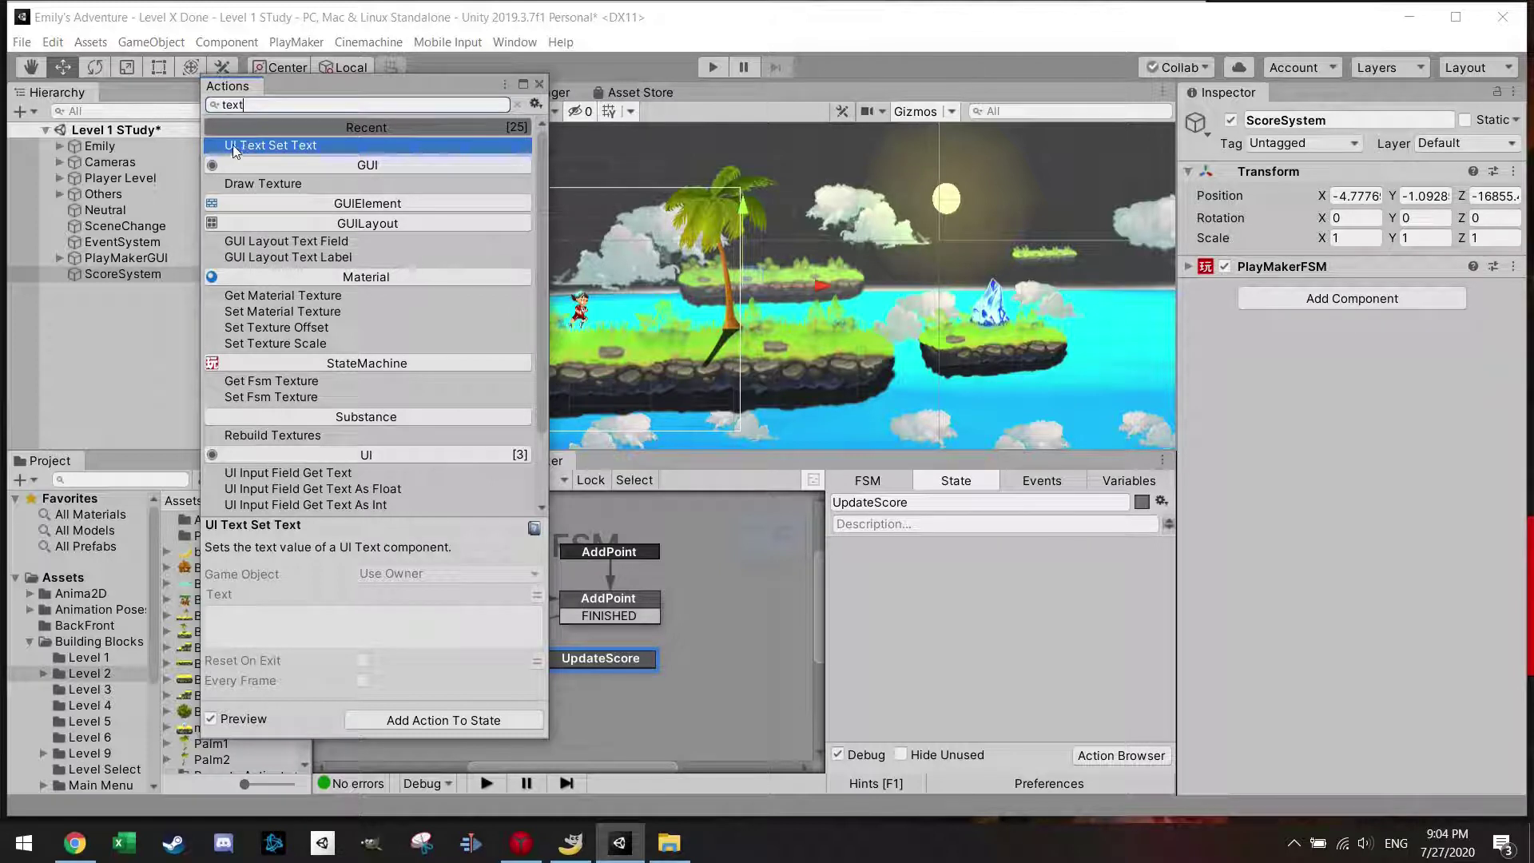
{"action": "double_click", "coordinate": [273, 149]}
{"action": "left_click", "coordinate": [539, 84]}
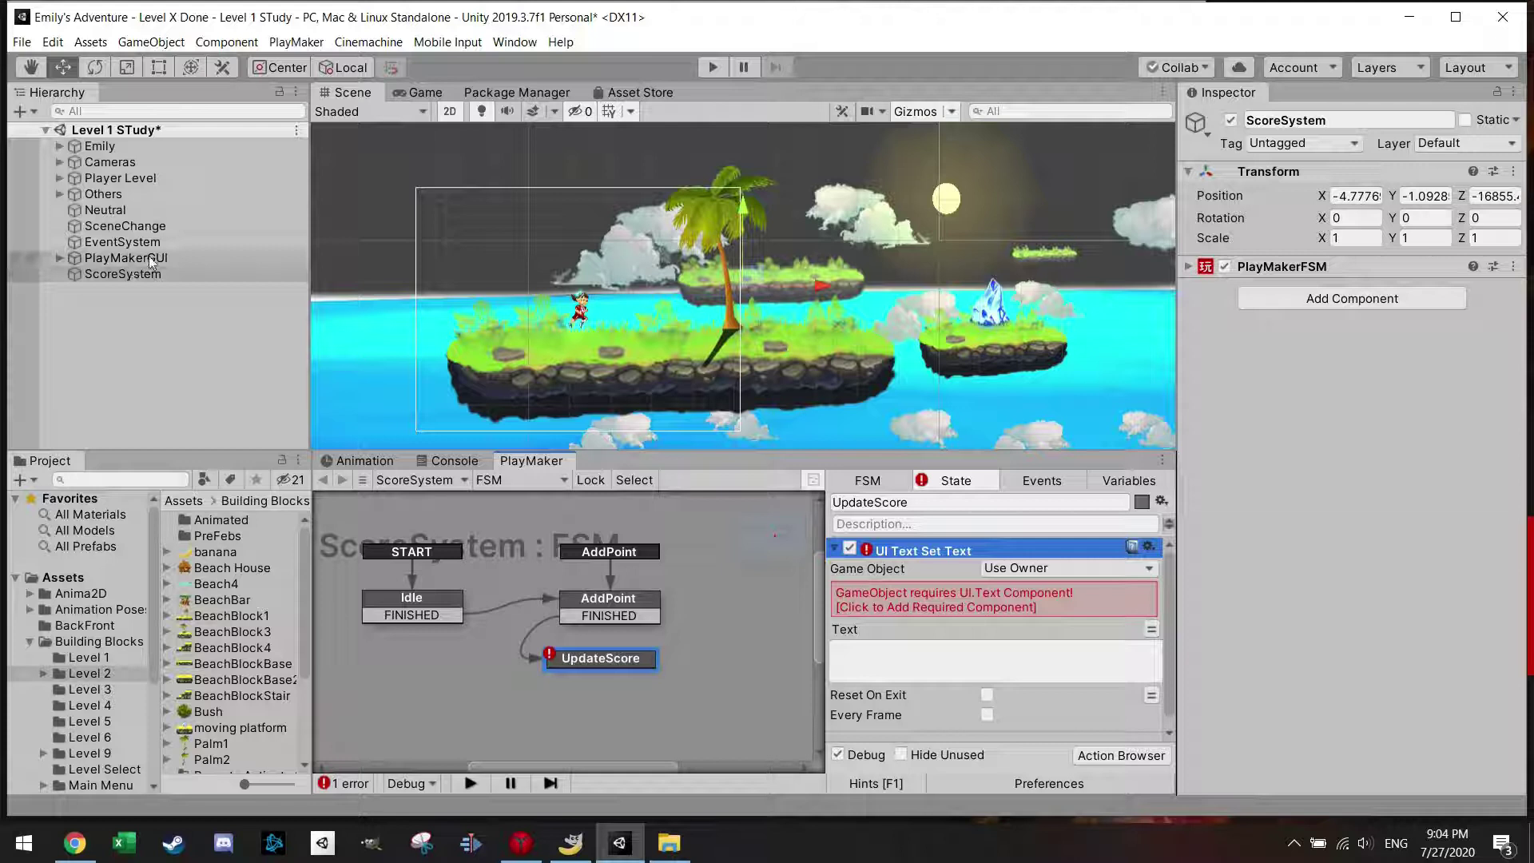
Create a new UI Text element in the scene
{"action": "right_click", "coordinate": [107, 353]}
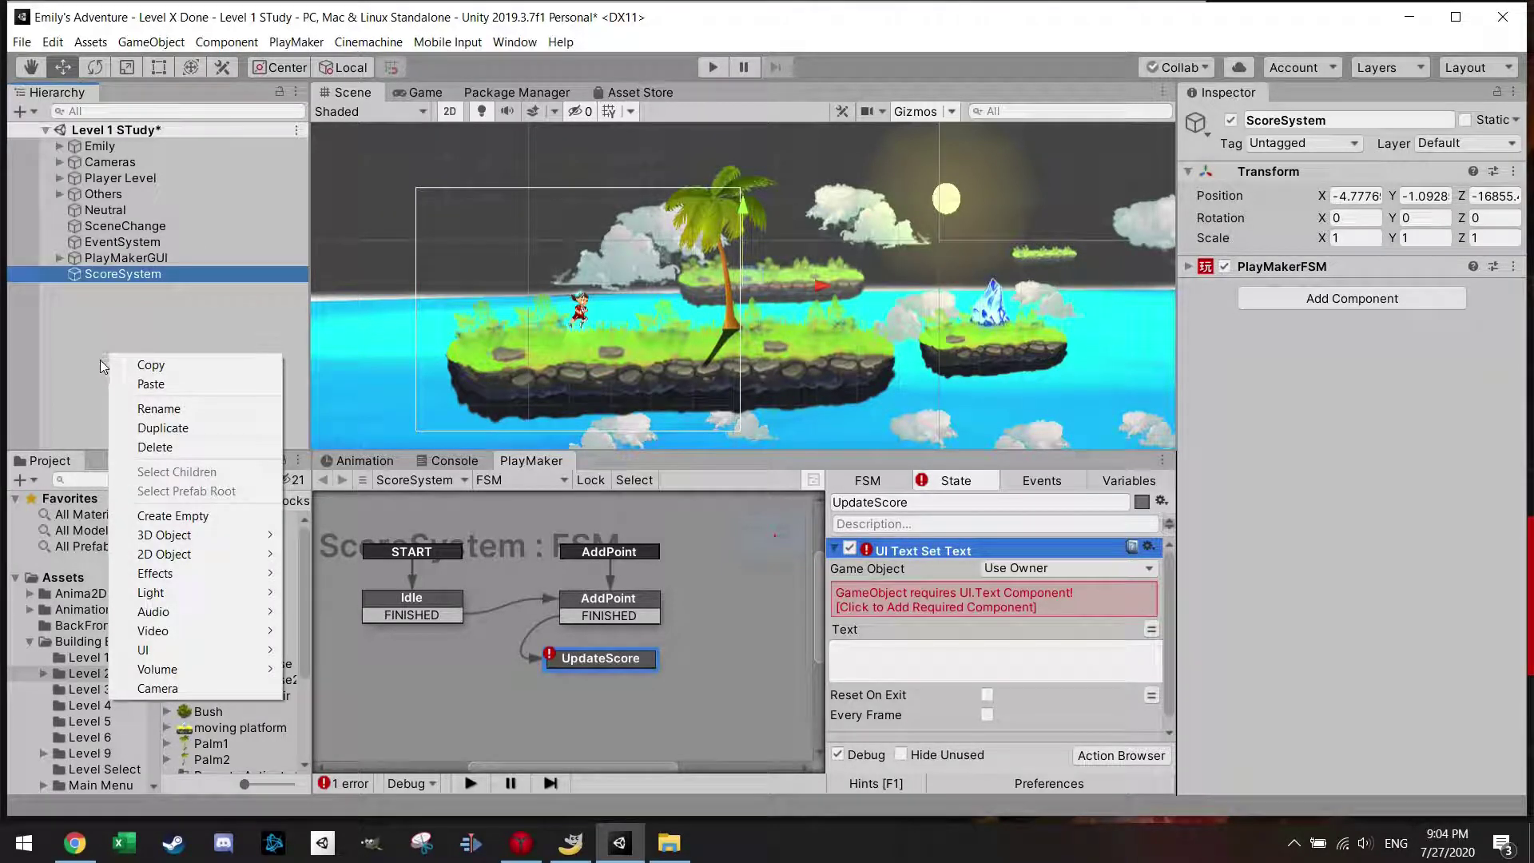
{"action": "mouse_move", "coordinate": [191, 650]}
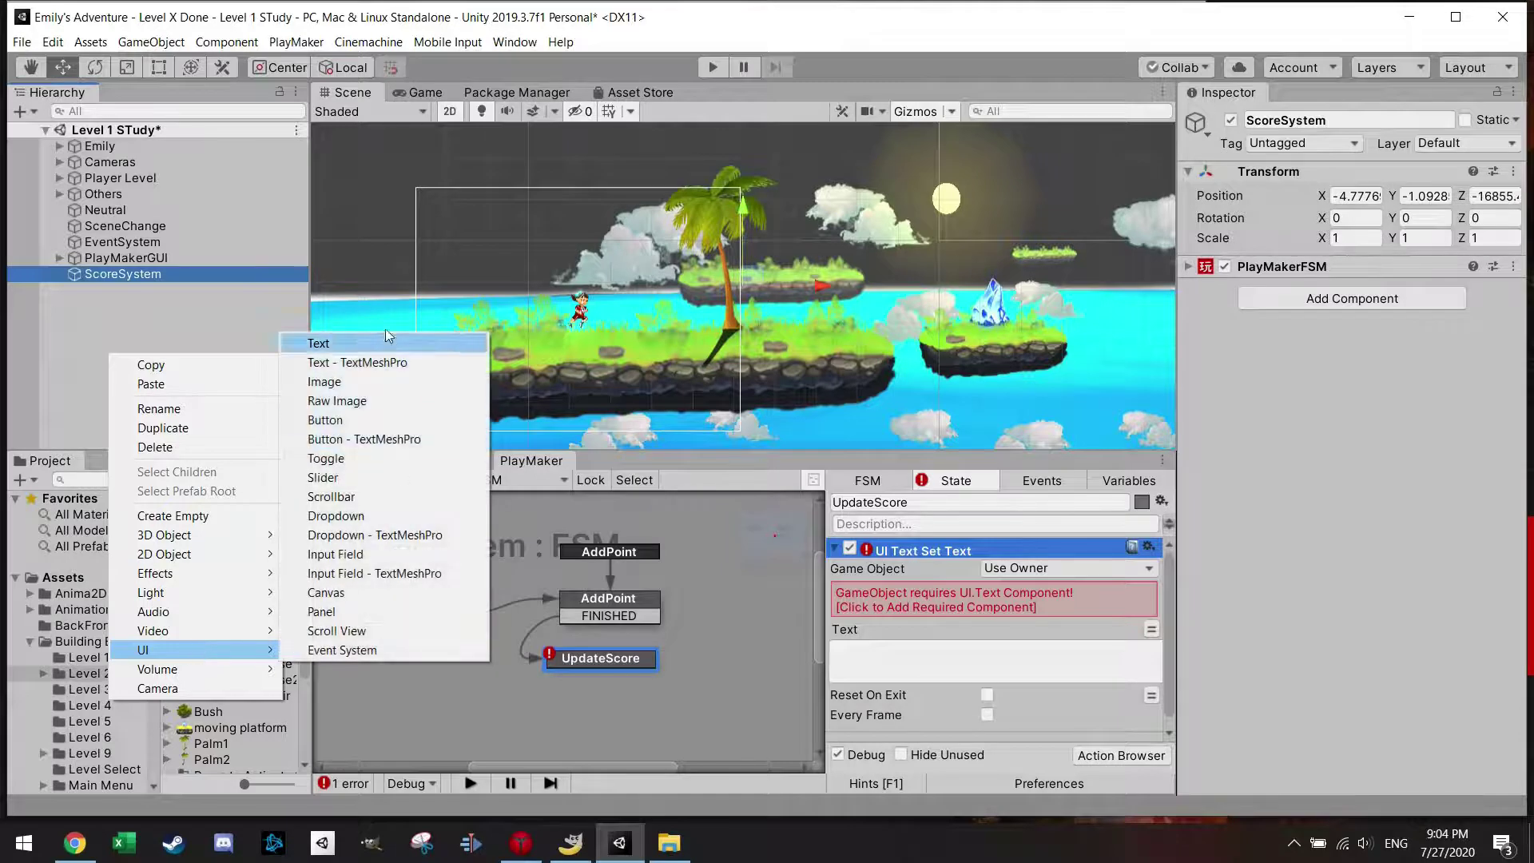
{"action": "left_click", "coordinate": [365, 343]}
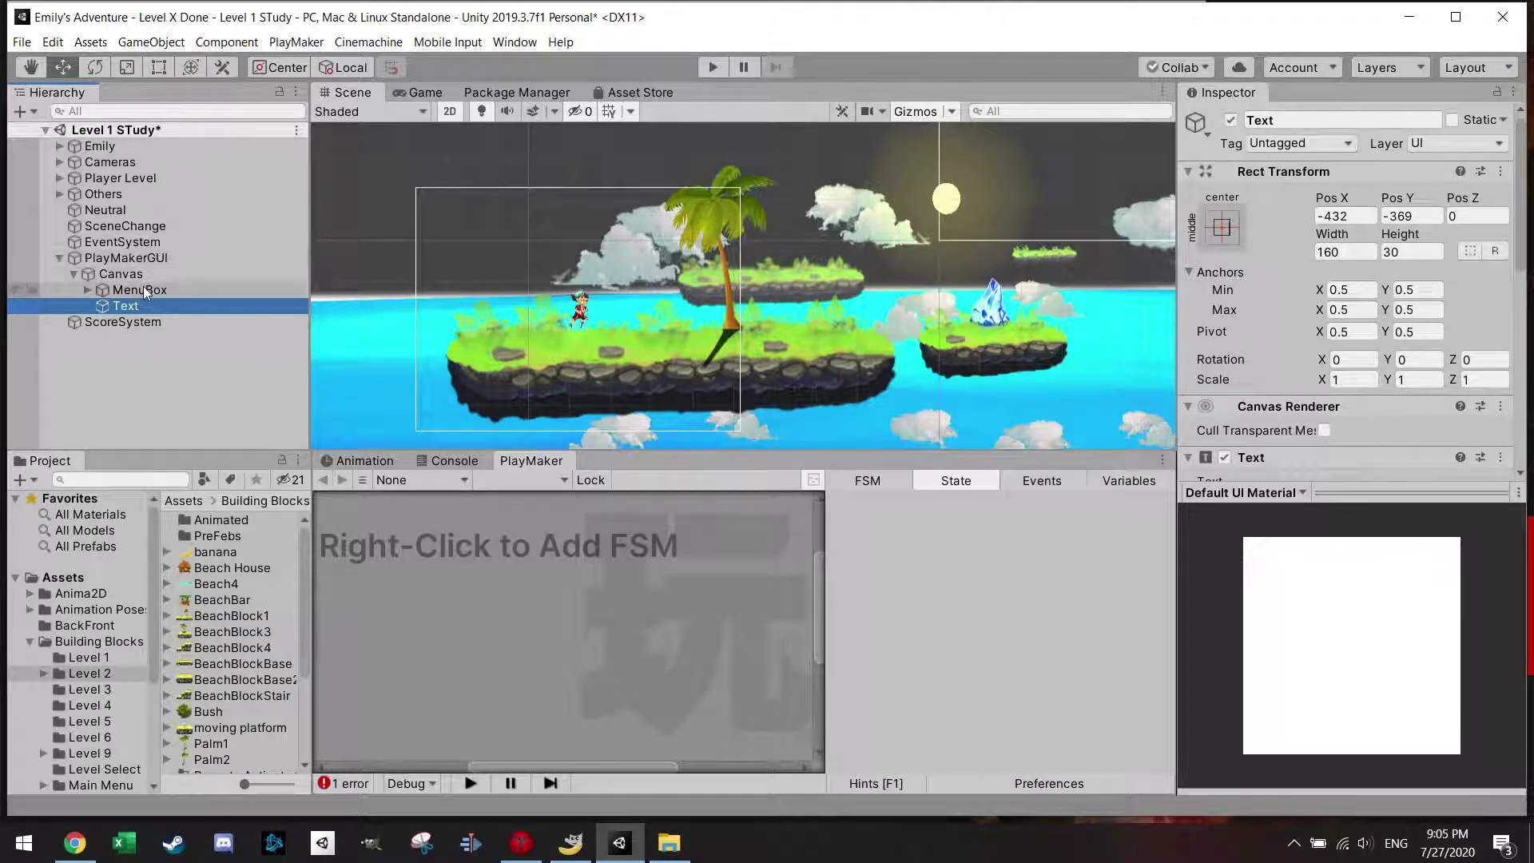
Frame the Text element and preview it in the Game view
{"action": "key", "text": "f"}
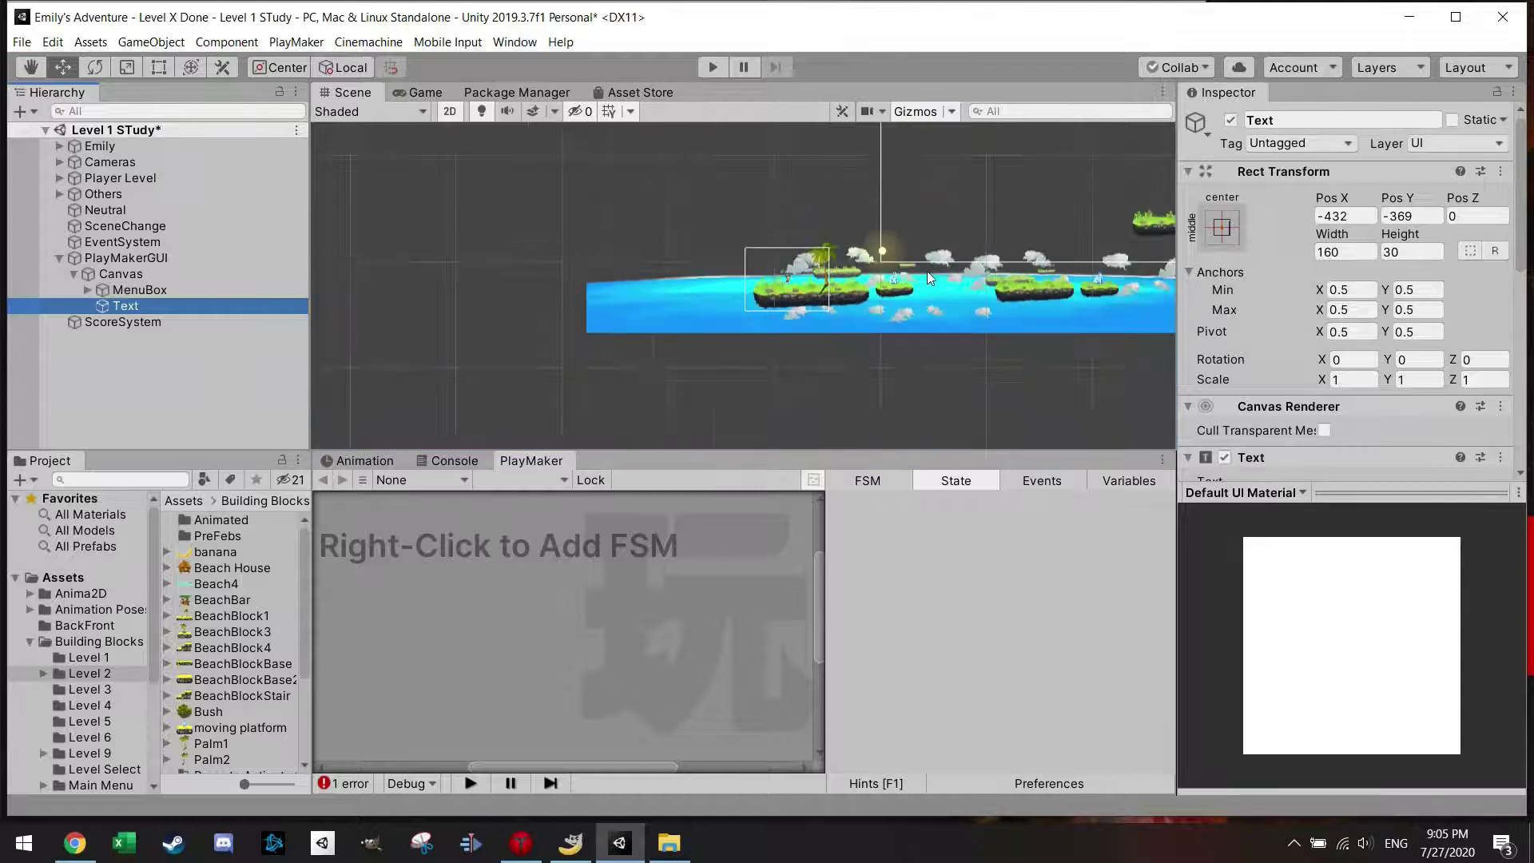
{"action": "middle_click_drag", "start_coordinate": [1082, 195], "coordinate": [708, 317]}
{"action": "scroll", "coordinate": [708, 317], "scroll_direction": "up", "scroll_amount": 5}
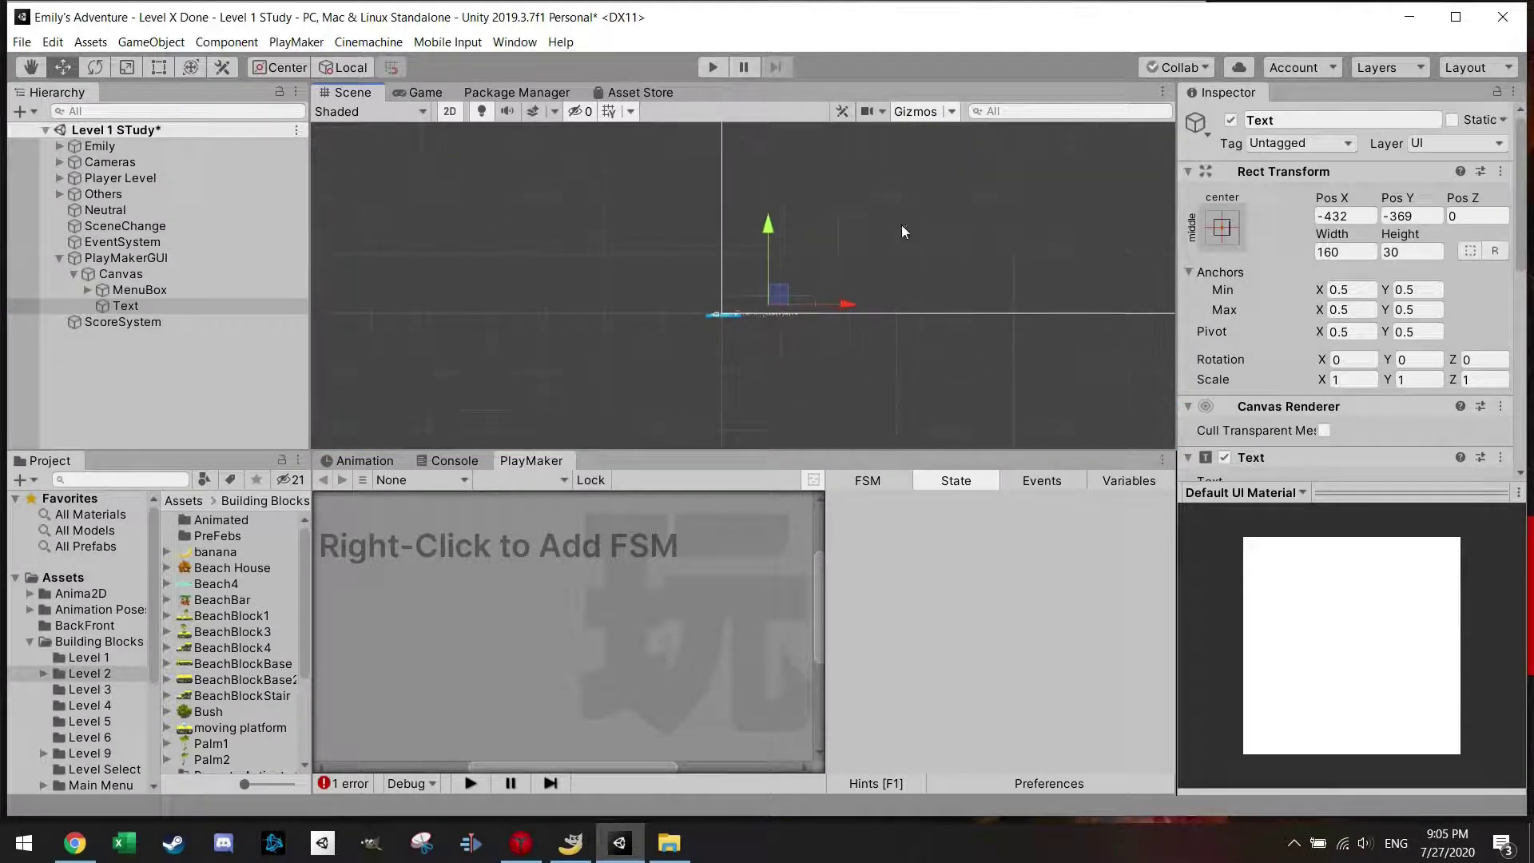
{"action": "scroll", "coordinate": [708, 362], "scroll_direction": "down", "scroll_amount": 3}
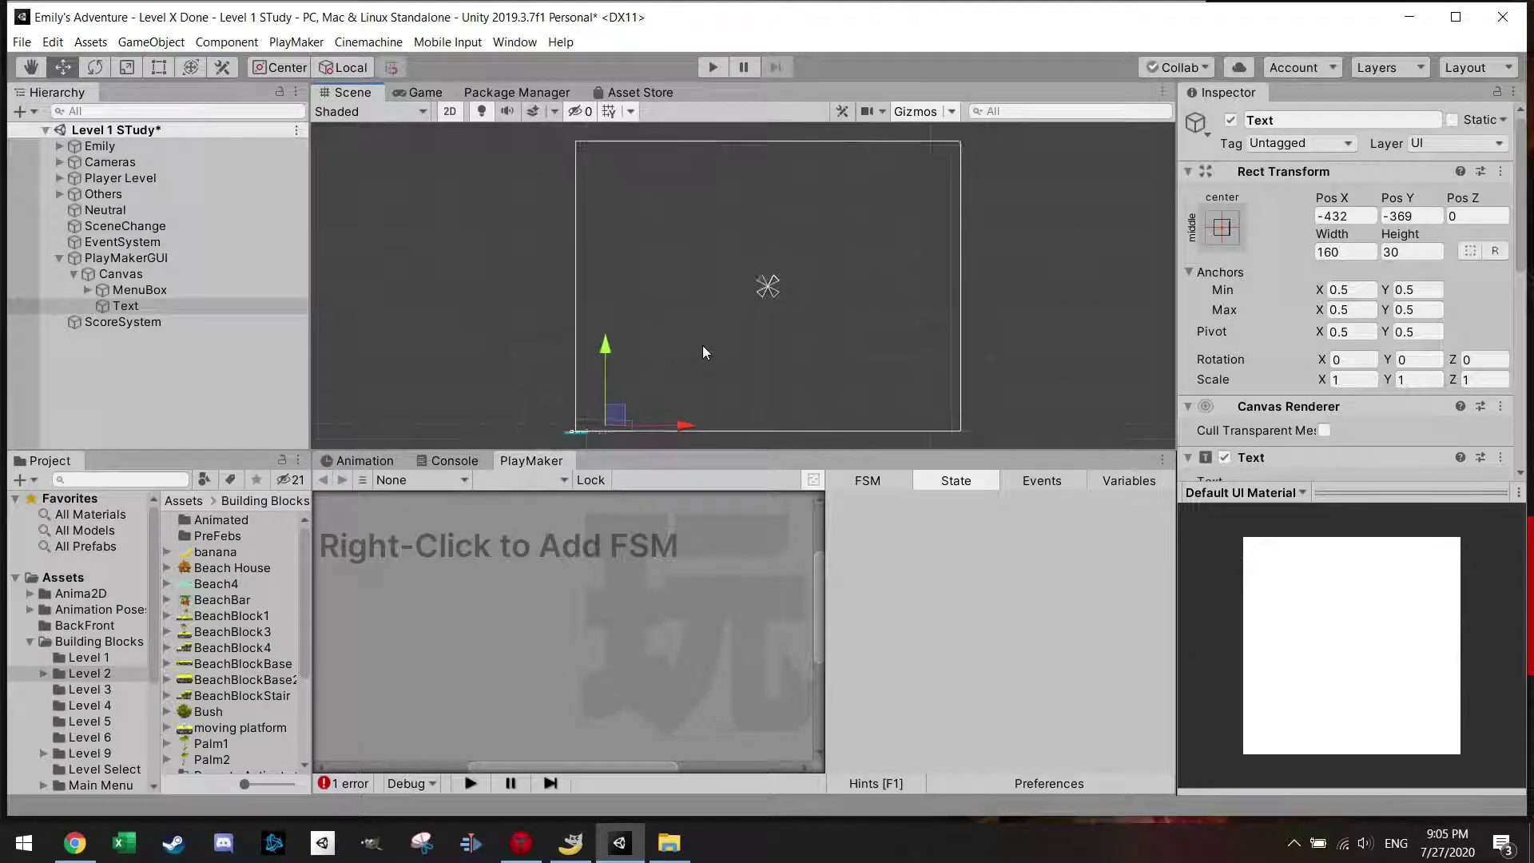
{"action": "left_click", "coordinate": [423, 95]}
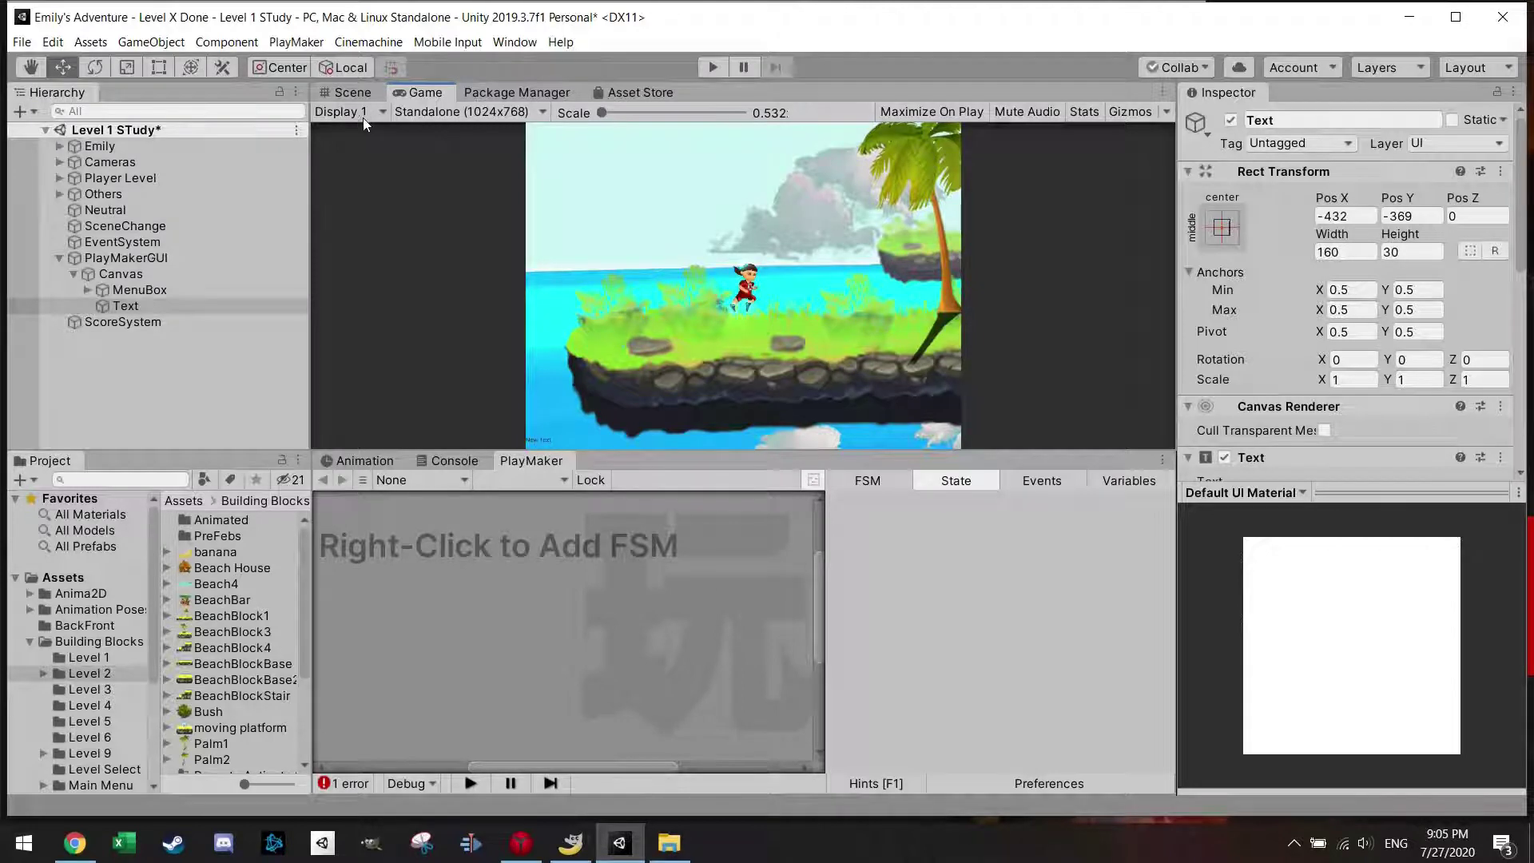
Set the label's font size to 40 with horizontal and vertical overflow set to Overflow
{"action": "left_click", "coordinate": [366, 92]}
{"action": "scroll", "coordinate": [1234, 288], "scroll_direction": "down", "scroll_amount": 5}
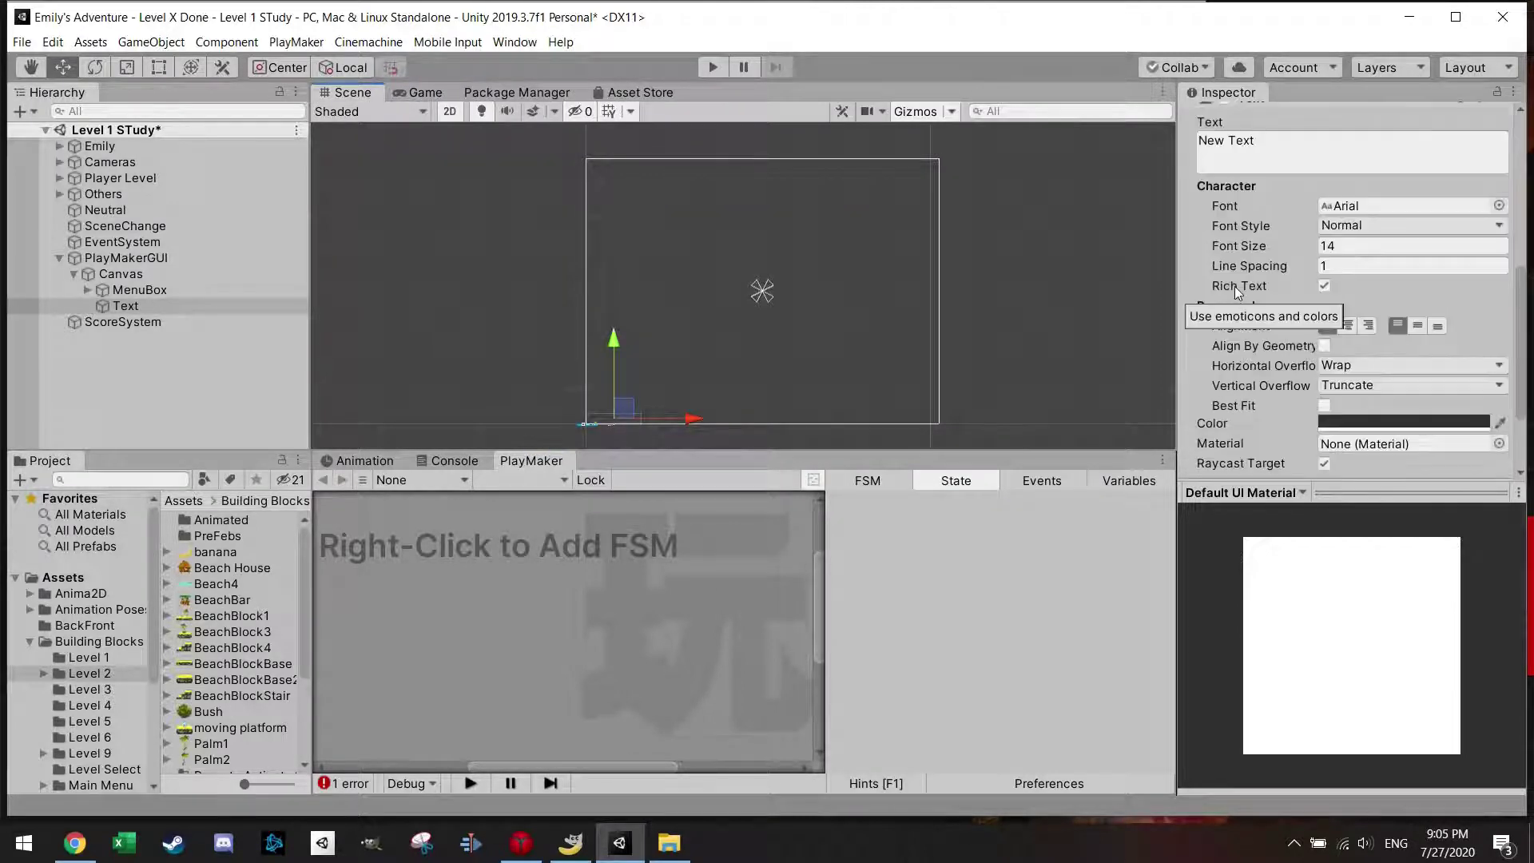
{"action": "left_click", "coordinate": [1416, 245]}
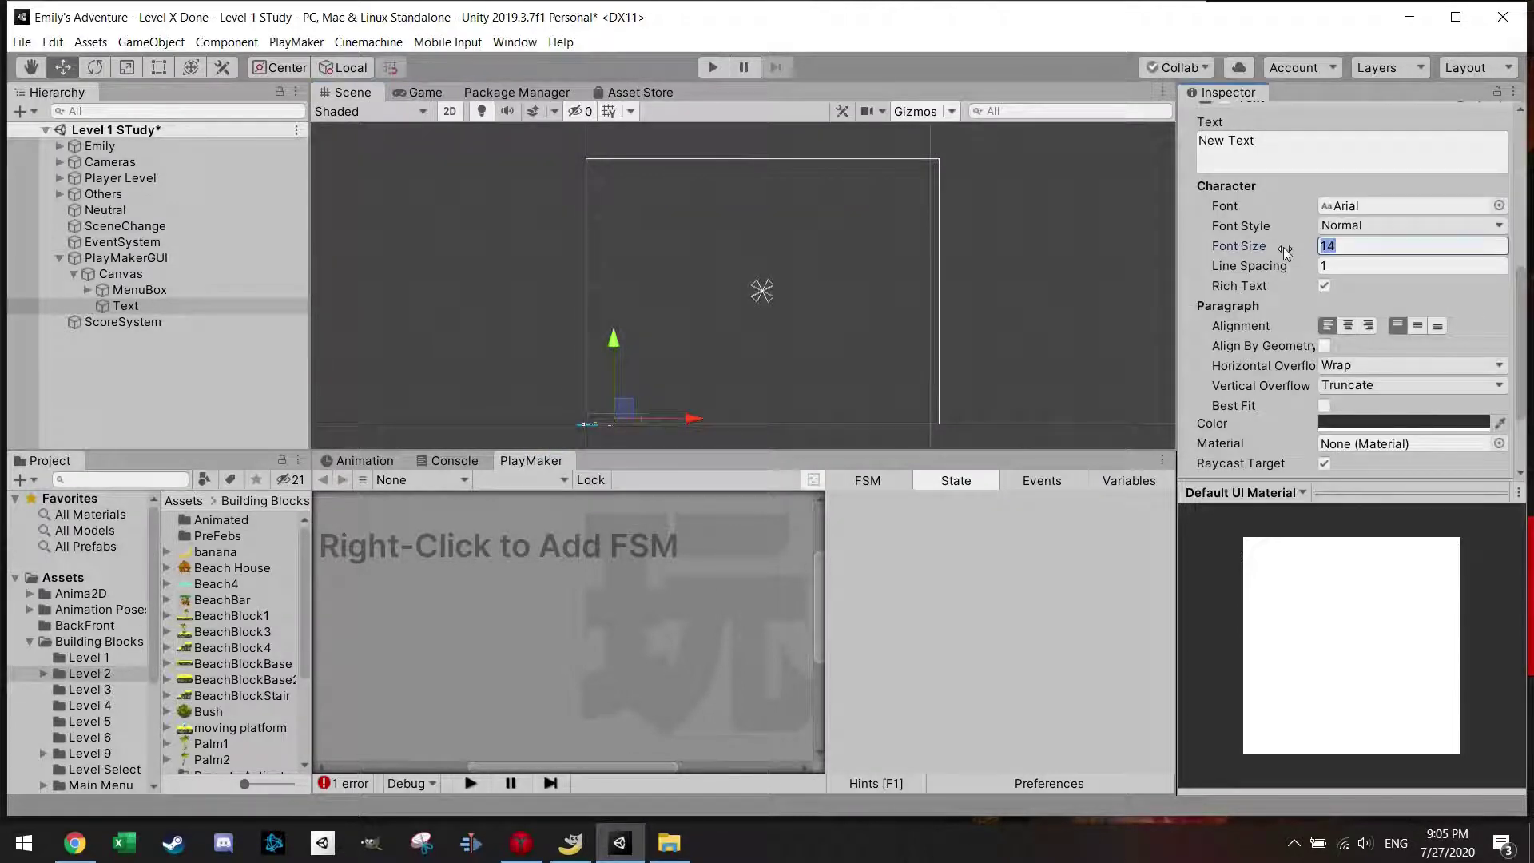
{"action": "type", "text": "40"}
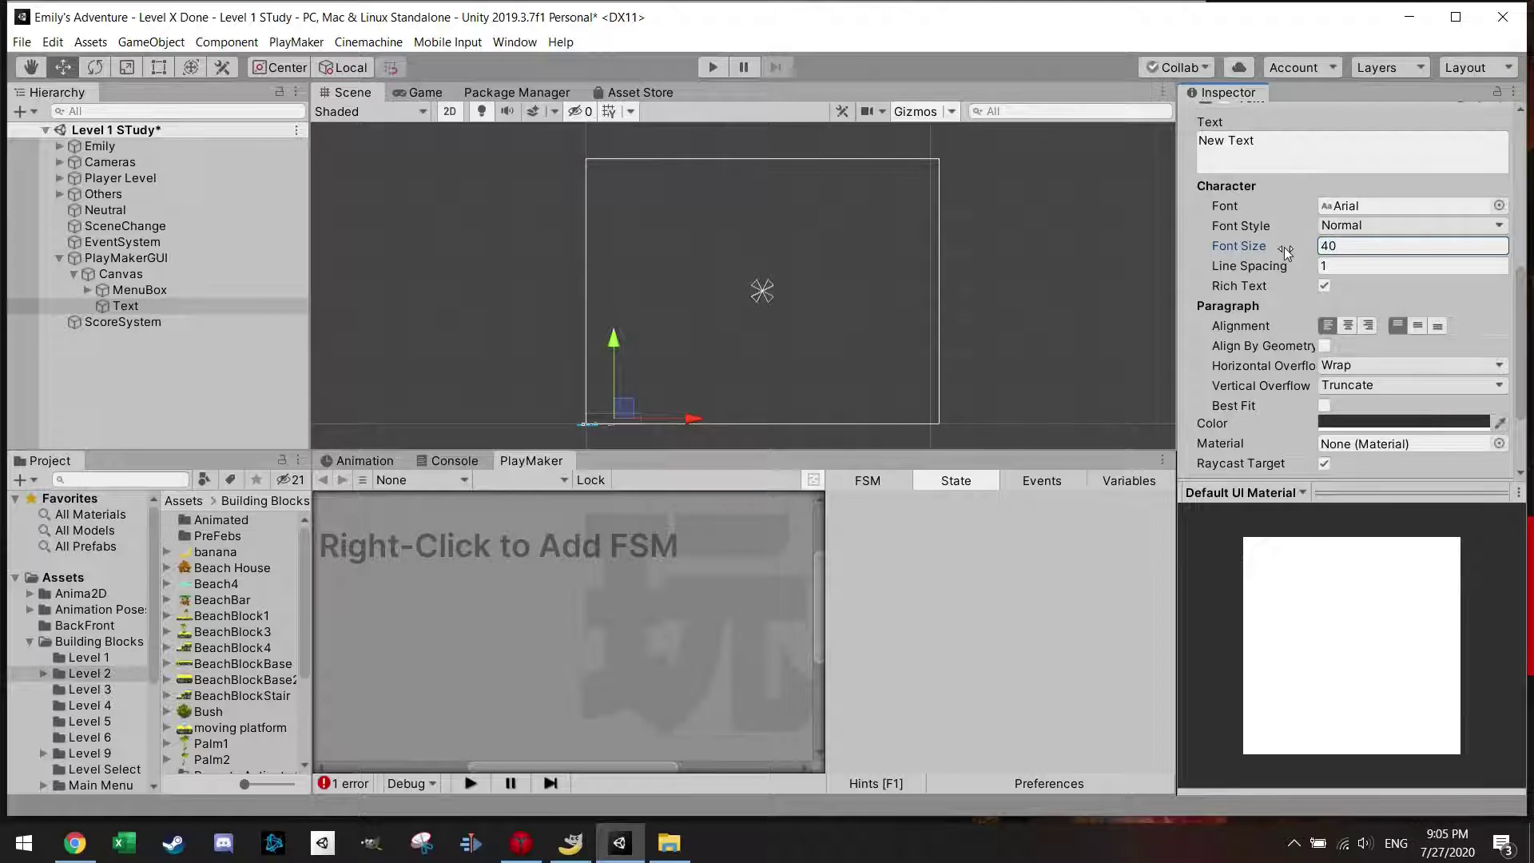
{"action": "left_click", "coordinate": [1369, 366]}
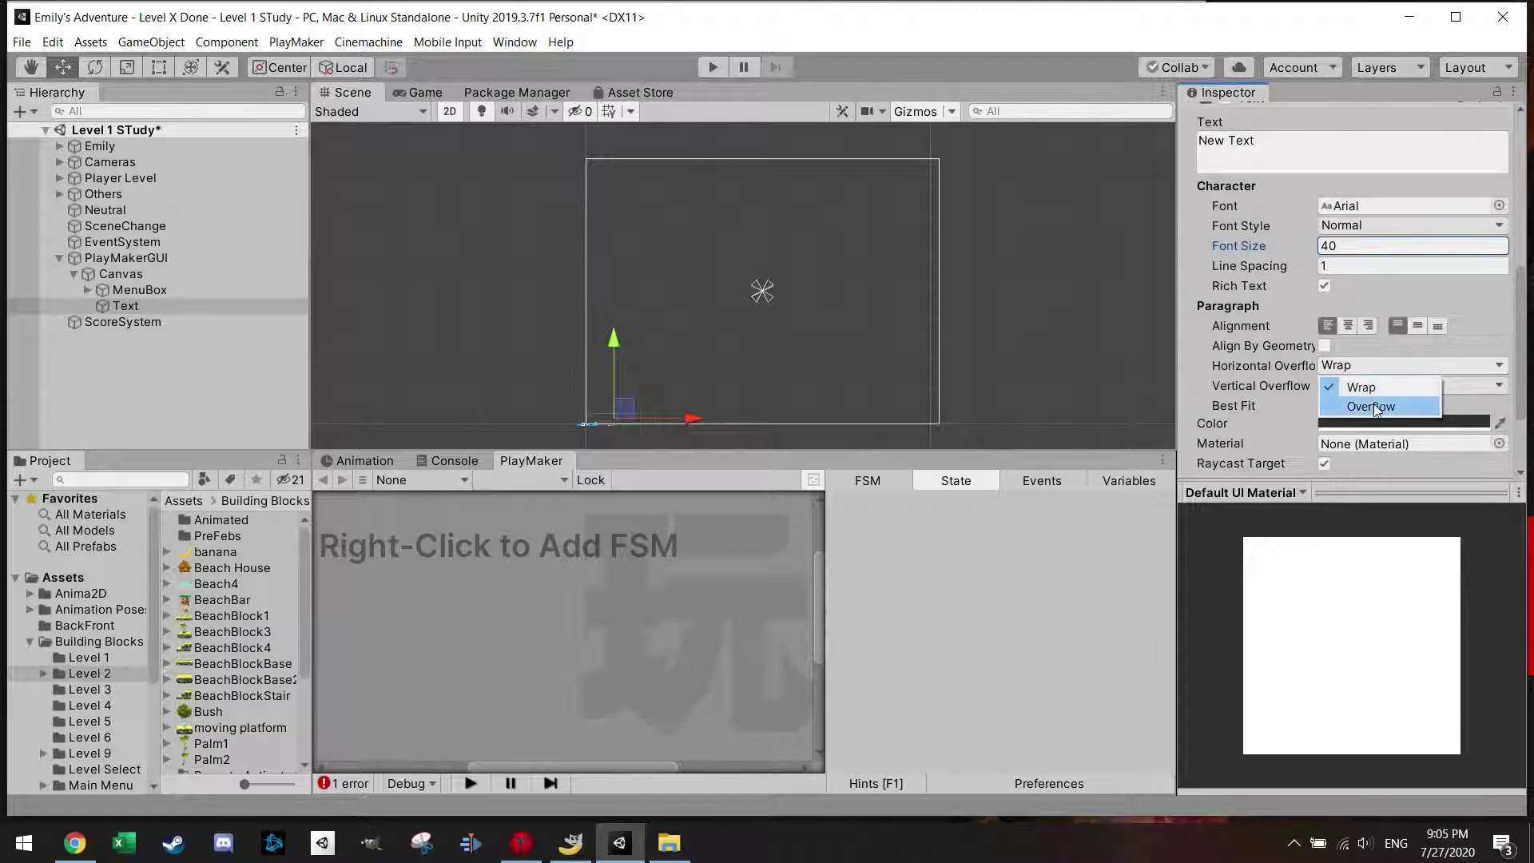
{"action": "left_click", "coordinate": [1373, 404]}
{"action": "left_click", "coordinate": [1374, 385]}
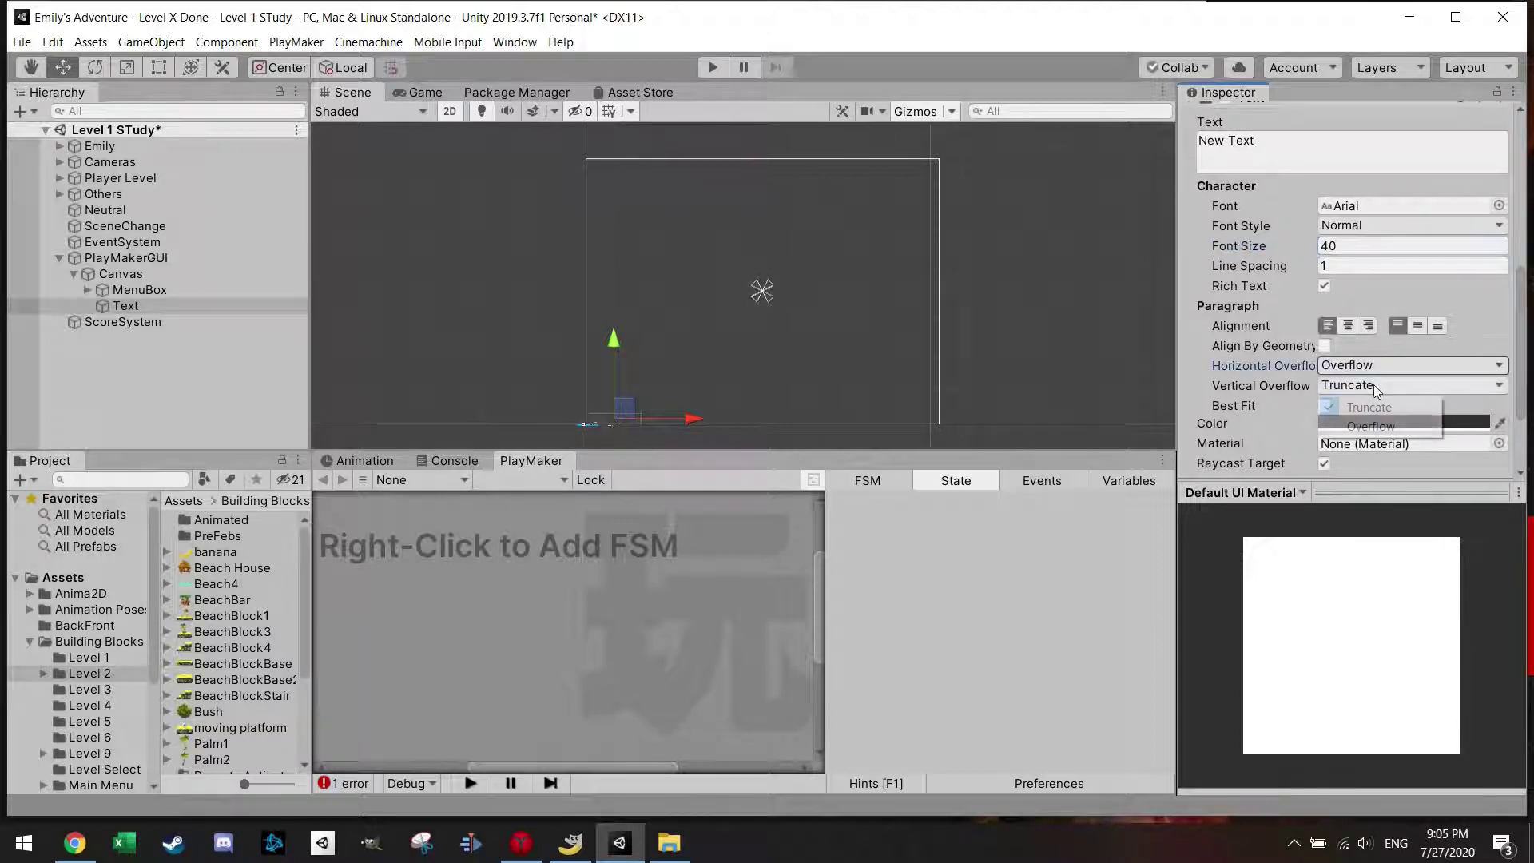
{"action": "left_click", "coordinate": [1372, 426]}
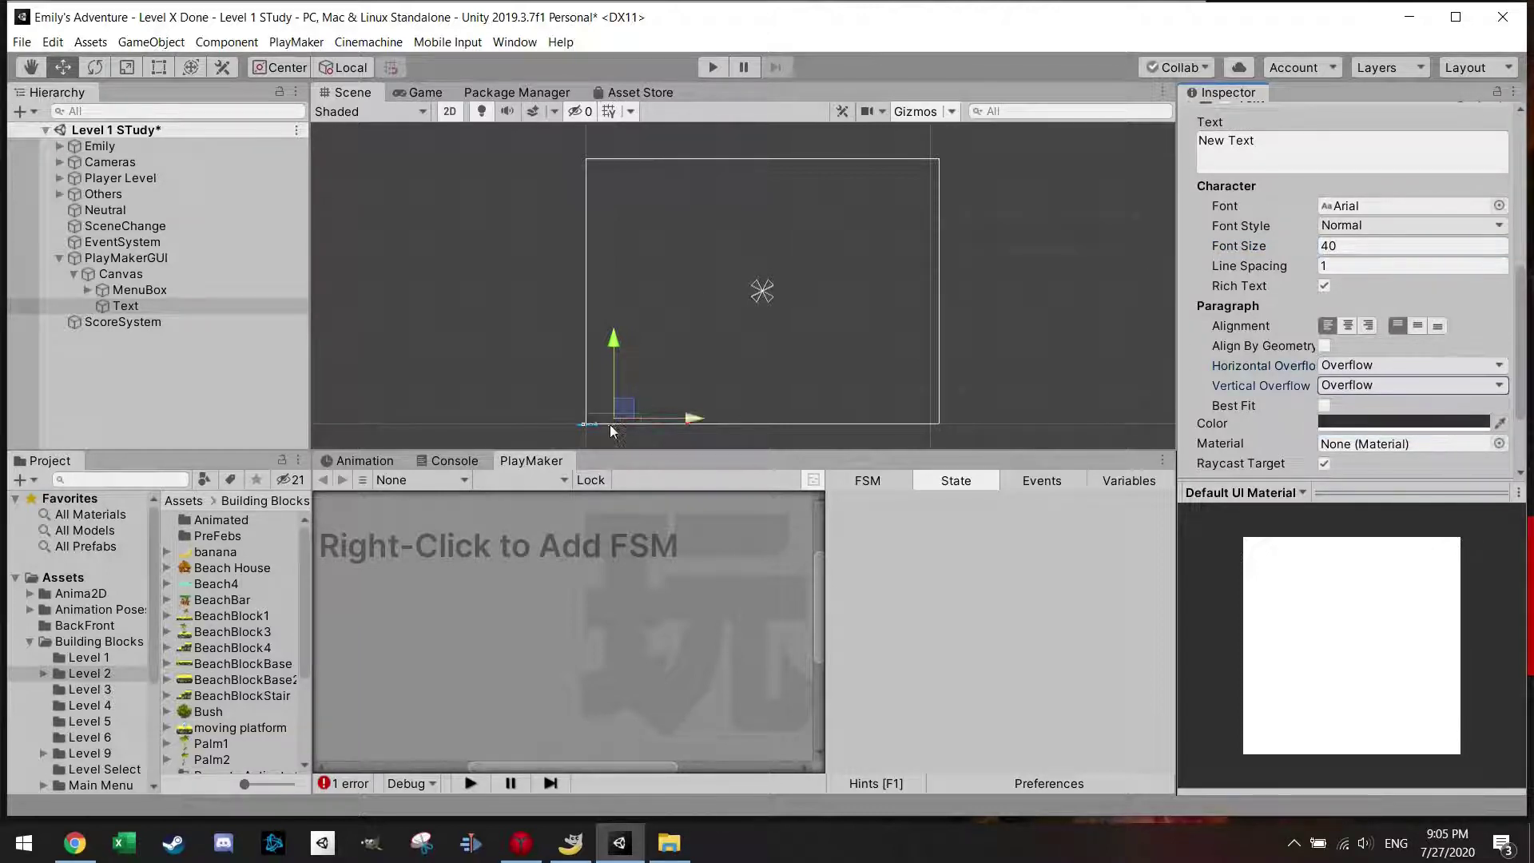
{"action": "left_click", "coordinate": [431, 94]}
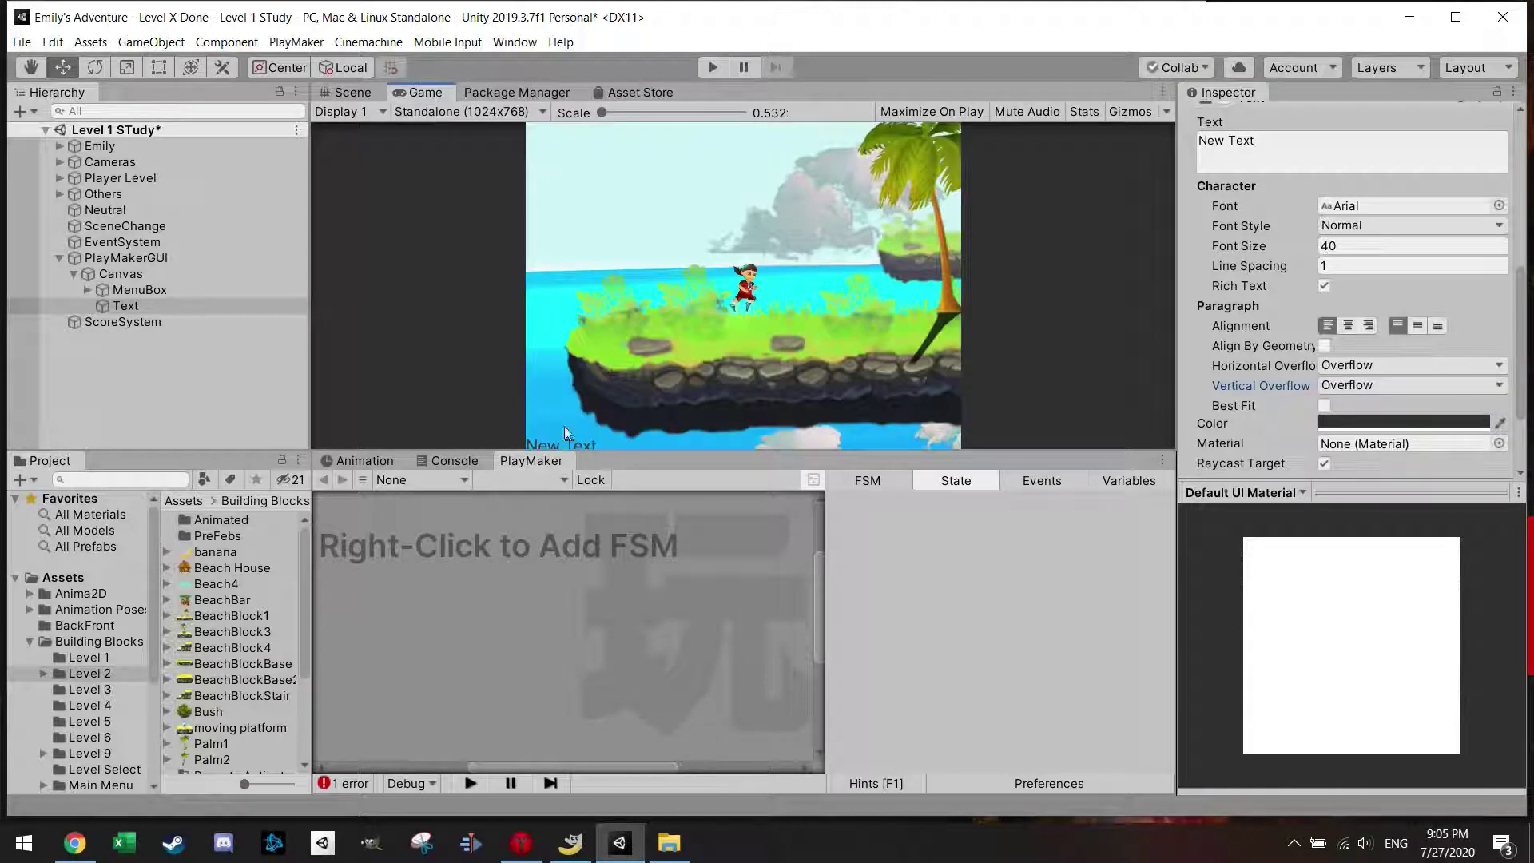
Move the label up and anchor it to the canvas's top-left corner
{"action": "left_click", "coordinate": [342, 92]}
{"action": "left_click_drag", "start_coordinate": [629, 398], "coordinate": [634, 163]}
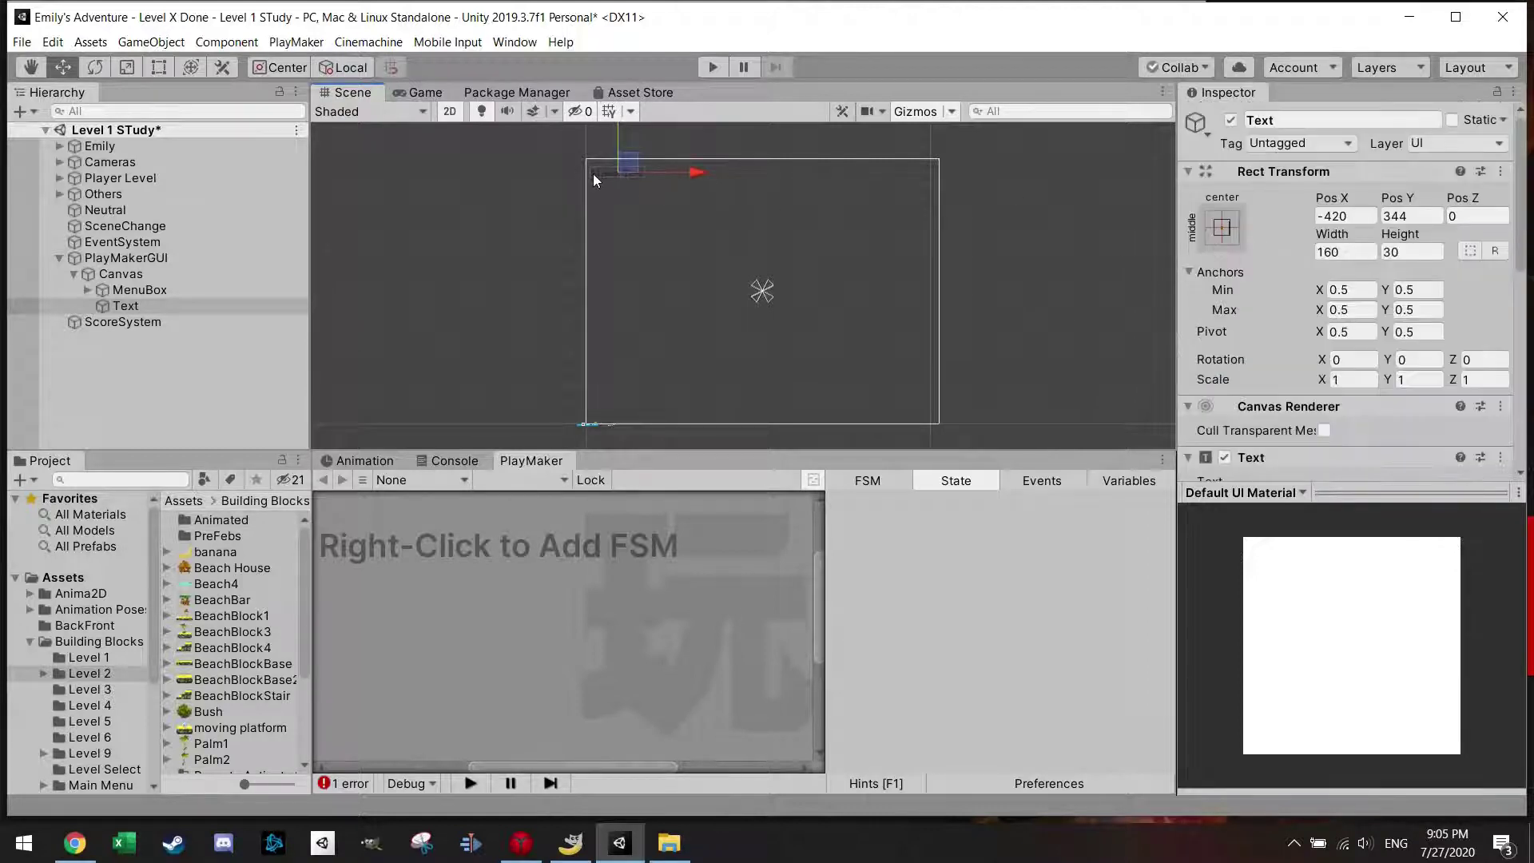
{"action": "left_click", "coordinate": [1226, 226]}
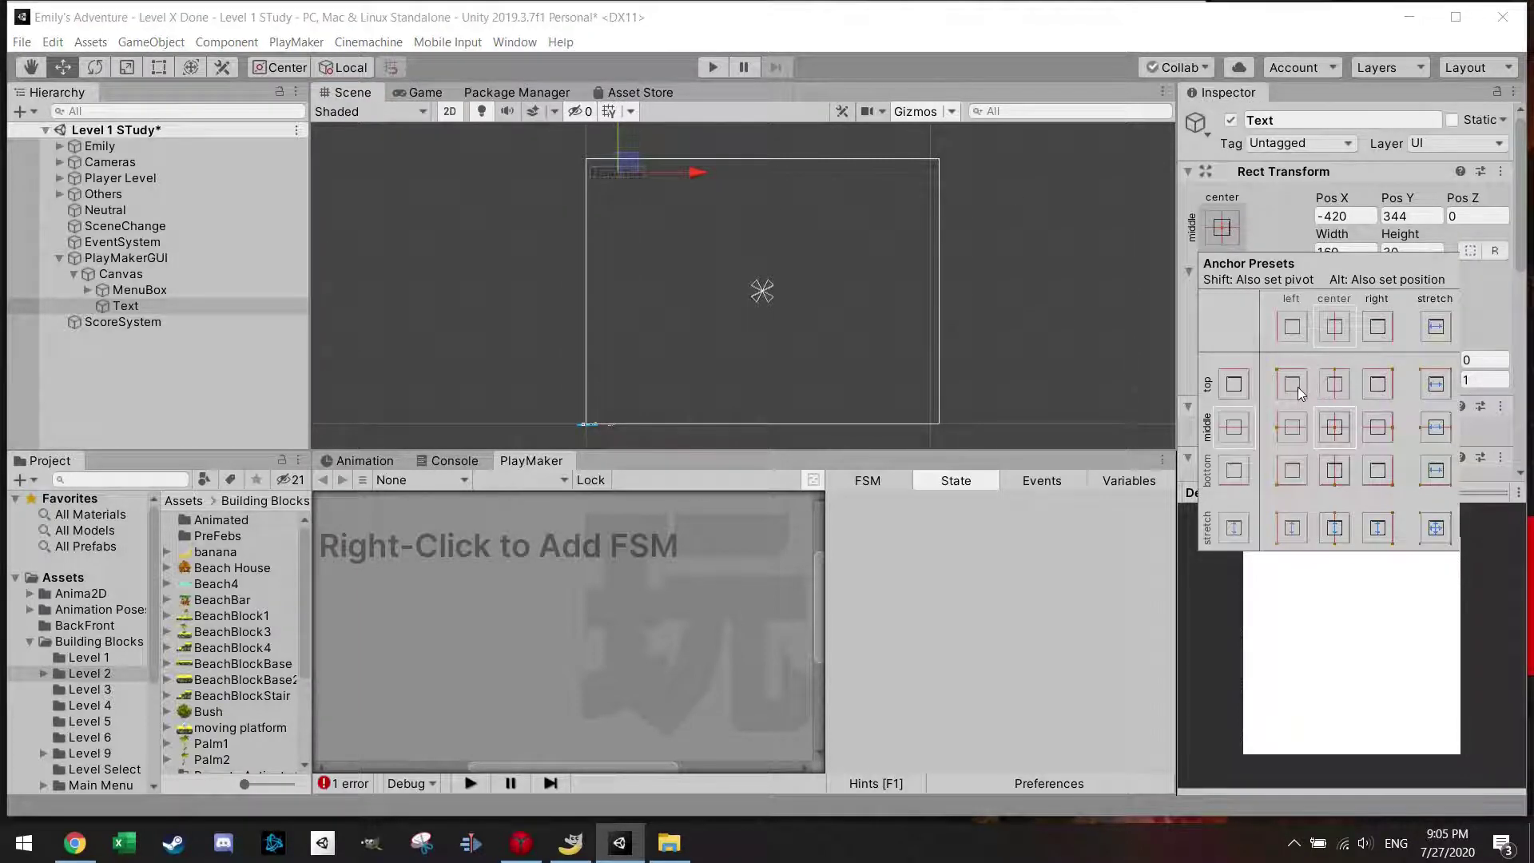
{"action": "left_click", "coordinate": [1297, 387]}
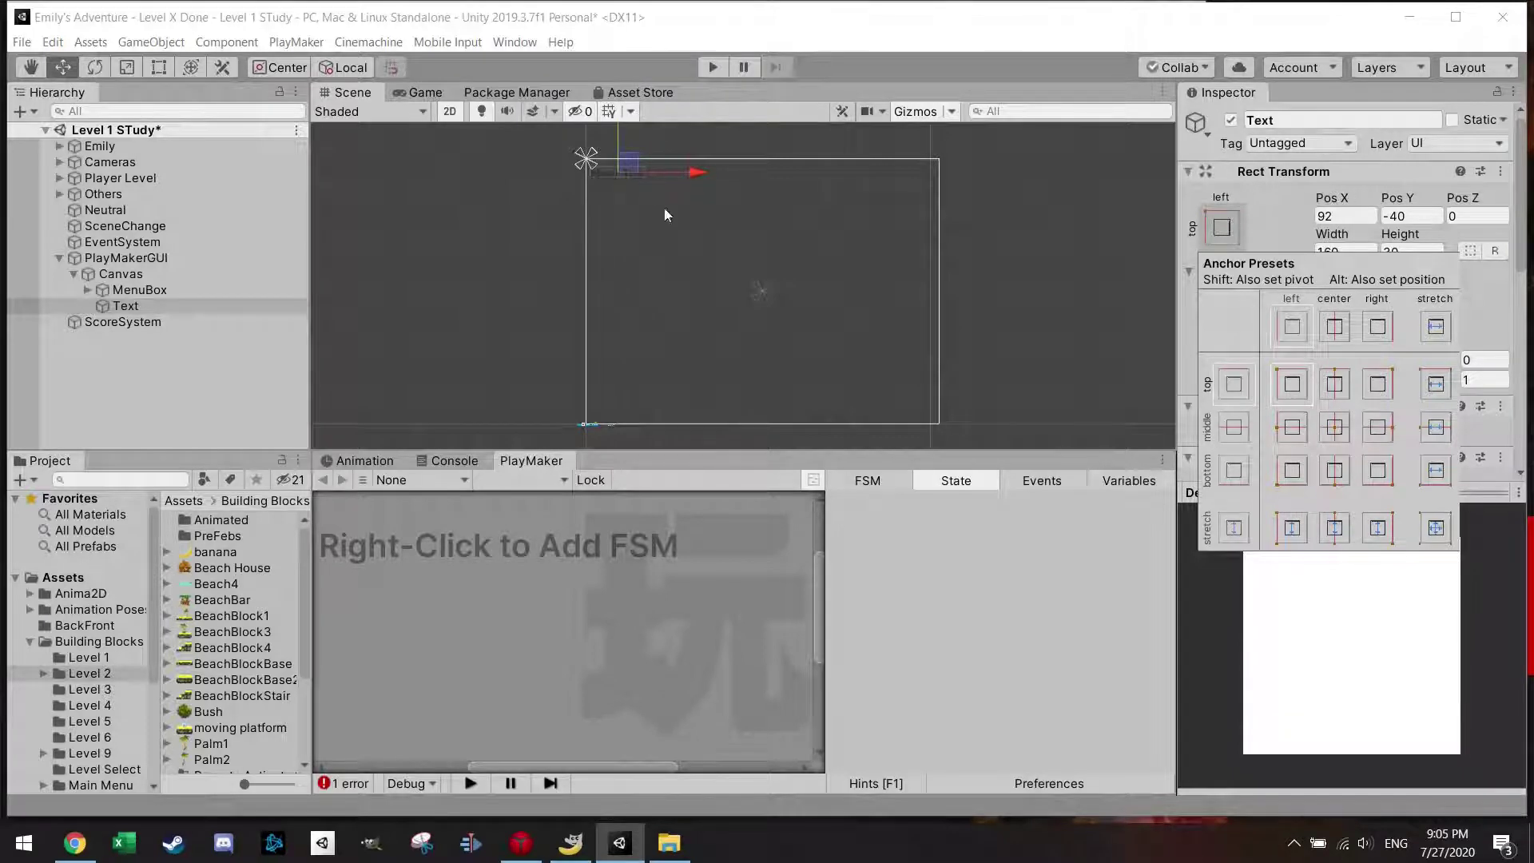
{"action": "left_click", "coordinate": [429, 89]}
{"action": "left_click", "coordinate": [423, 92]}
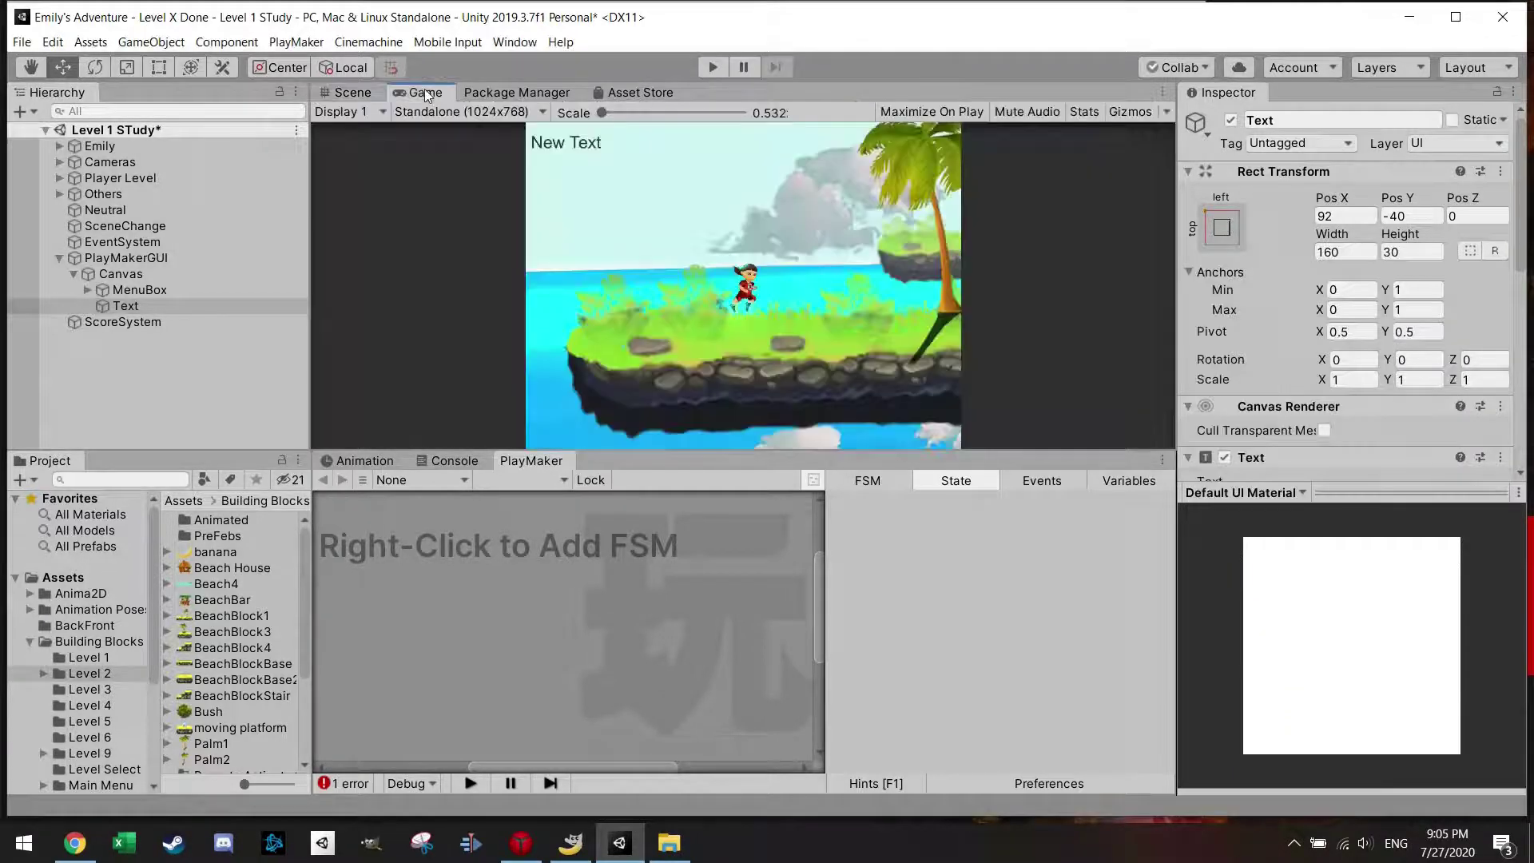
{"action": "left_click", "coordinate": [351, 93]}
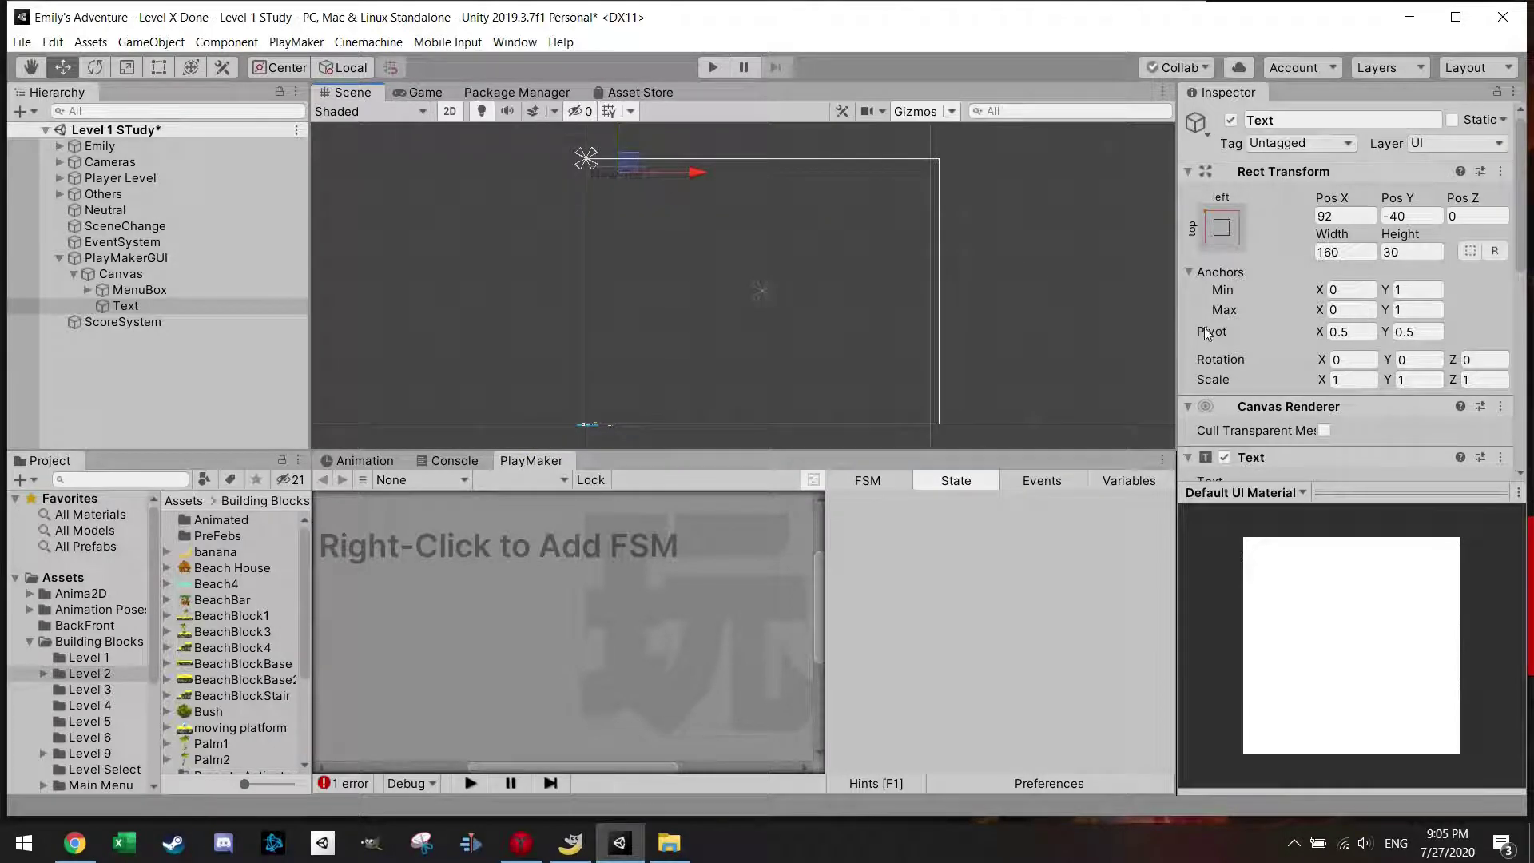
Rename the text object to Score
{"action": "scroll", "coordinate": [1235, 339], "scroll_direction": "down", "scroll_amount": 10}
{"action": "scroll", "coordinate": [1238, 342], "scroll_direction": "down", "scroll_amount": 3}
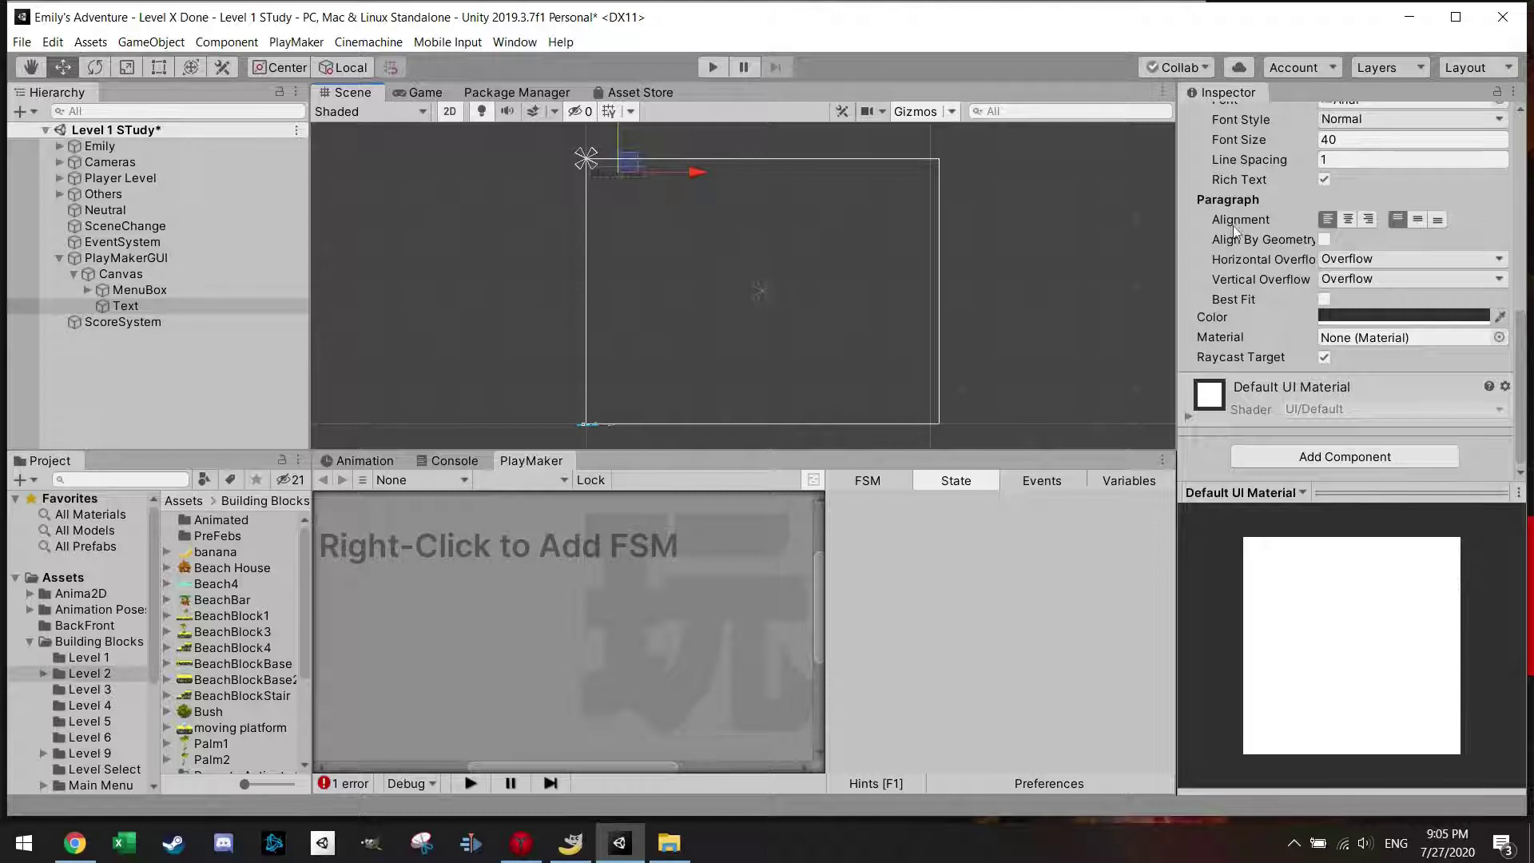
{"action": "scroll", "coordinate": [1290, 137], "scroll_direction": "up", "scroll_amount": 15}
{"action": "left_click", "coordinate": [1279, 123]}
{"action": "type", "text": "Score"}
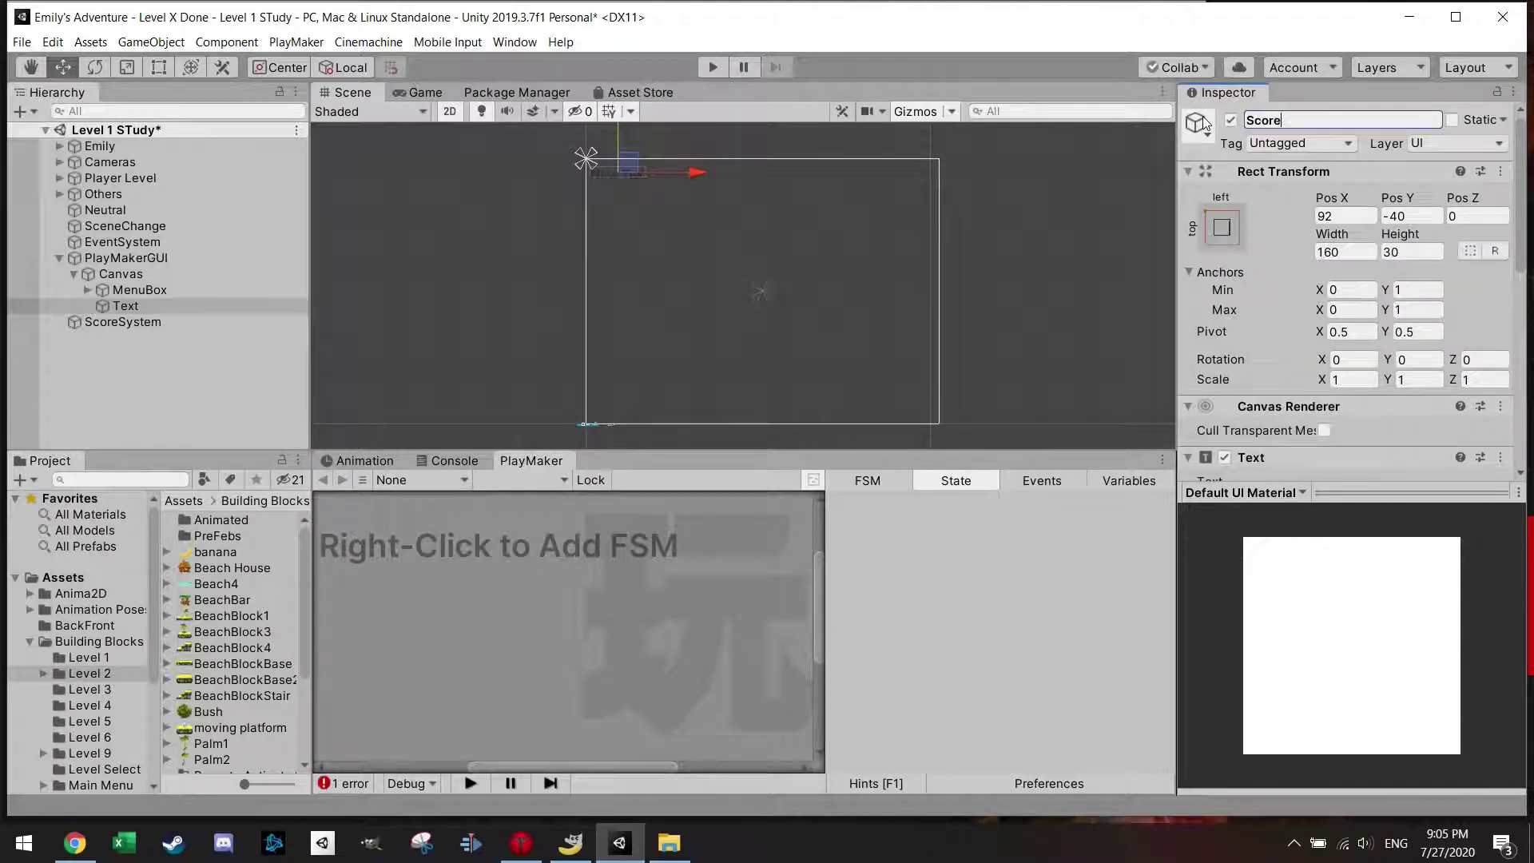
{"action": "key", "text": "Return"}
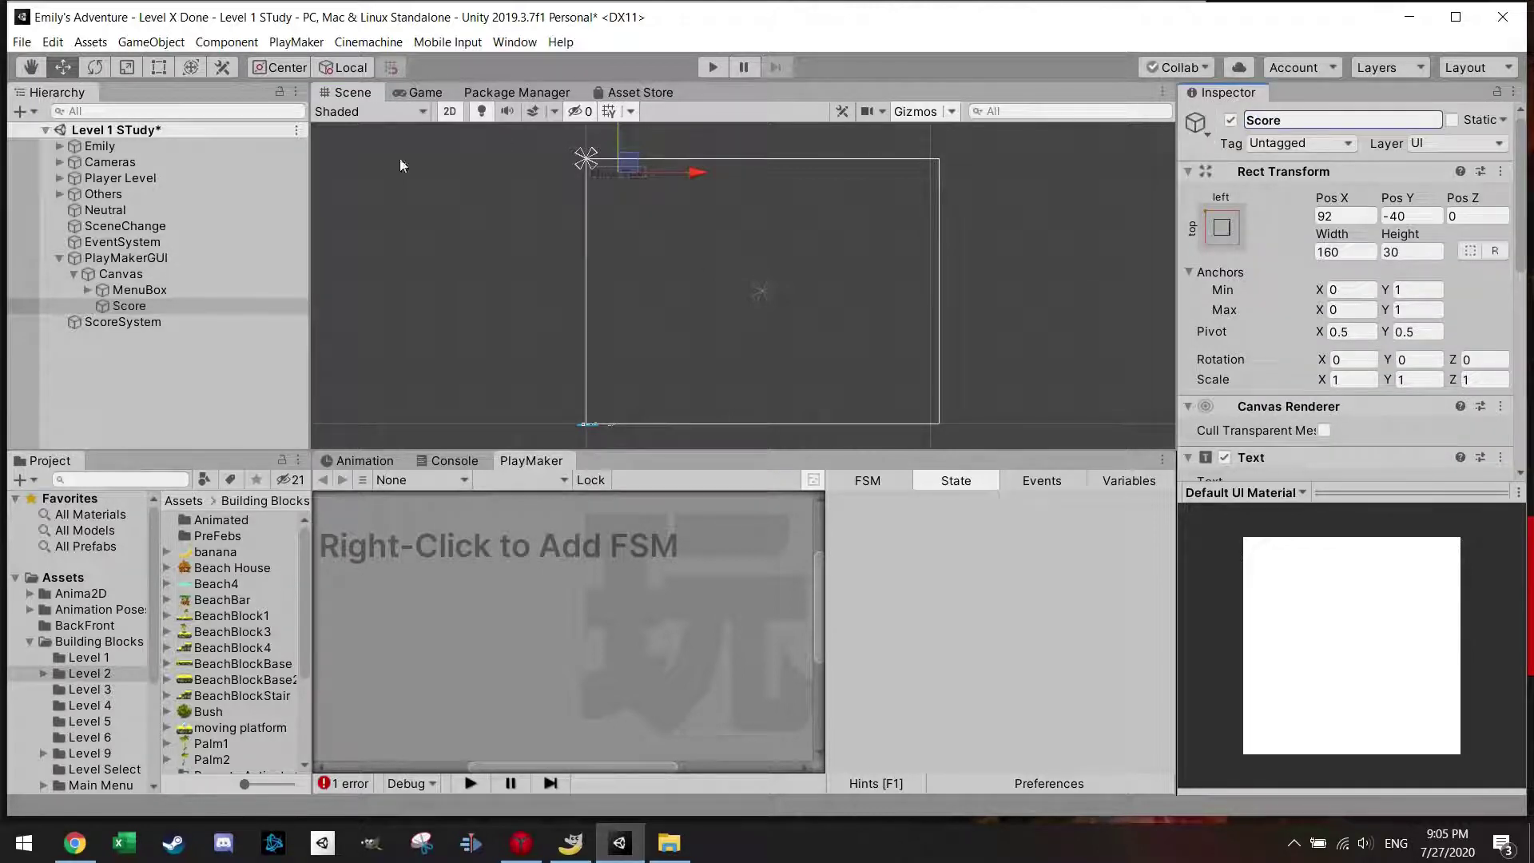
Point ScoreSystem's UI Text Set Text action at the Score label object
{"action": "left_click", "coordinate": [164, 320]}
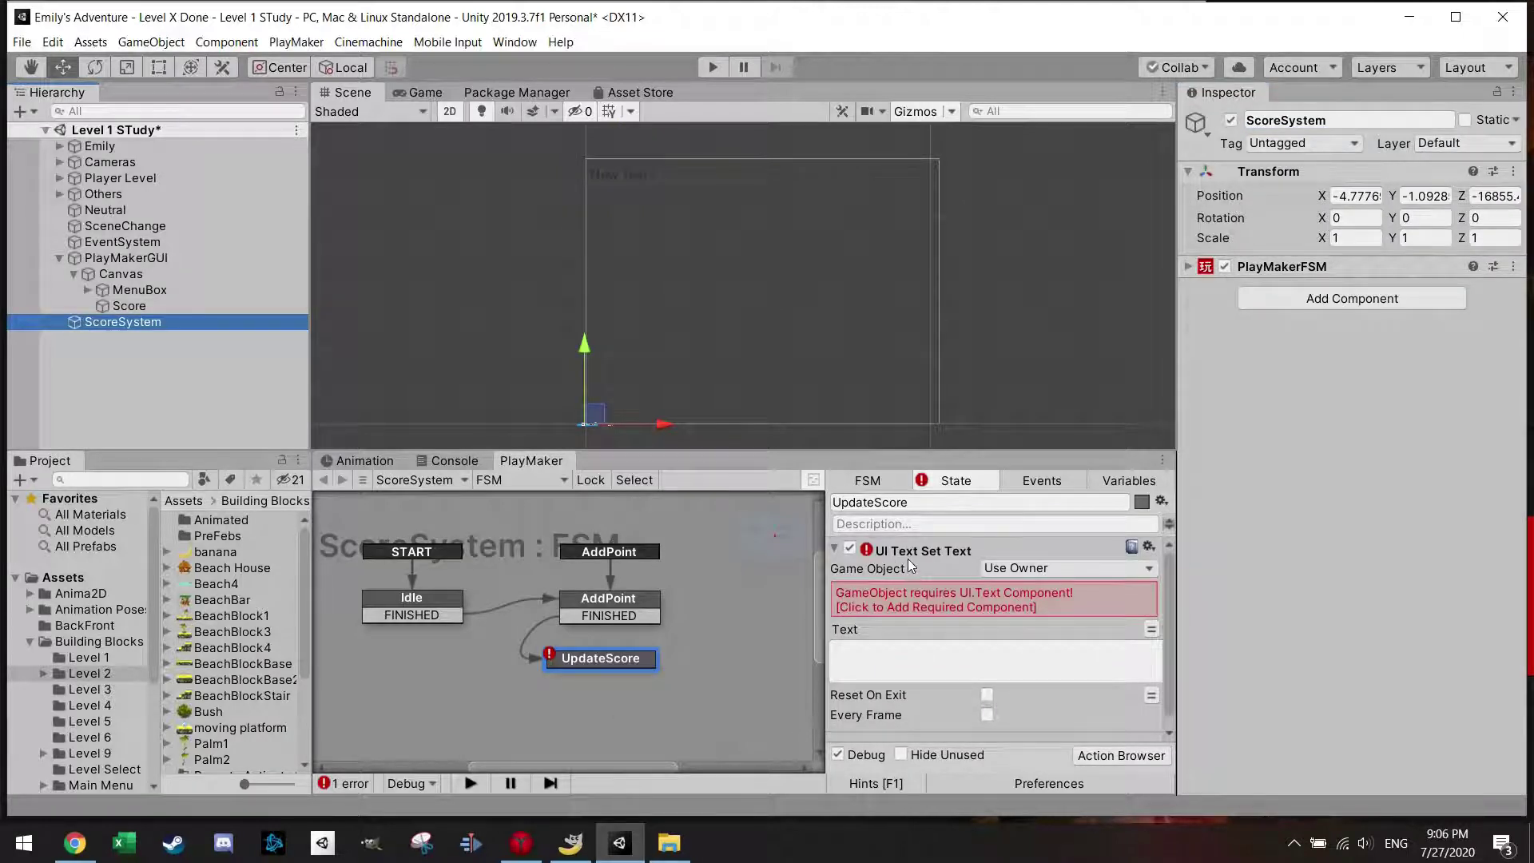
{"action": "left_click", "coordinate": [1015, 569]}
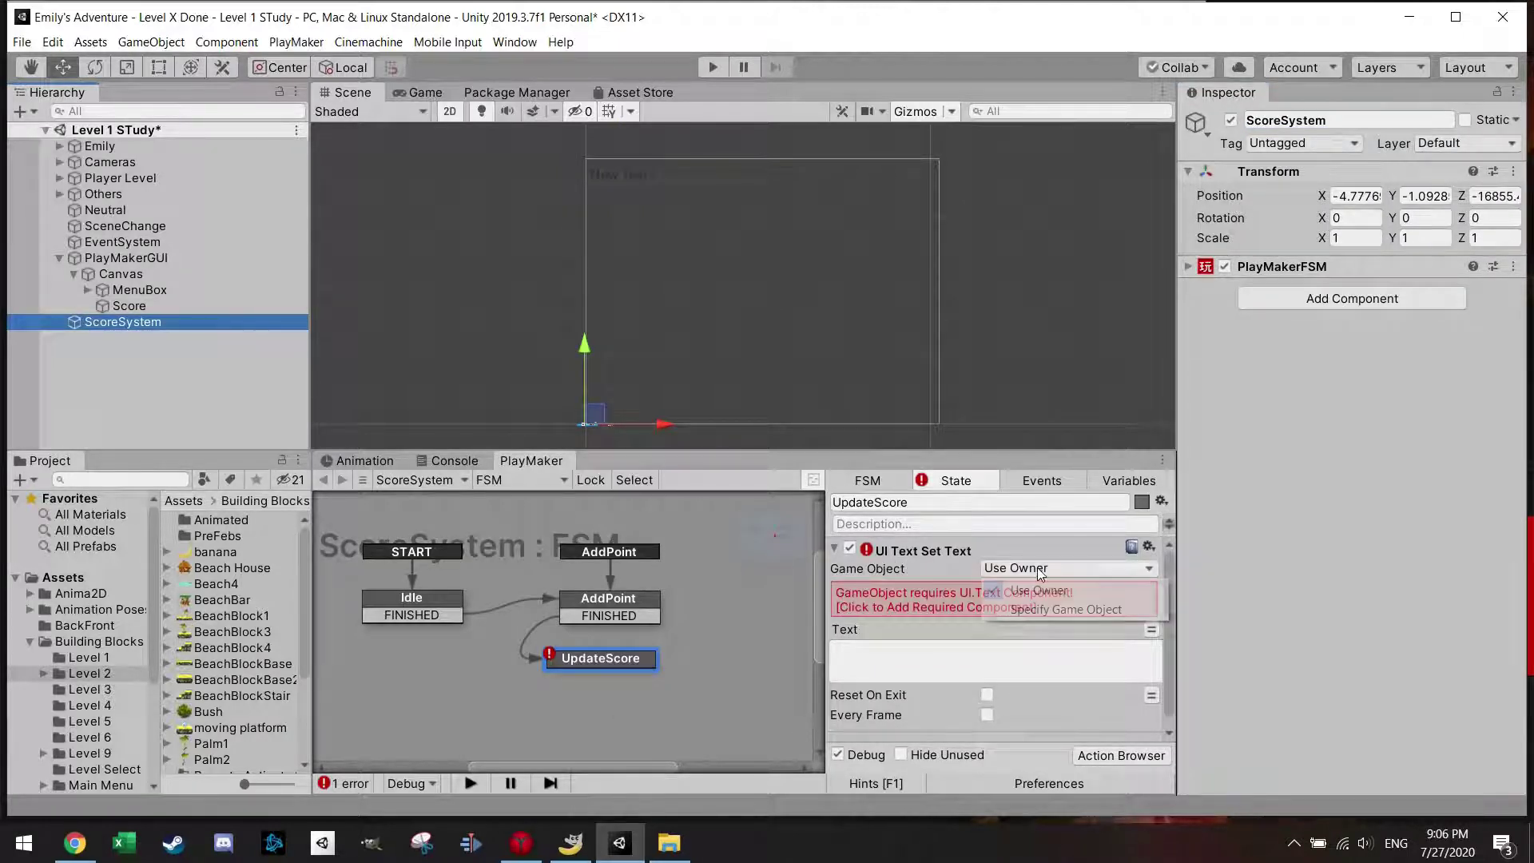
{"action": "left_click", "coordinate": [1048, 611]}
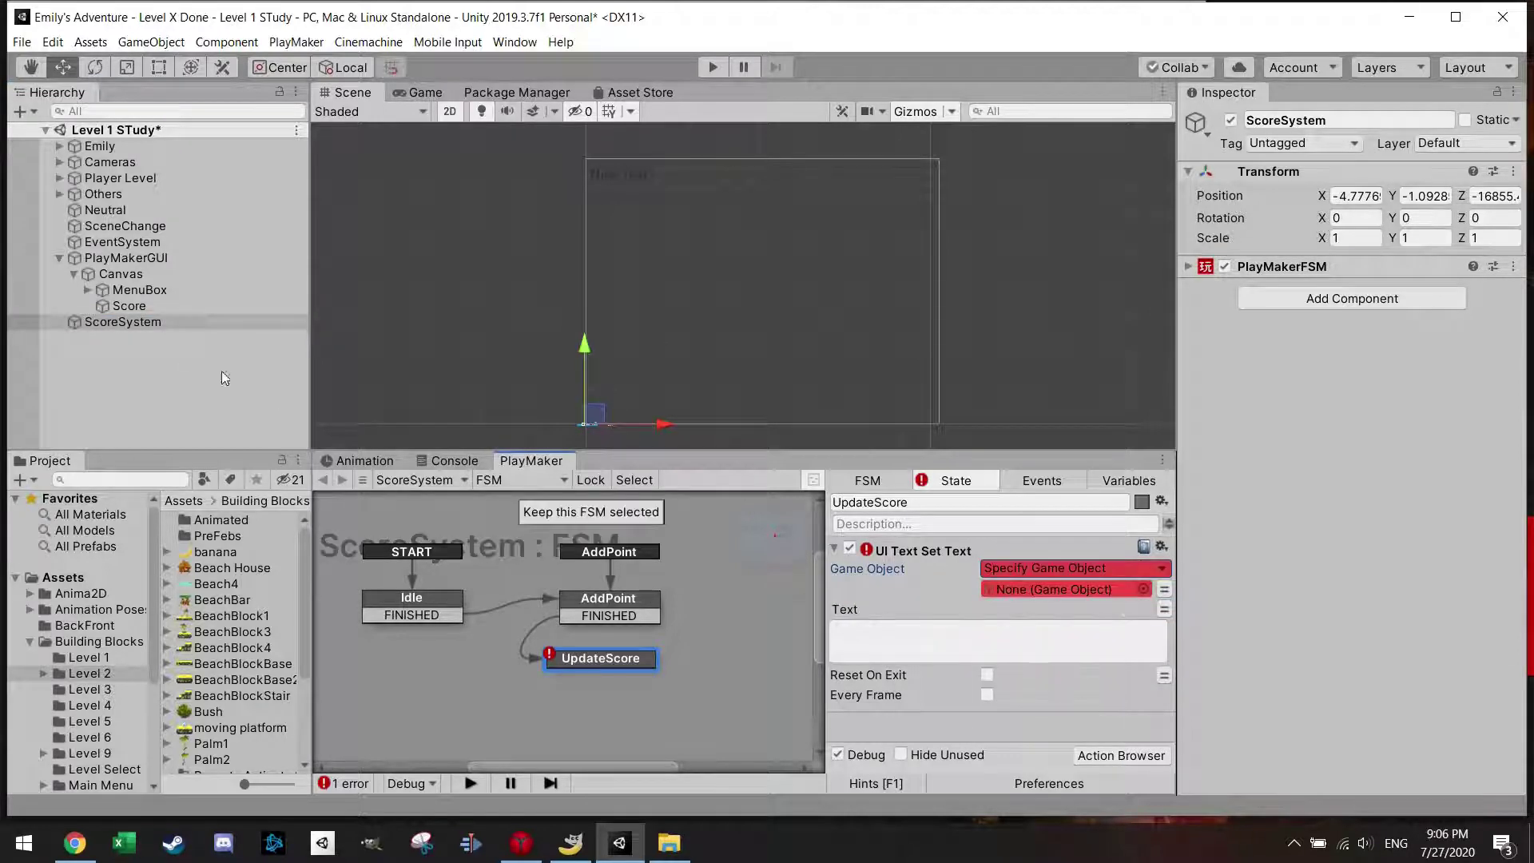
{"action": "left_click_drag", "start_coordinate": [128, 306], "coordinate": [1028, 600]}
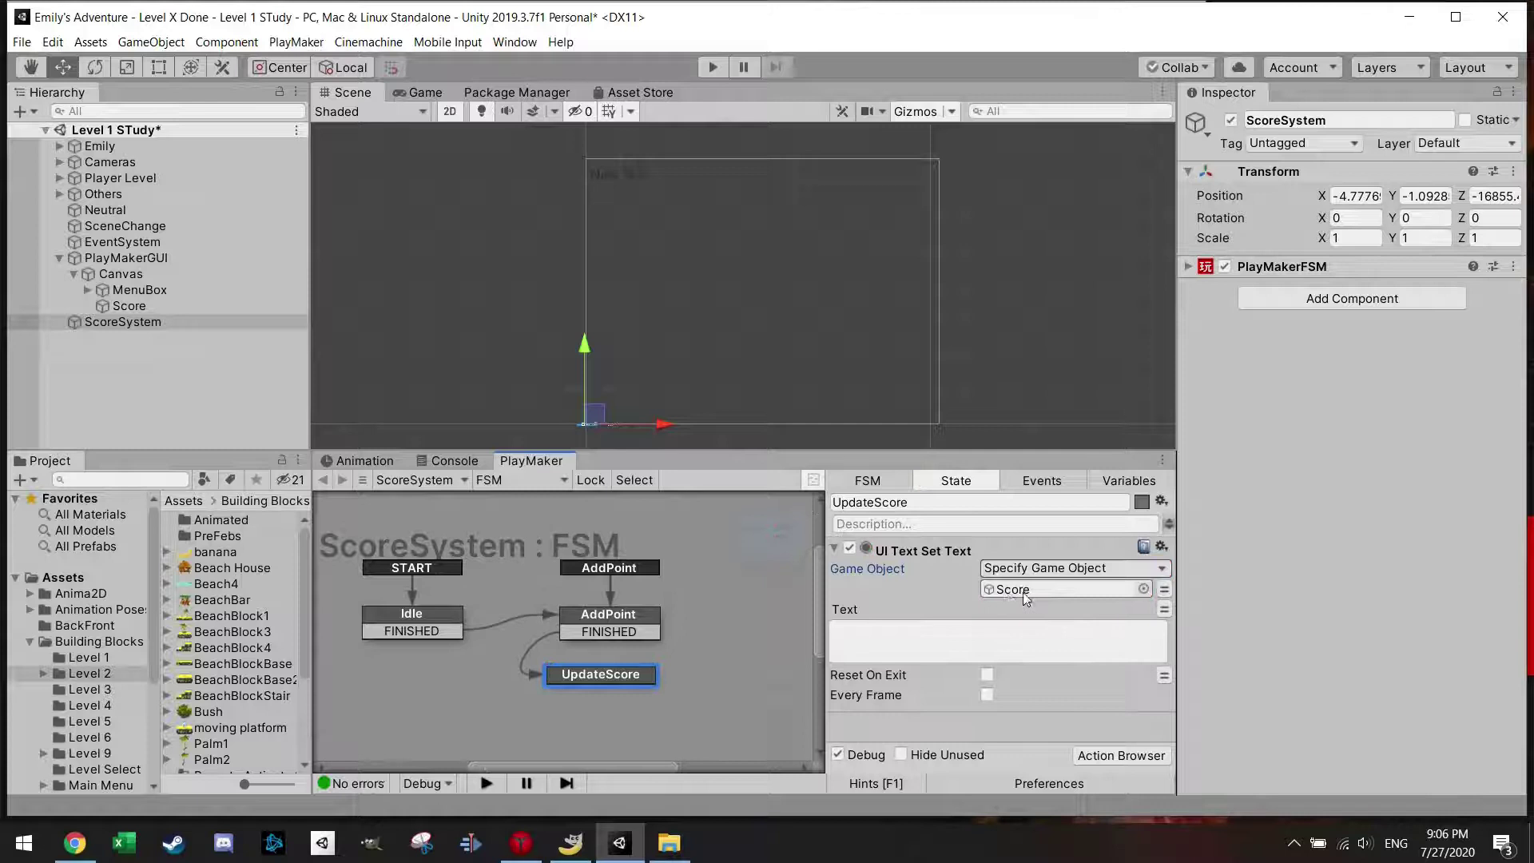
Switch the action's Text value to variable mode
{"action": "left_click", "coordinate": [867, 631]}
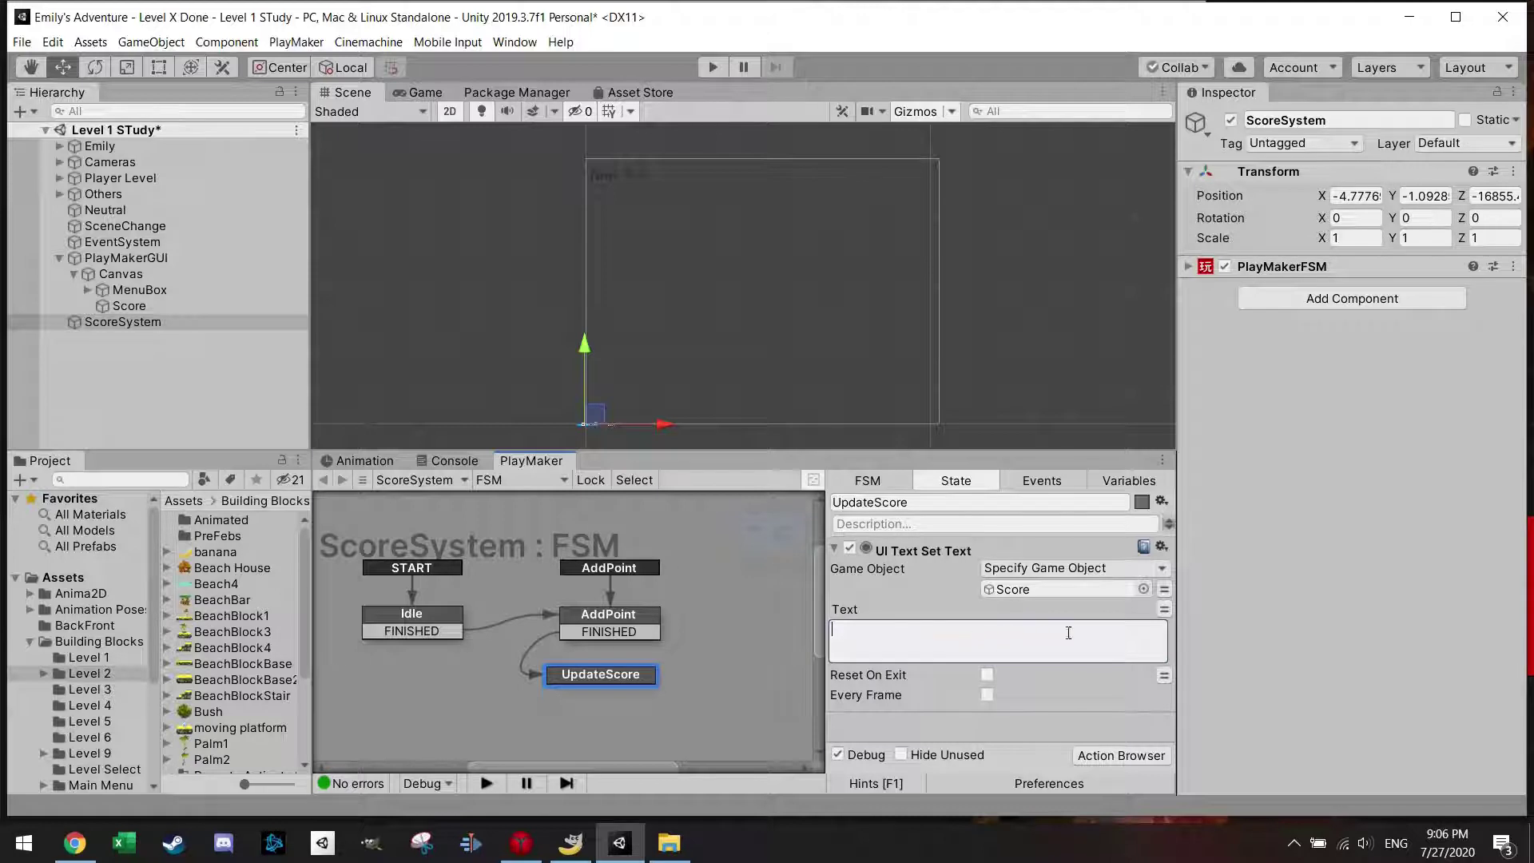
{"action": "left_click", "coordinate": [1165, 611]}
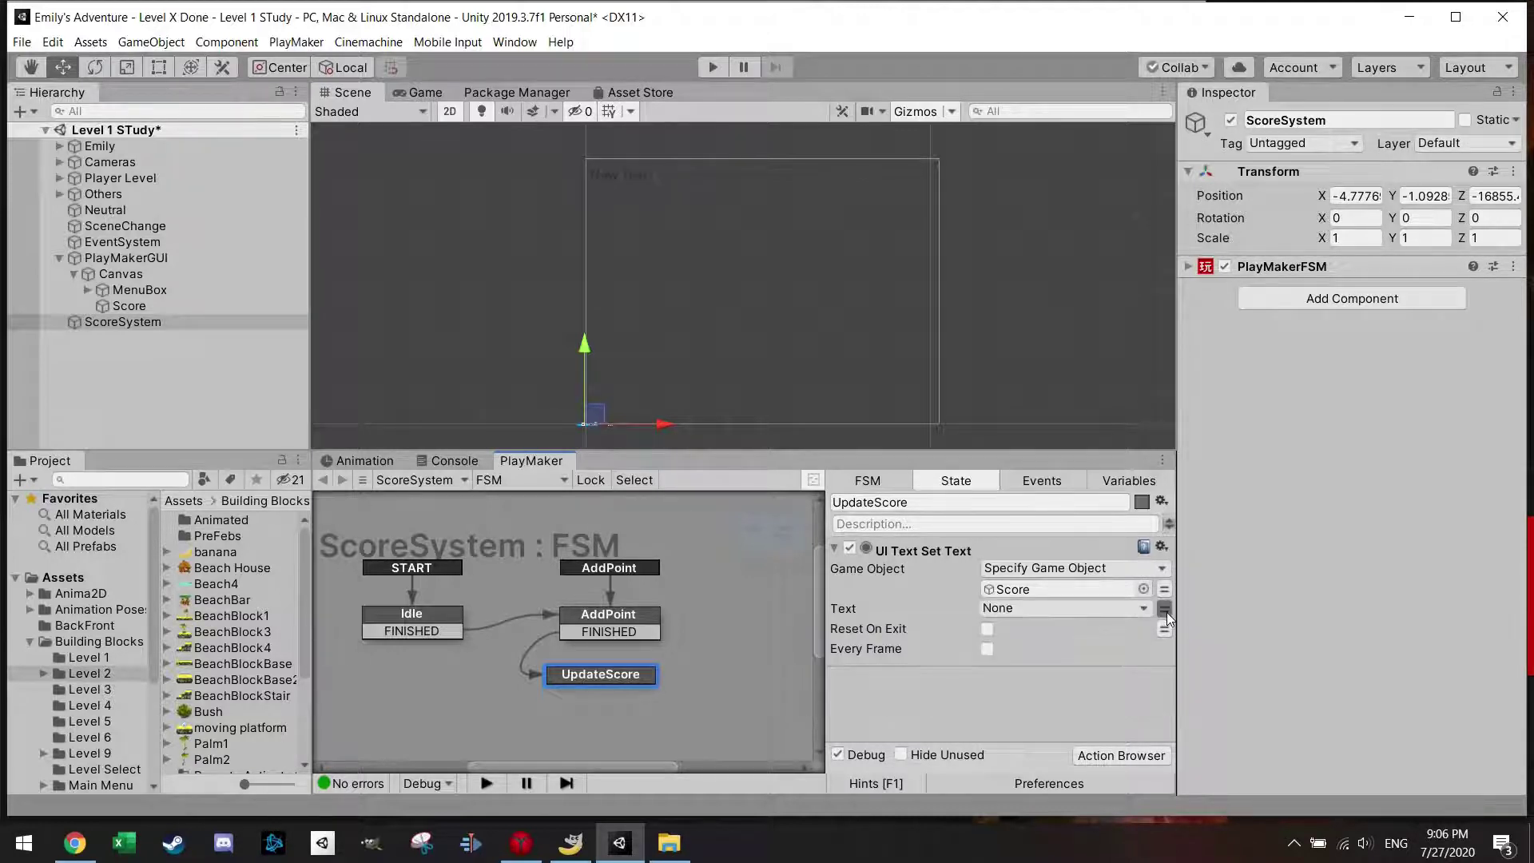
{"action": "left_click", "coordinate": [1164, 611]}
{"action": "left_click", "coordinate": [1164, 610]}
{"action": "left_click", "coordinate": [1165, 611]}
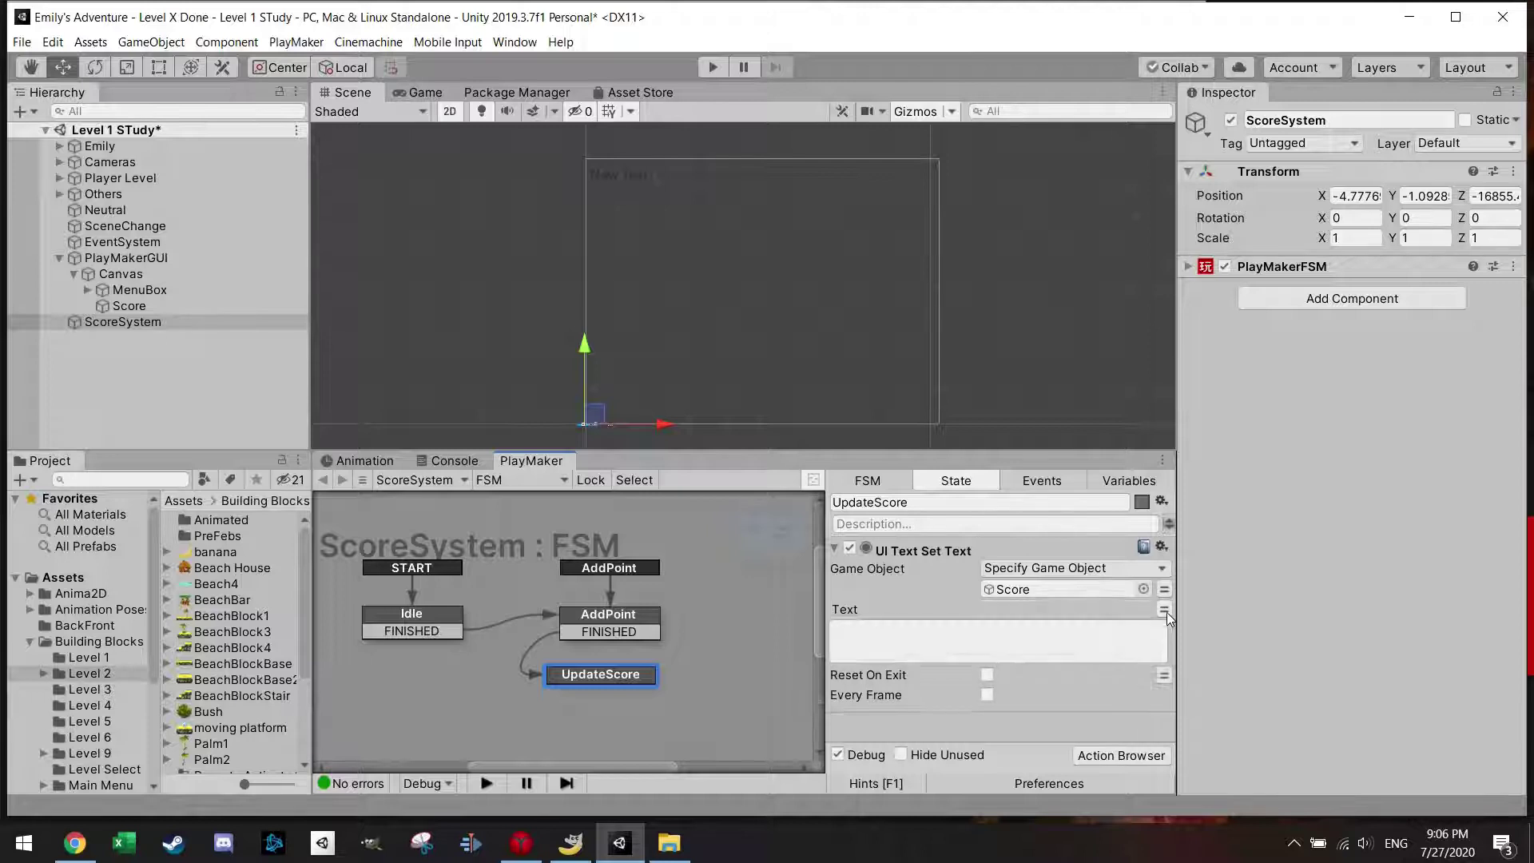
{"action": "left_click", "coordinate": [1166, 613]}
Add a new FSM String variable named Score
{"action": "left_click", "coordinate": [1126, 481]}
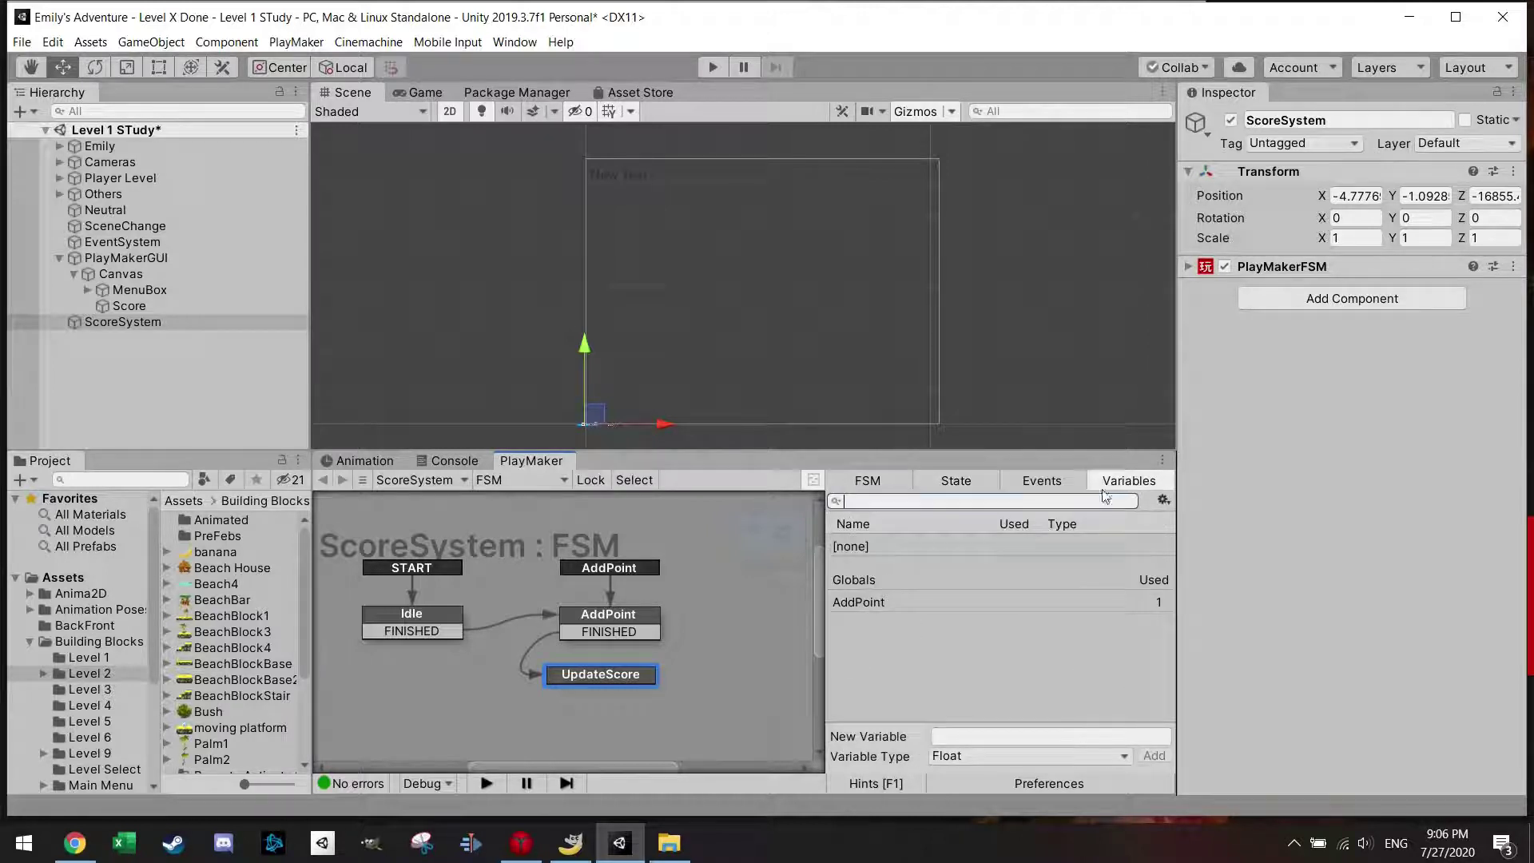
{"action": "left_click", "coordinate": [988, 759]}
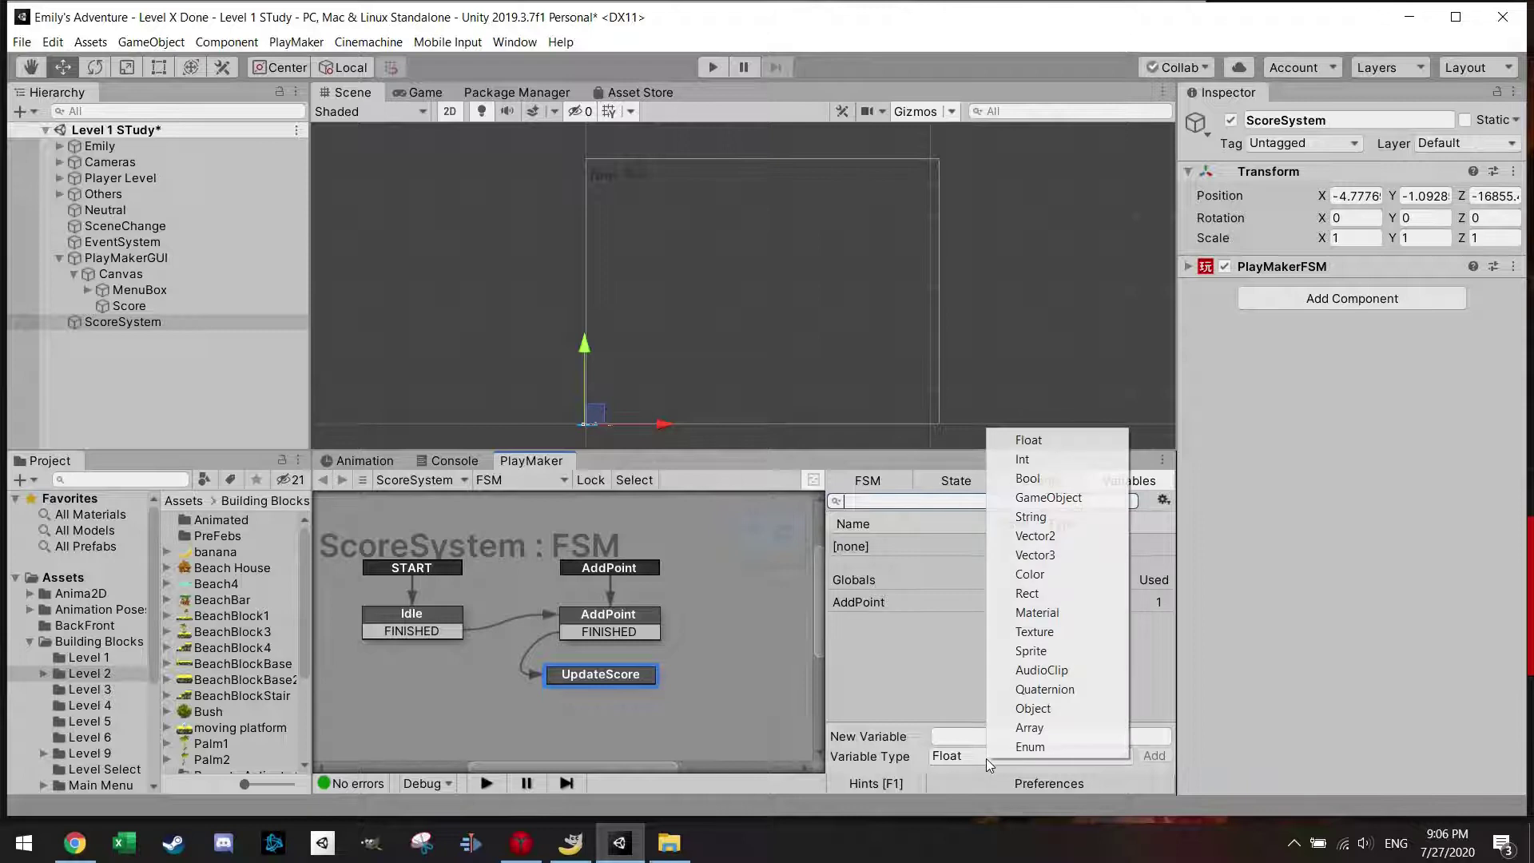
{"action": "left_click", "coordinate": [1039, 517]}
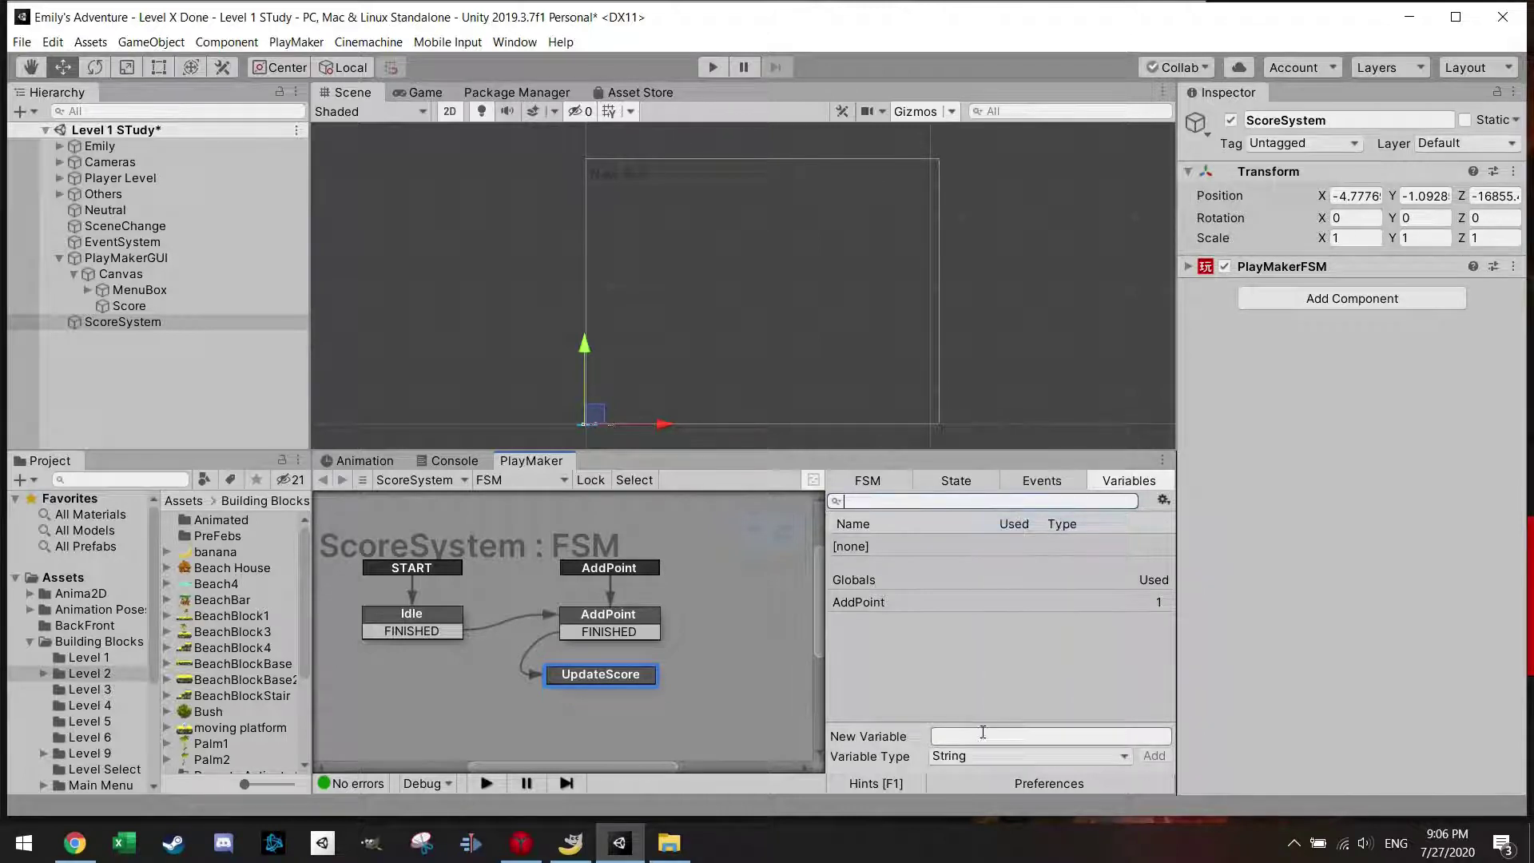
{"action": "left_click", "coordinate": [1074, 736]}
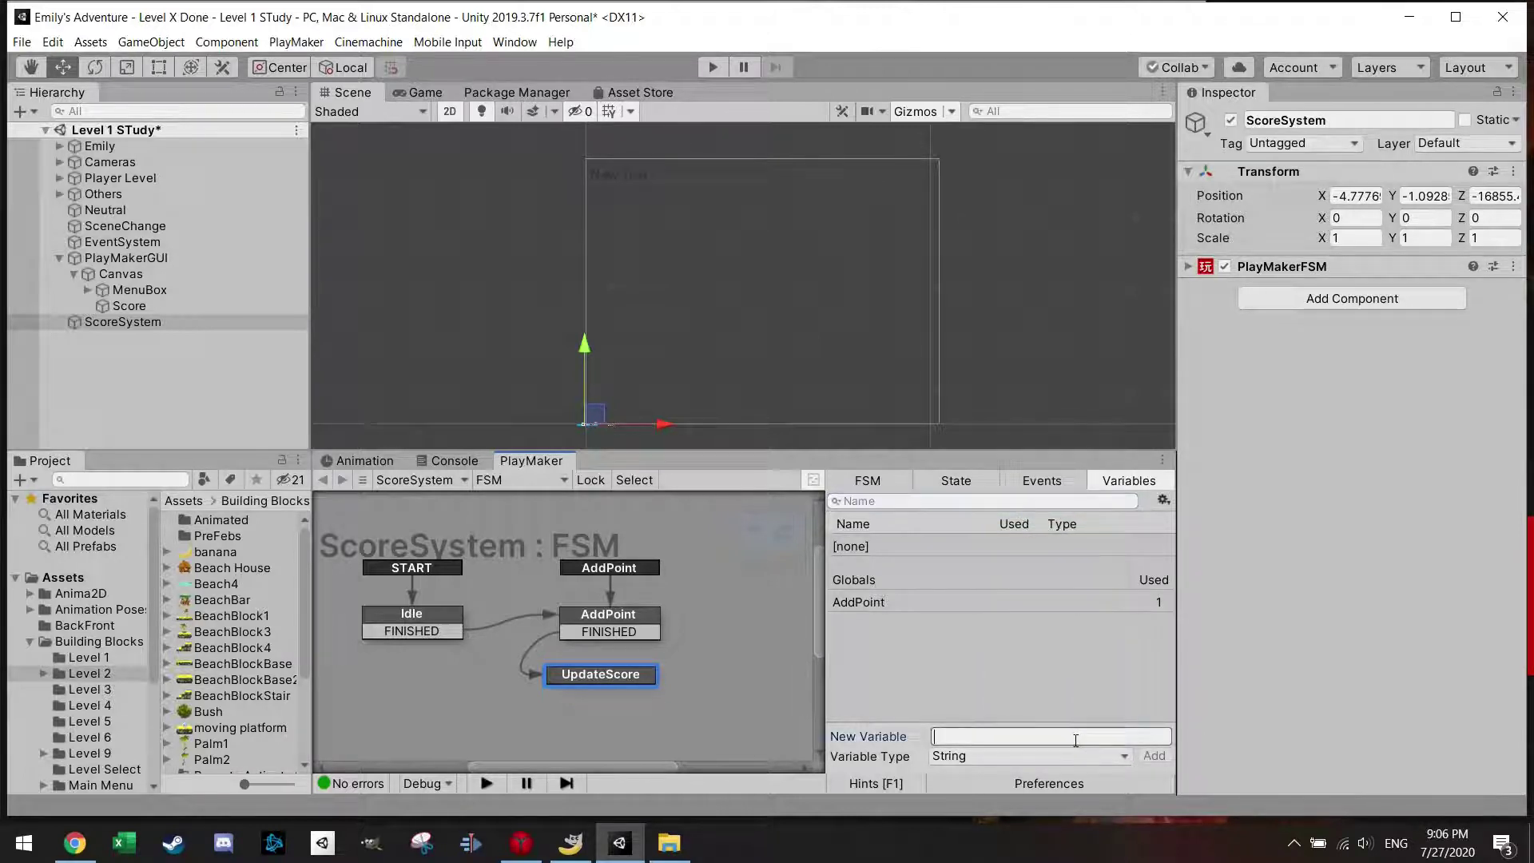
{"action": "type", "text": "Score"}
{"action": "key", "text": "Return"}
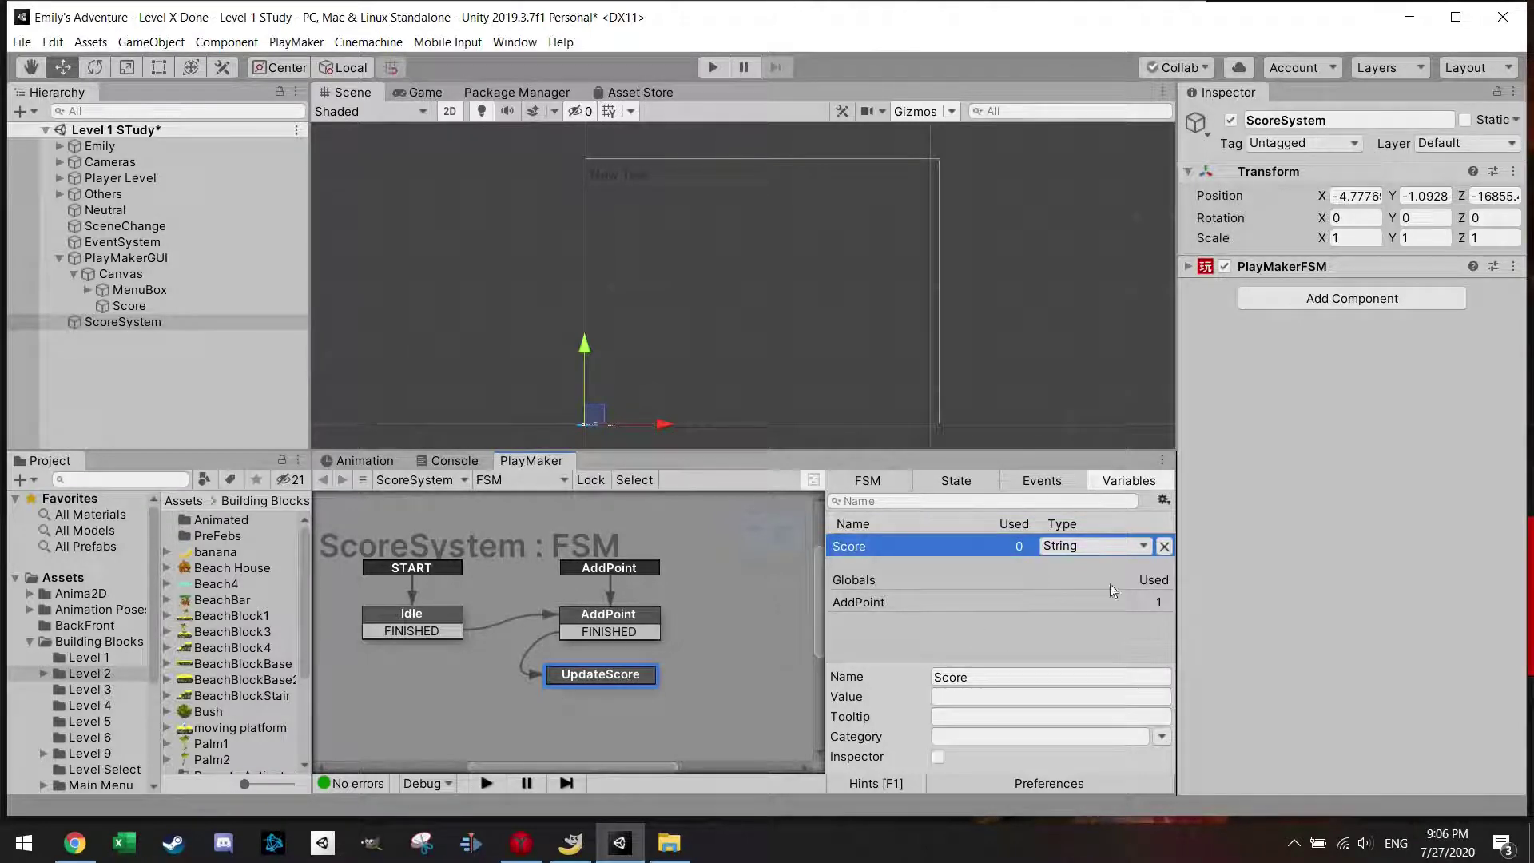
Set UpdateScore's UI Text Set Text to display the Score variable
{"action": "left_click", "coordinate": [957, 484]}
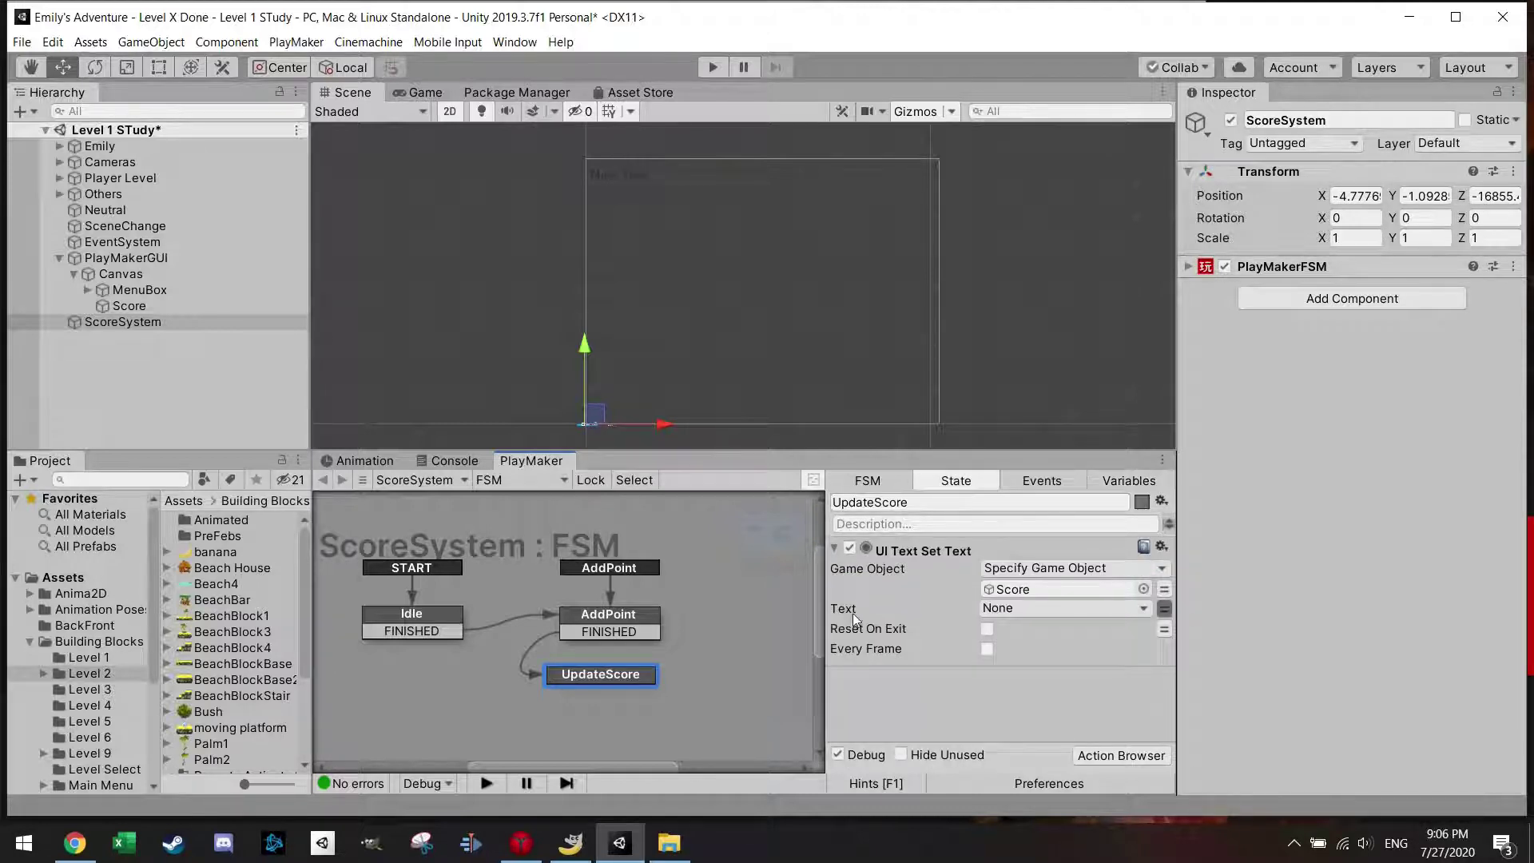
{"action": "left_click", "coordinate": [1051, 610]}
{"action": "left_click", "coordinate": [1037, 646]}
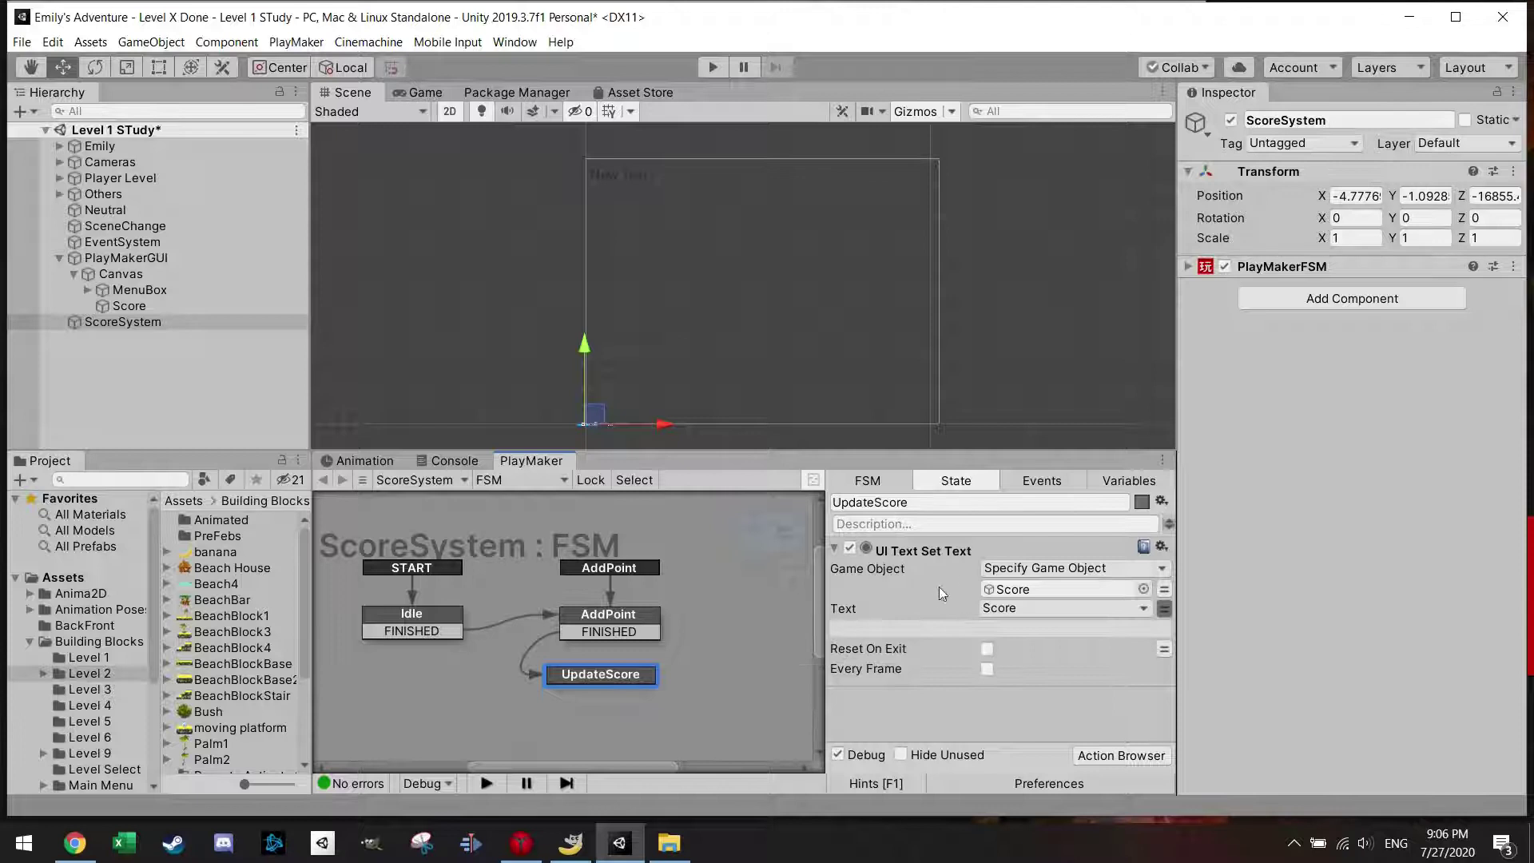
Search the Action Browser for 'string' and add Convert Int To String to UpdateScore
{"action": "left_click", "coordinate": [651, 629]}
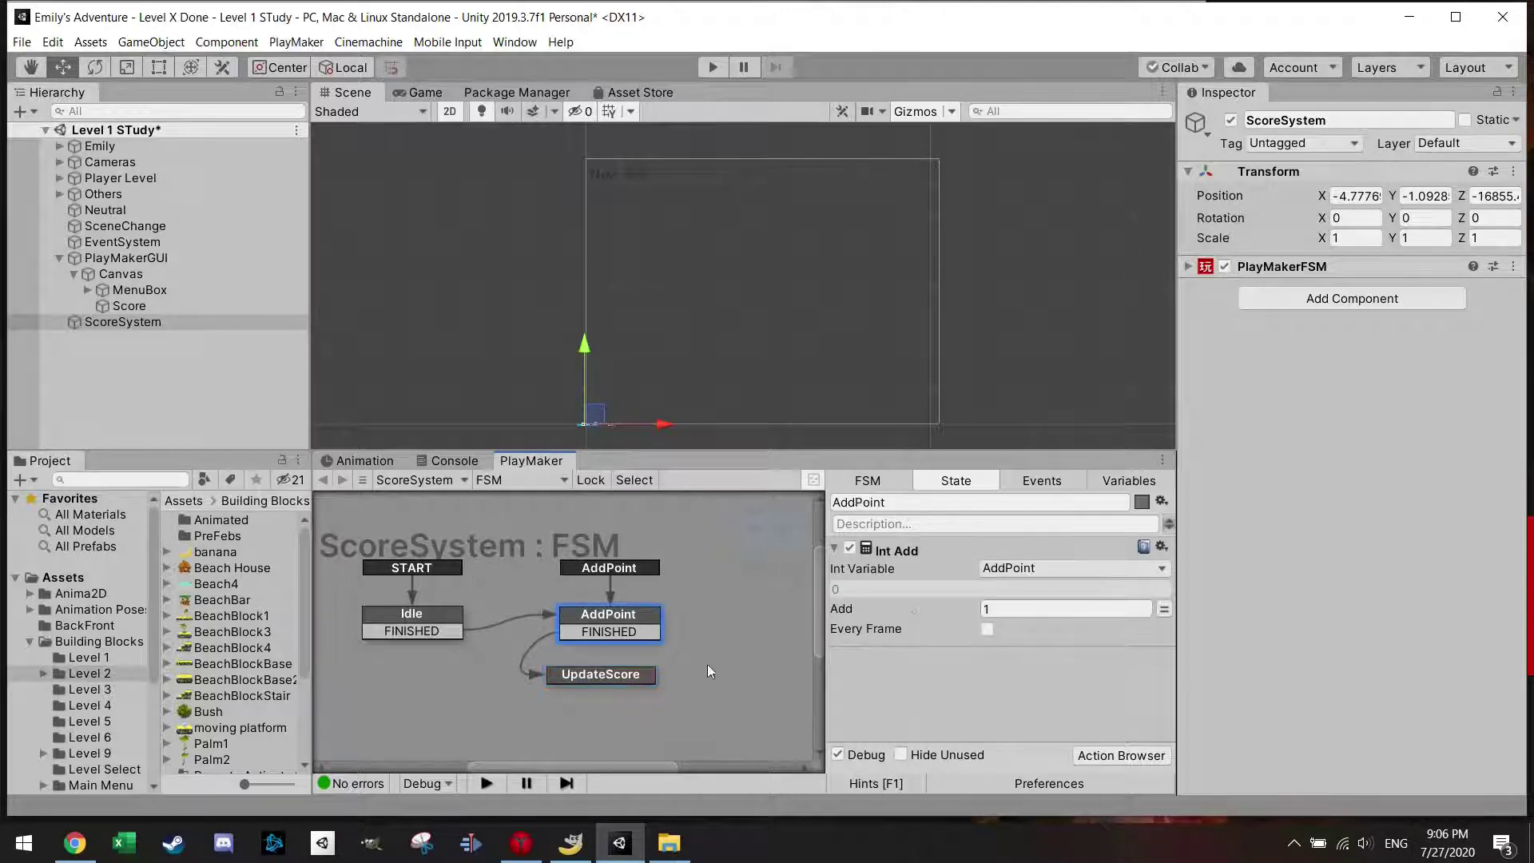
{"action": "left_click", "coordinate": [635, 678]}
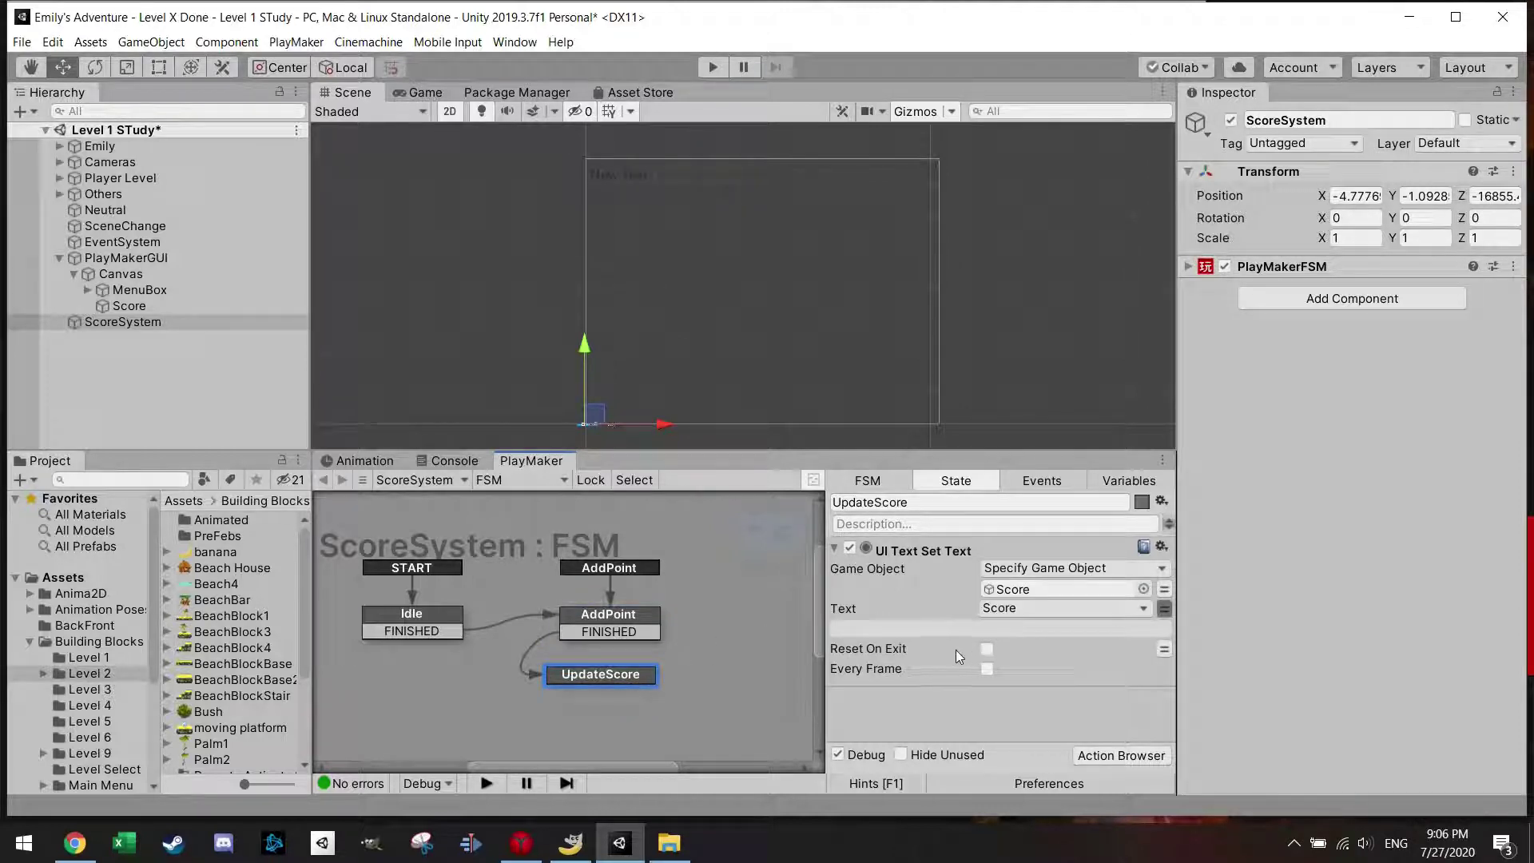
{"action": "left_click", "coordinate": [1111, 754]}
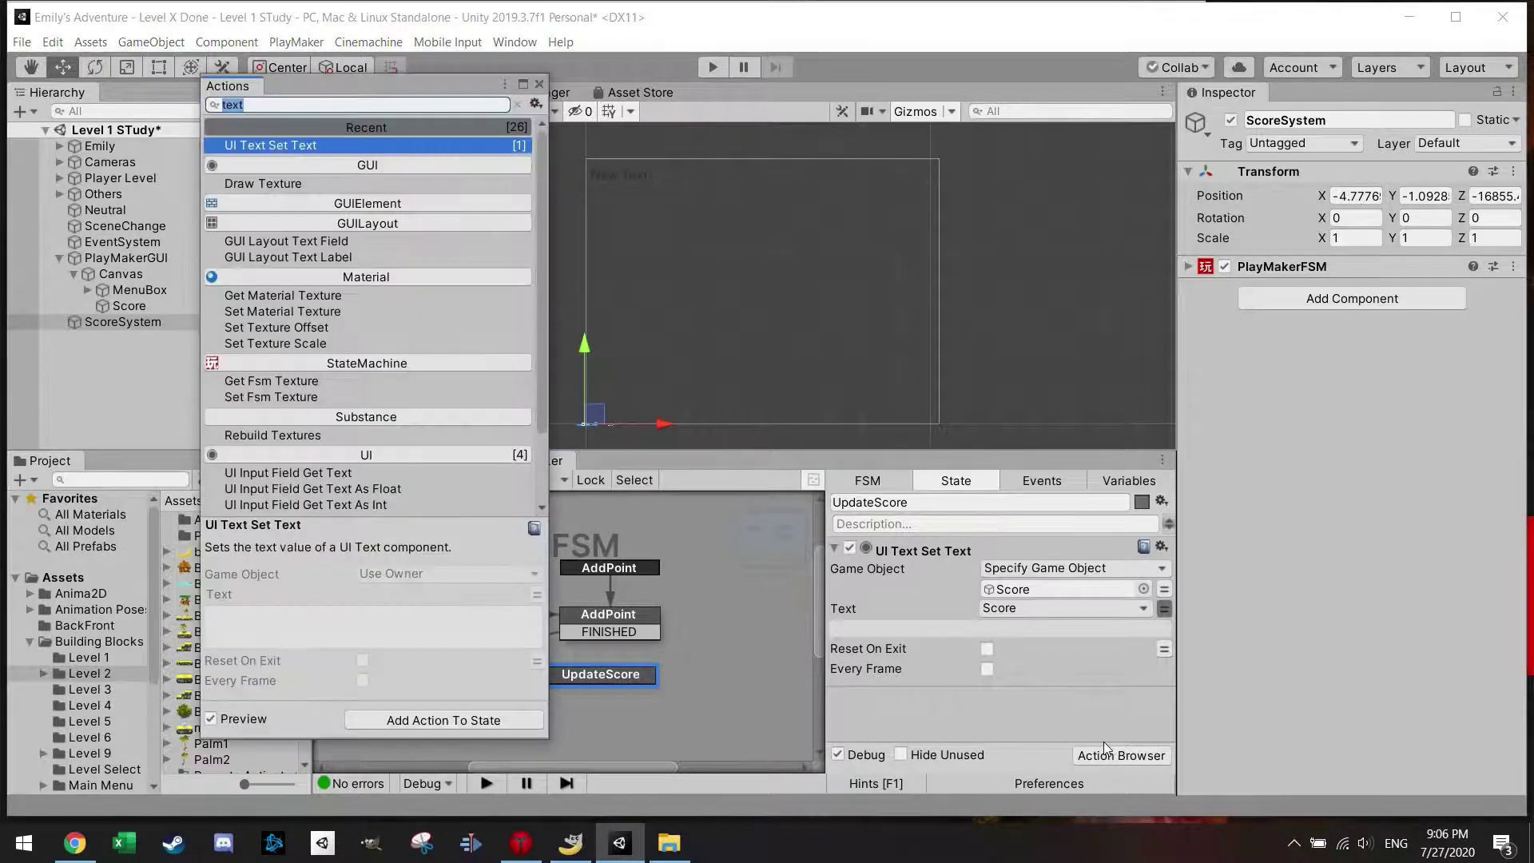
{"action": "type", "text": "int"}
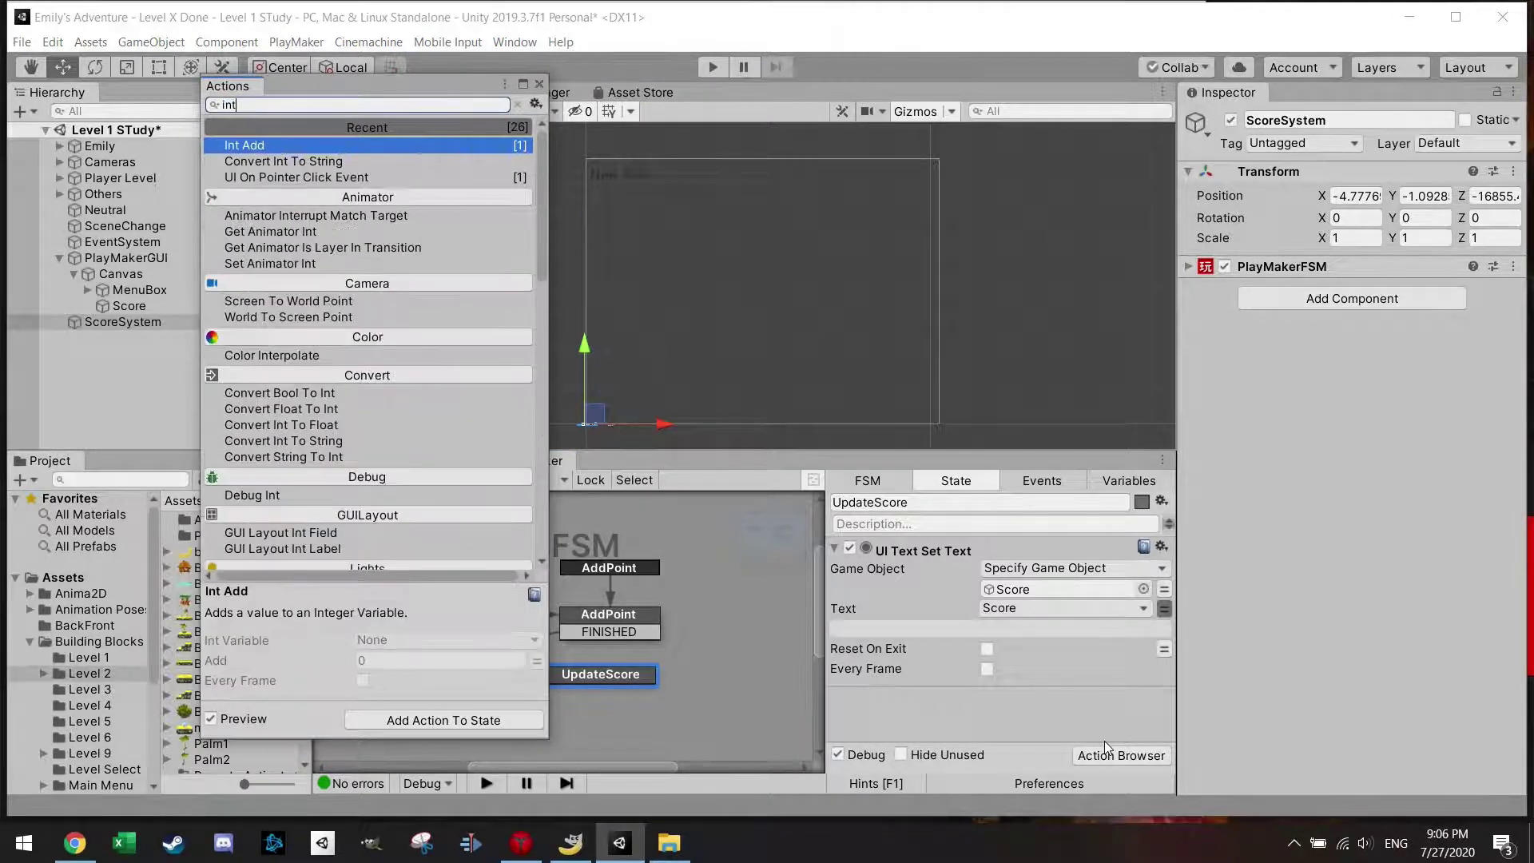
{"action": "left_click", "coordinate": [256, 111]}
{"action": "type", "text": "string"}
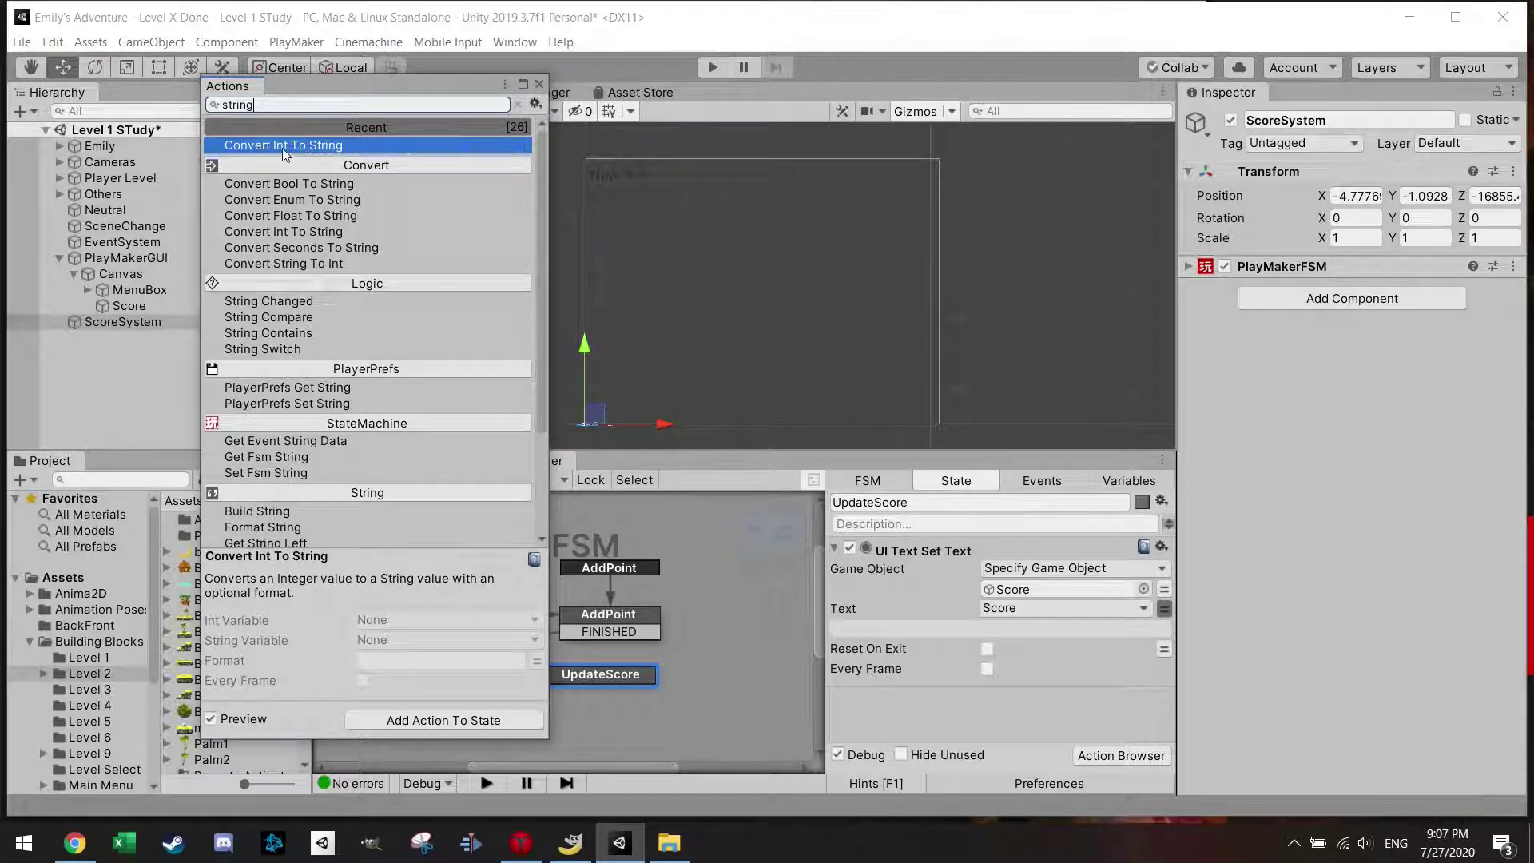
{"action": "double_click", "coordinate": [284, 147]}
Set Convert Int To String's Int Variable to the global AddPoint
{"action": "left_click", "coordinate": [540, 84]}
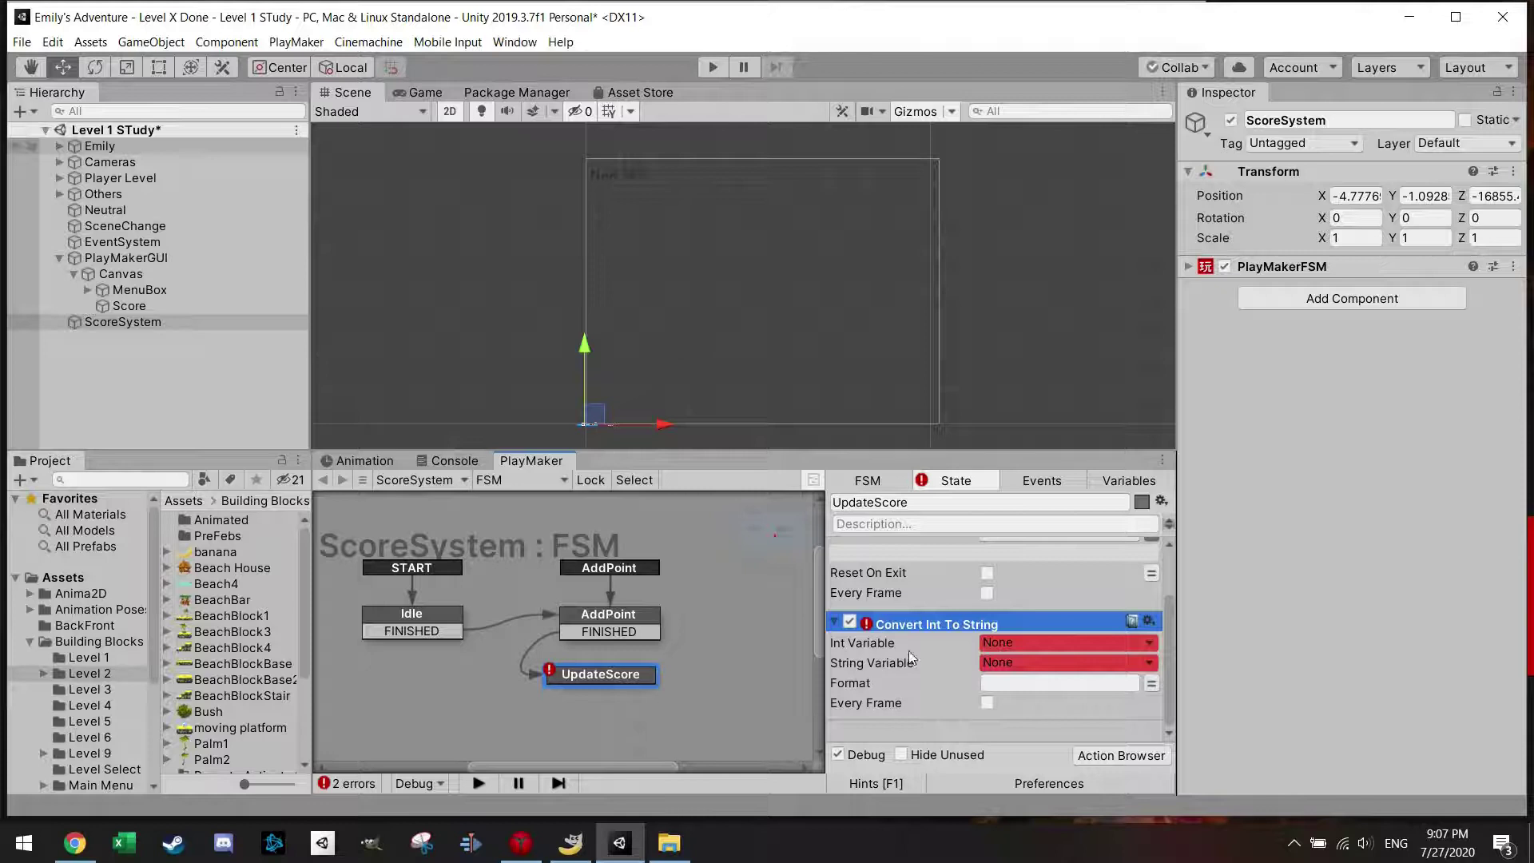
{"action": "left_click", "coordinate": [1000, 642]}
{"action": "mouse_move", "coordinate": [1077, 689]}
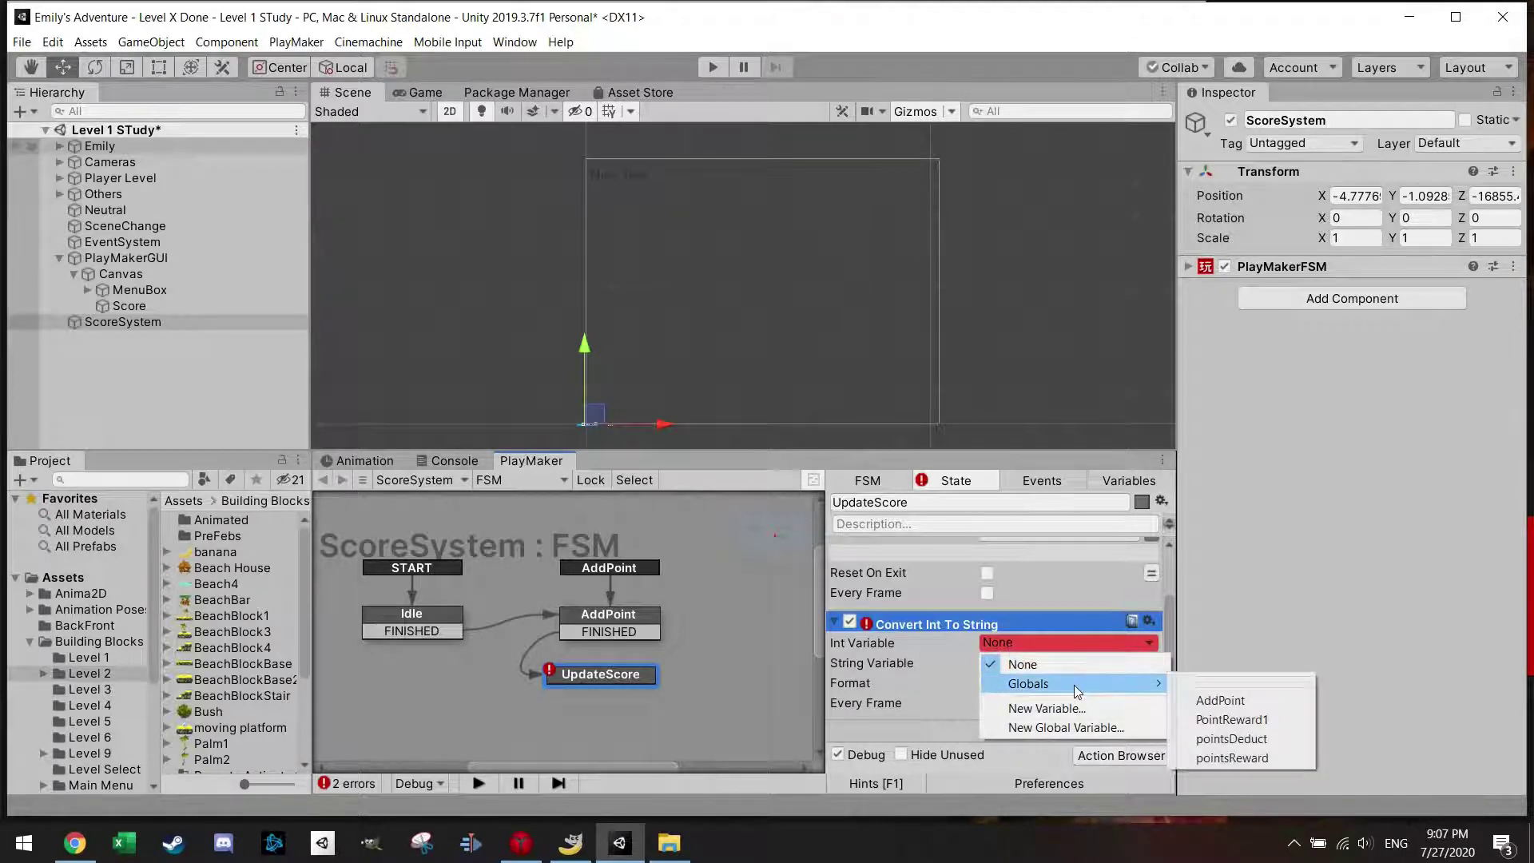
{"action": "left_click", "coordinate": [1236, 702]}
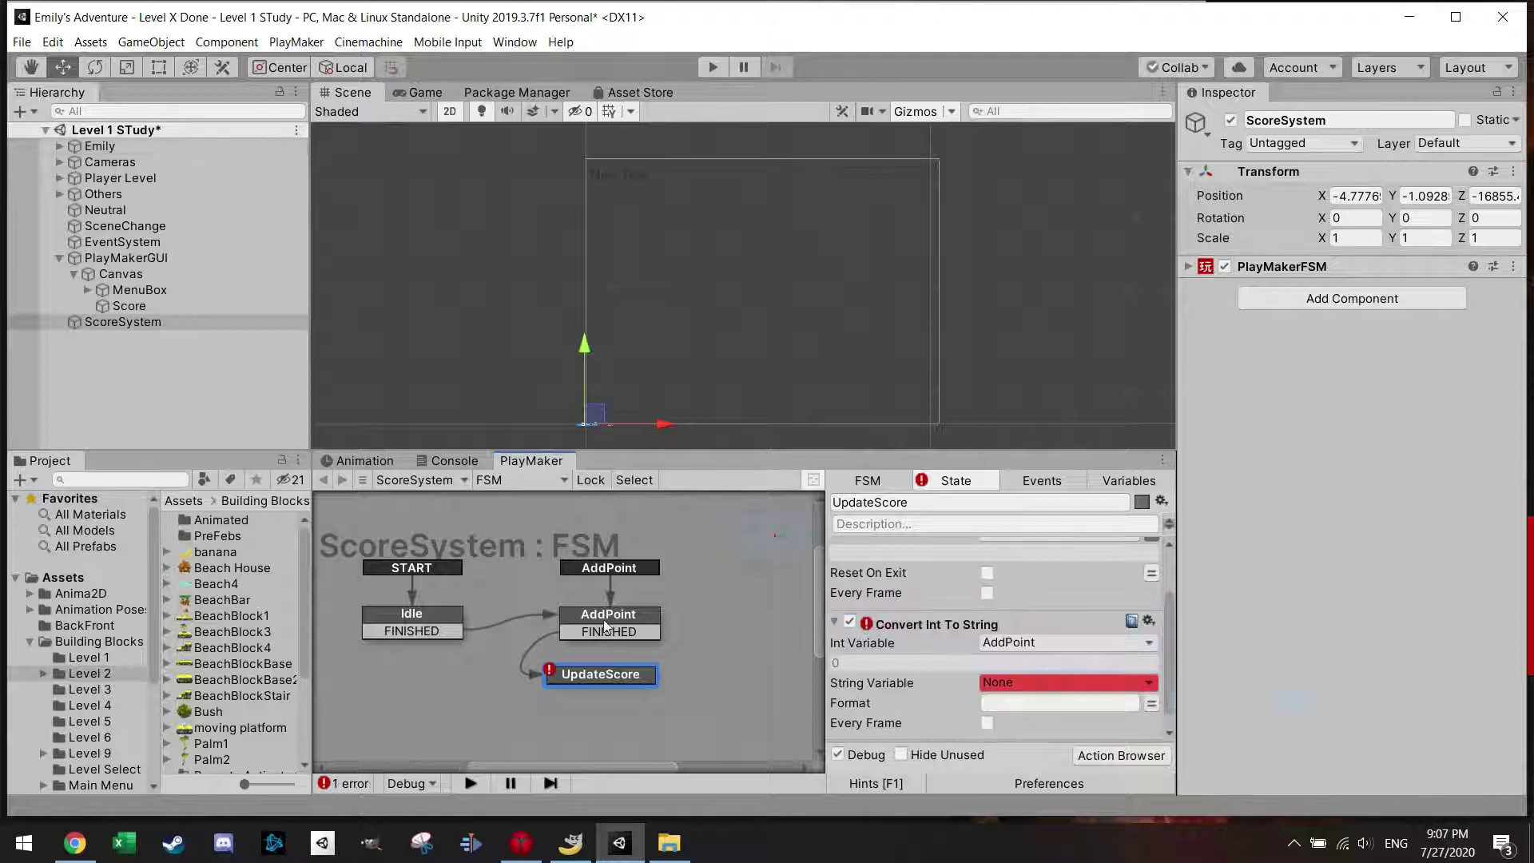
{"action": "left_click", "coordinate": [605, 622]}
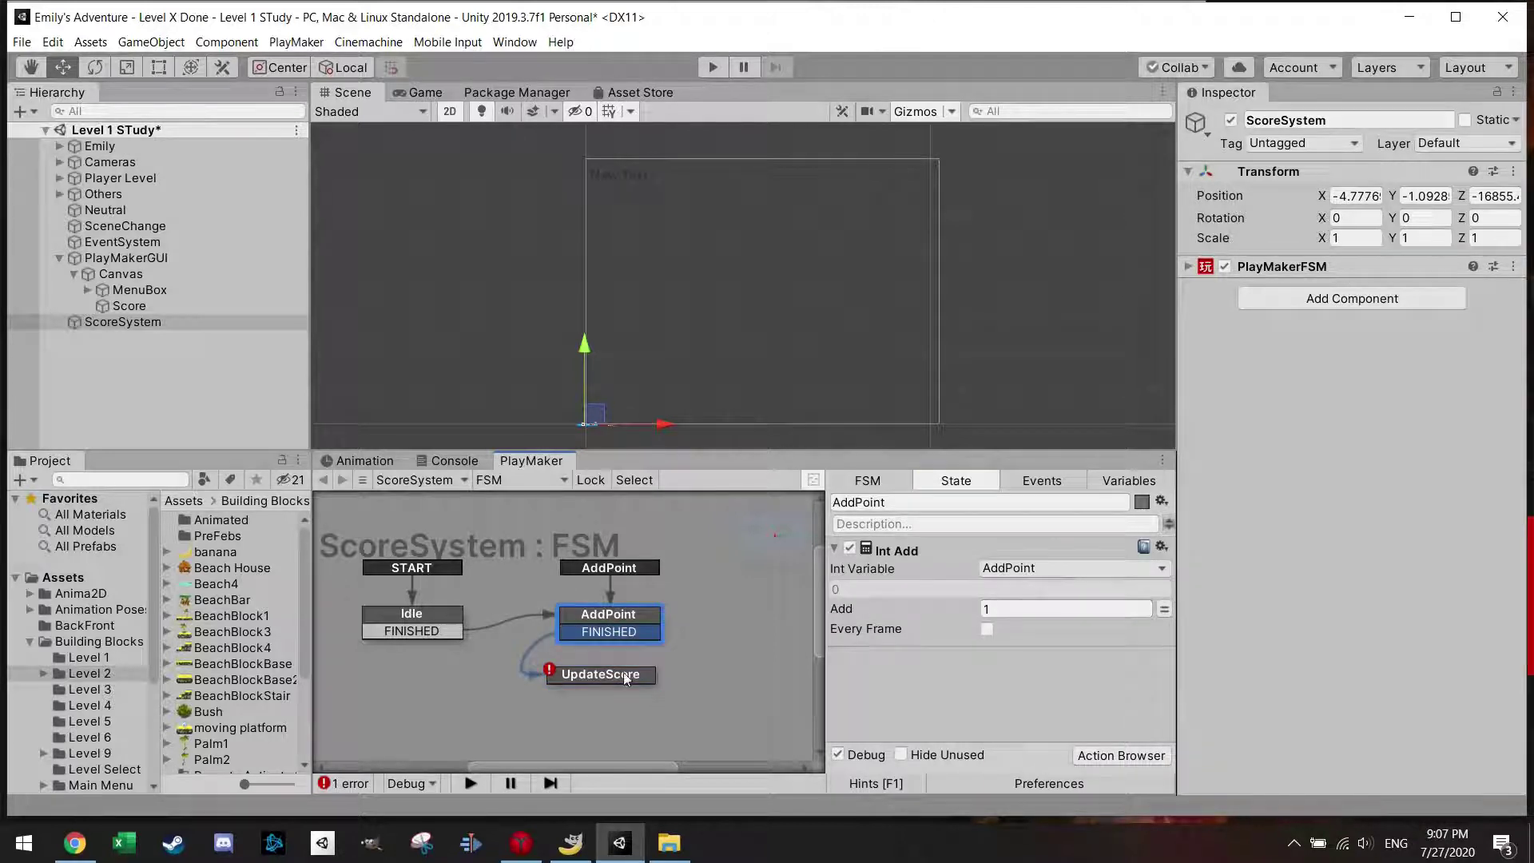
{"action": "left_click", "coordinate": [598, 675]}
Store the converted text in Score and run the conversion every frame
{"action": "scroll", "coordinate": [967, 671], "scroll_direction": "down", "scroll_amount": 2}
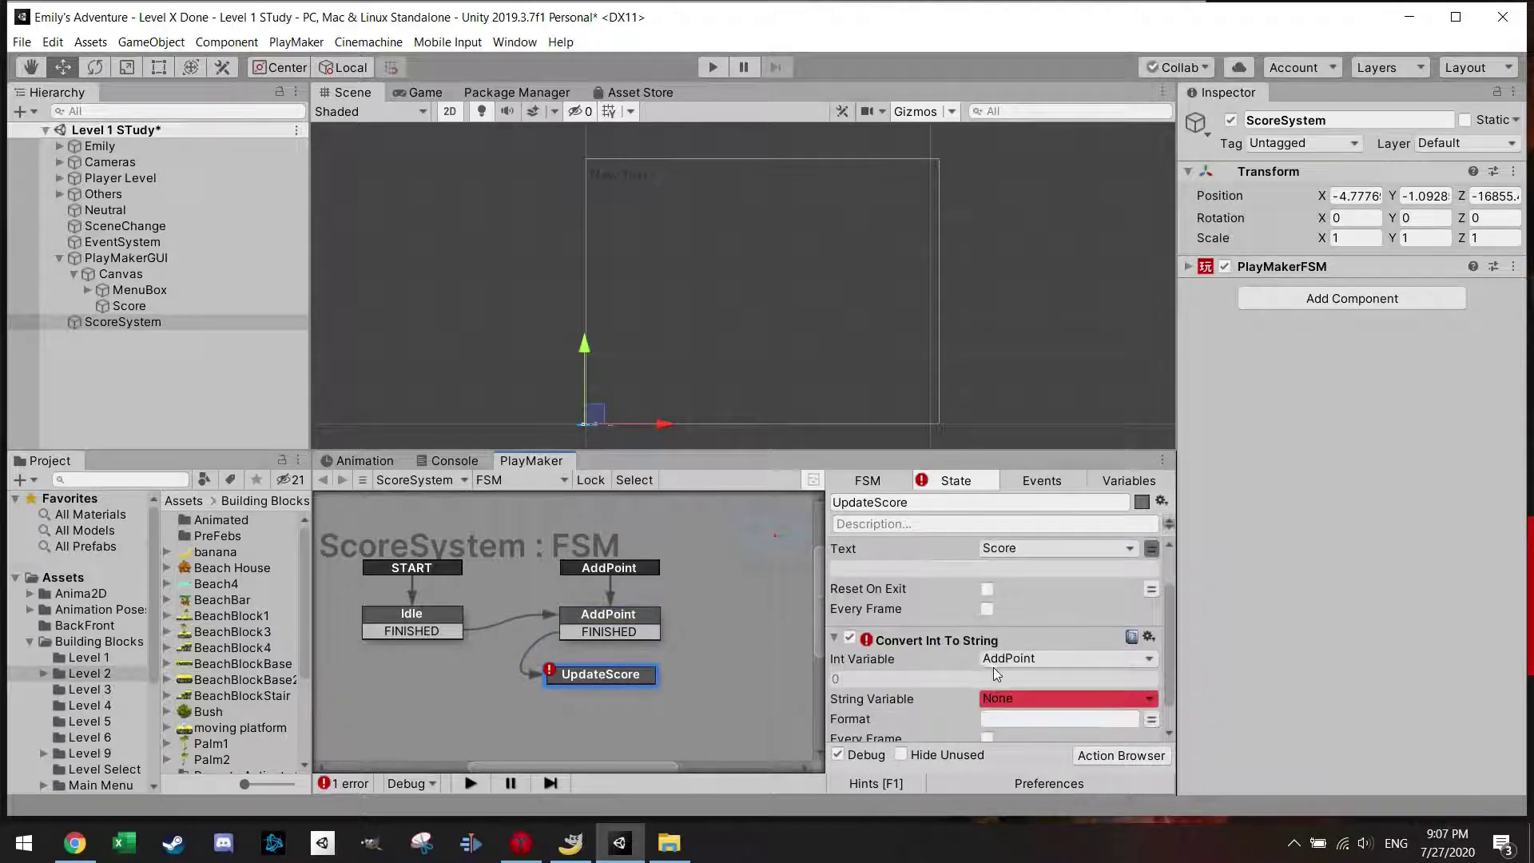
{"action": "scroll", "coordinate": [955, 689], "scroll_direction": "down", "scroll_amount": 1}
{"action": "left_click", "coordinate": [1020, 666]}
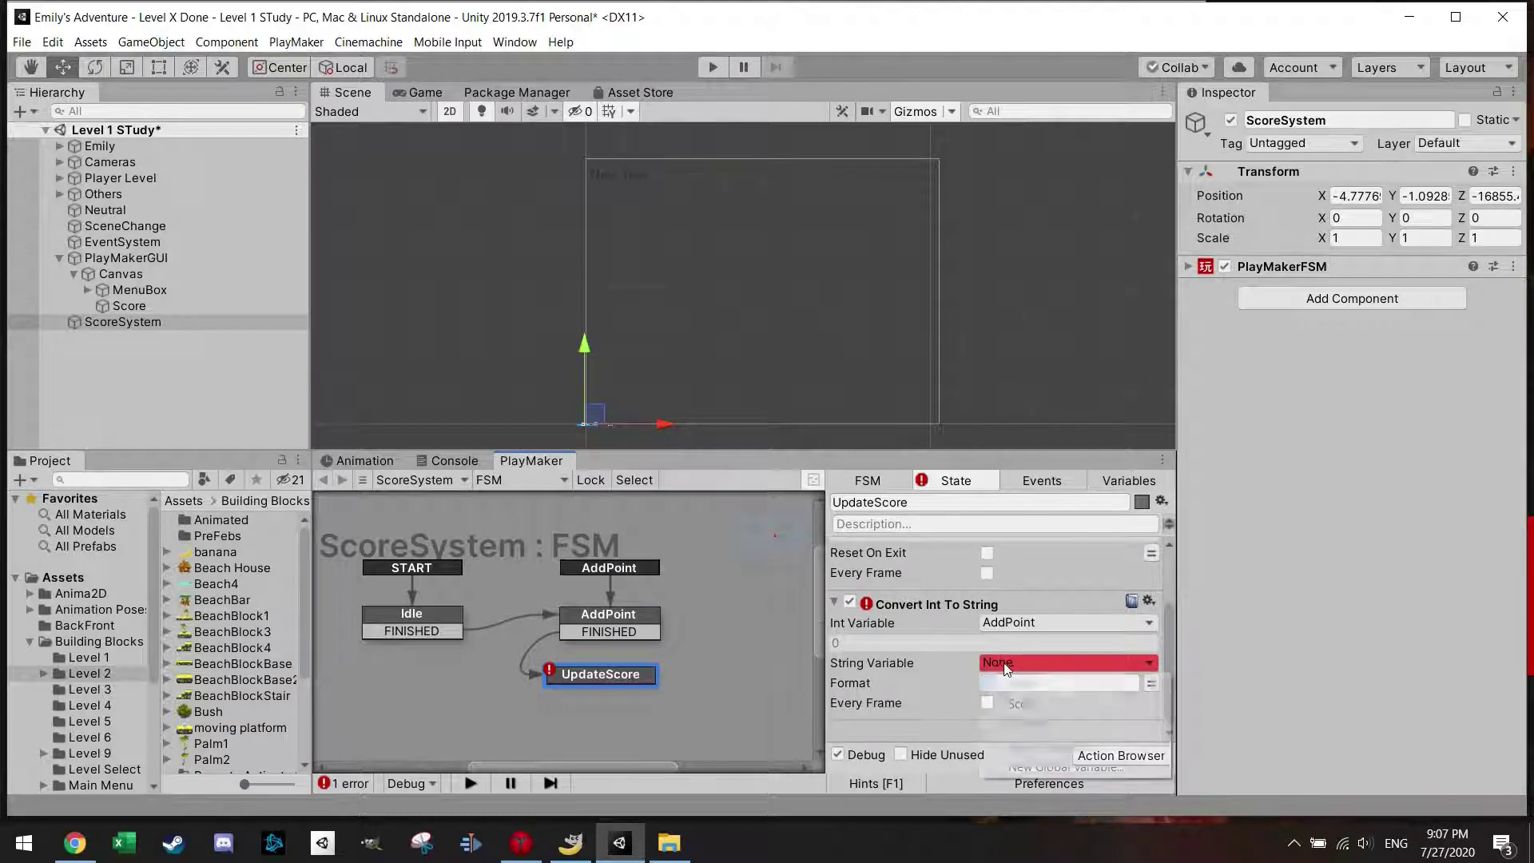
{"action": "left_click", "coordinate": [1022, 703]}
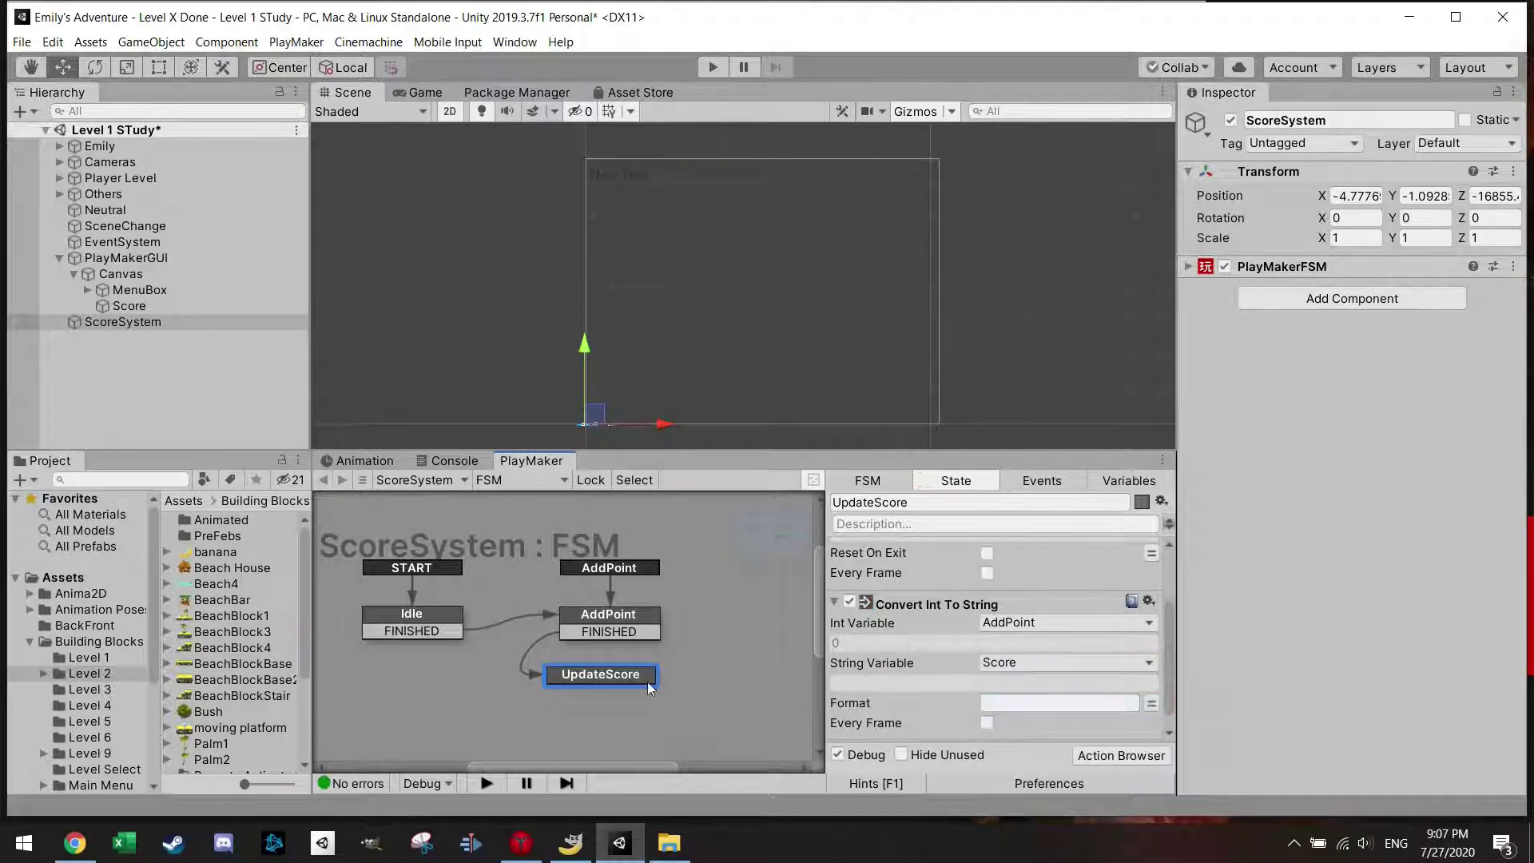
{"action": "scroll", "coordinate": [922, 673], "scroll_direction": "down", "scroll_amount": 1}
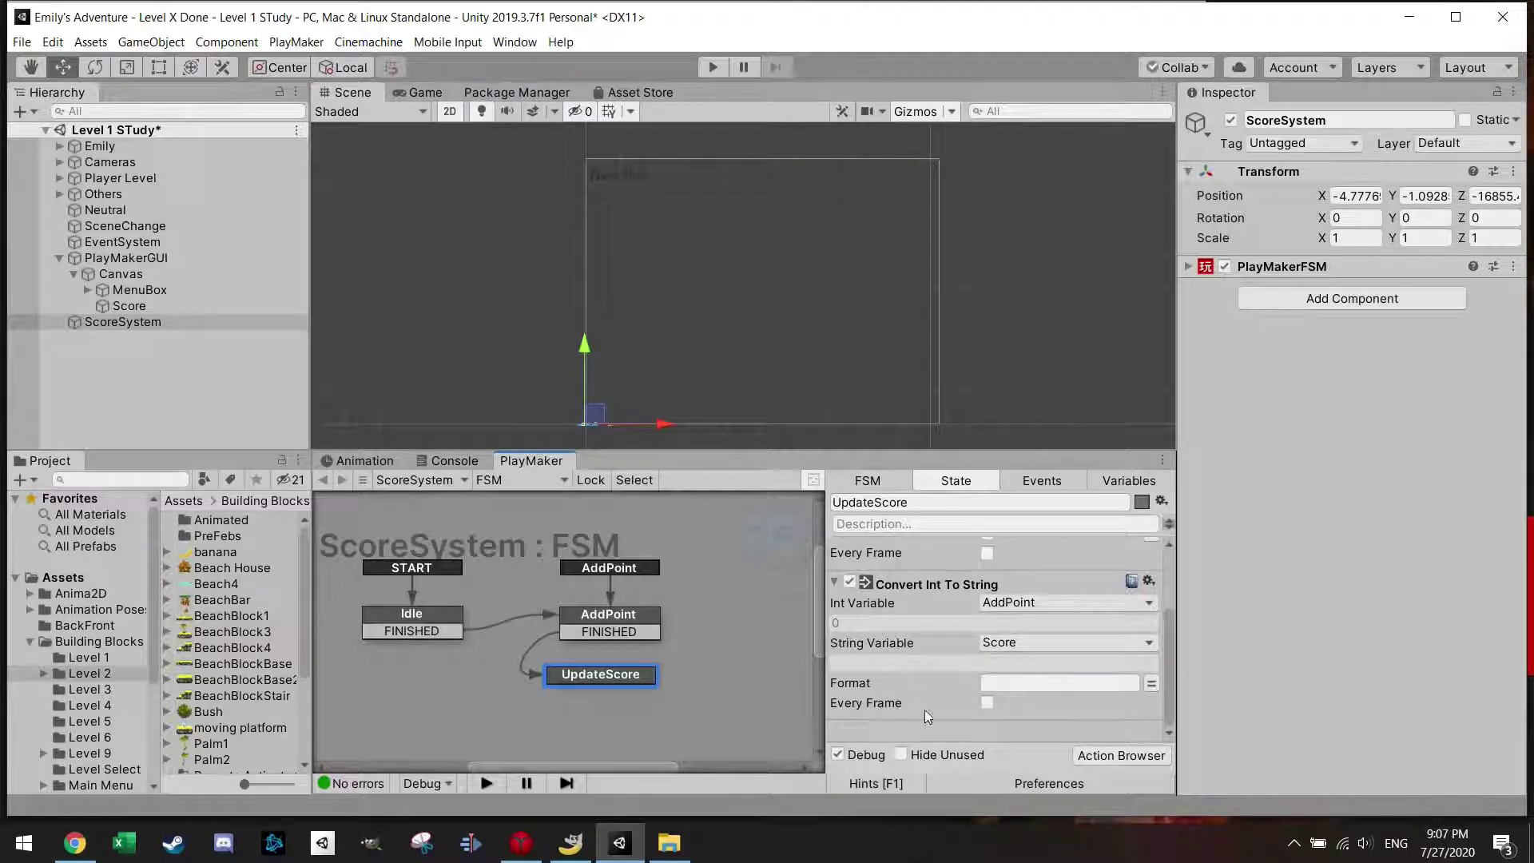
{"action": "left_click", "coordinate": [986, 702]}
Check the level in the Game view, return to a zoomed-in Scene view, and deselect ScoreSystem
{"action": "left_click", "coordinate": [424, 92]}
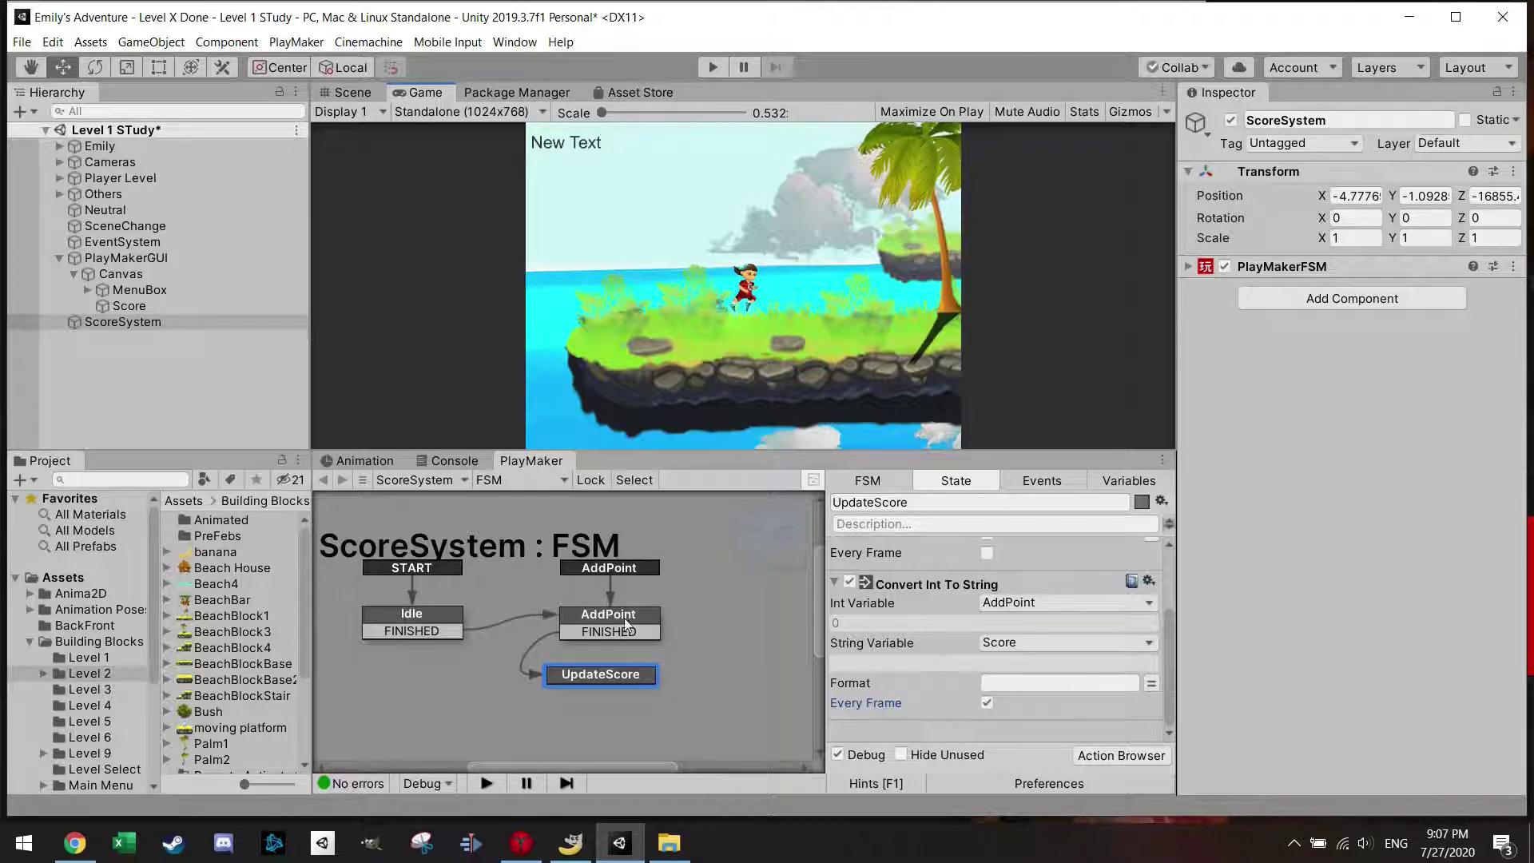
{"action": "left_click", "coordinate": [365, 95]}
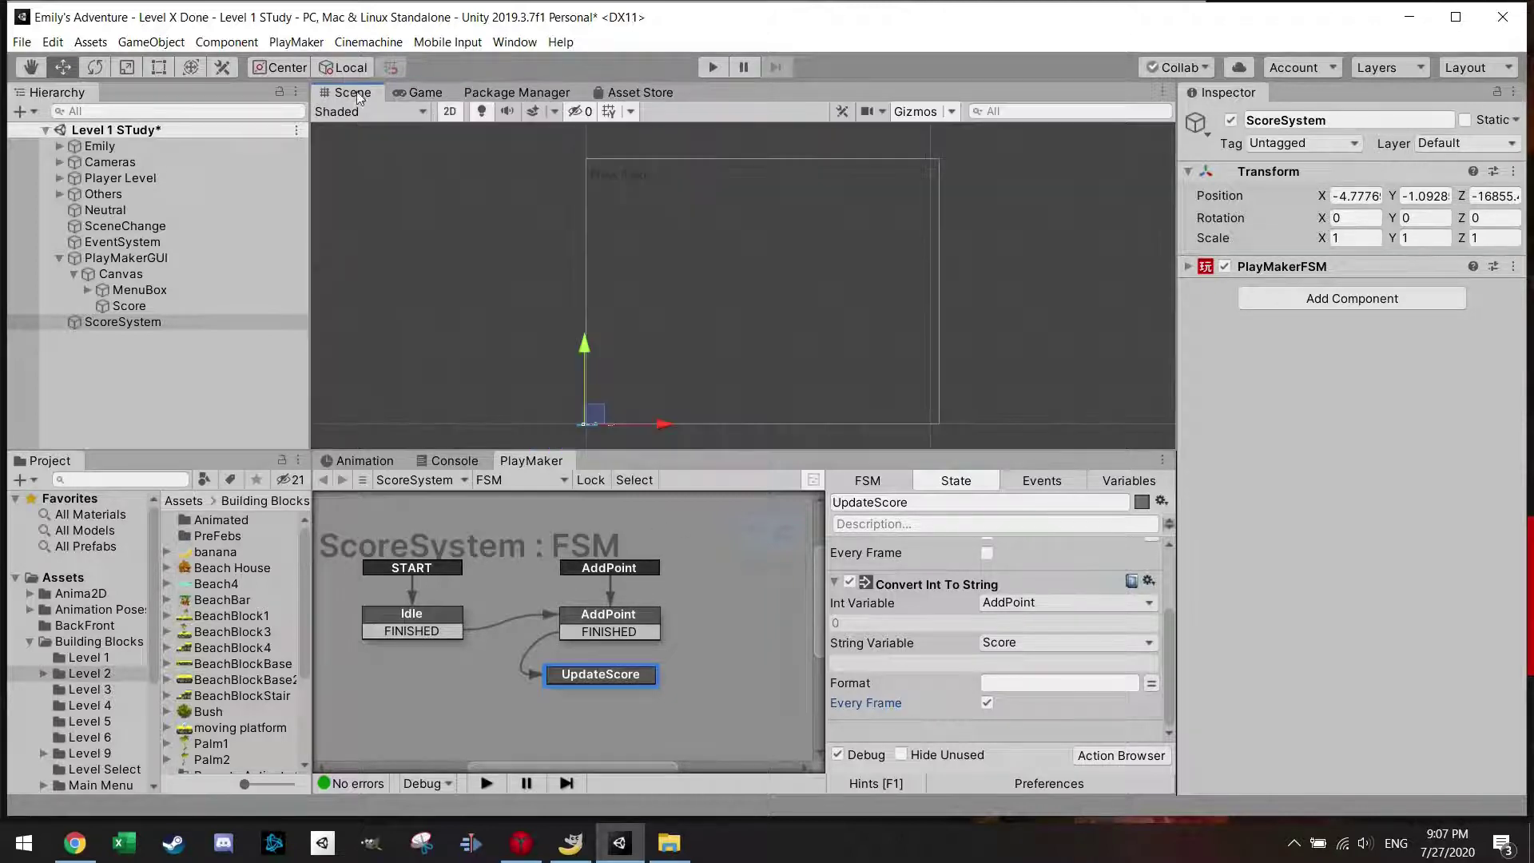
{"action": "scroll", "coordinate": [591, 430], "scroll_direction": "up", "scroll_amount": 5}
{"action": "scroll", "coordinate": [592, 432], "scroll_direction": "up", "scroll_amount": 8}
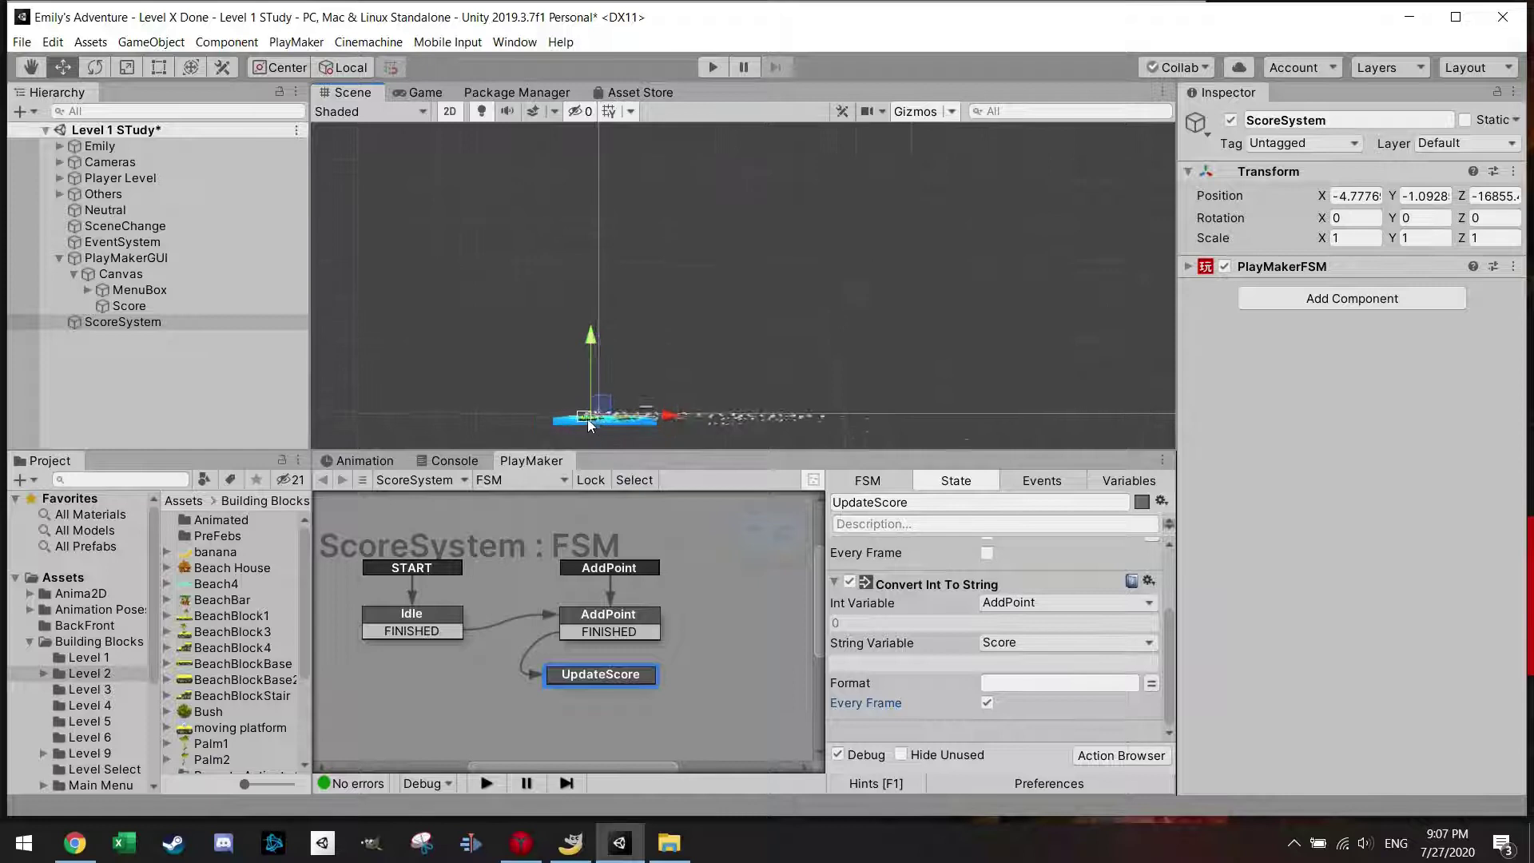
{"action": "scroll", "coordinate": [588, 419], "scroll_direction": "up", "scroll_amount": 8}
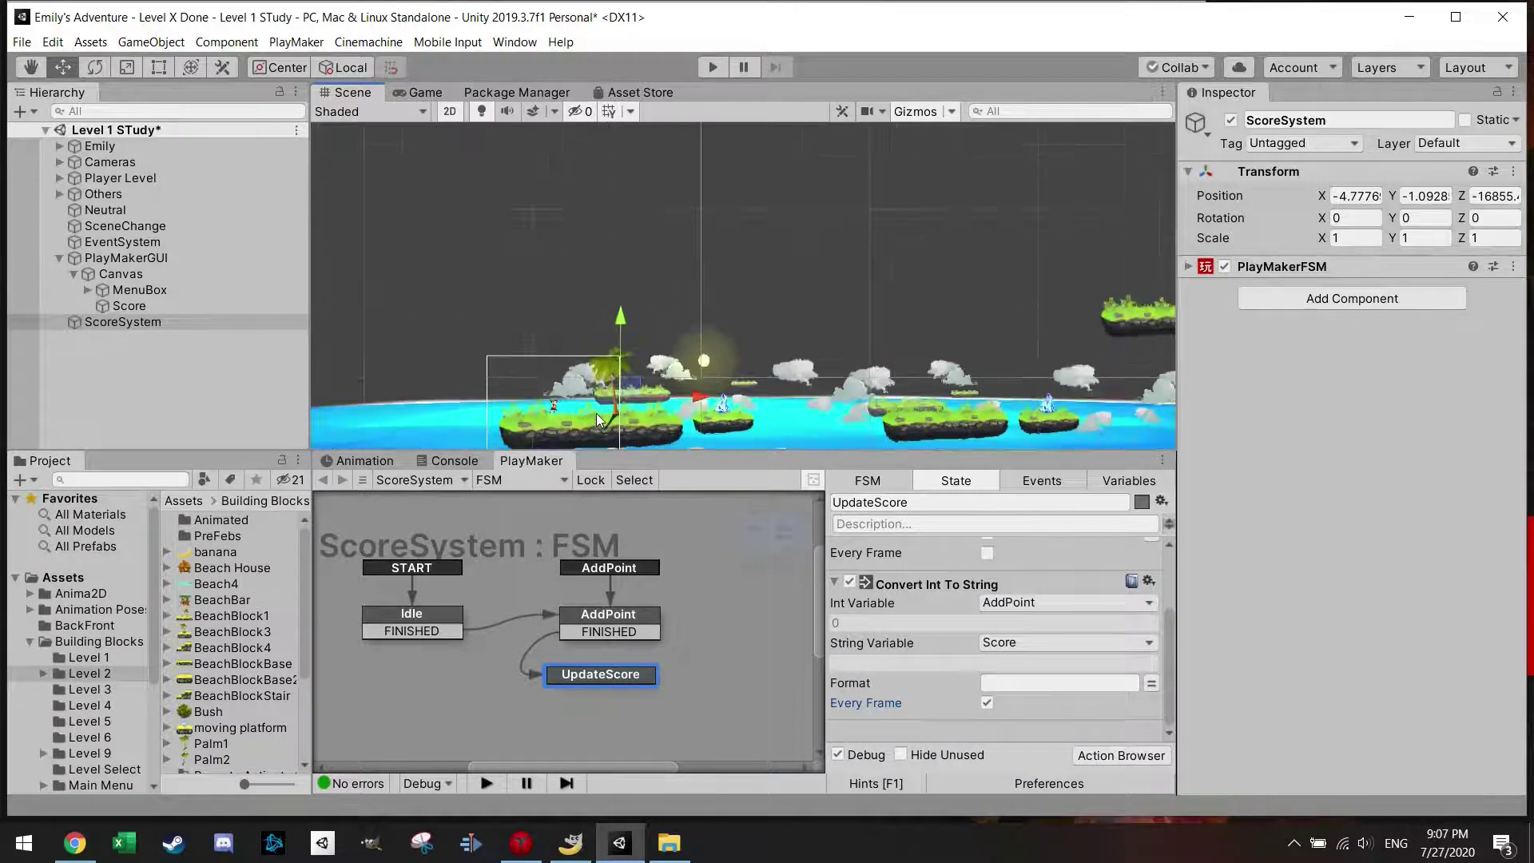
{"action": "scroll", "coordinate": [574, 285], "scroll_direction": "up", "scroll_amount": 4}
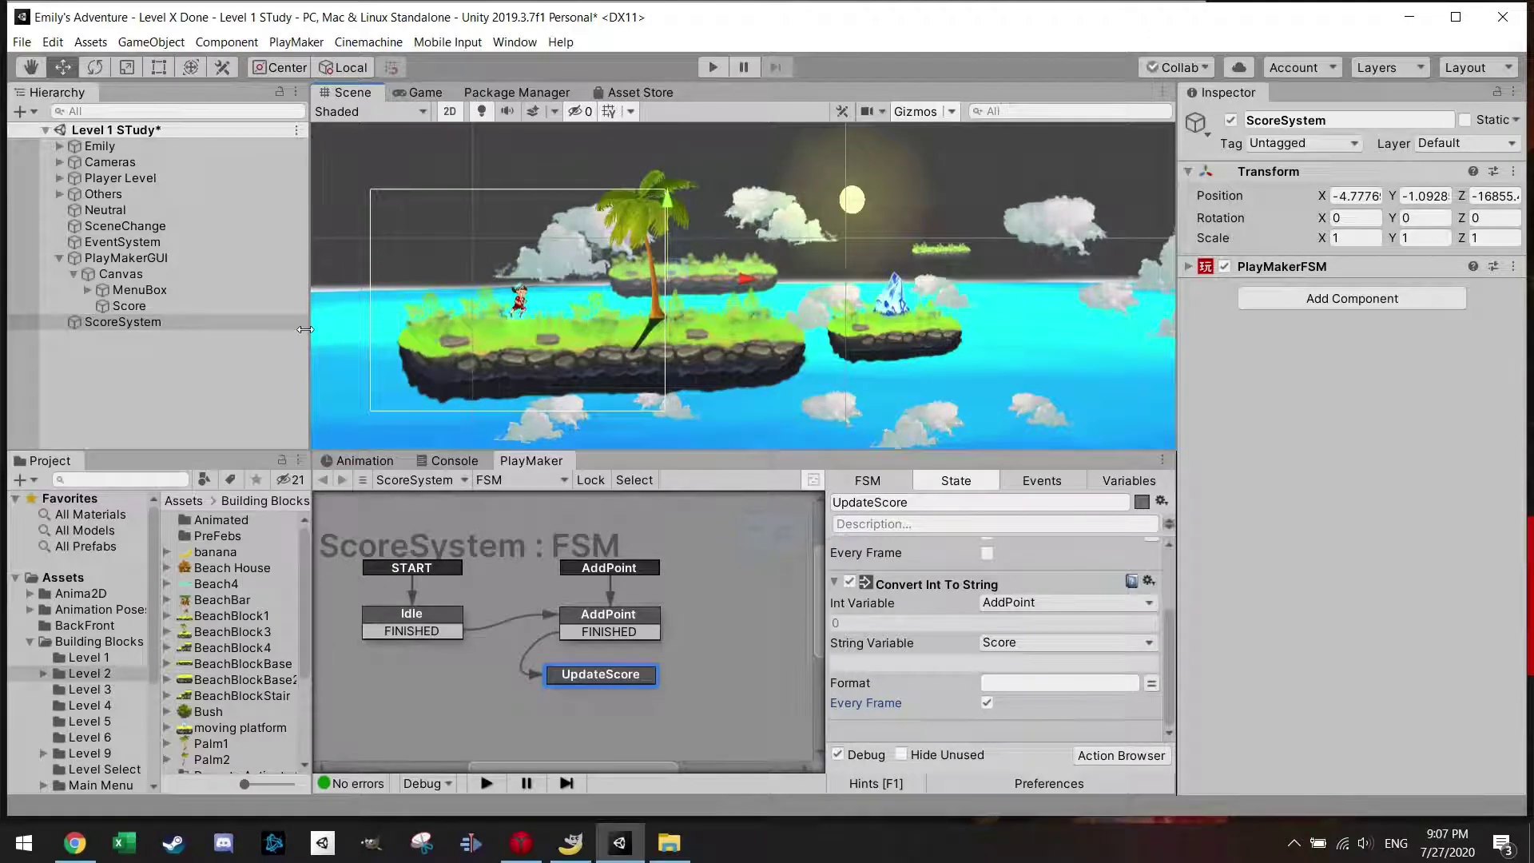
{"action": "left_click", "coordinate": [147, 363]}
Create an empty GameObject from the Hierarchy context menu, rename it Collectible, and select it
{"action": "right_click", "coordinate": [127, 361]}
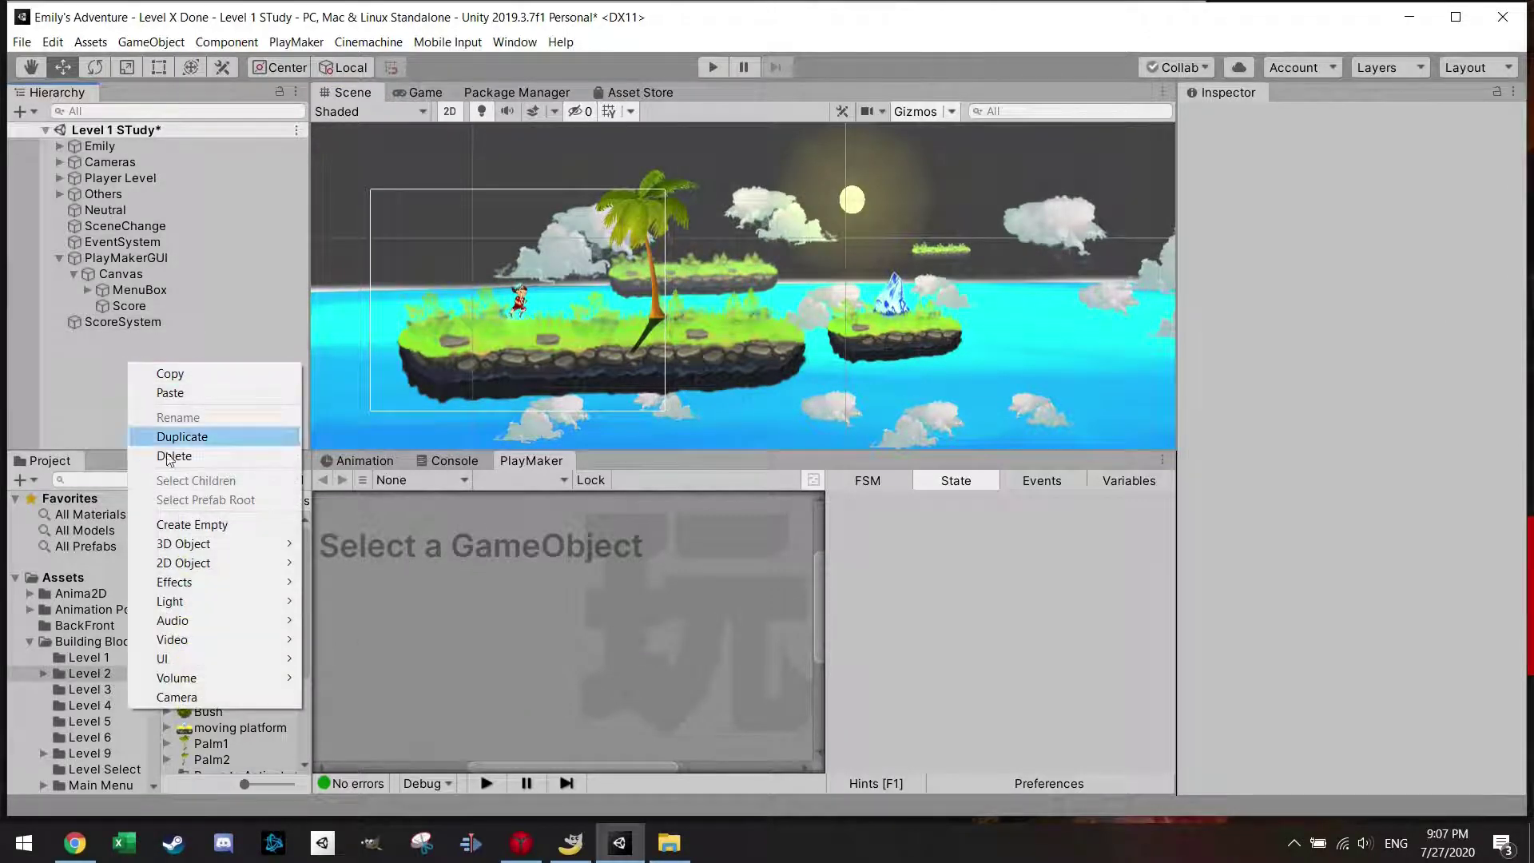
{"action": "left_click", "coordinate": [205, 523]}
{"action": "left_click", "coordinate": [1278, 119]}
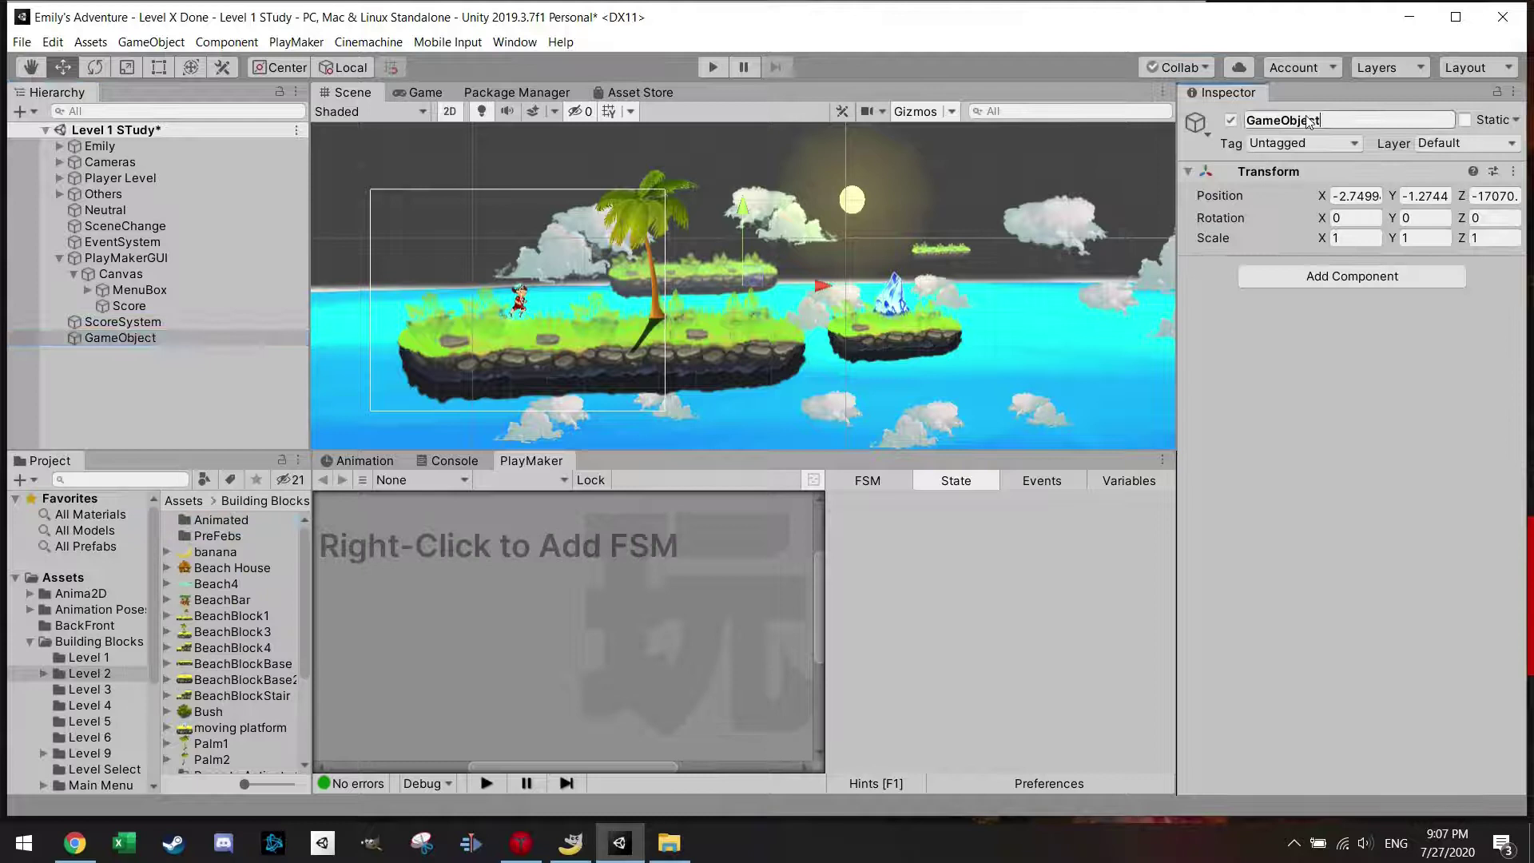
{"action": "type", "text": "Coll"}
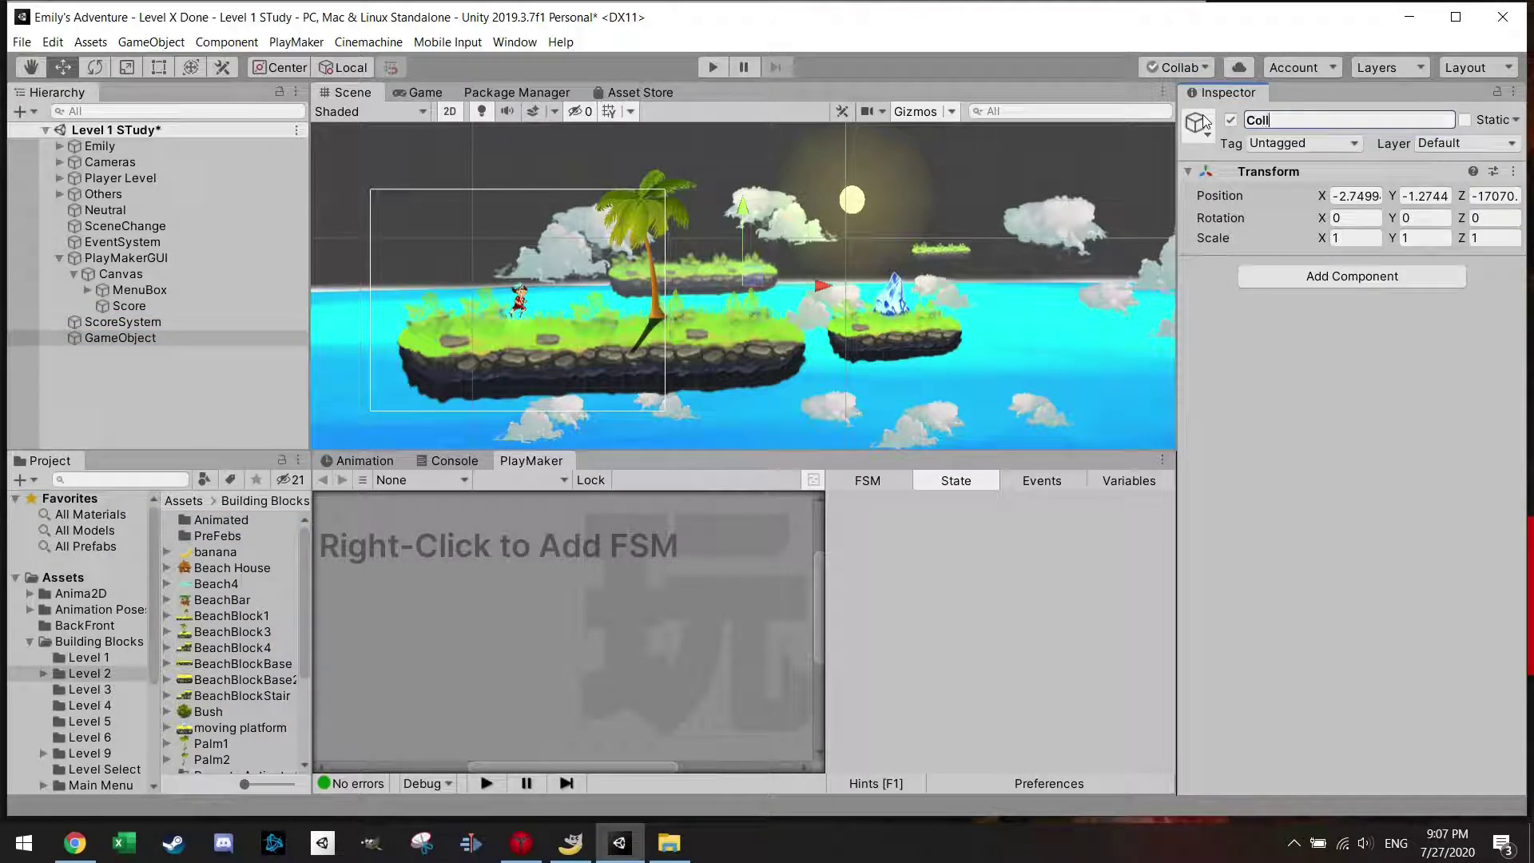
{"action": "type", "text": "ectible"}
{"action": "key", "text": "Return"}
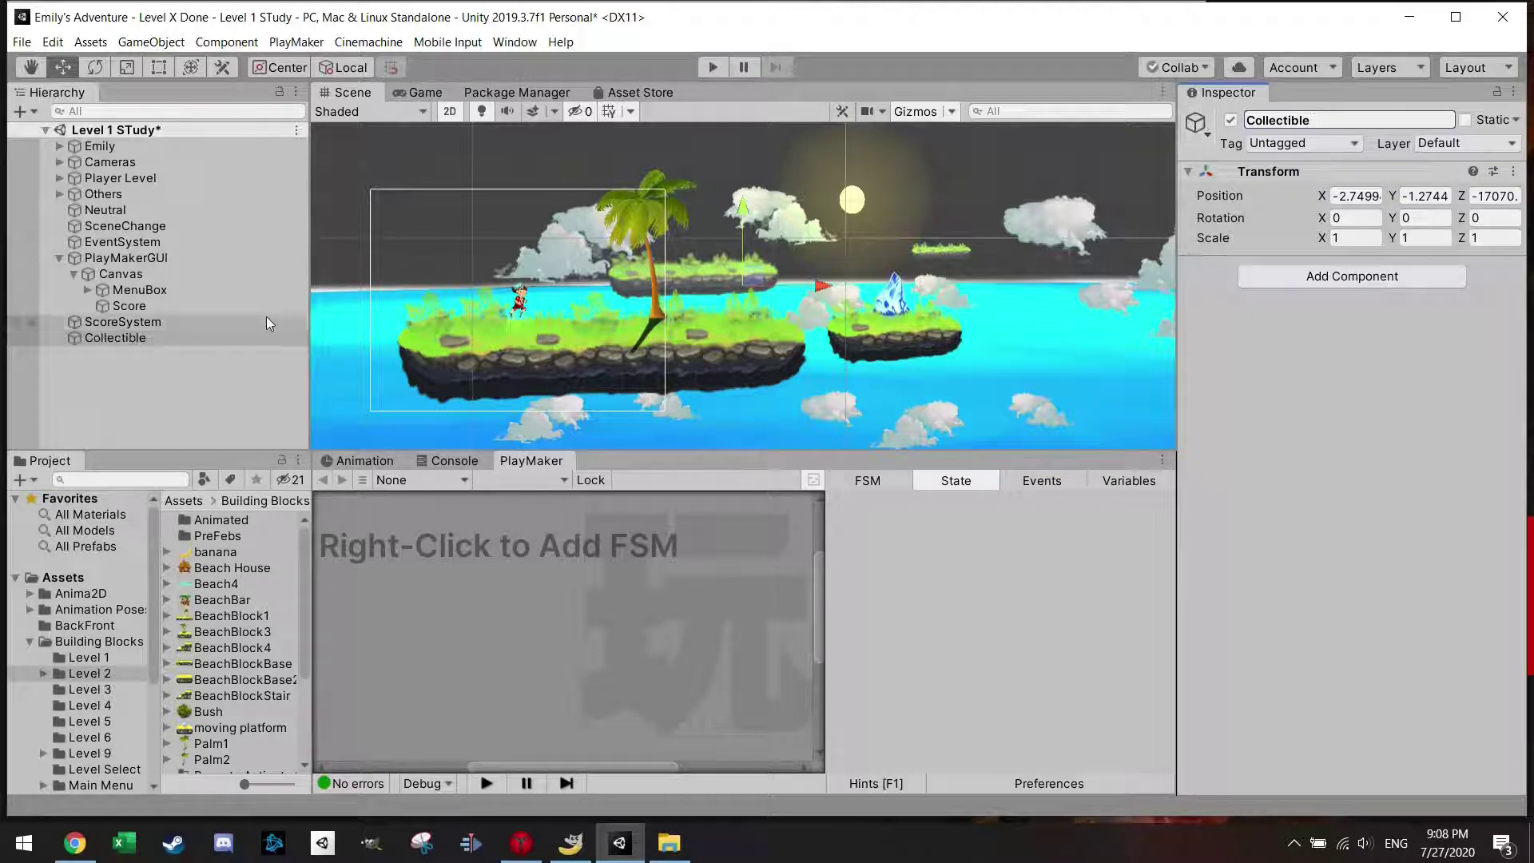
{"action": "left_click", "coordinate": [187, 339]}
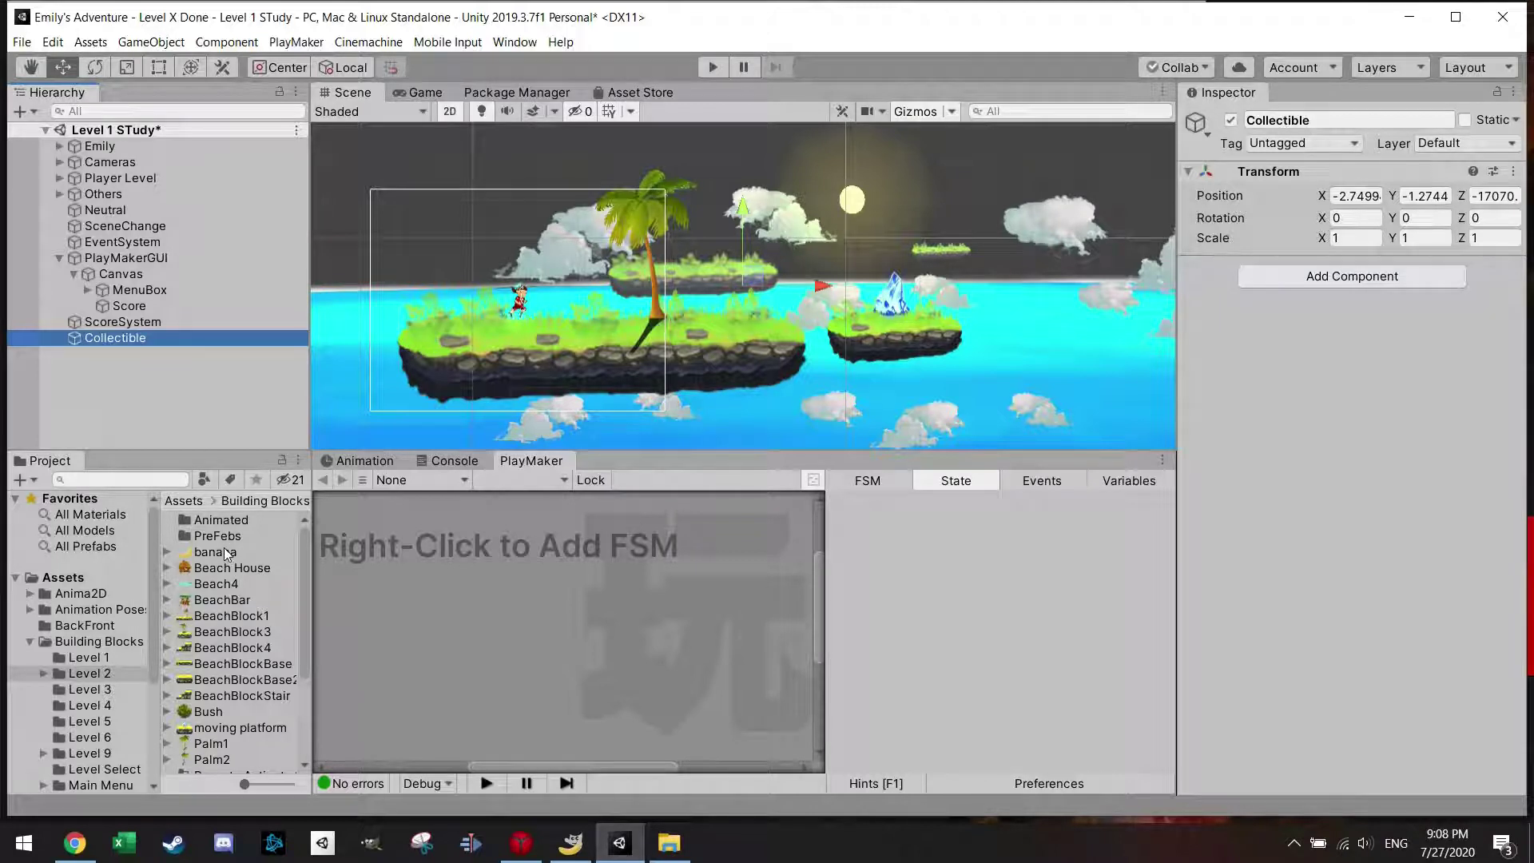
Place the banana sprite in the scene, scale it to 0.05 on X and Y, and reposition it
{"action": "left_click_drag", "start_coordinate": [222, 545], "coordinate": [692, 248]}
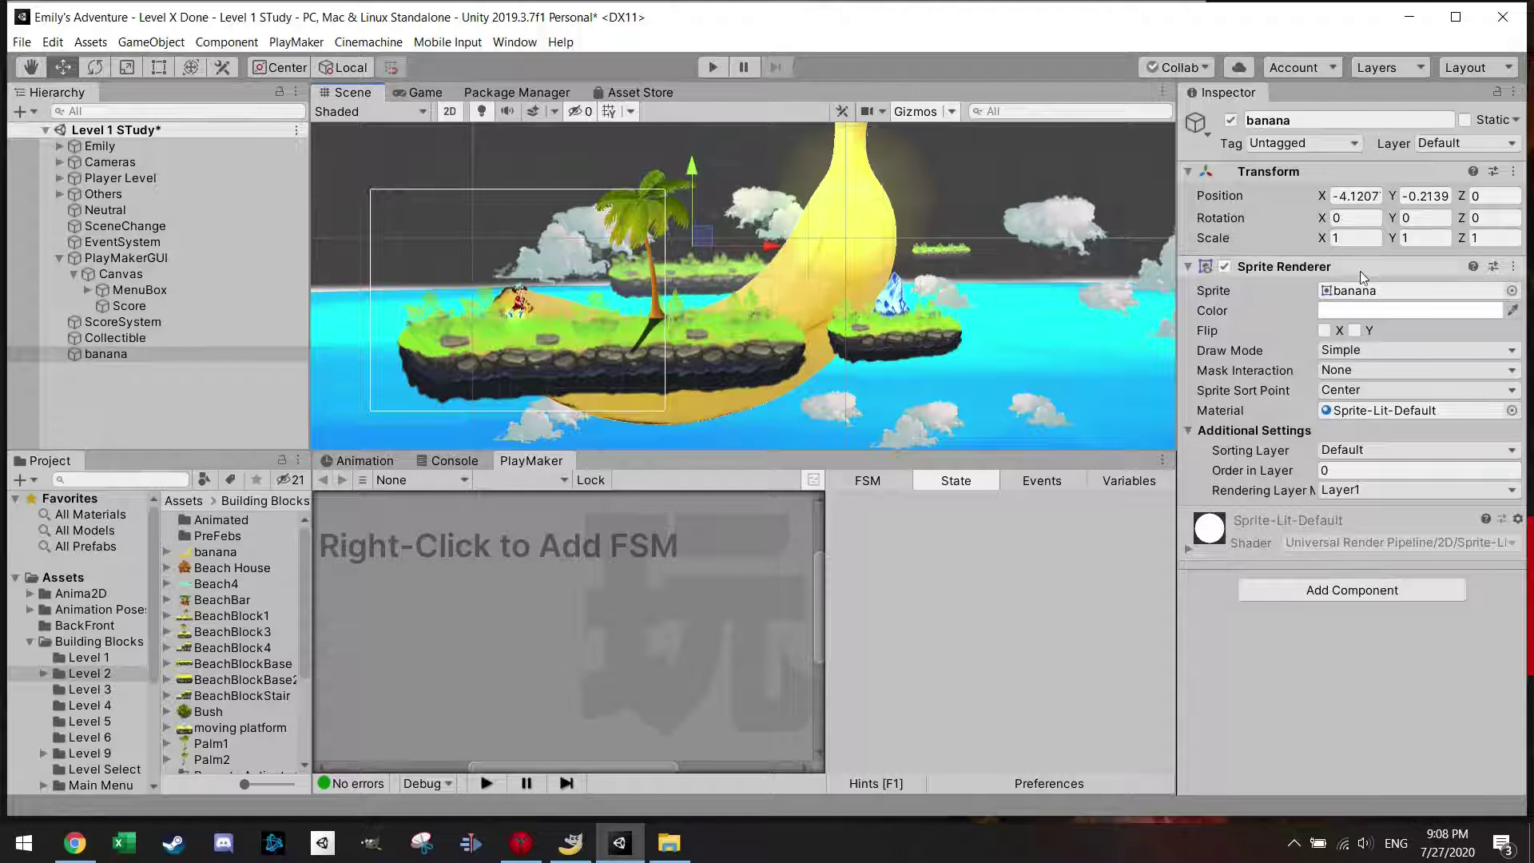
{"action": "left_click", "coordinate": [1286, 238]}
{"action": "type", "text": "0.0"}
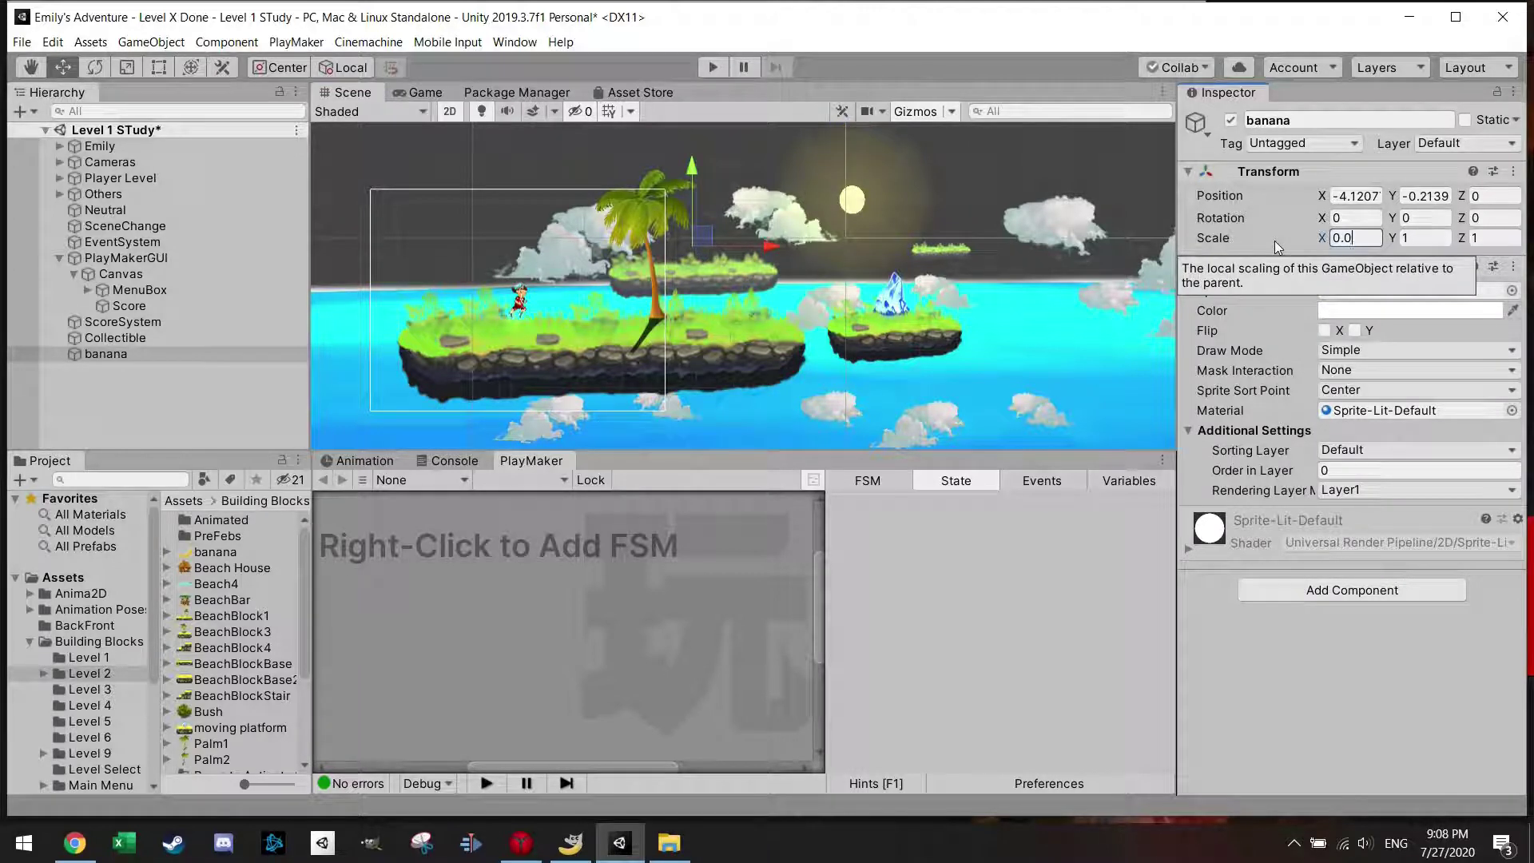
{"action": "type", "text": "5"}
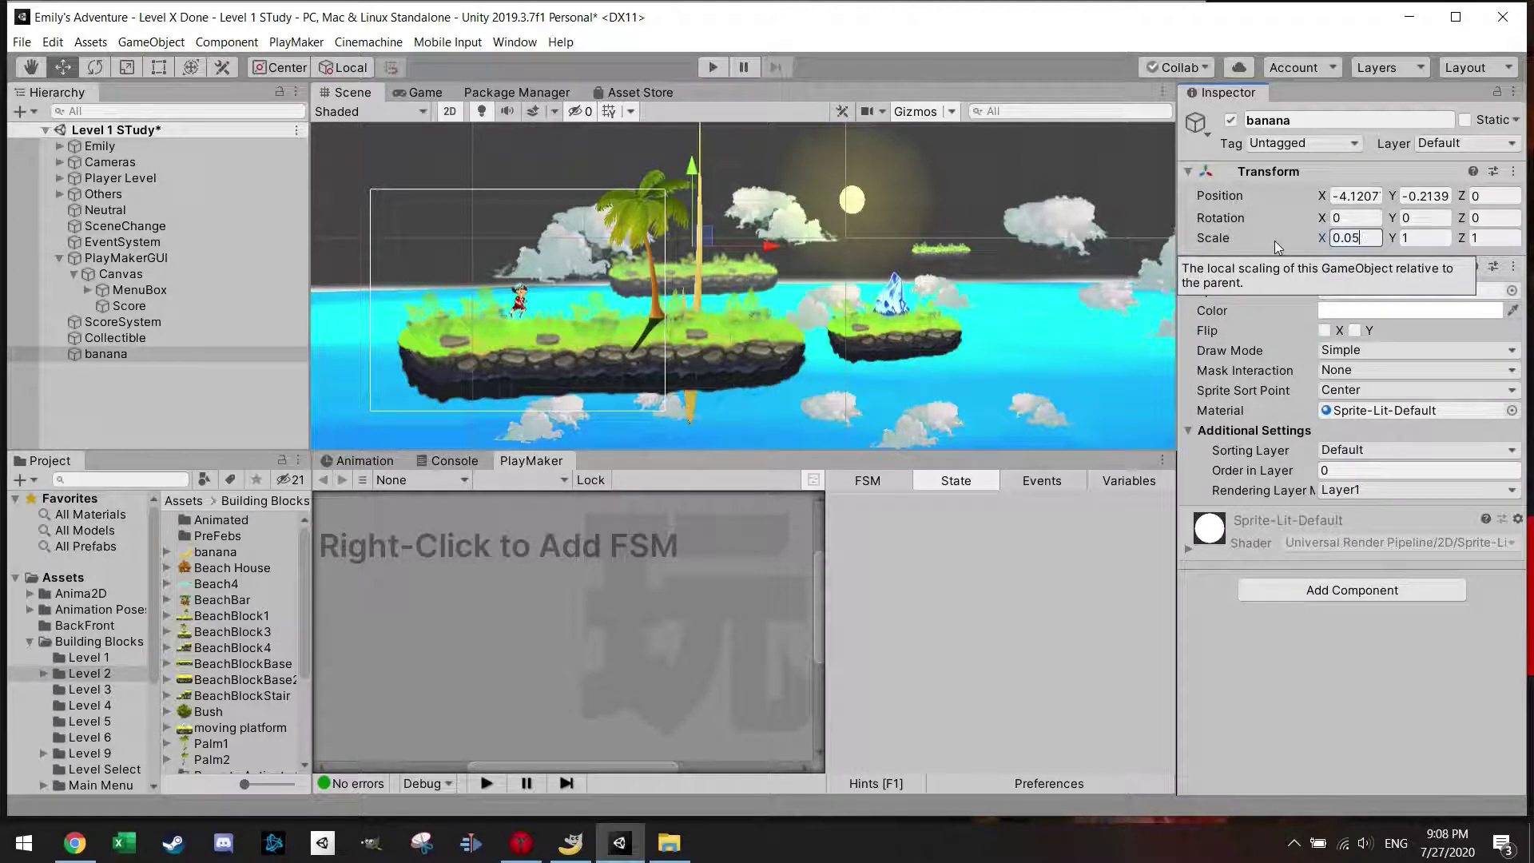
{"action": "left_click", "coordinate": [1418, 238]}
{"action": "type", "text": "0.0"}
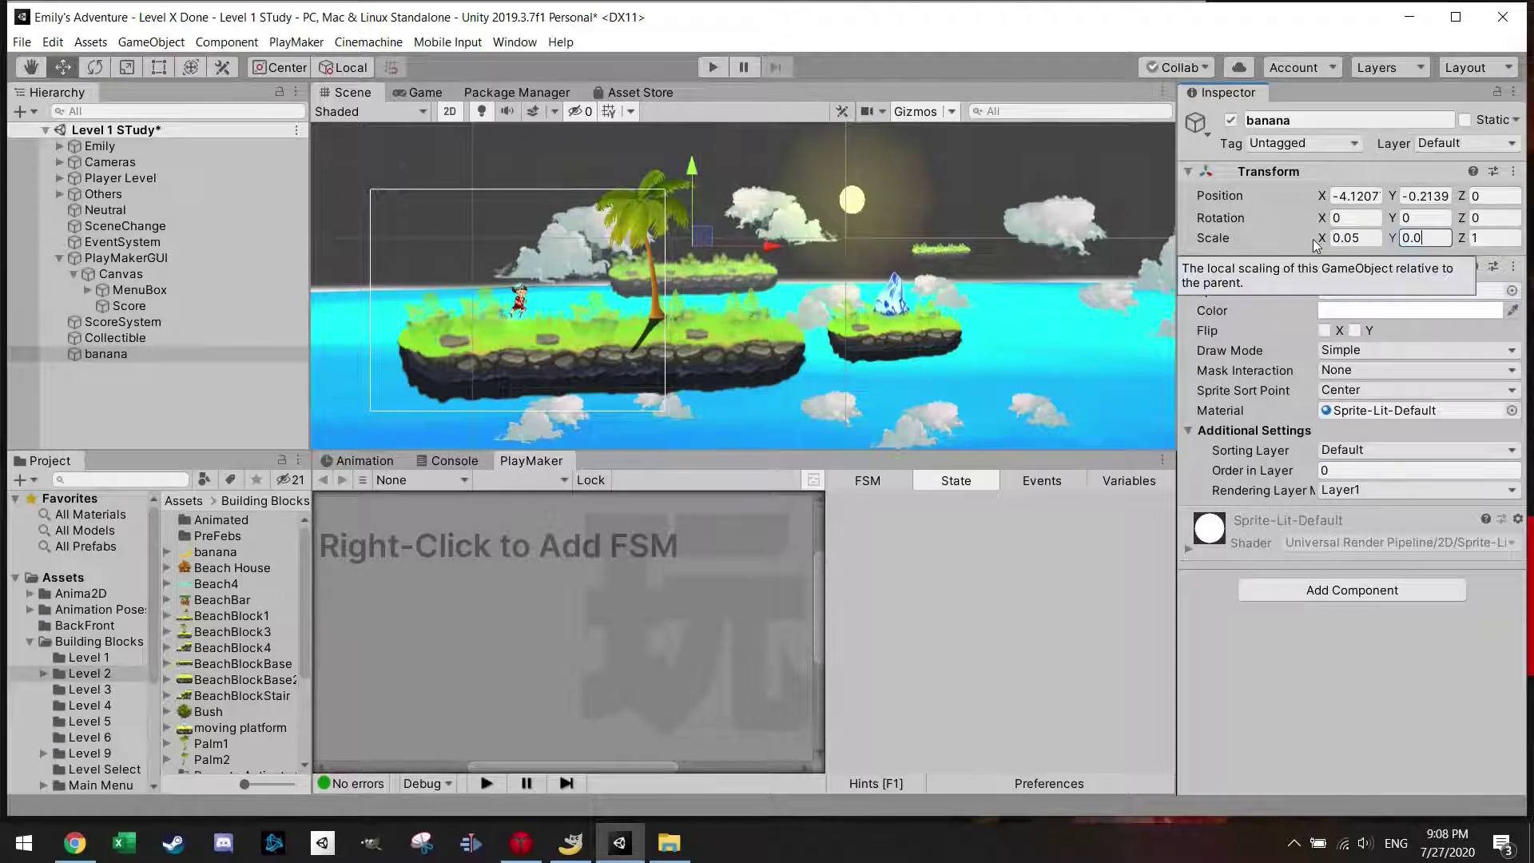
{"action": "type", "text": "5"}
{"action": "left_click_drag", "start_coordinate": [702, 235], "coordinate": [615, 273]}
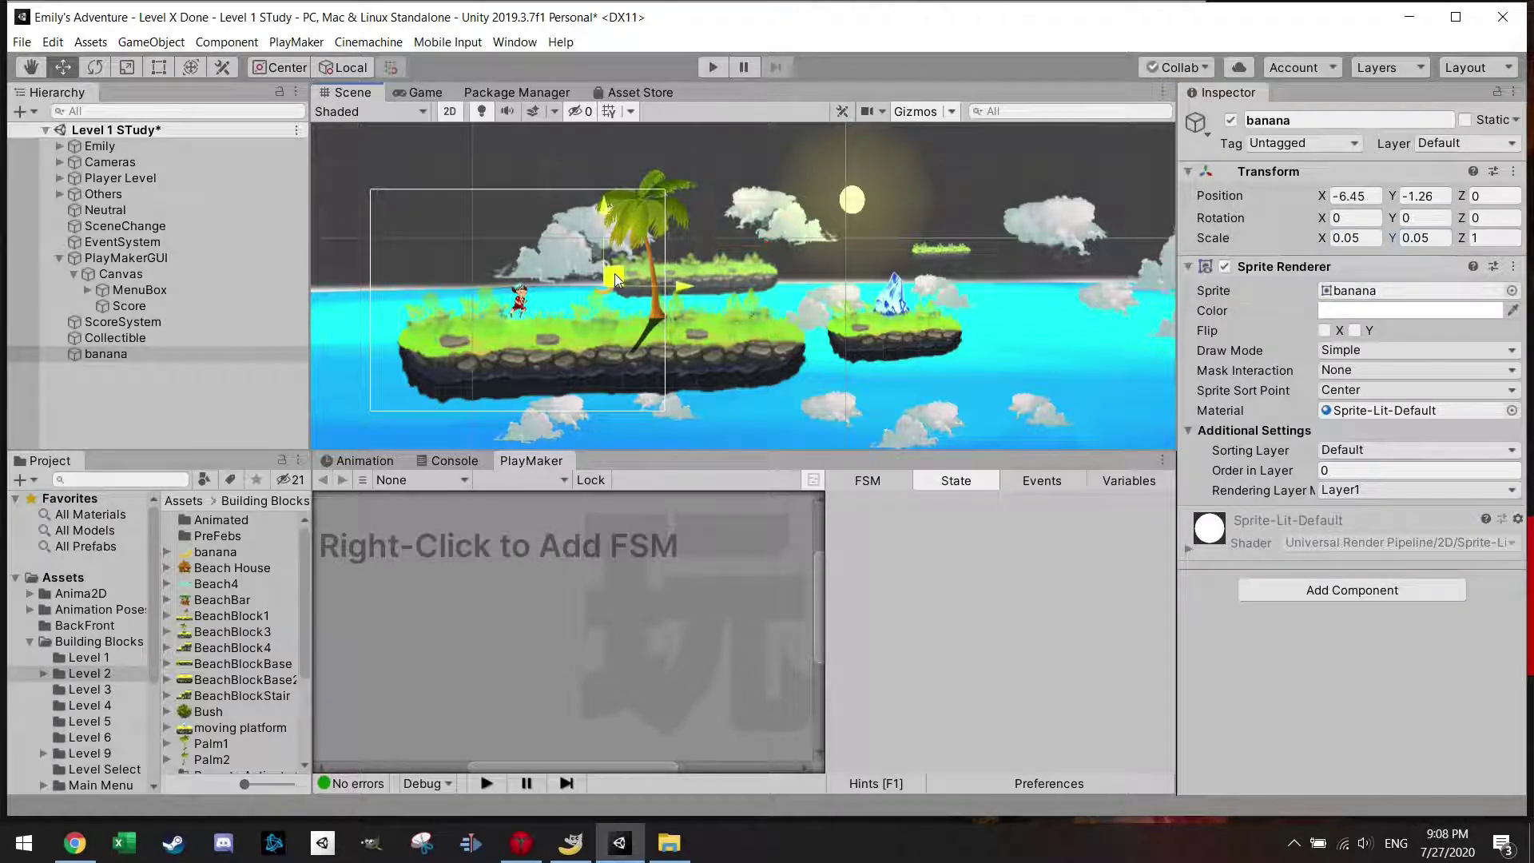
Put the banana on the Player sorting layer, nudge it lower, and nest it under Collectible
{"action": "left_click", "coordinate": [1378, 449]}
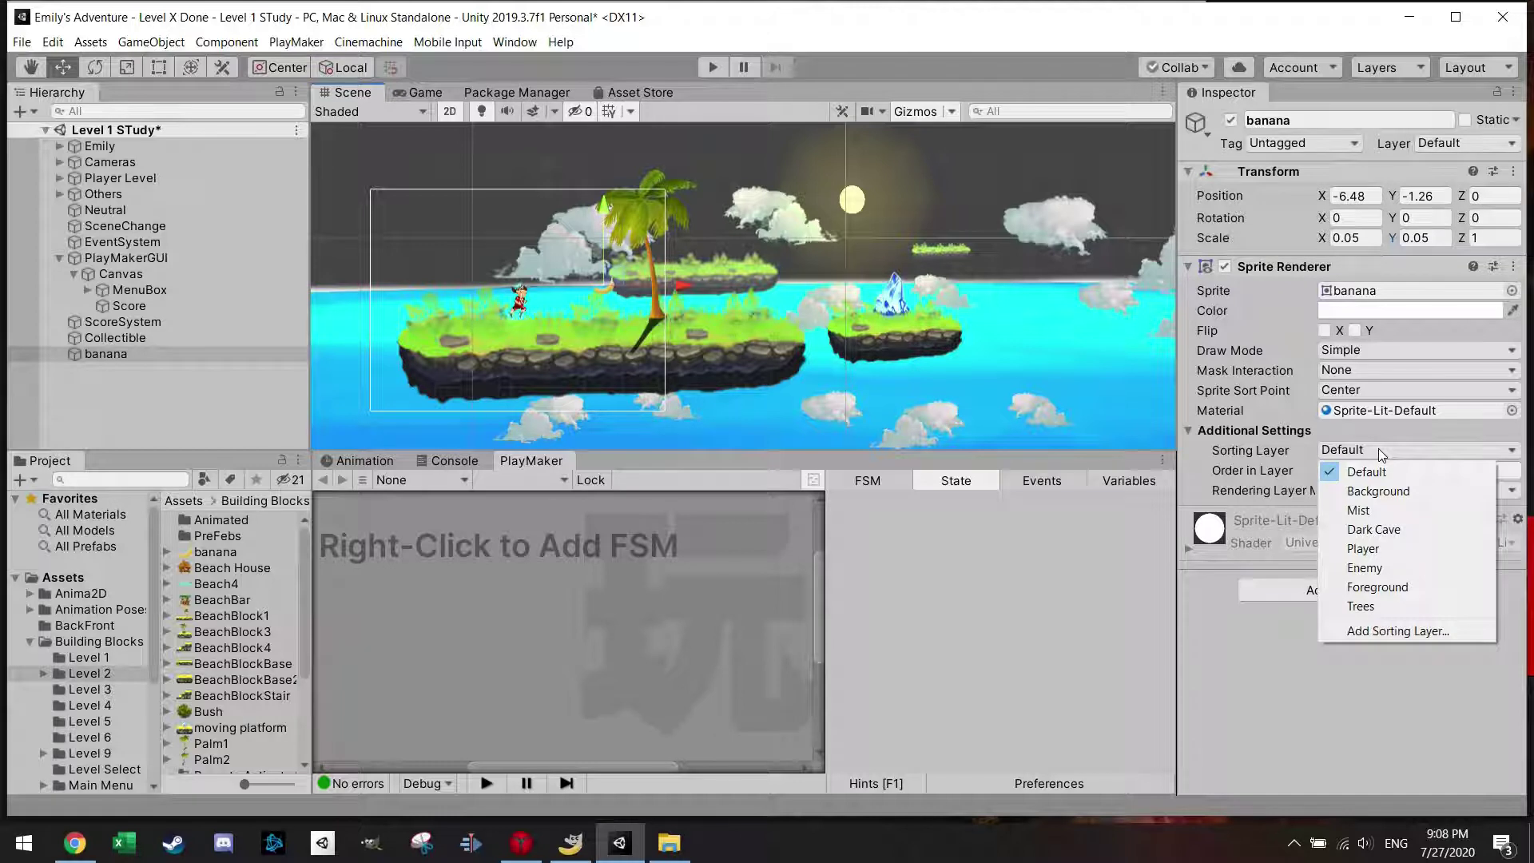
{"action": "left_click", "coordinate": [1368, 548]}
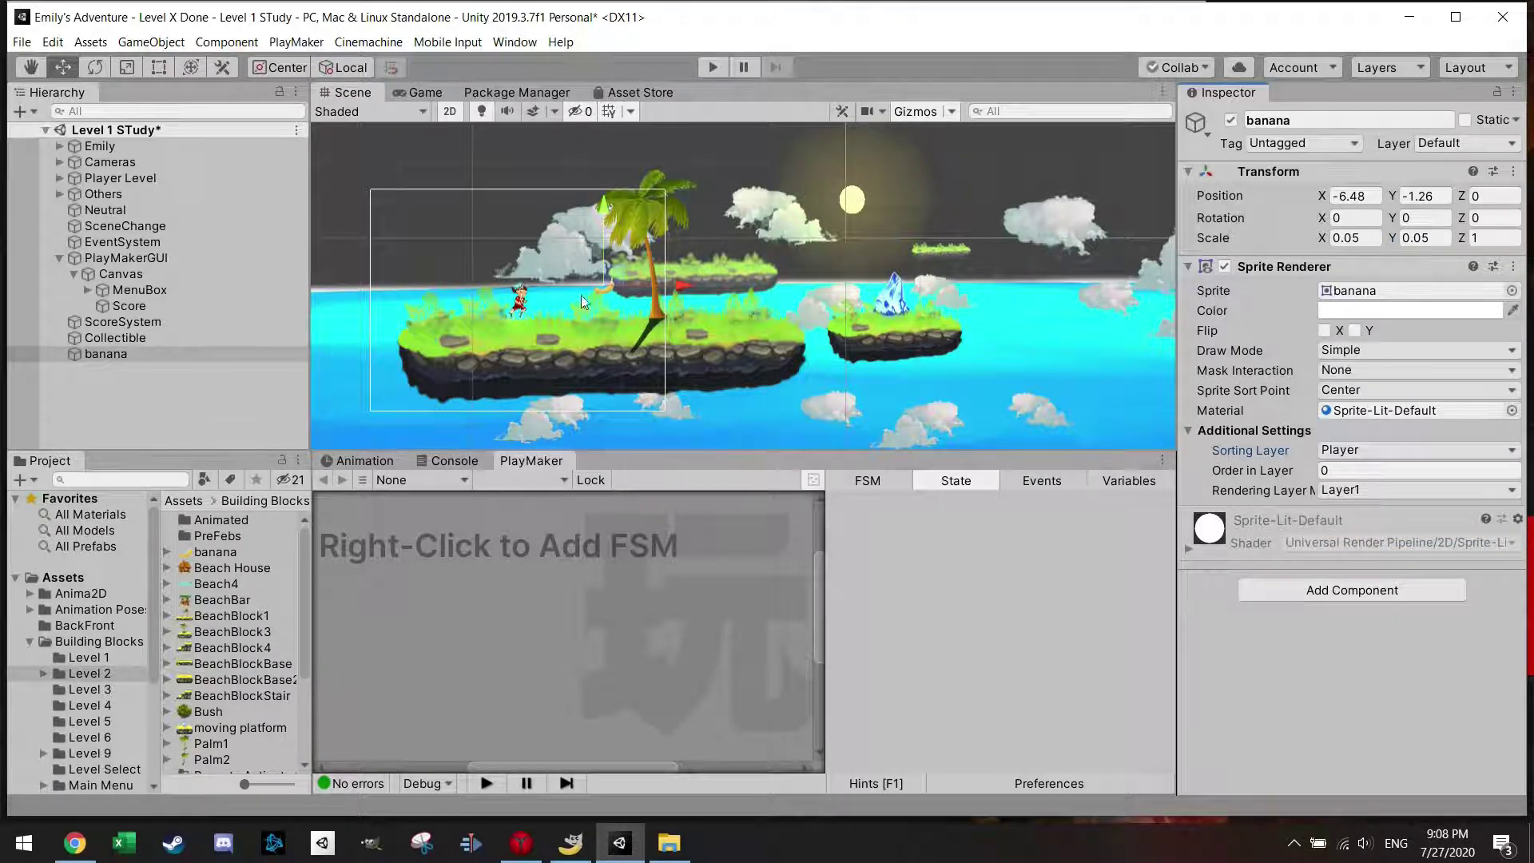
{"action": "mouse_move", "coordinate": [623, 276]}
{"action": "left_mouse_down"}
{"action": "mouse_move", "coordinate": [620, 323]}
{"action": "mouse_move", "coordinate": [617, 292]}
{"action": "left_mouse_up"}
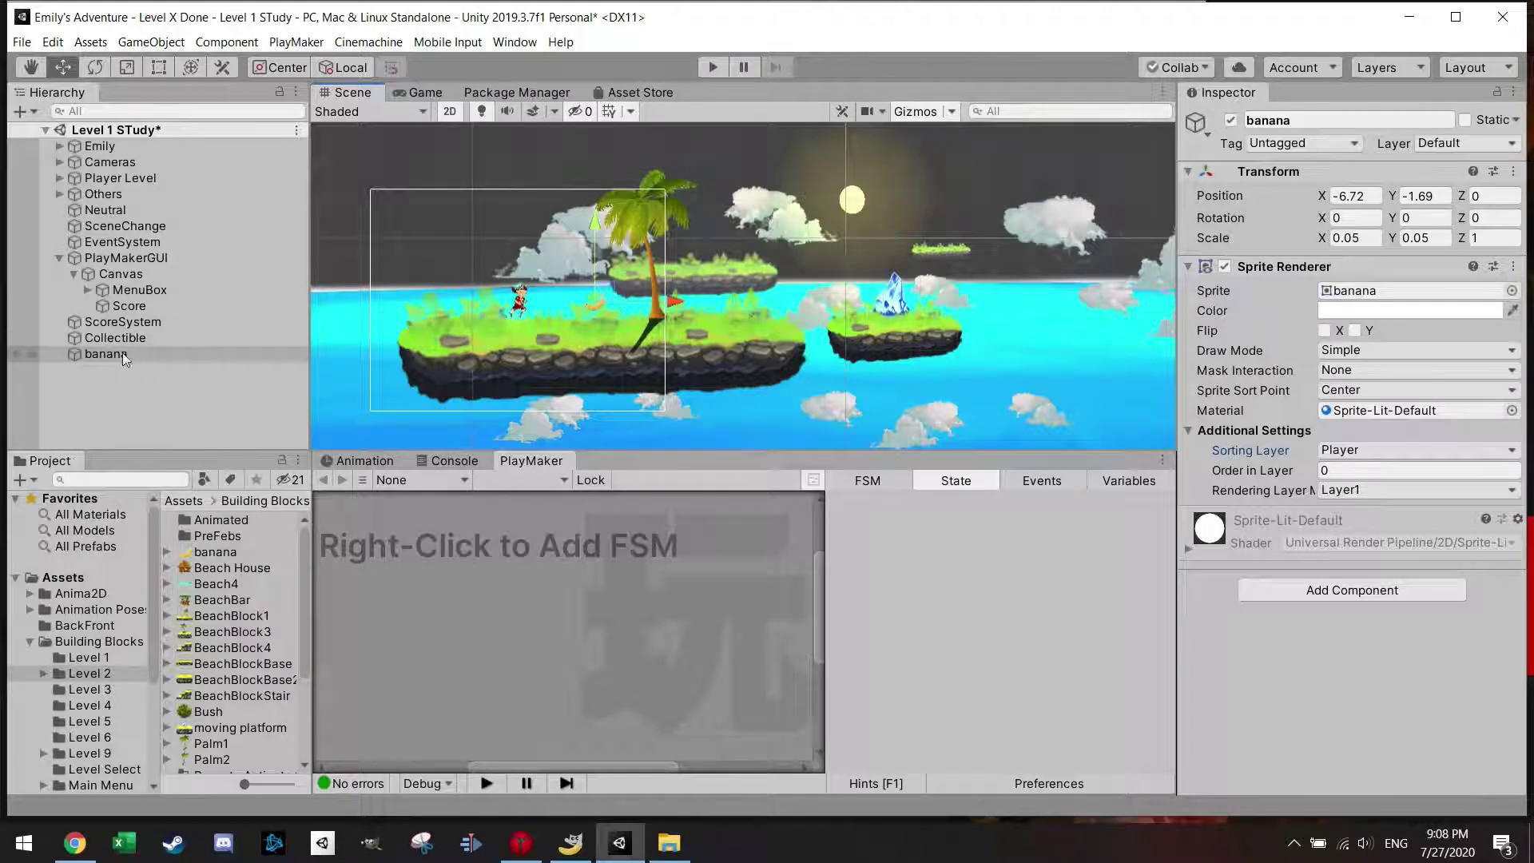
{"action": "left_click_drag", "start_coordinate": [148, 354], "coordinate": [141, 339]}
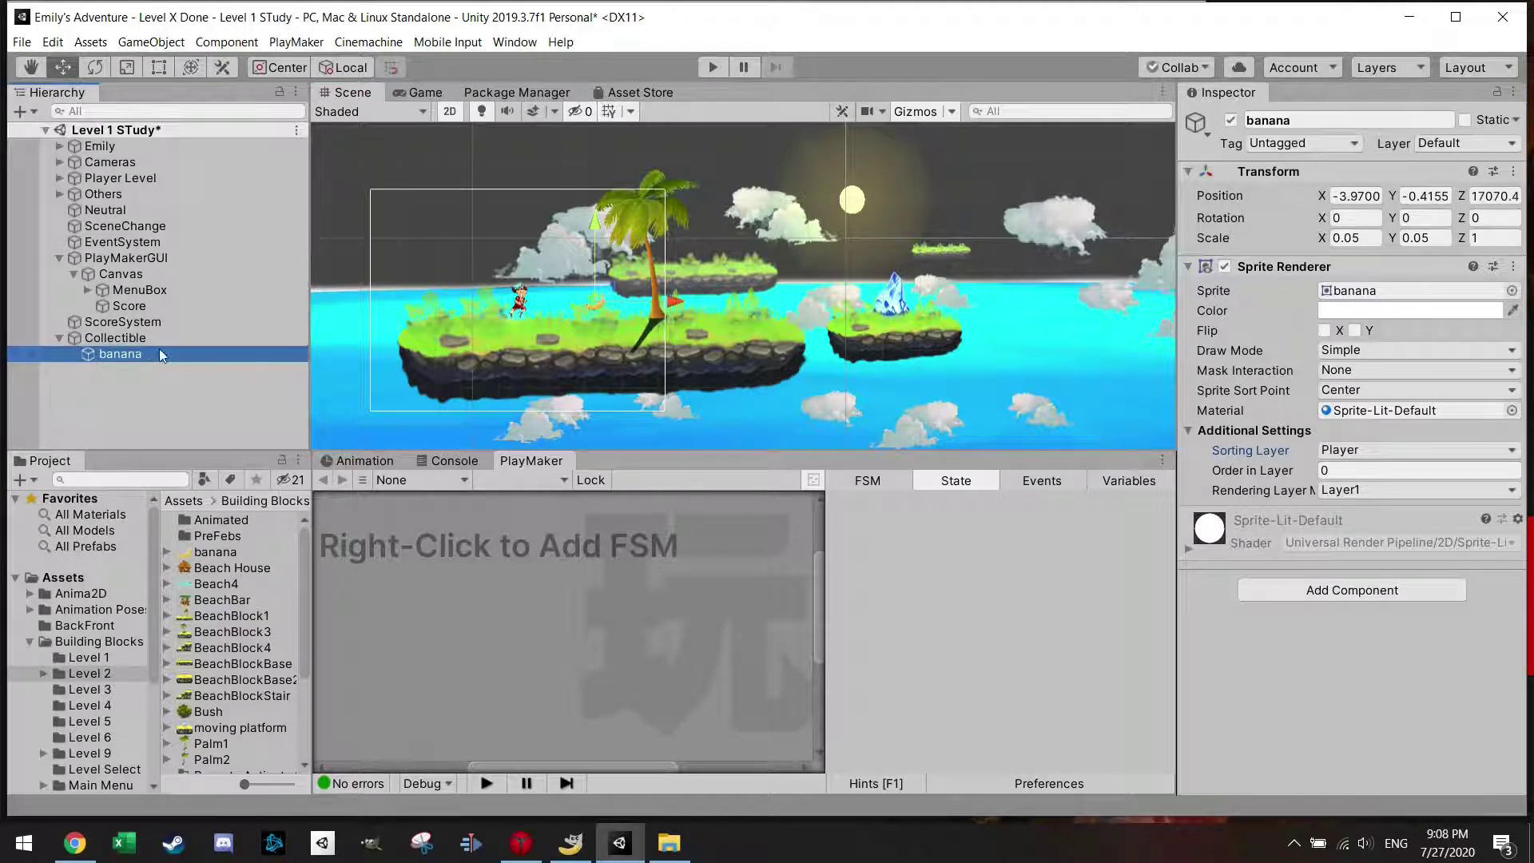
Add a trigger Circle Collider 2D to the banana and enlarge its radius to about 8.27
{"action": "left_click", "coordinate": [1317, 591]}
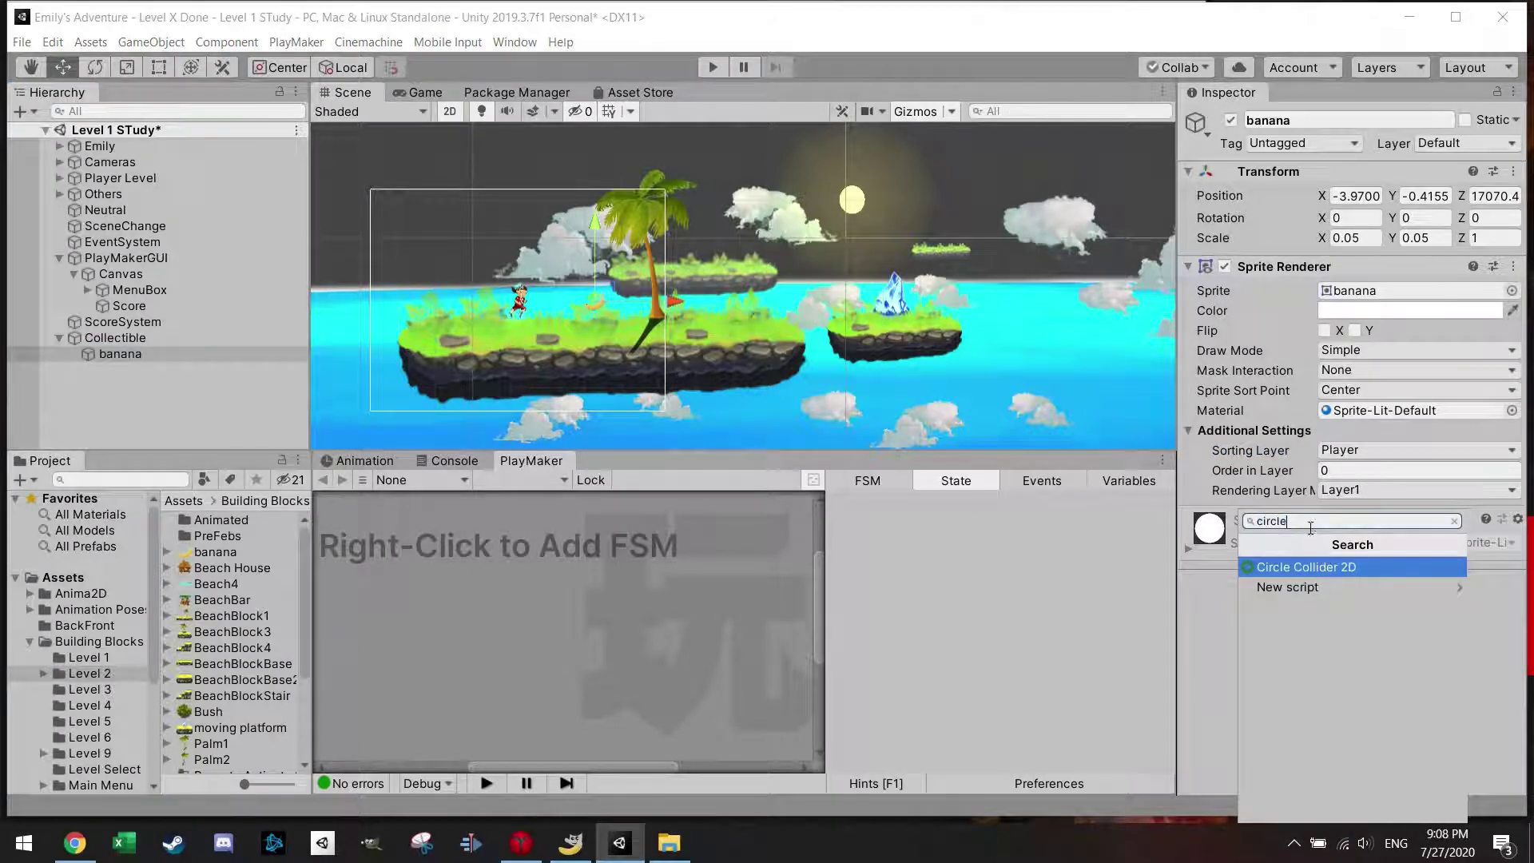
{"action": "type", "text": "circle"}
{"action": "left_click", "coordinate": [1320, 570]}
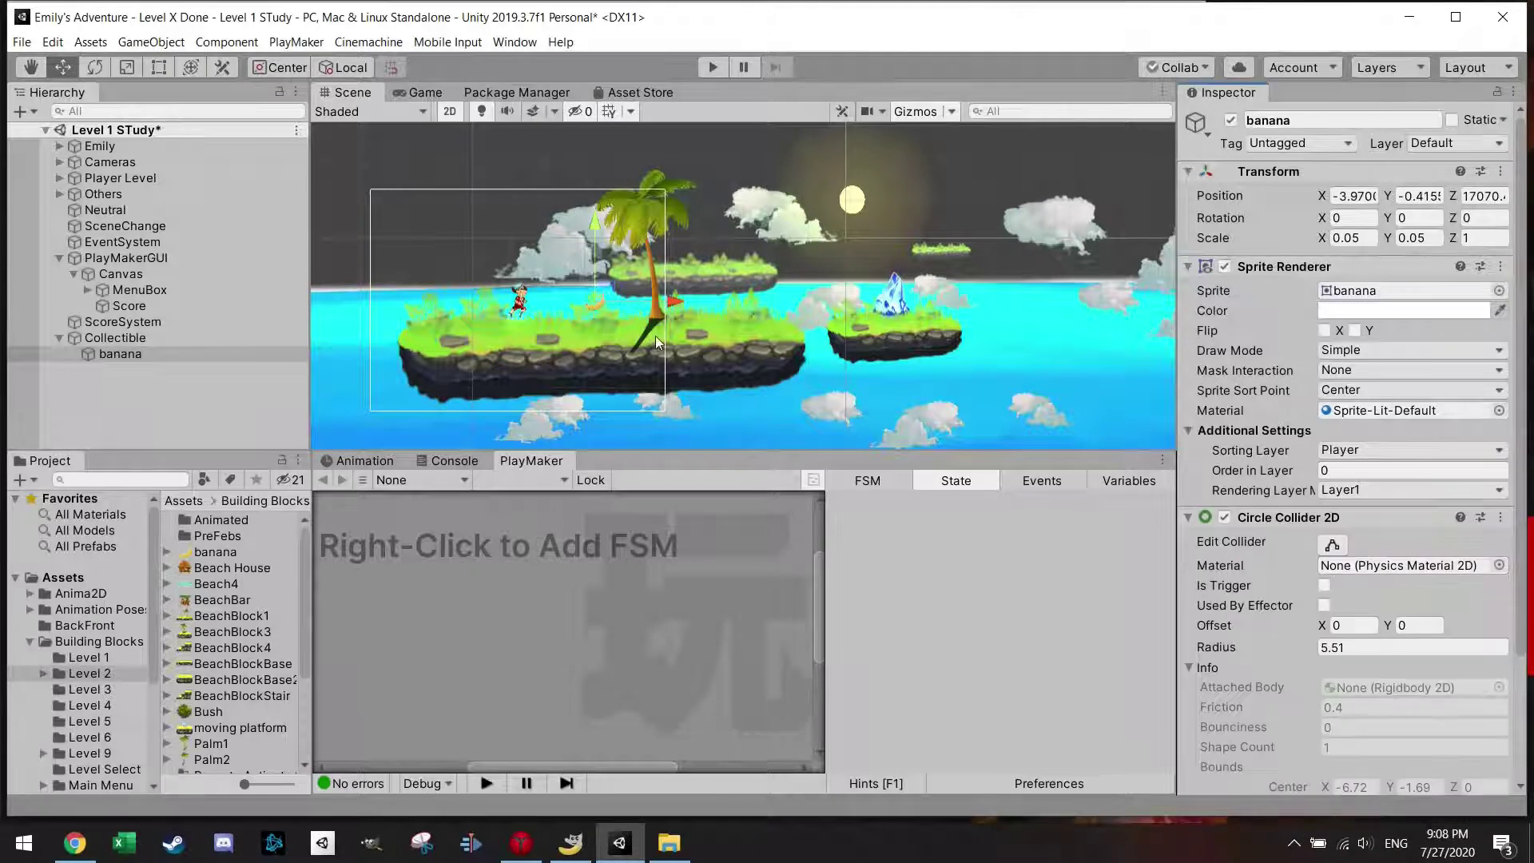
{"action": "scroll", "coordinate": [591, 327], "scroll_direction": "up", "scroll_amount": 1}
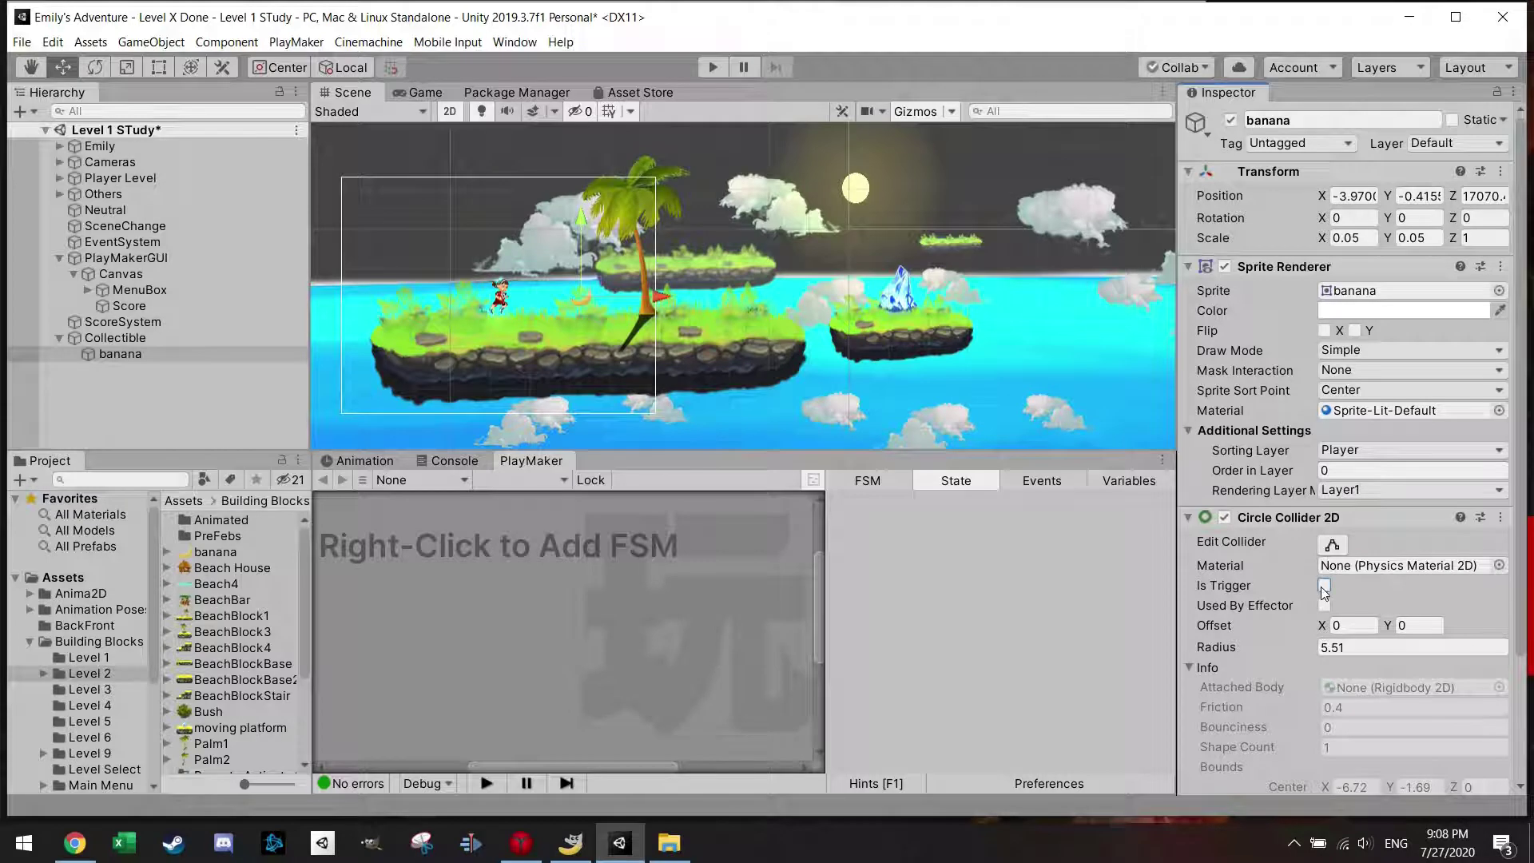
{"action": "left_click", "coordinate": [1332, 544]}
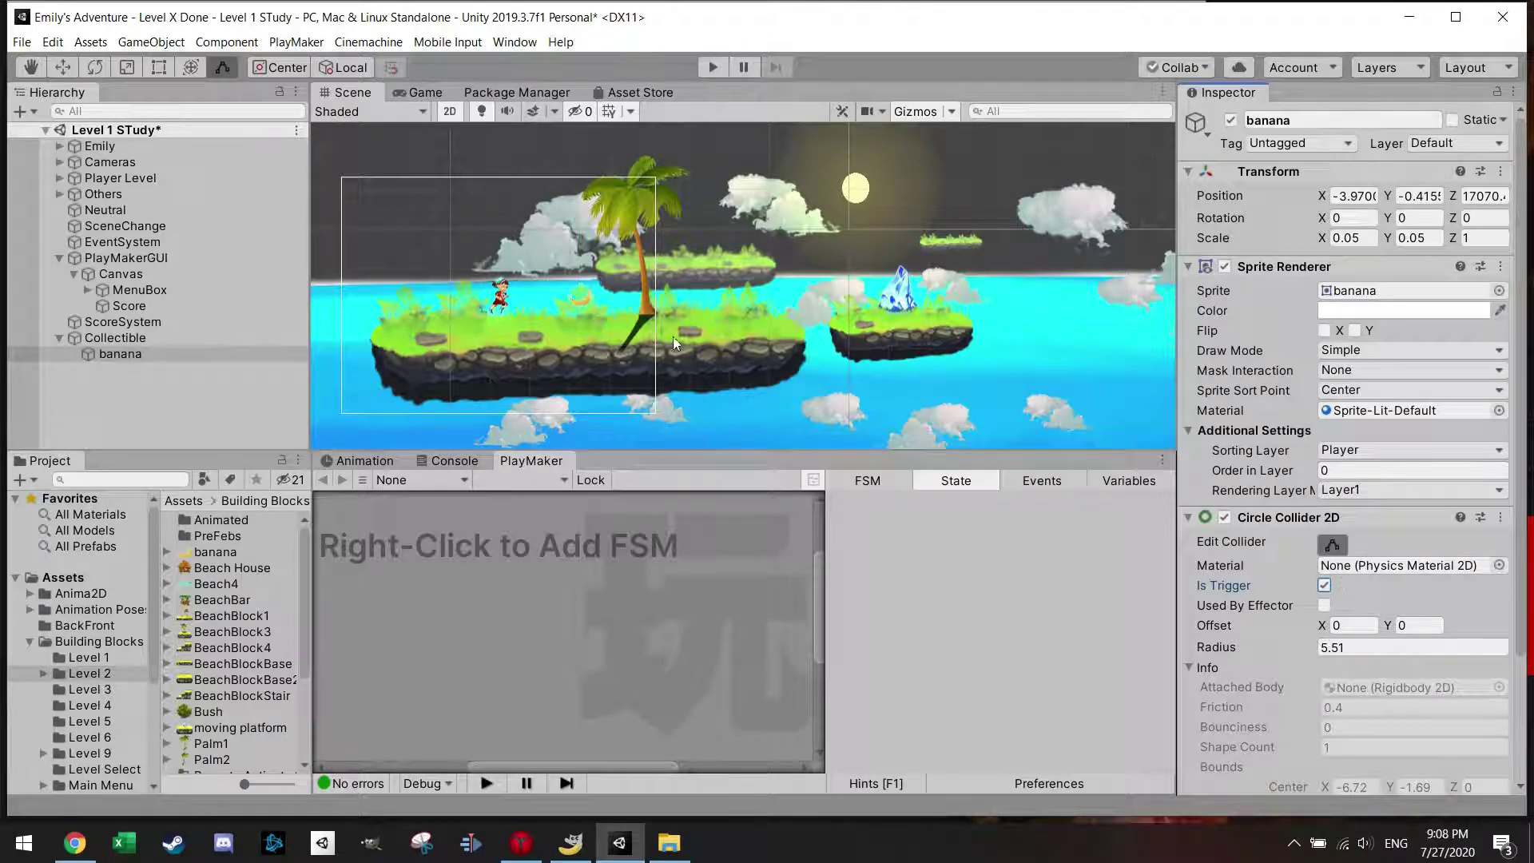
{"action": "left_click_drag", "start_coordinate": [591, 296], "coordinate": [564, 295]}
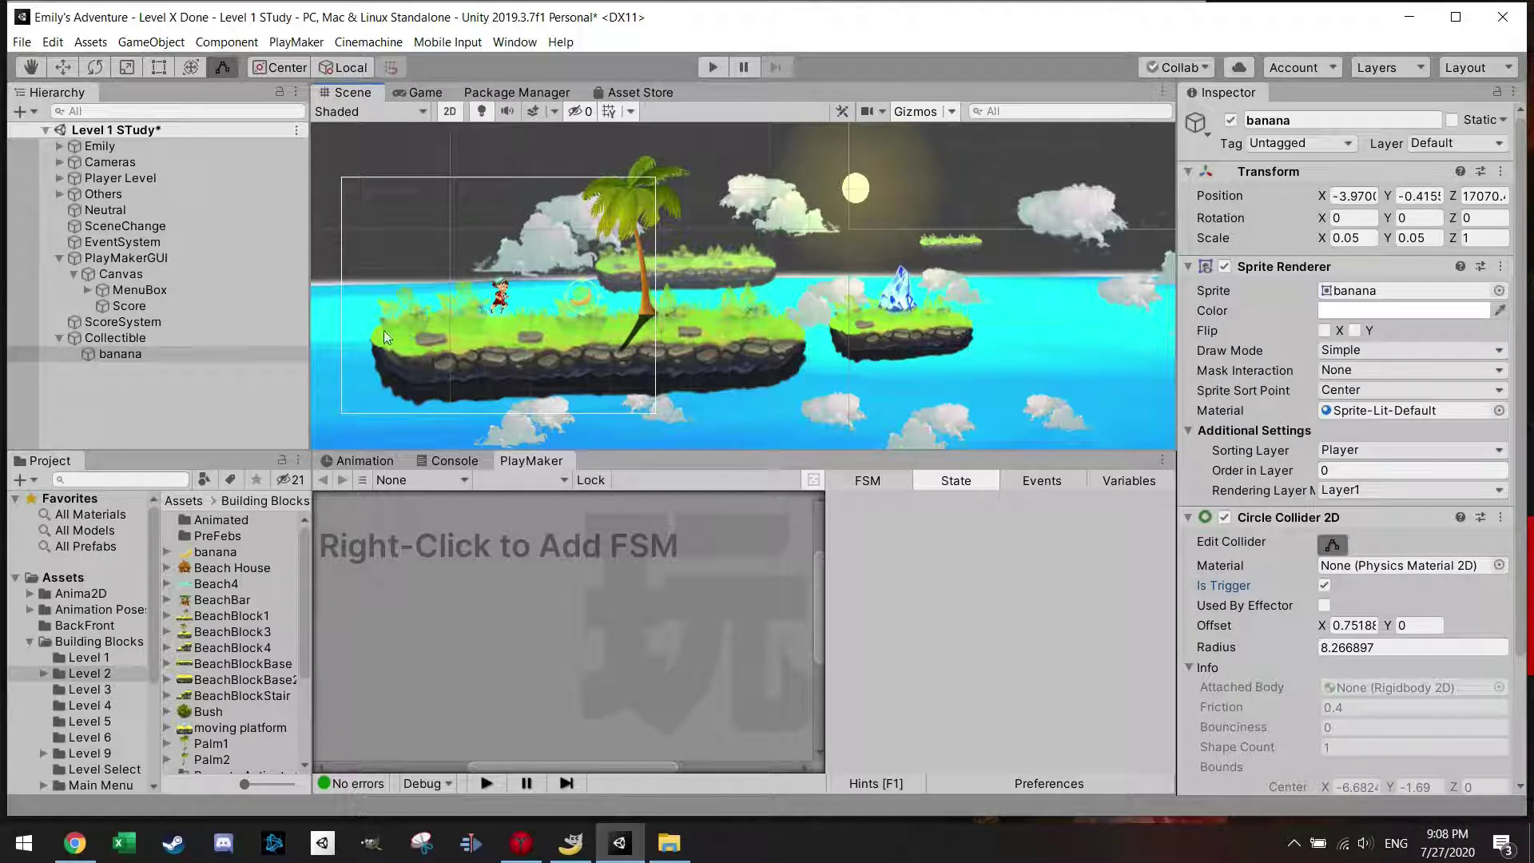
Add an FSM to the banana and rename its first state to Trigger
{"action": "right_click", "coordinate": [459, 557]}
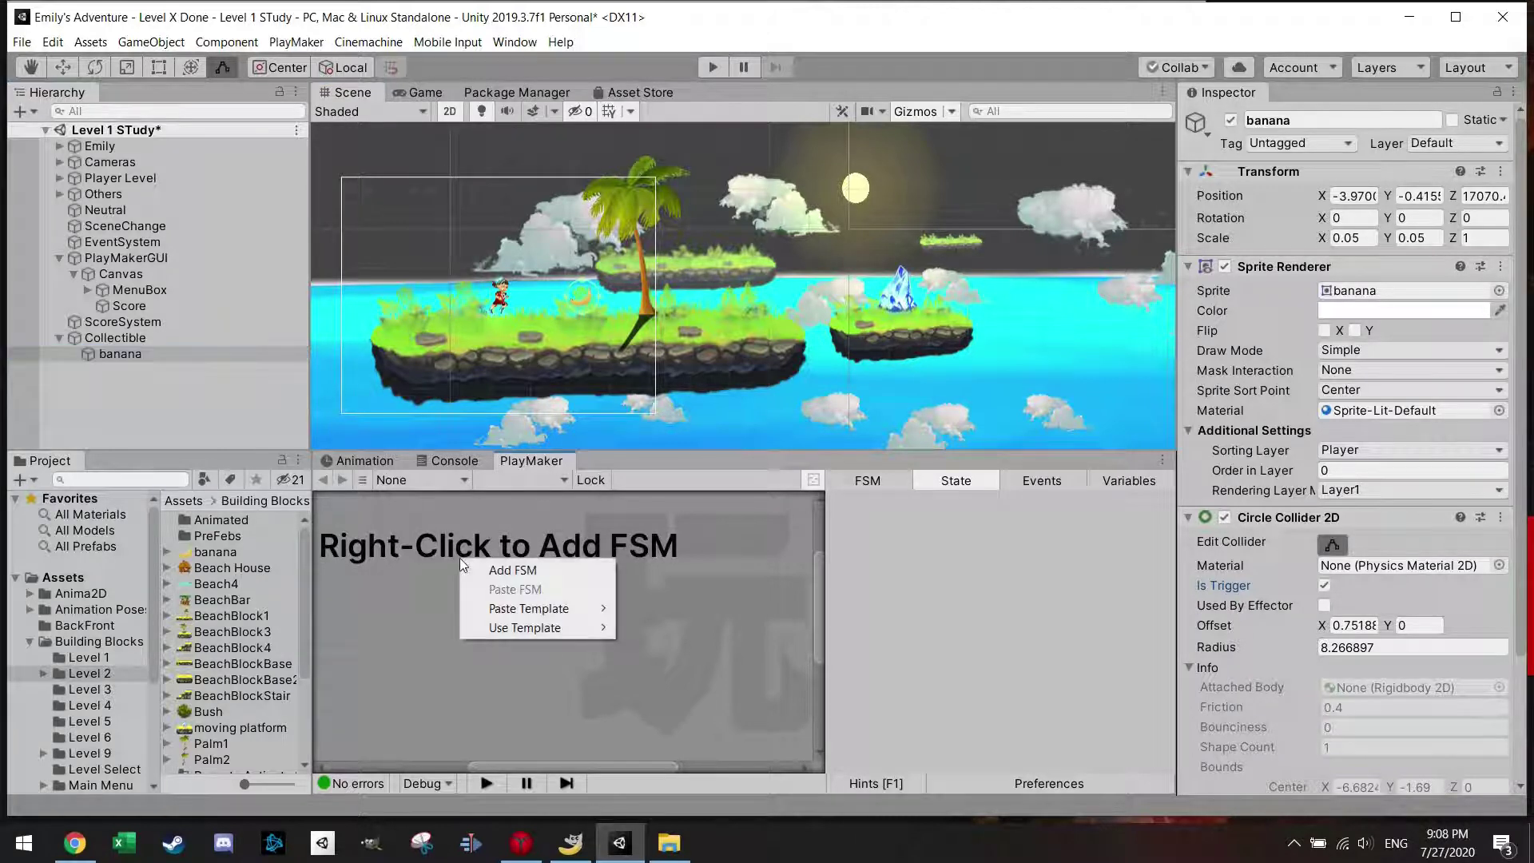
{"action": "left_click", "coordinate": [505, 571]}
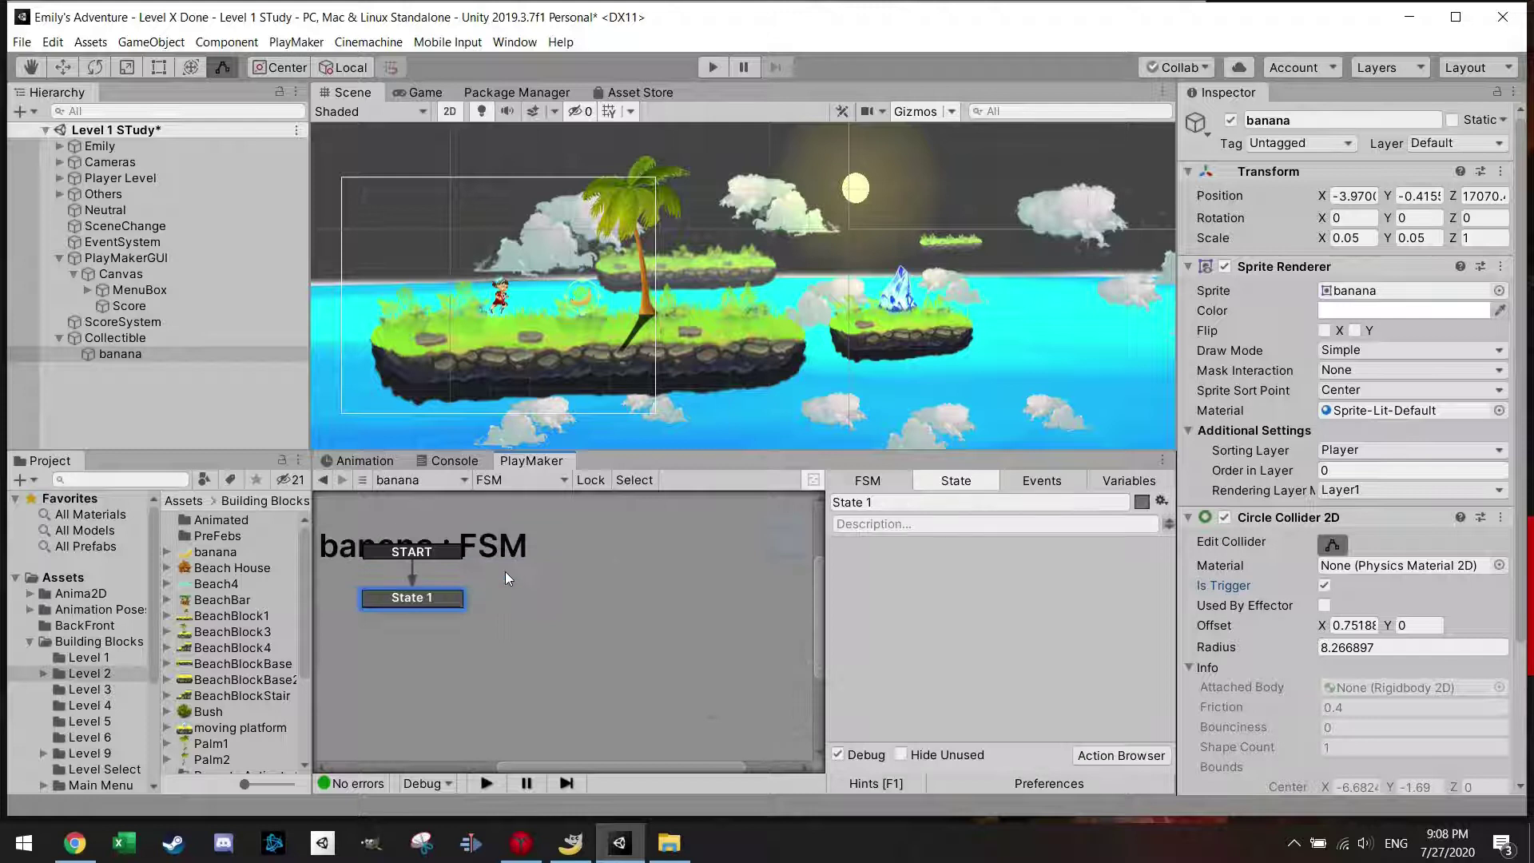
{"action": "left_click", "coordinate": [983, 502]}
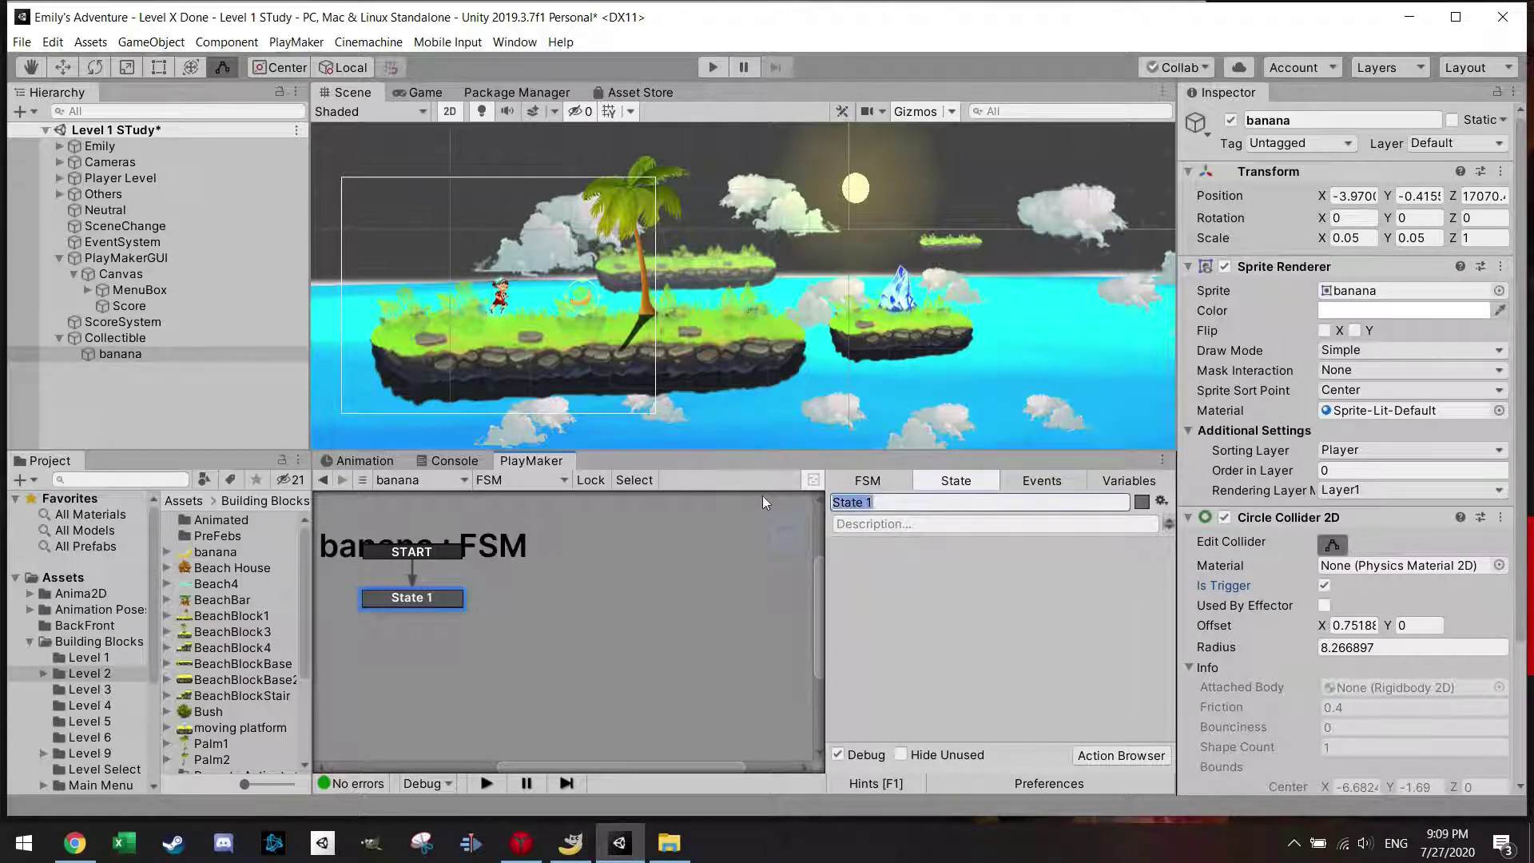
{"action": "type", "text": "Trigger"}
Add a Trigger2D Event action that reacts only to the Player tag
{"action": "left_click", "coordinate": [1115, 754]}
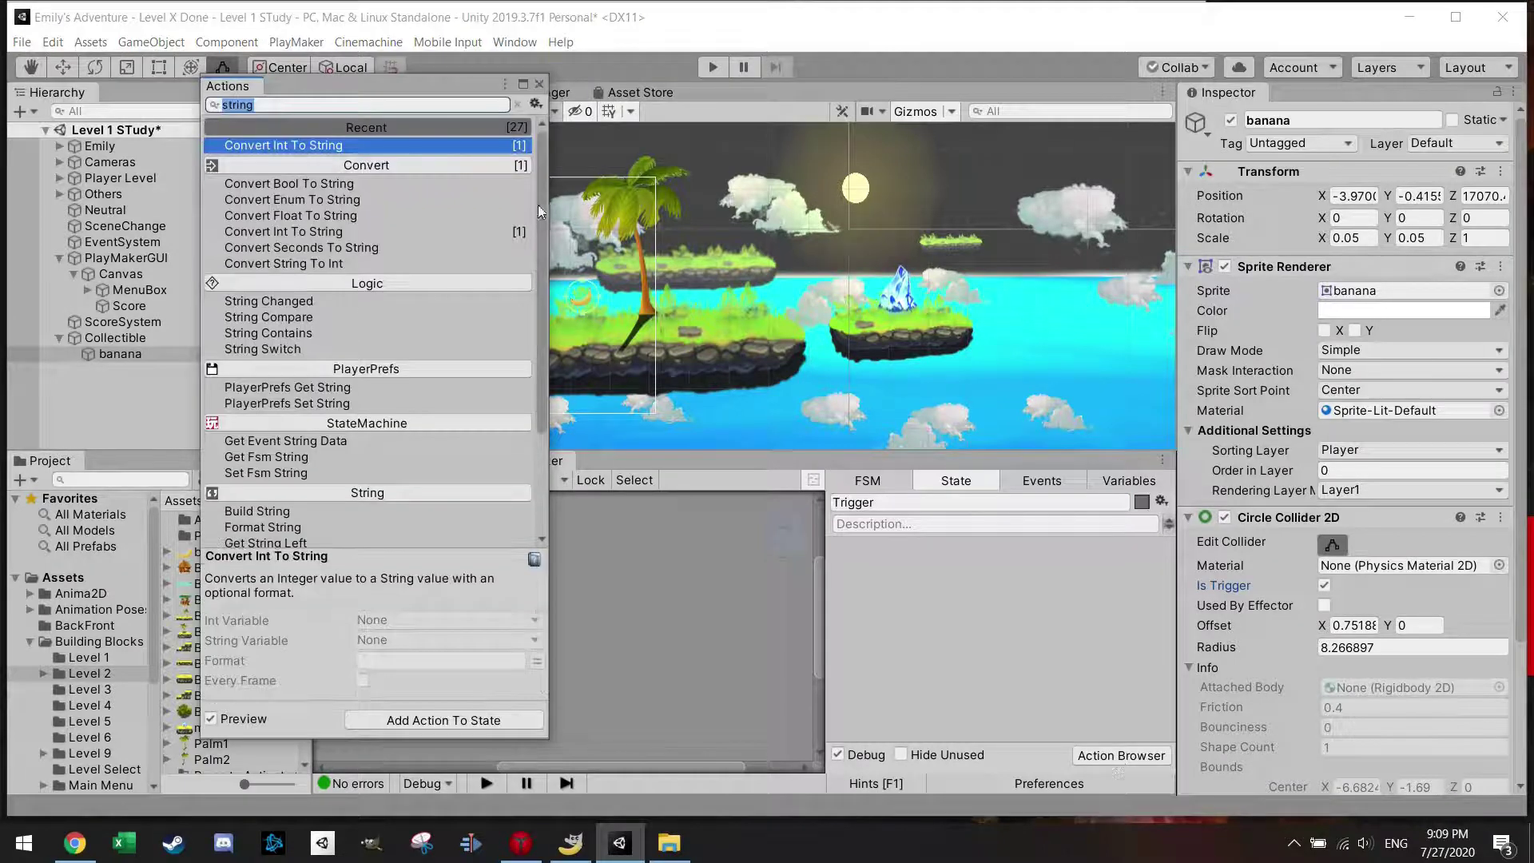
{"action": "type", "text": "trigg"}
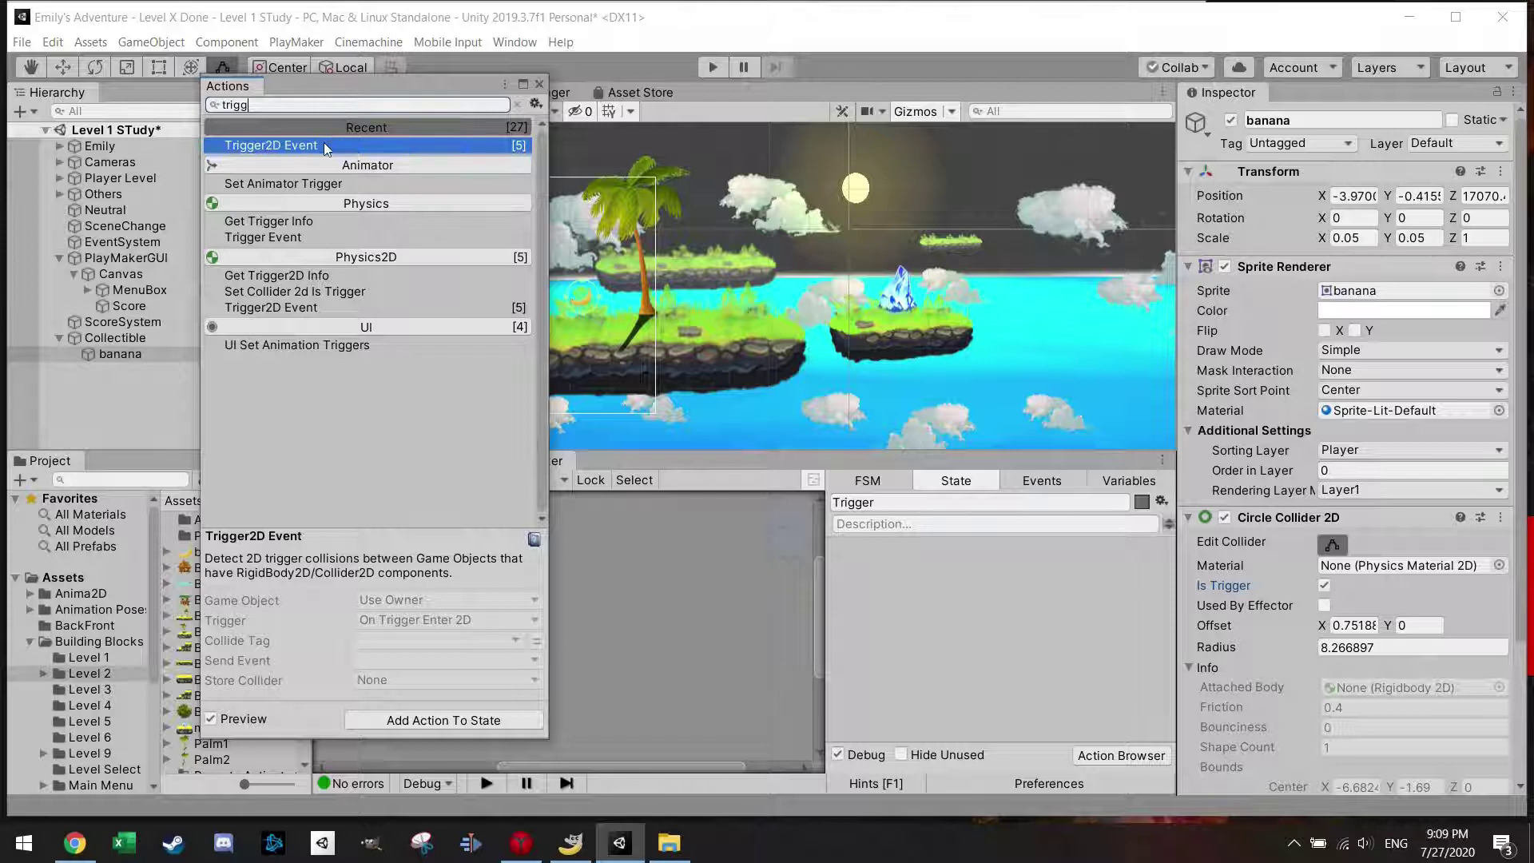
{"action": "double_click", "coordinate": [332, 145]}
{"action": "left_click", "coordinate": [539, 85]}
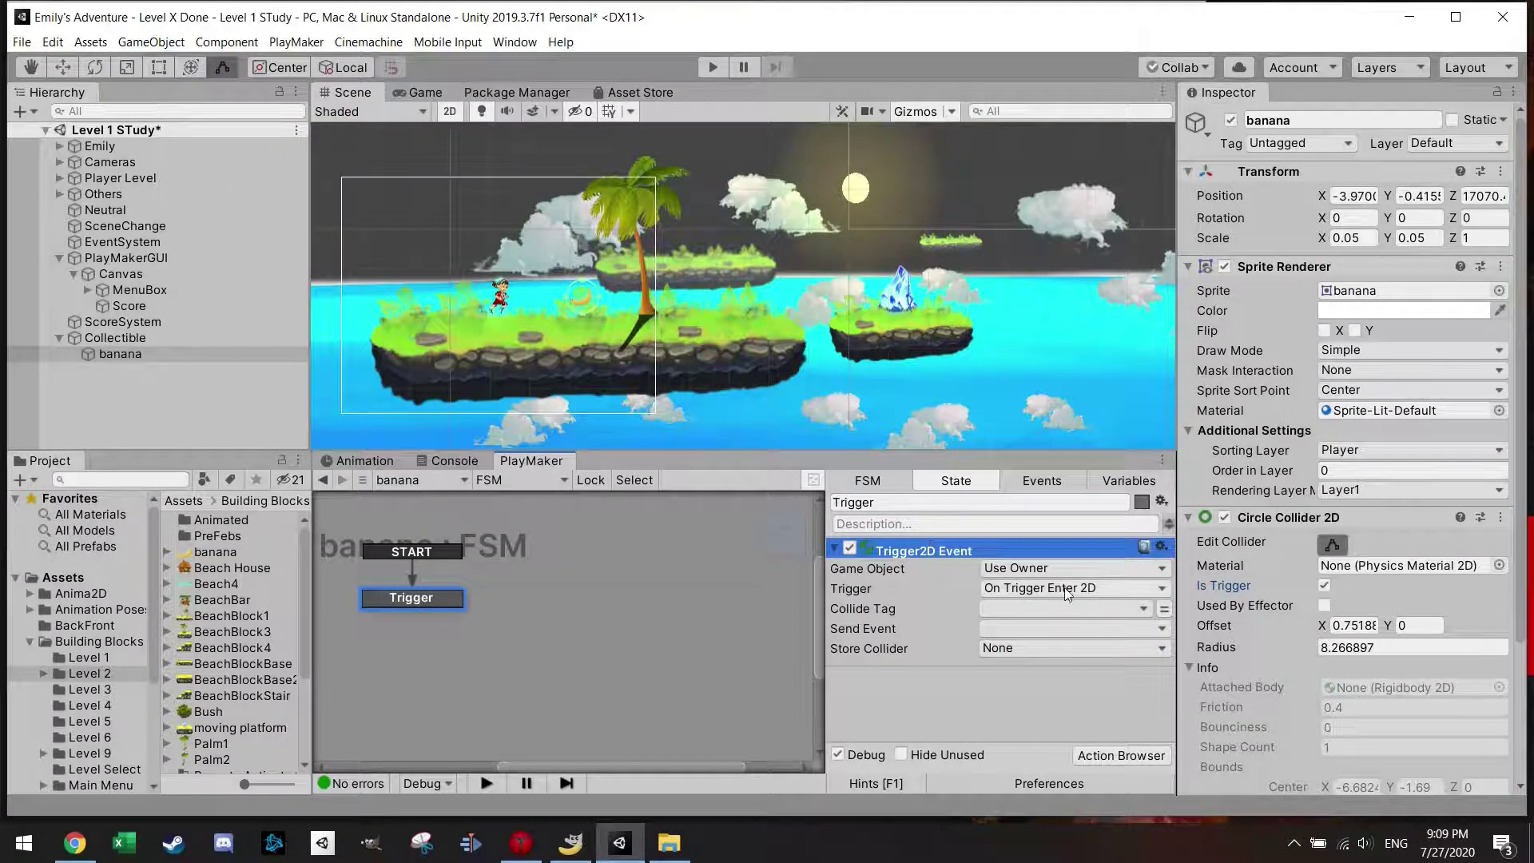
{"action": "left_click", "coordinate": [1054, 606]}
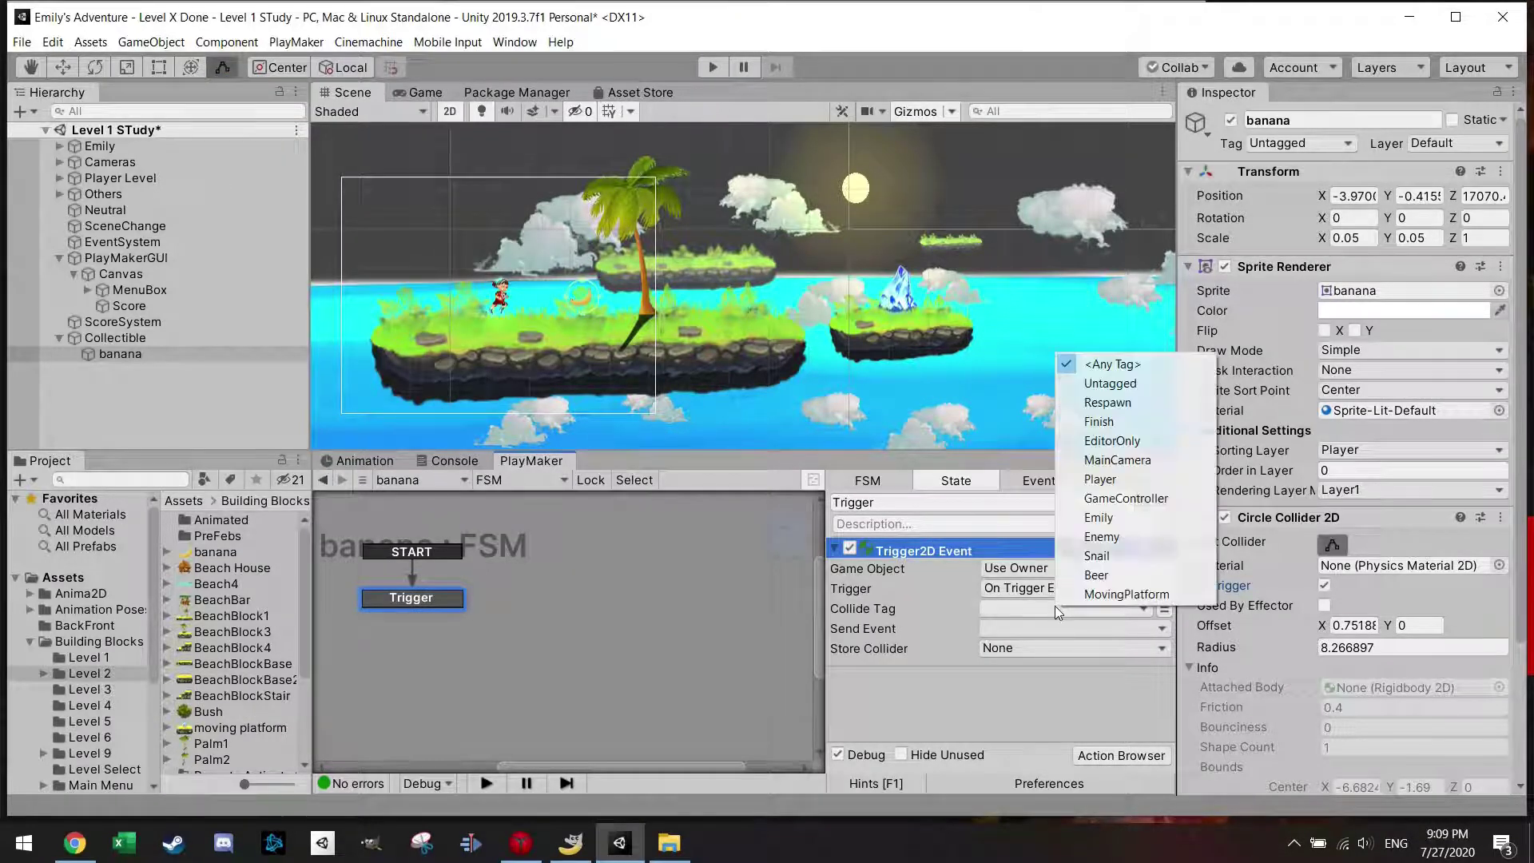
{"action": "left_click", "coordinate": [1113, 483]}
Give Trigger a FINISHED transition and have the trigger event send FINISHED
{"action": "right_click", "coordinate": [435, 598]}
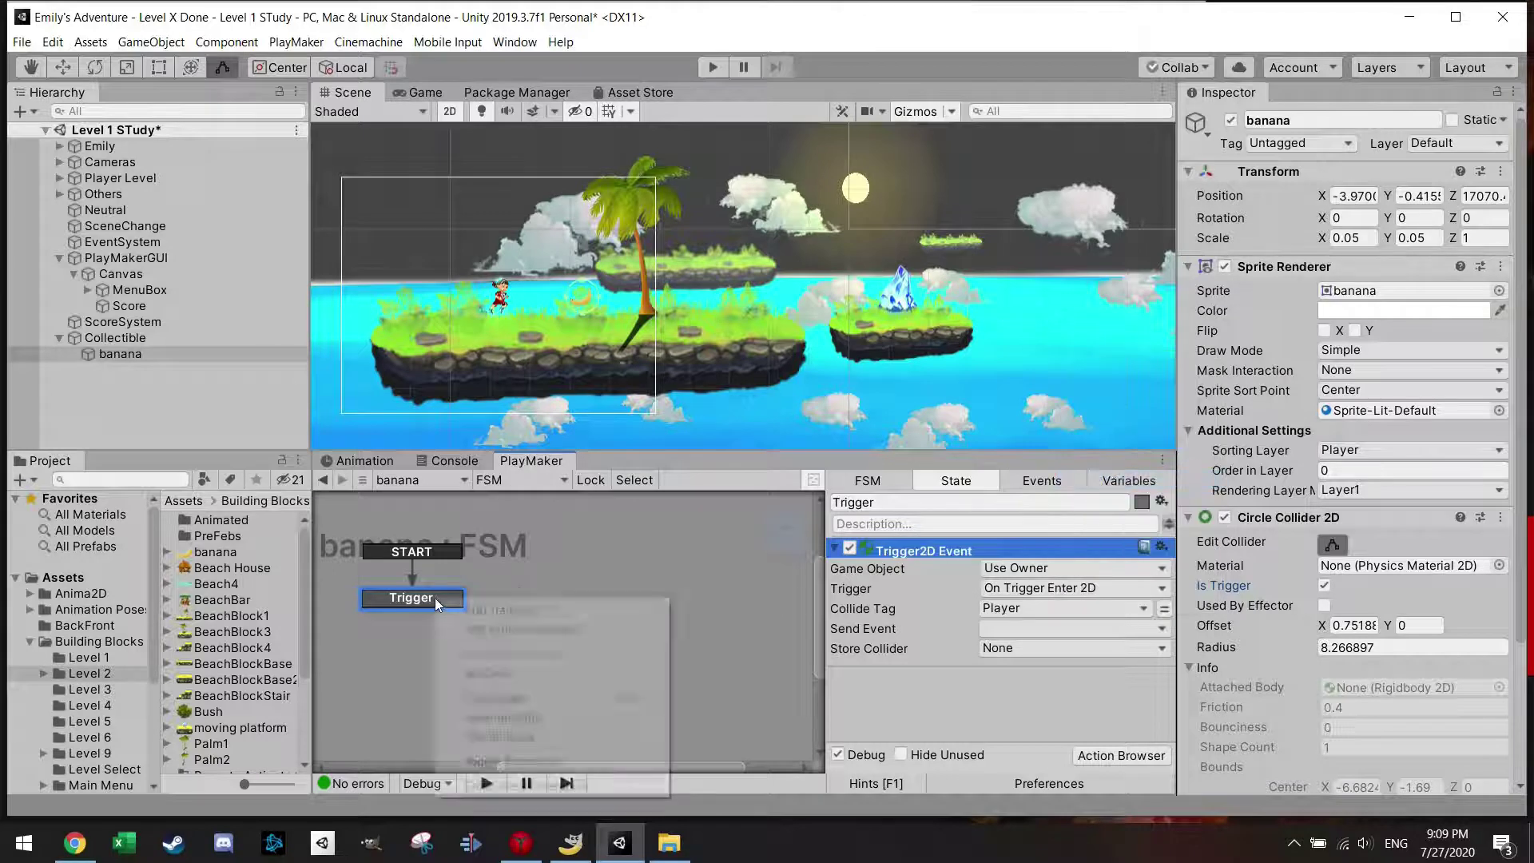
{"action": "mouse_move", "coordinate": [543, 612]}
{"action": "left_click", "coordinate": [708, 611]}
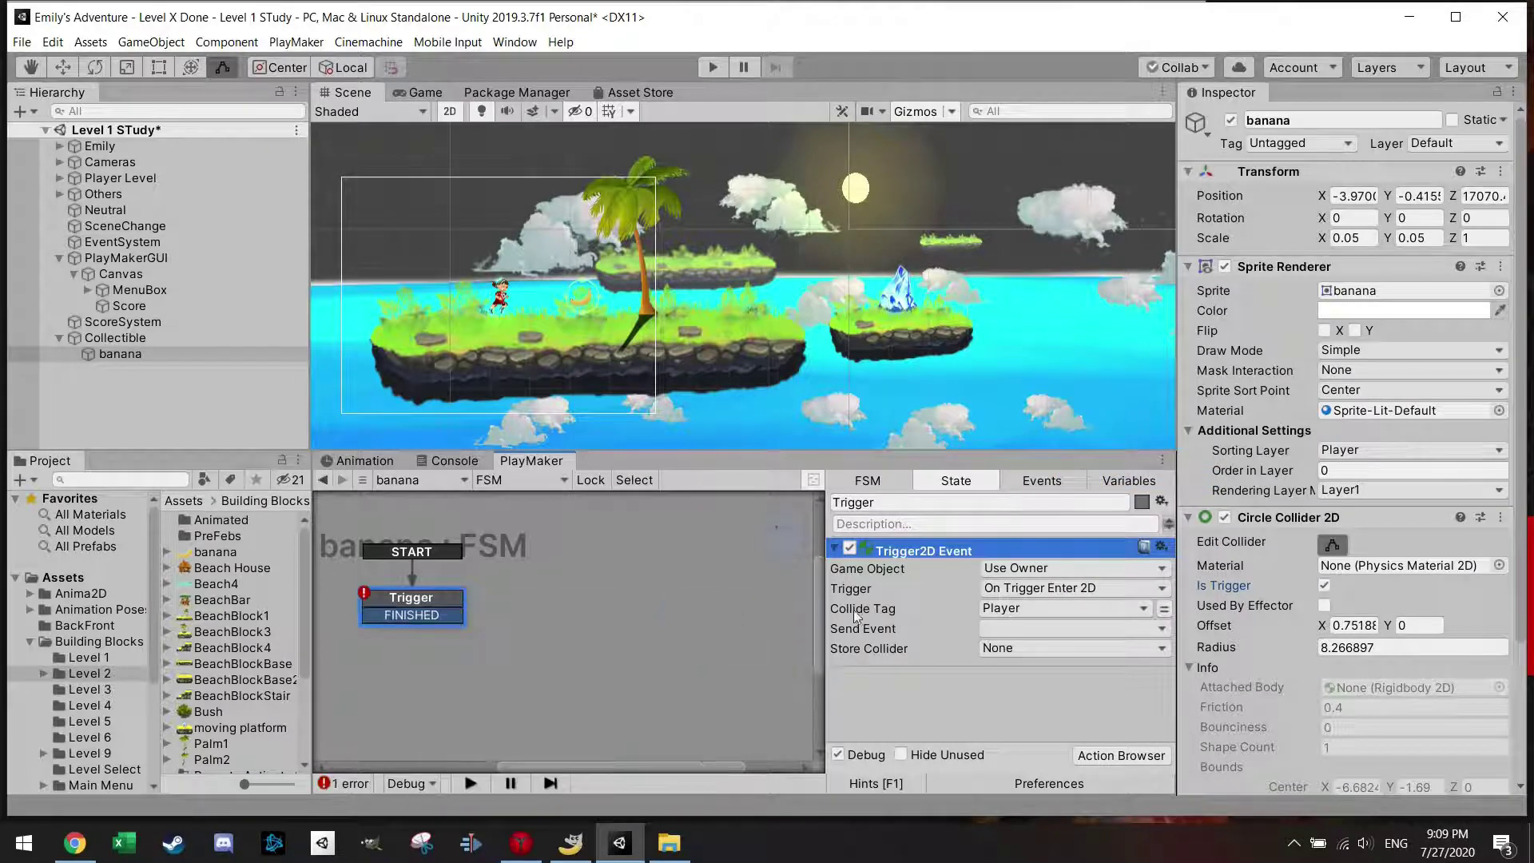
{"action": "left_click", "coordinate": [1032, 630]}
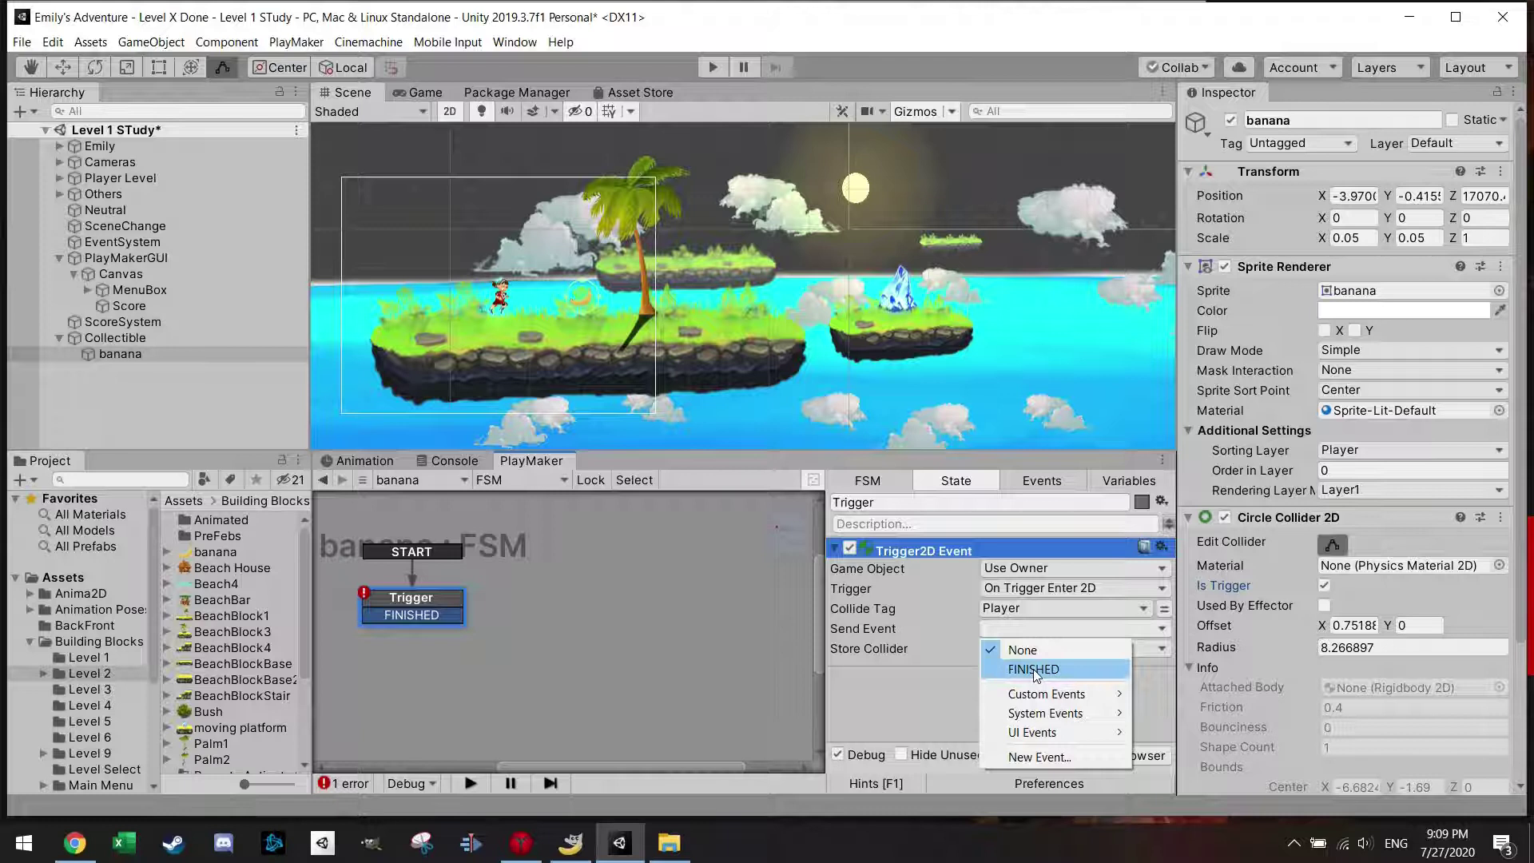
{"action": "left_click", "coordinate": [1033, 668]}
Create a new state named Add Point and link Trigger's FINISHED transition to it
{"action": "left_click", "coordinate": [591, 600]}
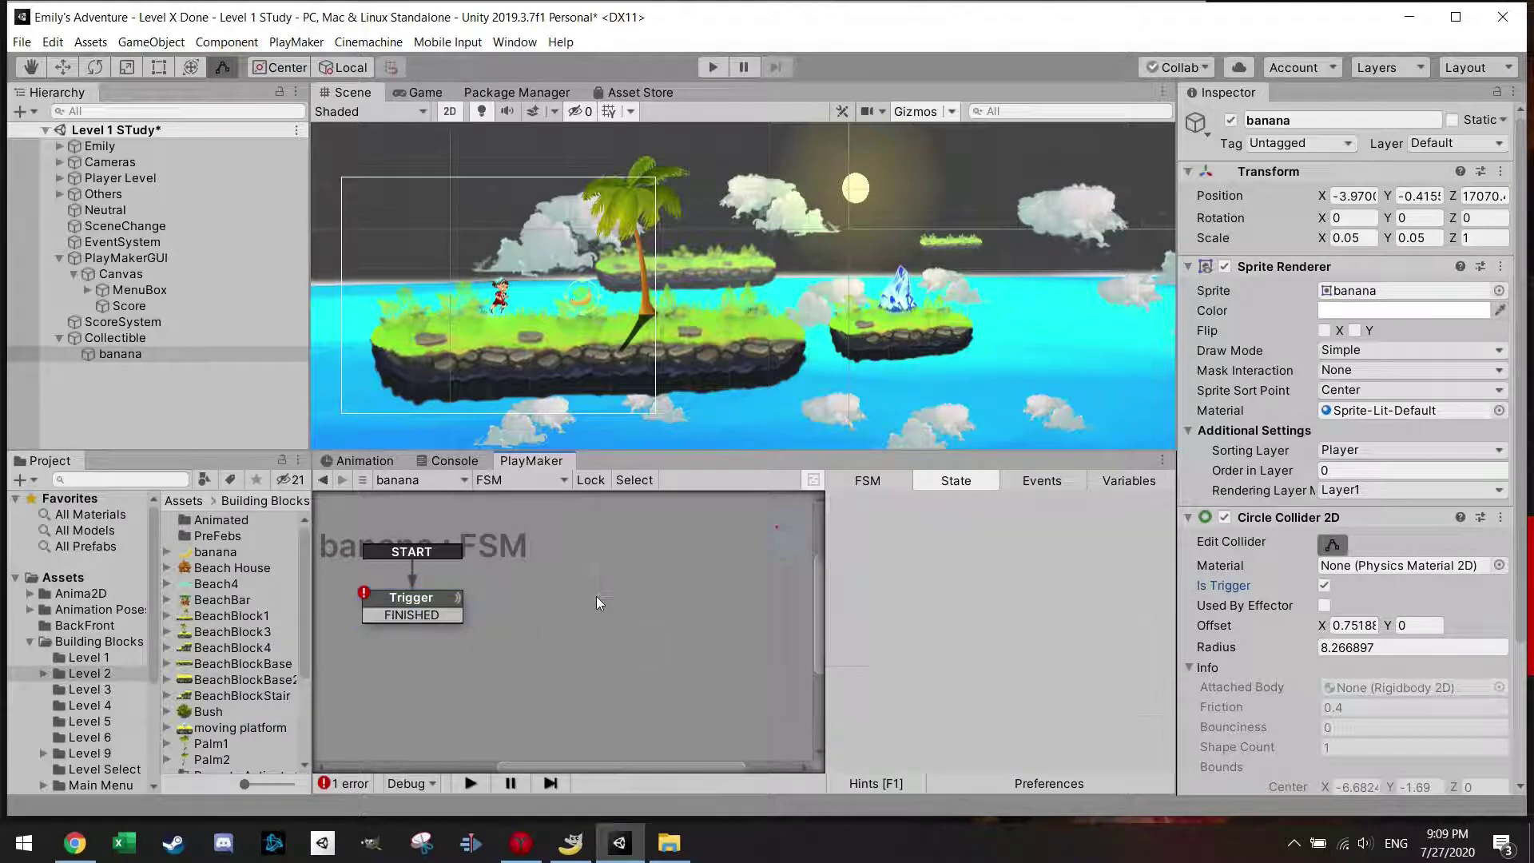
{"action": "right_click", "coordinate": [596, 596]}
{"action": "left_click", "coordinate": [698, 376]}
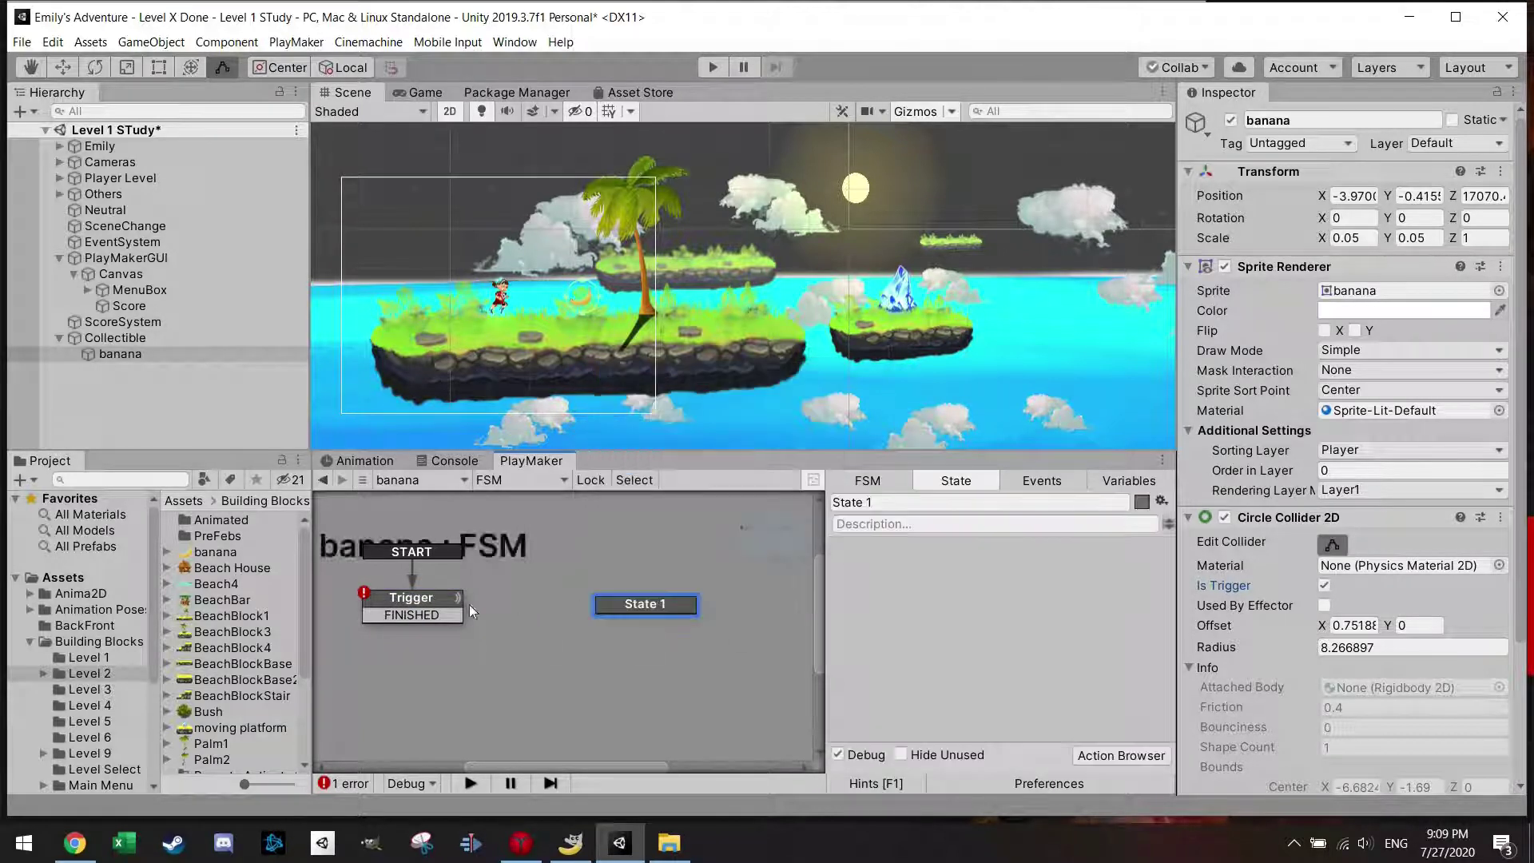
{"action": "left_click", "coordinate": [462, 607]}
{"action": "left_click_drag", "start_coordinate": [492, 611], "coordinate": [588, 592]}
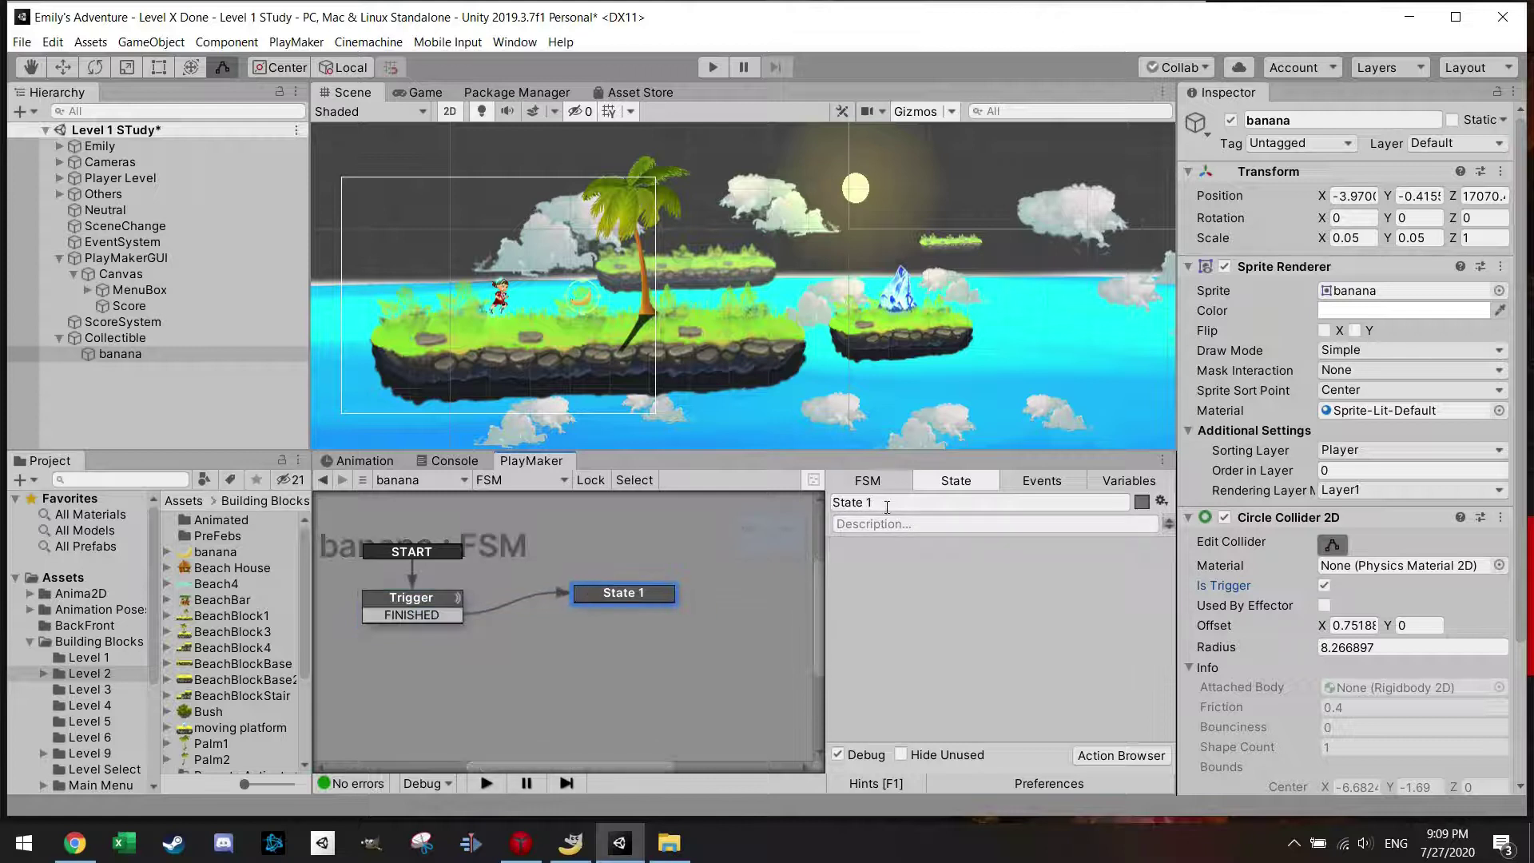
{"action": "type", "text": "Add P"}
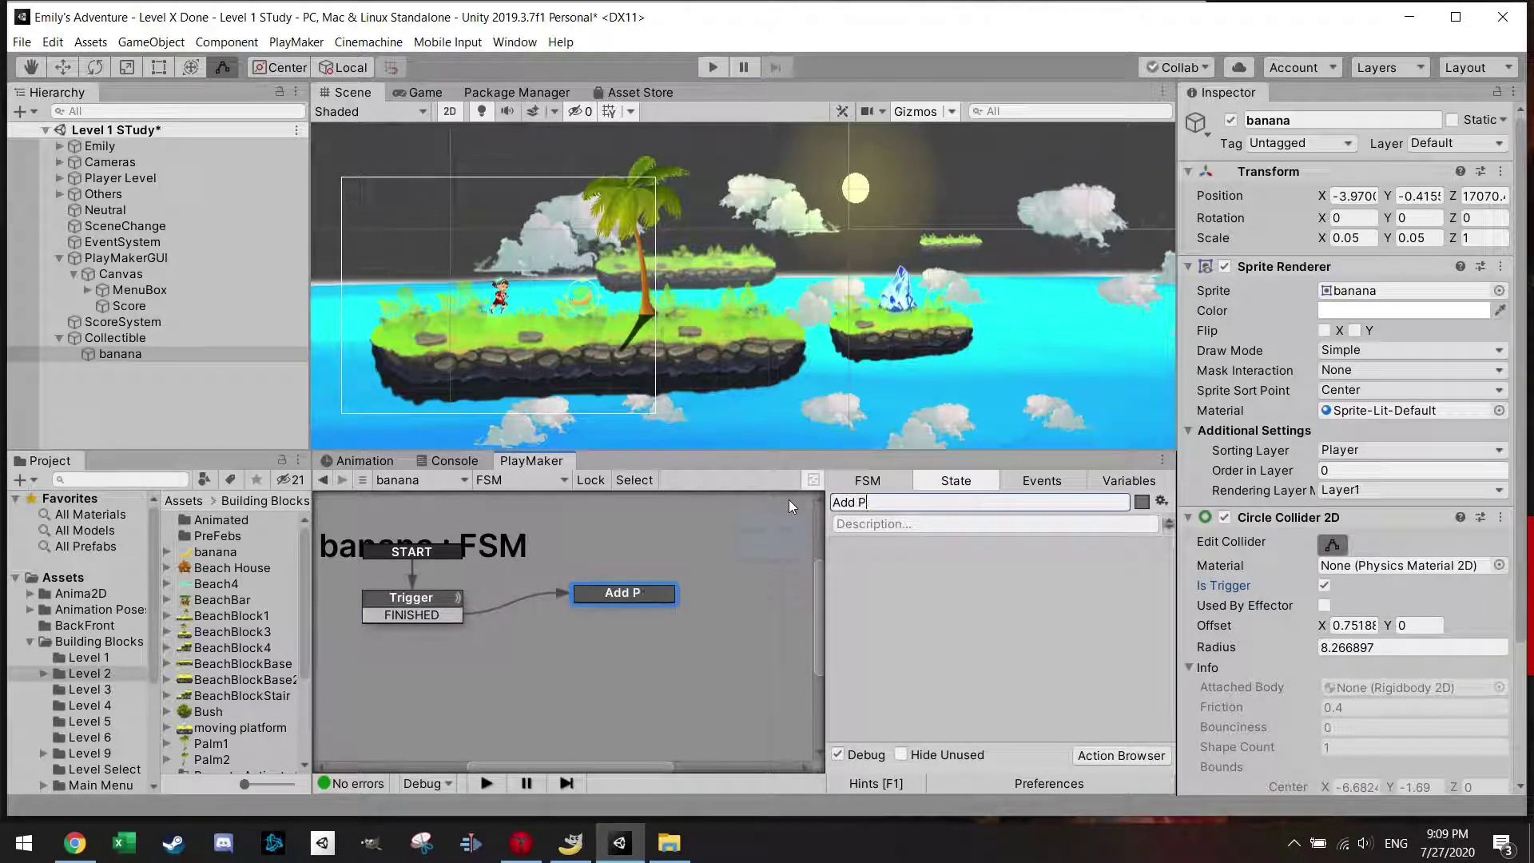
{"action": "type", "text": "oint"}
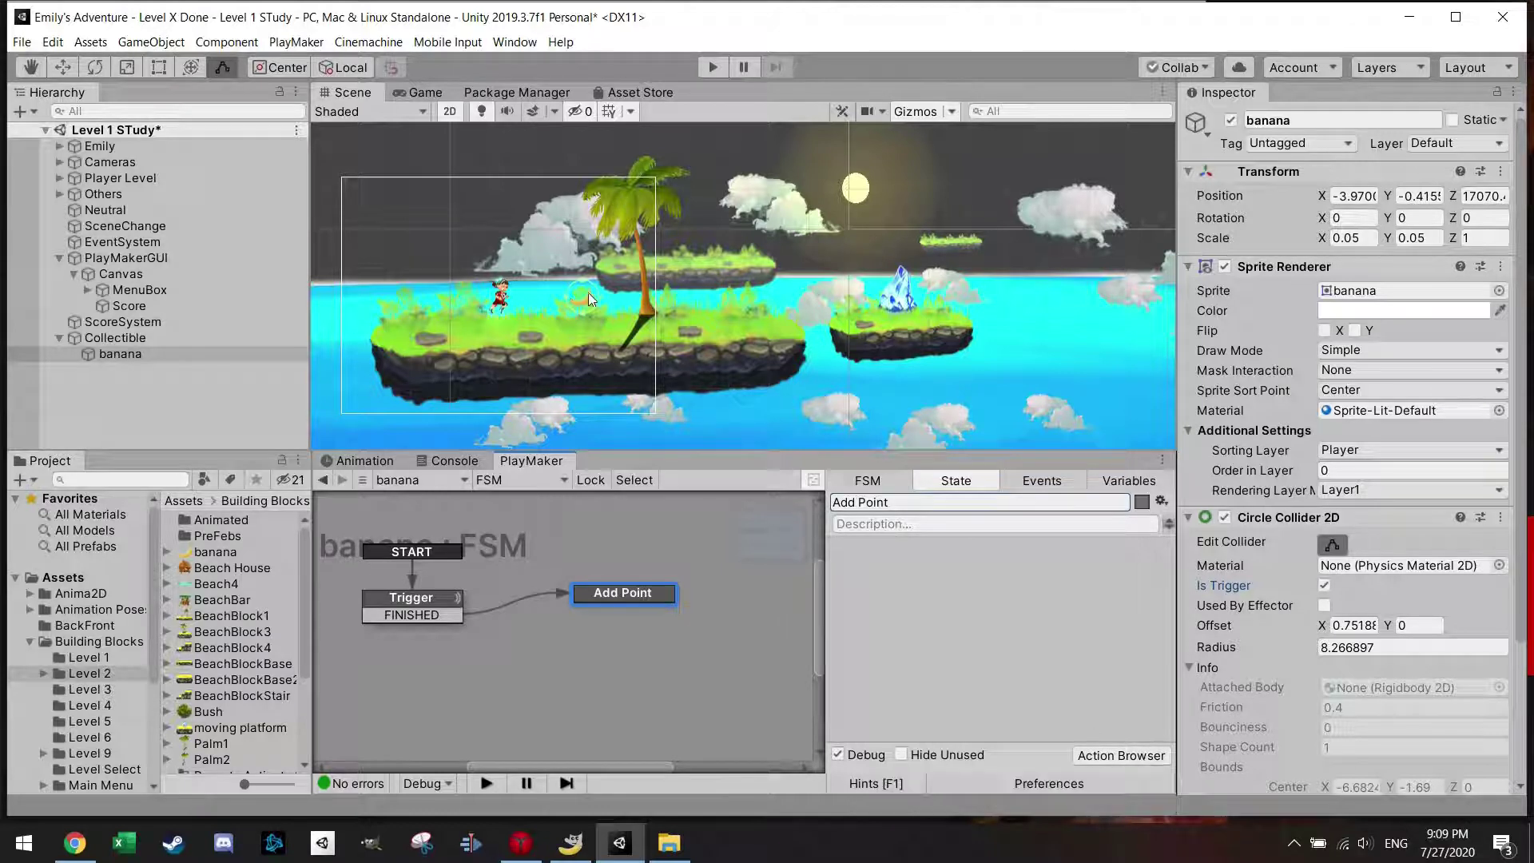
Add a Send Event action to the Add Point state
{"action": "left_click", "coordinate": [1123, 755]}
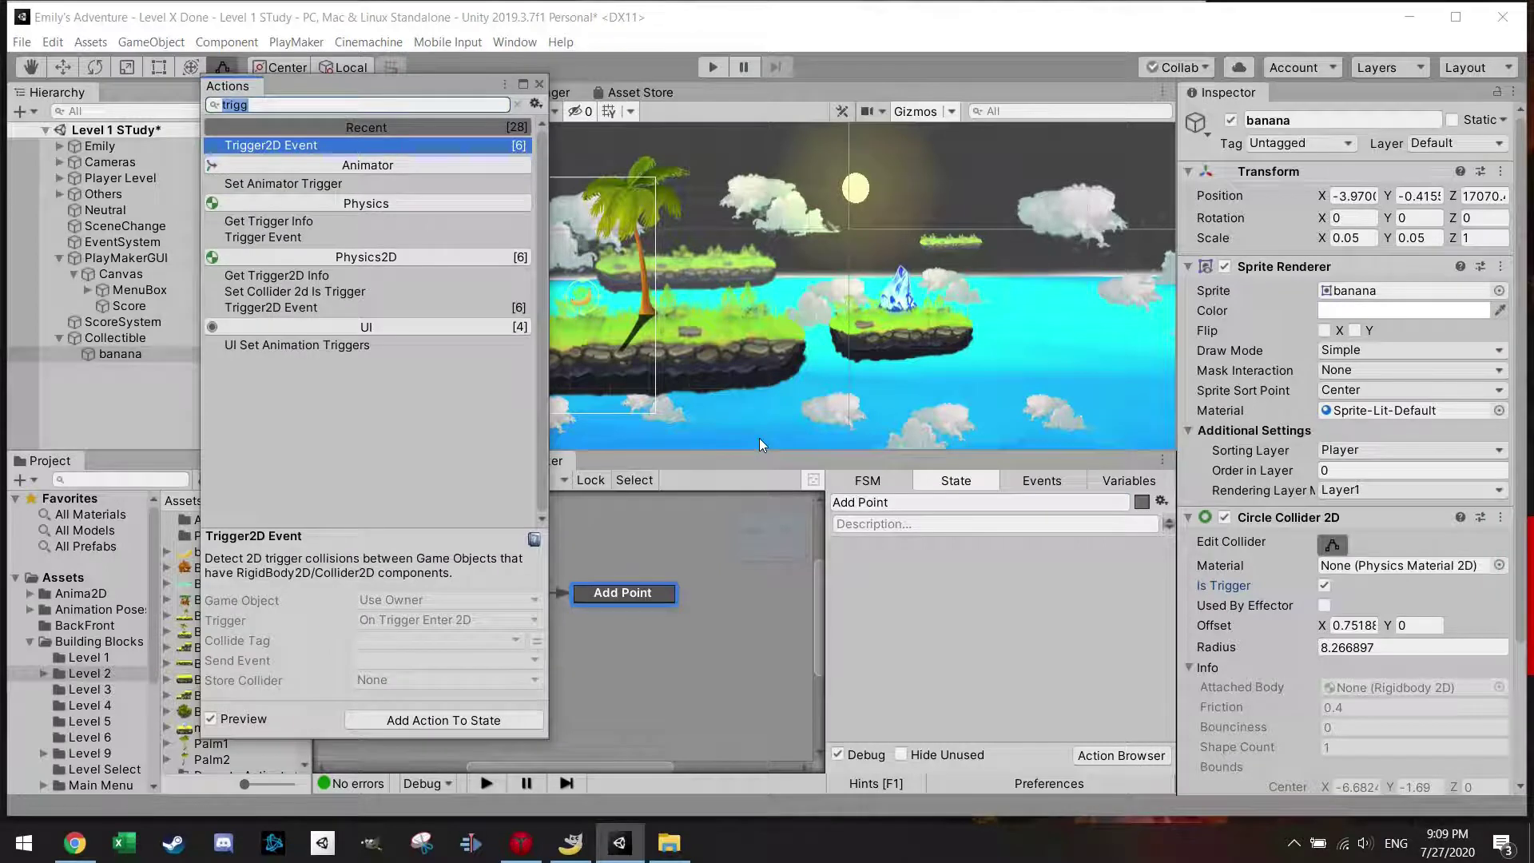
{"action": "type", "text": "send"}
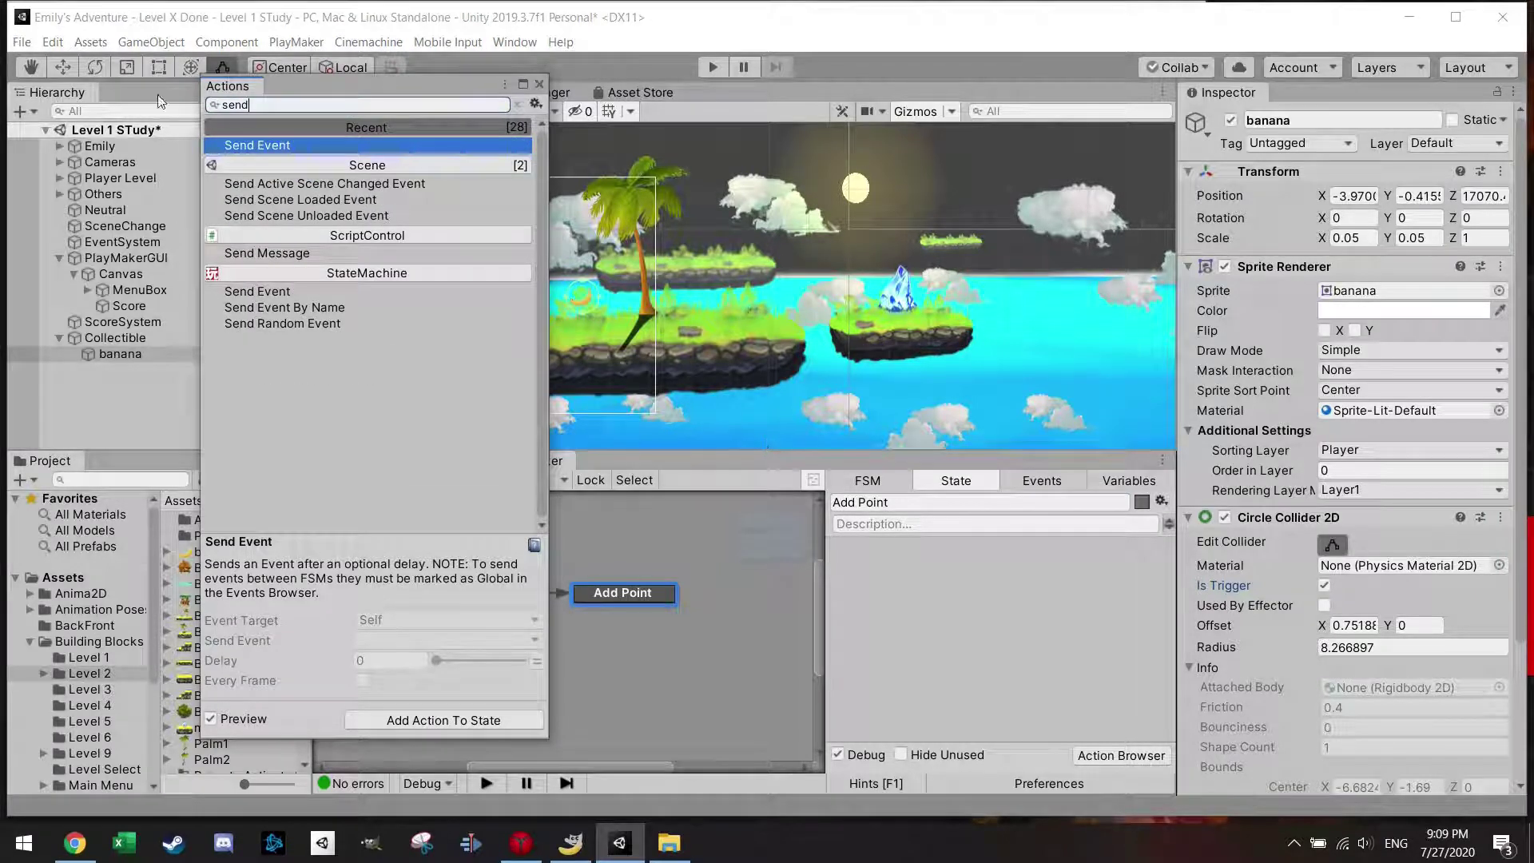
{"action": "double_click", "coordinate": [272, 146]}
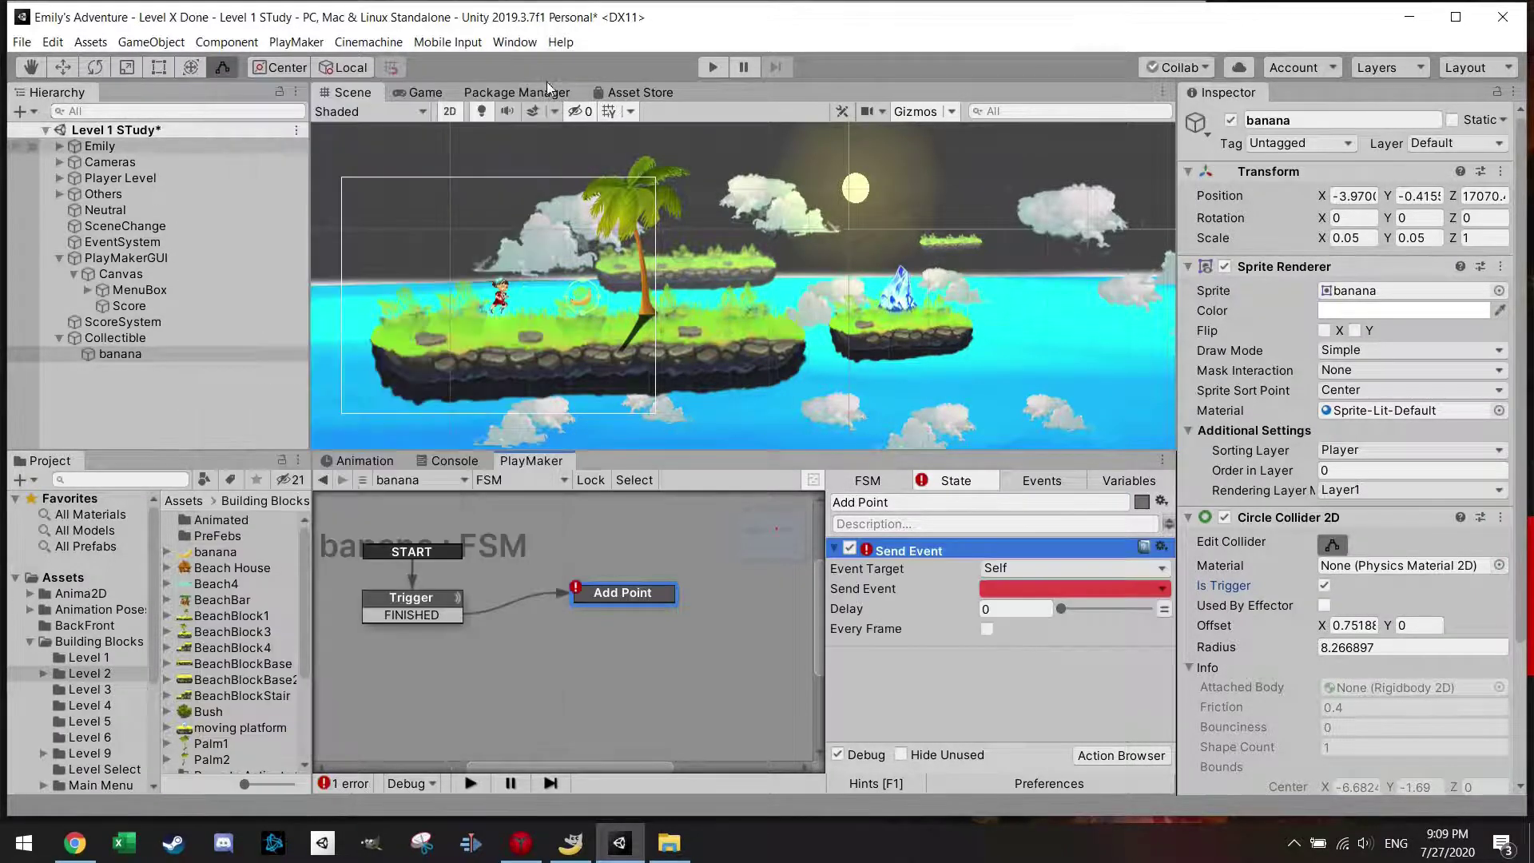
{"action": "left_click", "coordinate": [539, 84]}
Set the event target to Game Object FSM, using ScoreSystem and its FSM
{"action": "left_click", "coordinate": [1024, 571]}
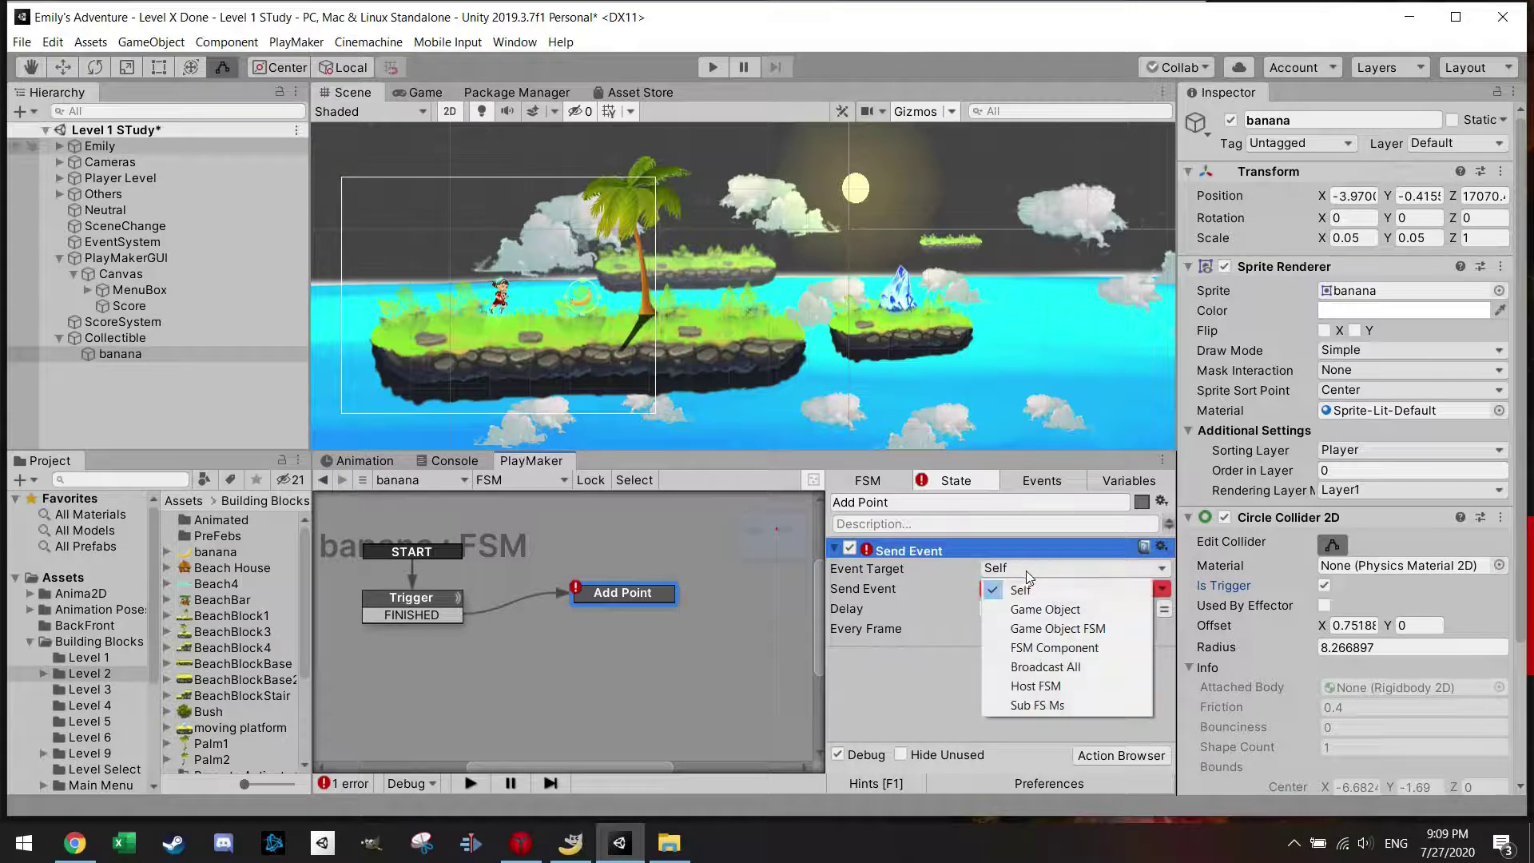
{"action": "left_click", "coordinate": [1075, 632]}
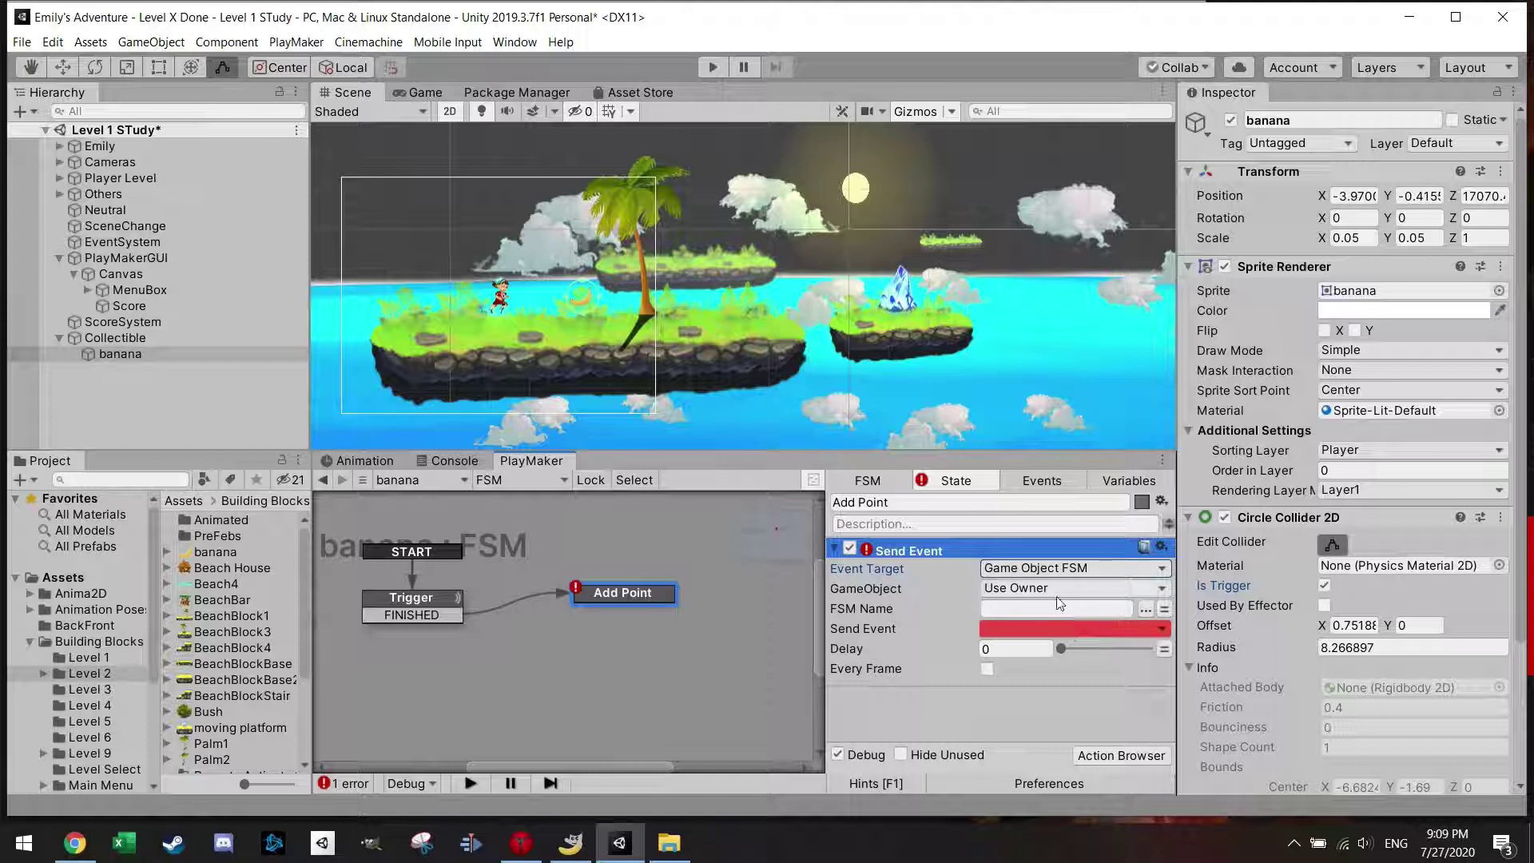
{"action": "left_click", "coordinate": [1063, 588]}
{"action": "left_click", "coordinate": [1059, 627]}
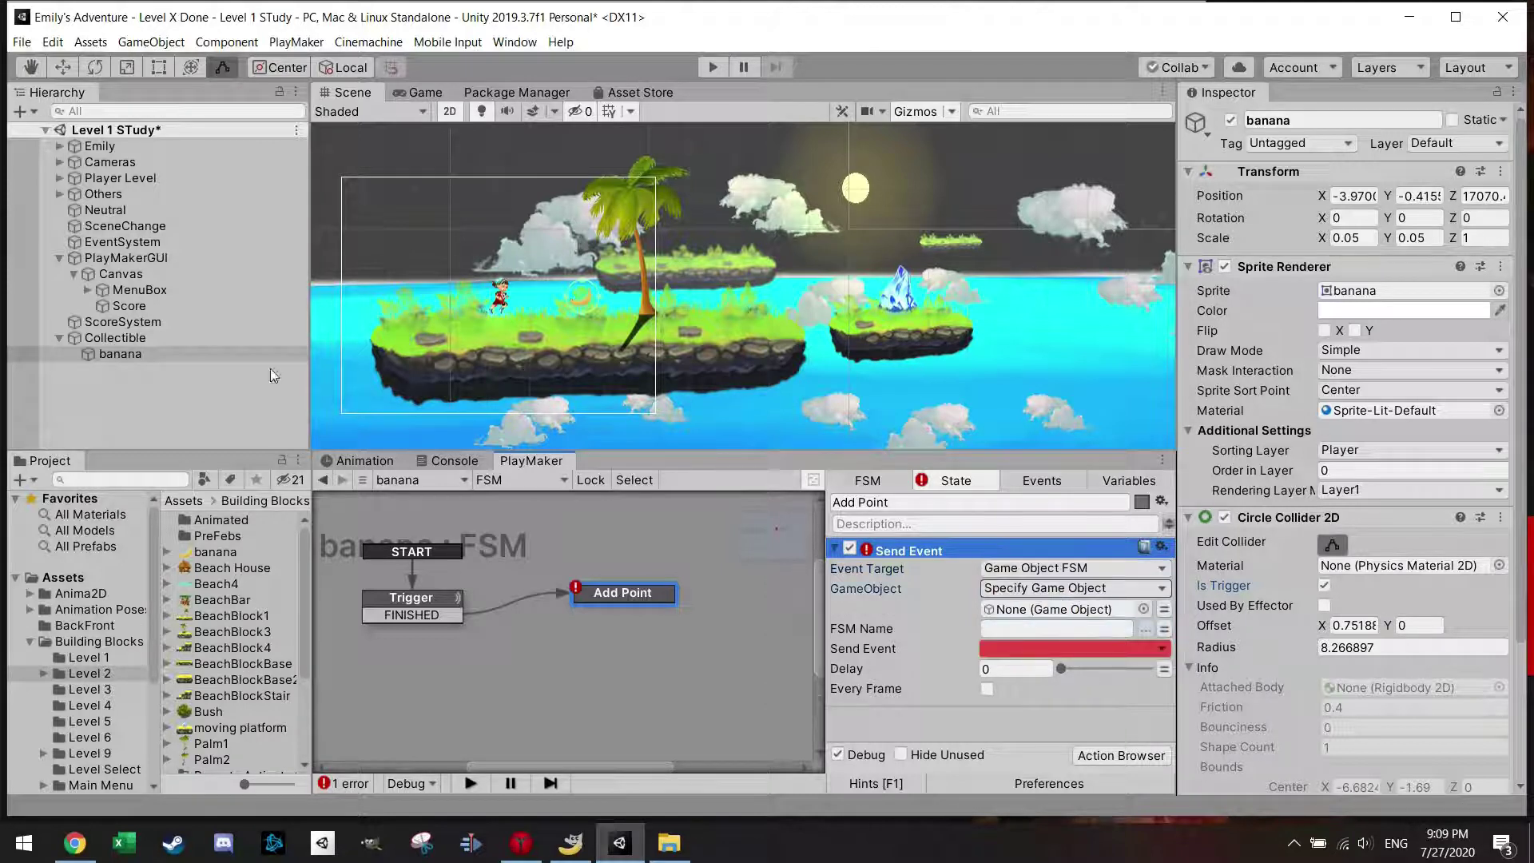
{"action": "left_click_drag", "start_coordinate": [138, 323], "coordinate": [1043, 613]}
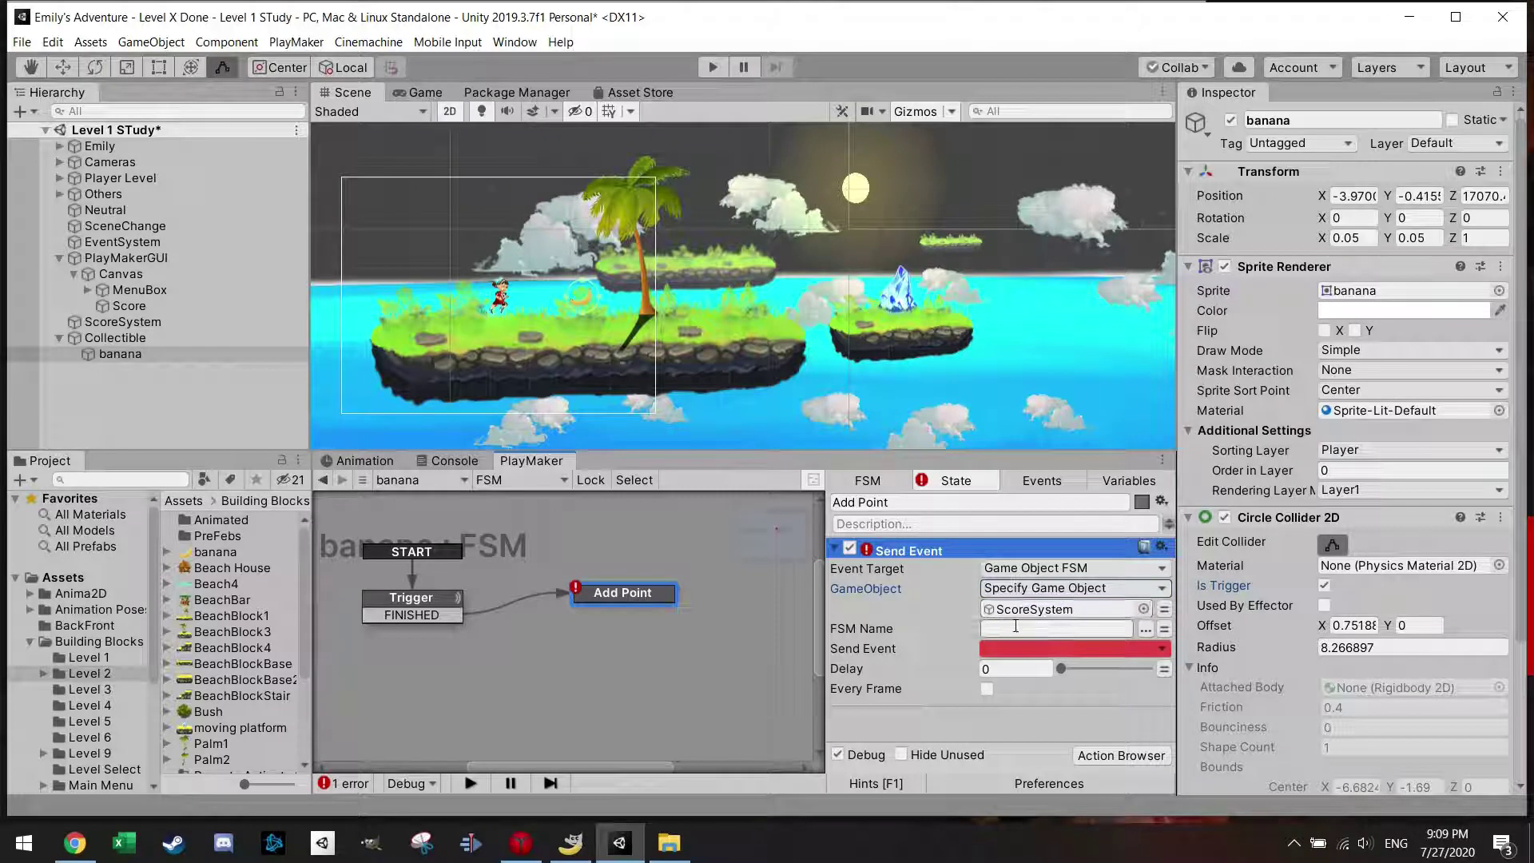
{"action": "left_click", "coordinate": [1147, 632]}
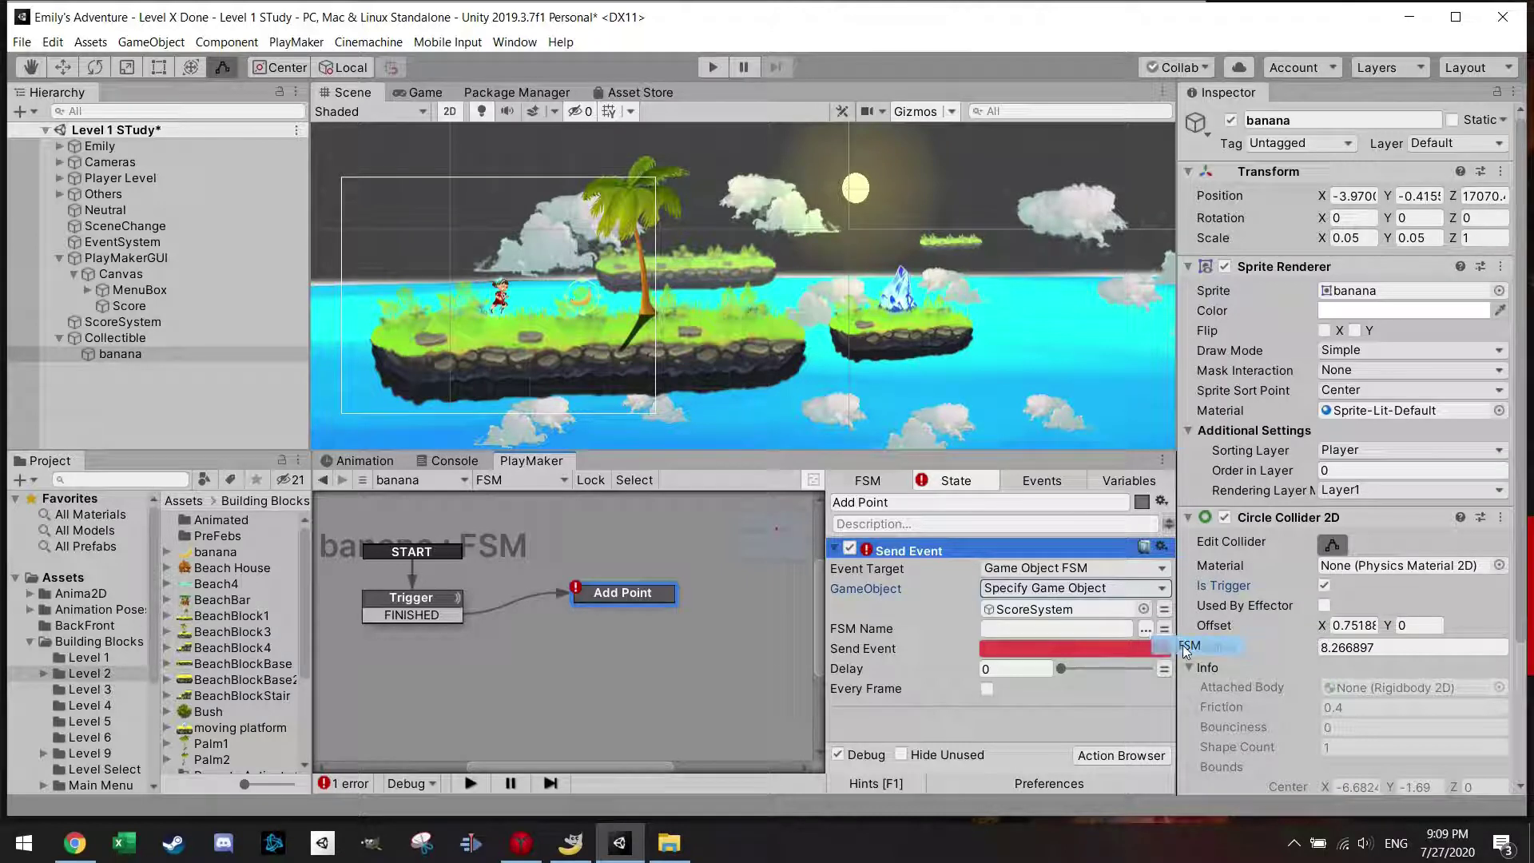
{"action": "left_click", "coordinate": [1182, 645]}
Choose the AddPoint global event as the event to send
{"action": "left_click", "coordinate": [1125, 647]}
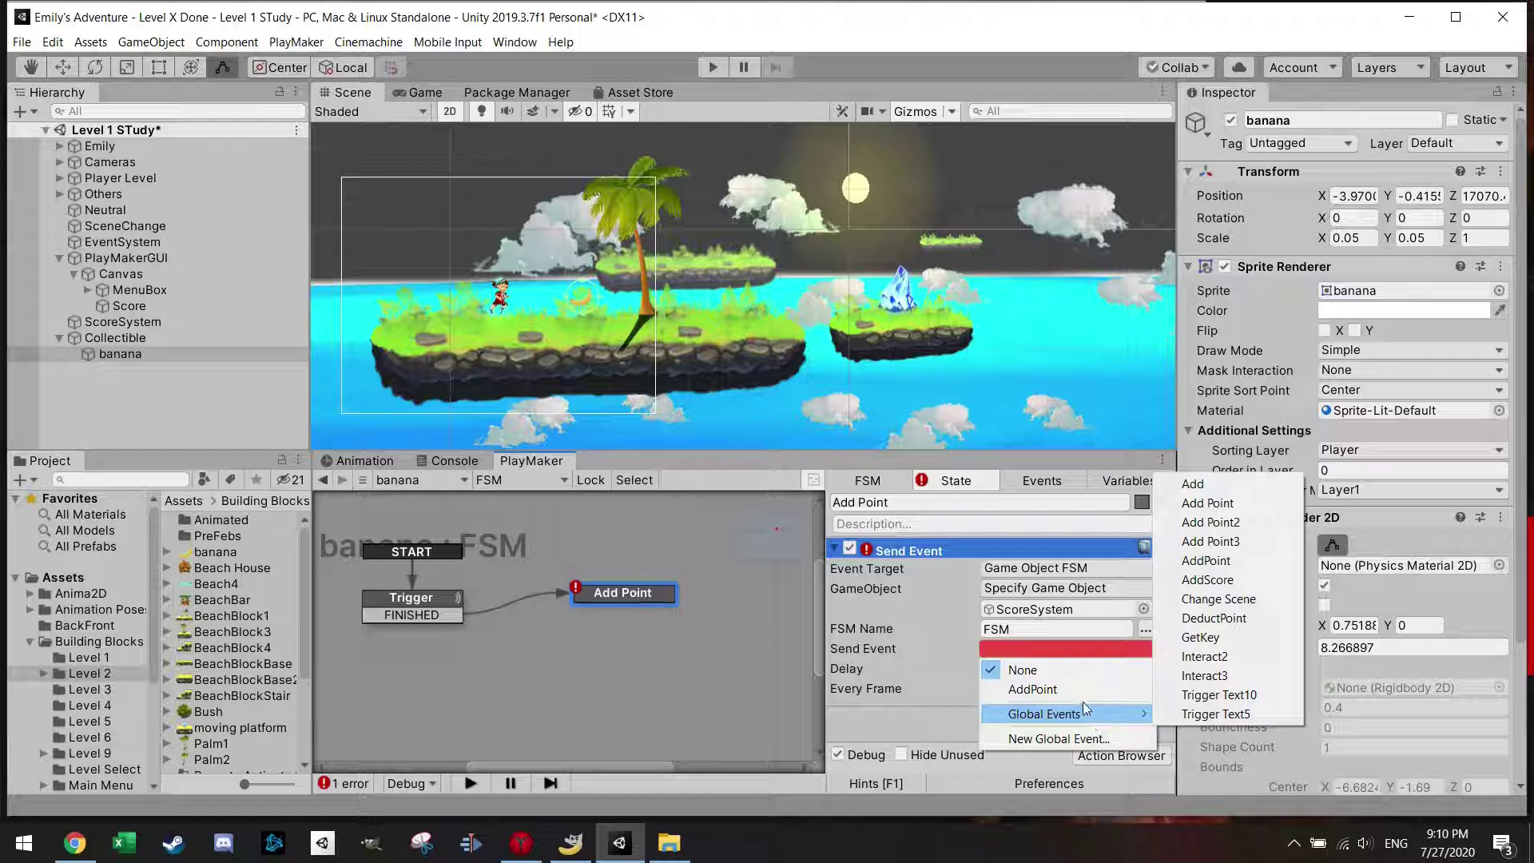
{"action": "mouse_move", "coordinate": [1063, 714]}
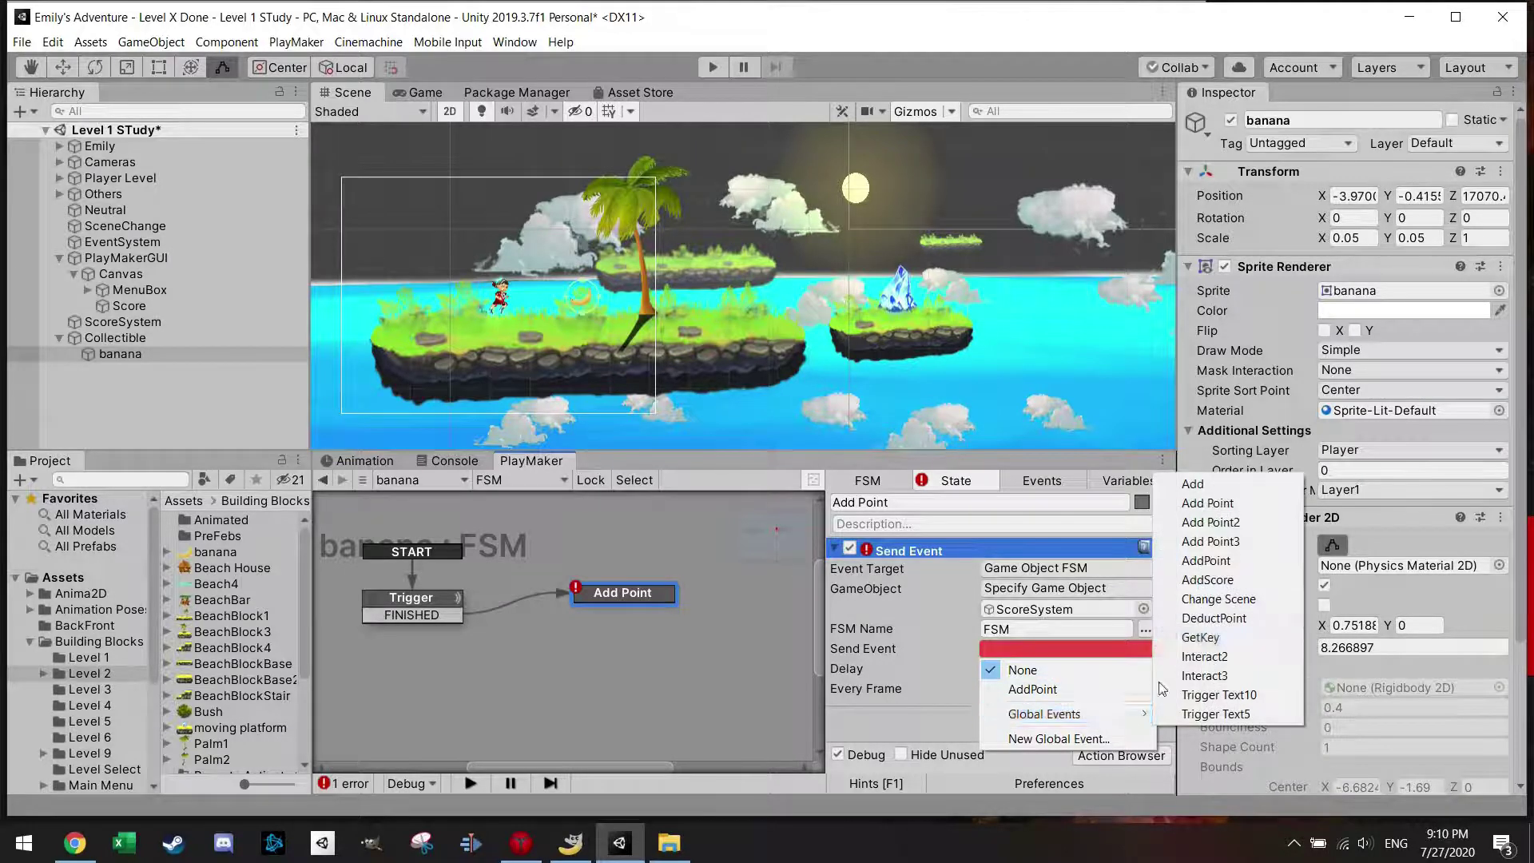
{"action": "left_click", "coordinate": [1237, 563]}
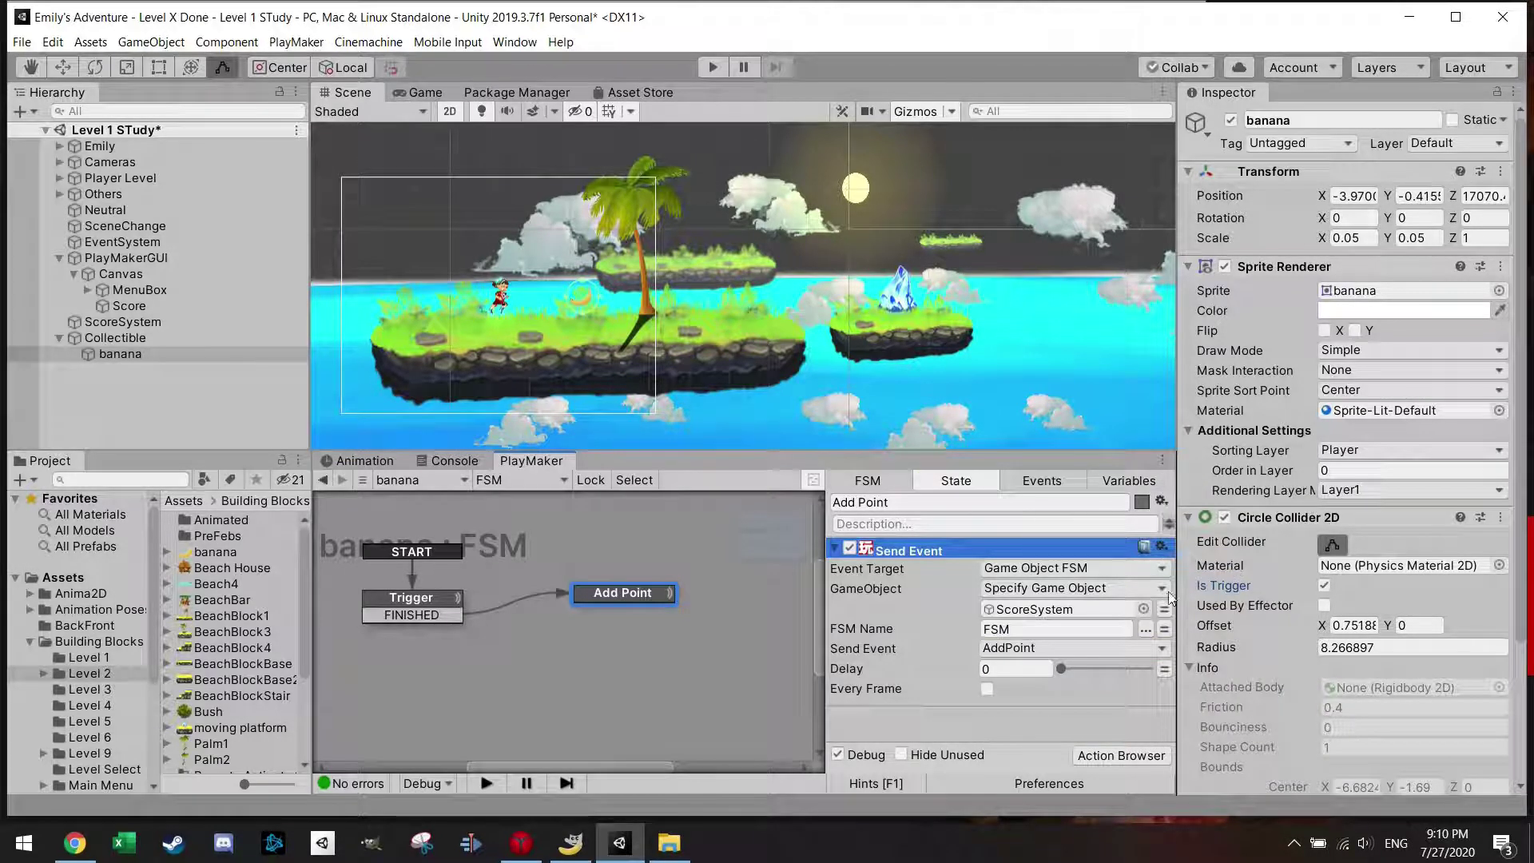
{"action": "left_click", "coordinate": [1119, 650]}
{"action": "left_click", "coordinate": [1082, 689]}
{"action": "left_click", "coordinate": [1107, 647]}
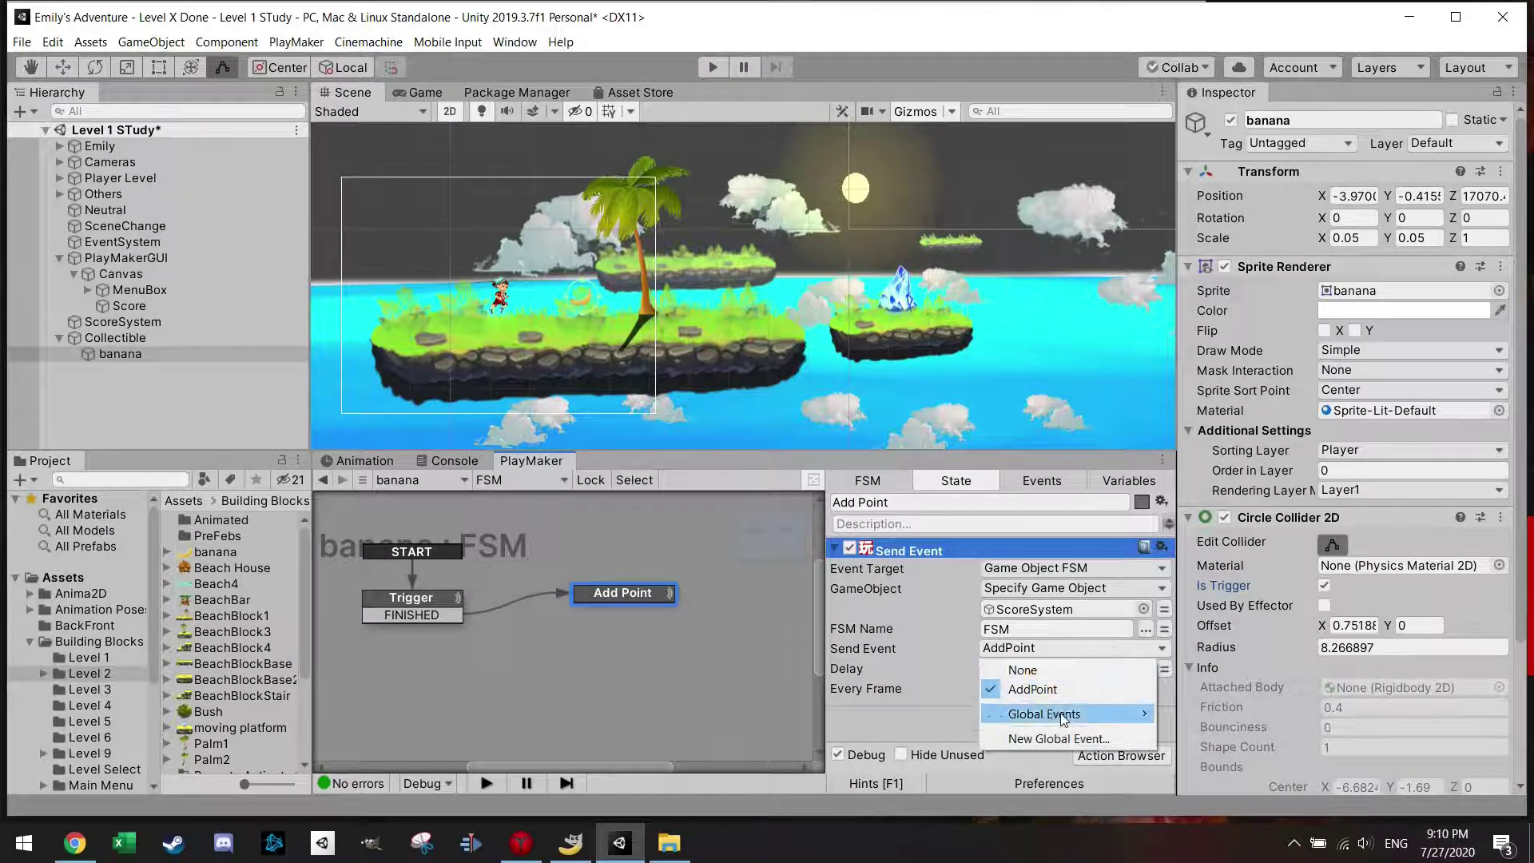
{"action": "mouse_move", "coordinate": [1071, 719]}
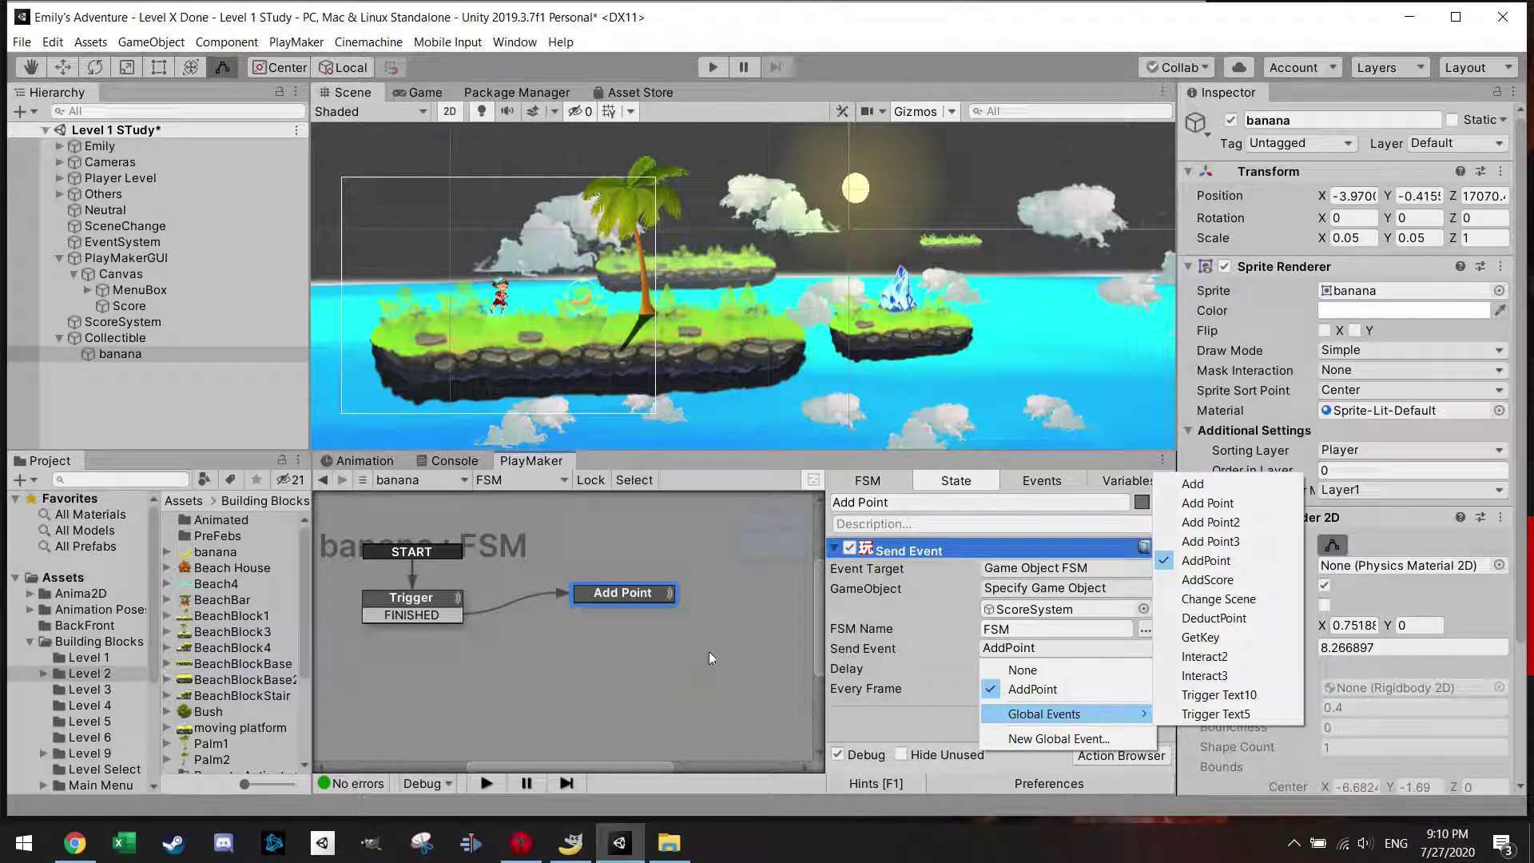
Review ScoreSystem's events and the game view, then reopen the banana's Add Point state
{"action": "left_click", "coordinate": [583, 654]}
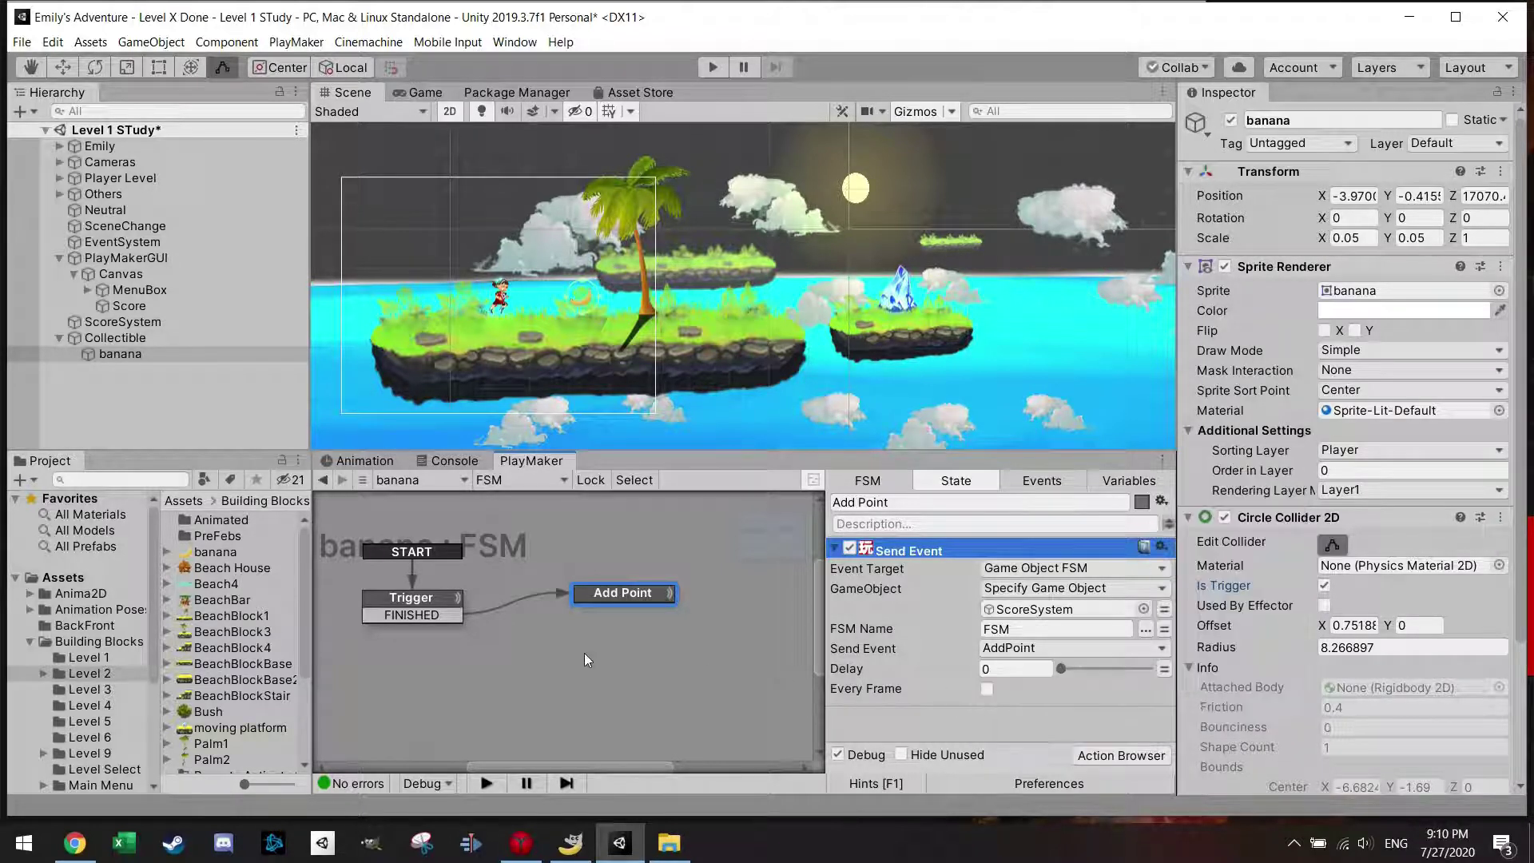
{"action": "left_click", "coordinate": [131, 322]}
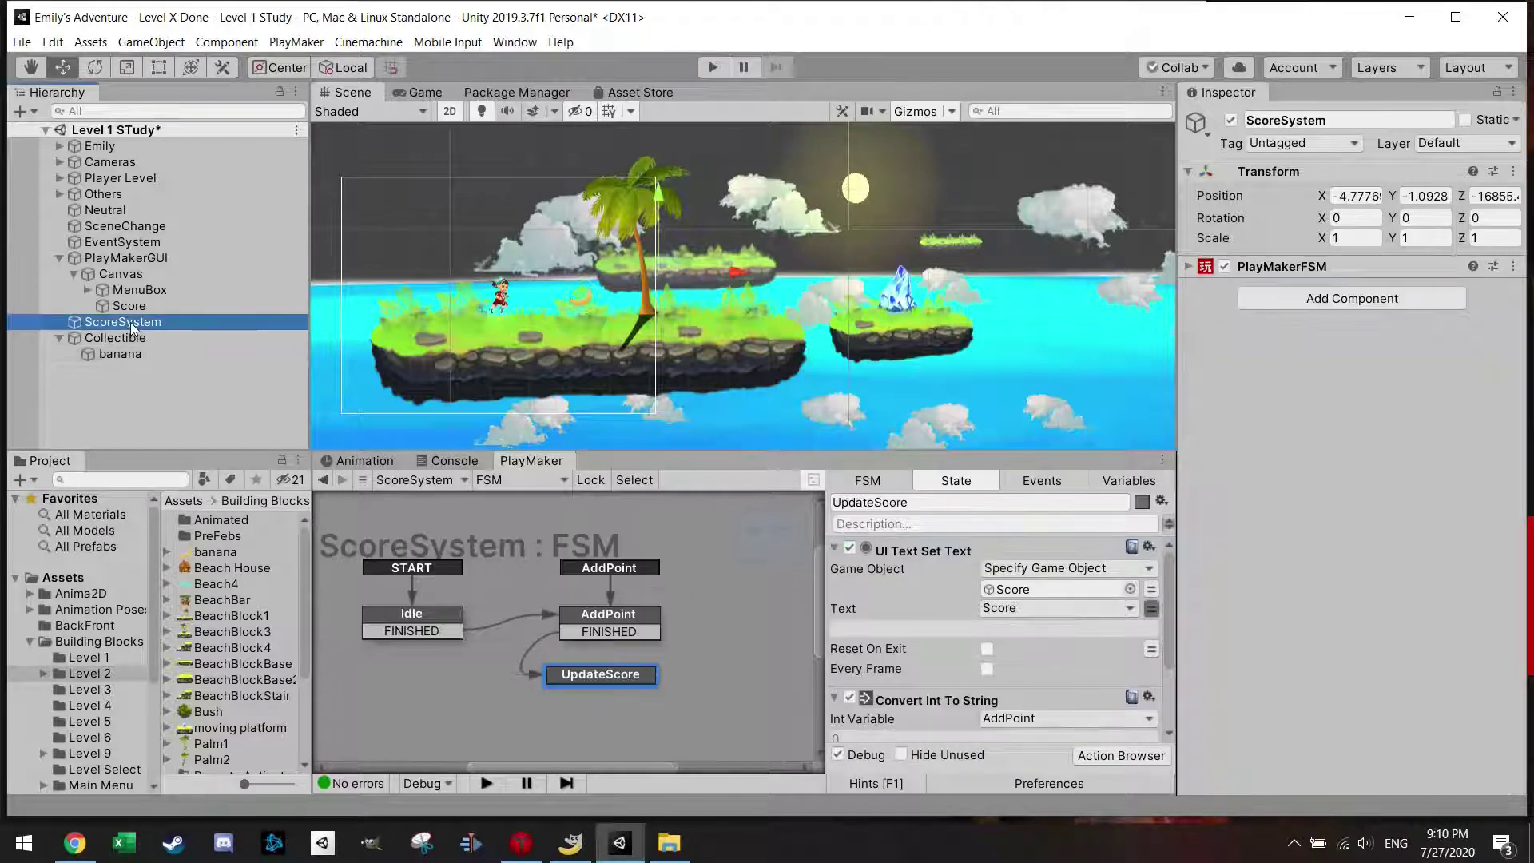
{"action": "left_click", "coordinate": [1042, 480]}
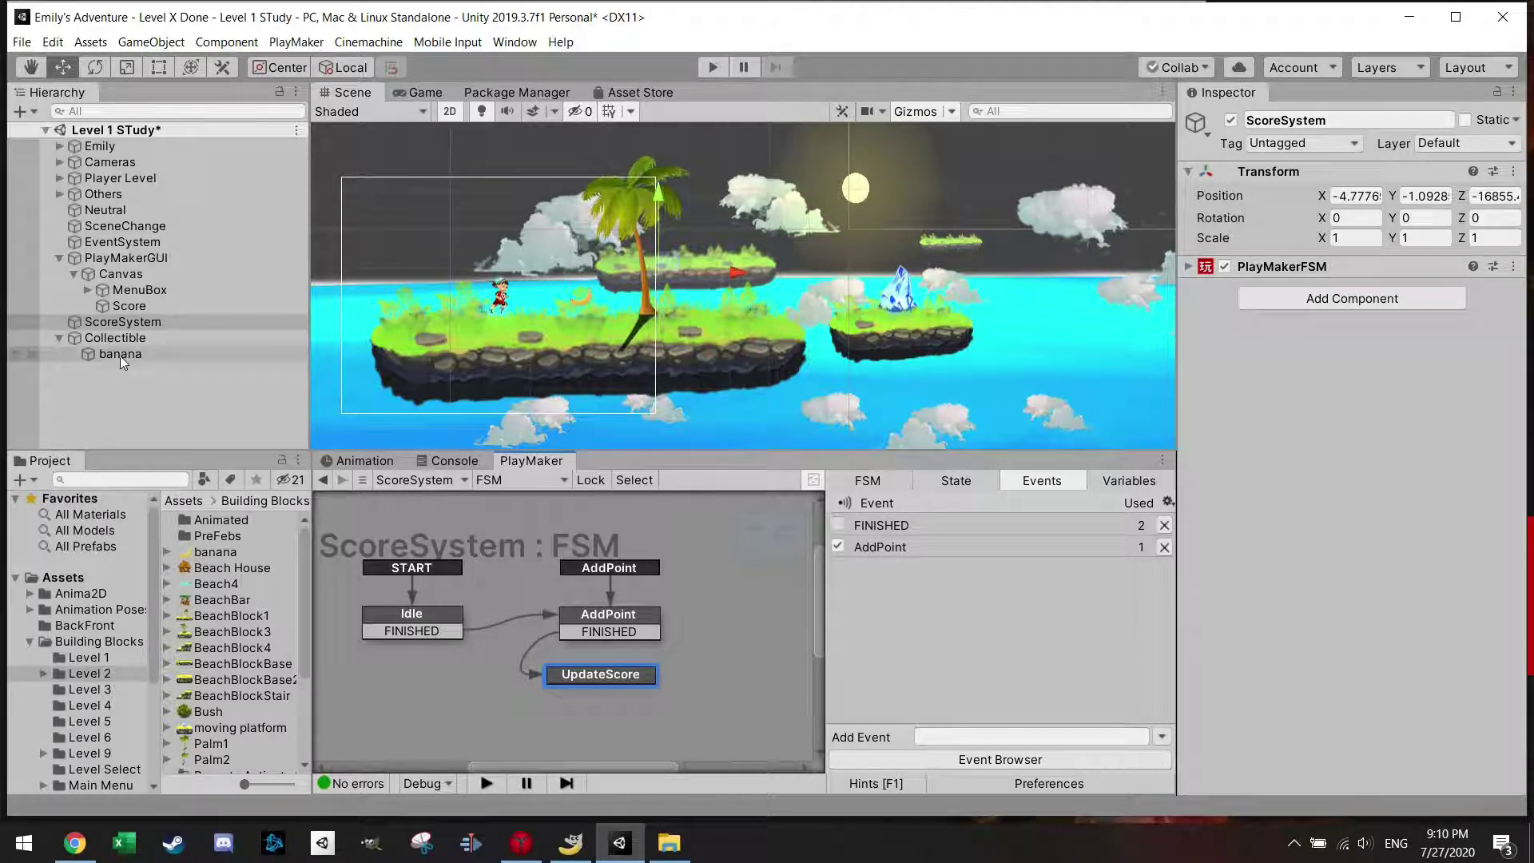
{"action": "left_click", "coordinate": [426, 92]}
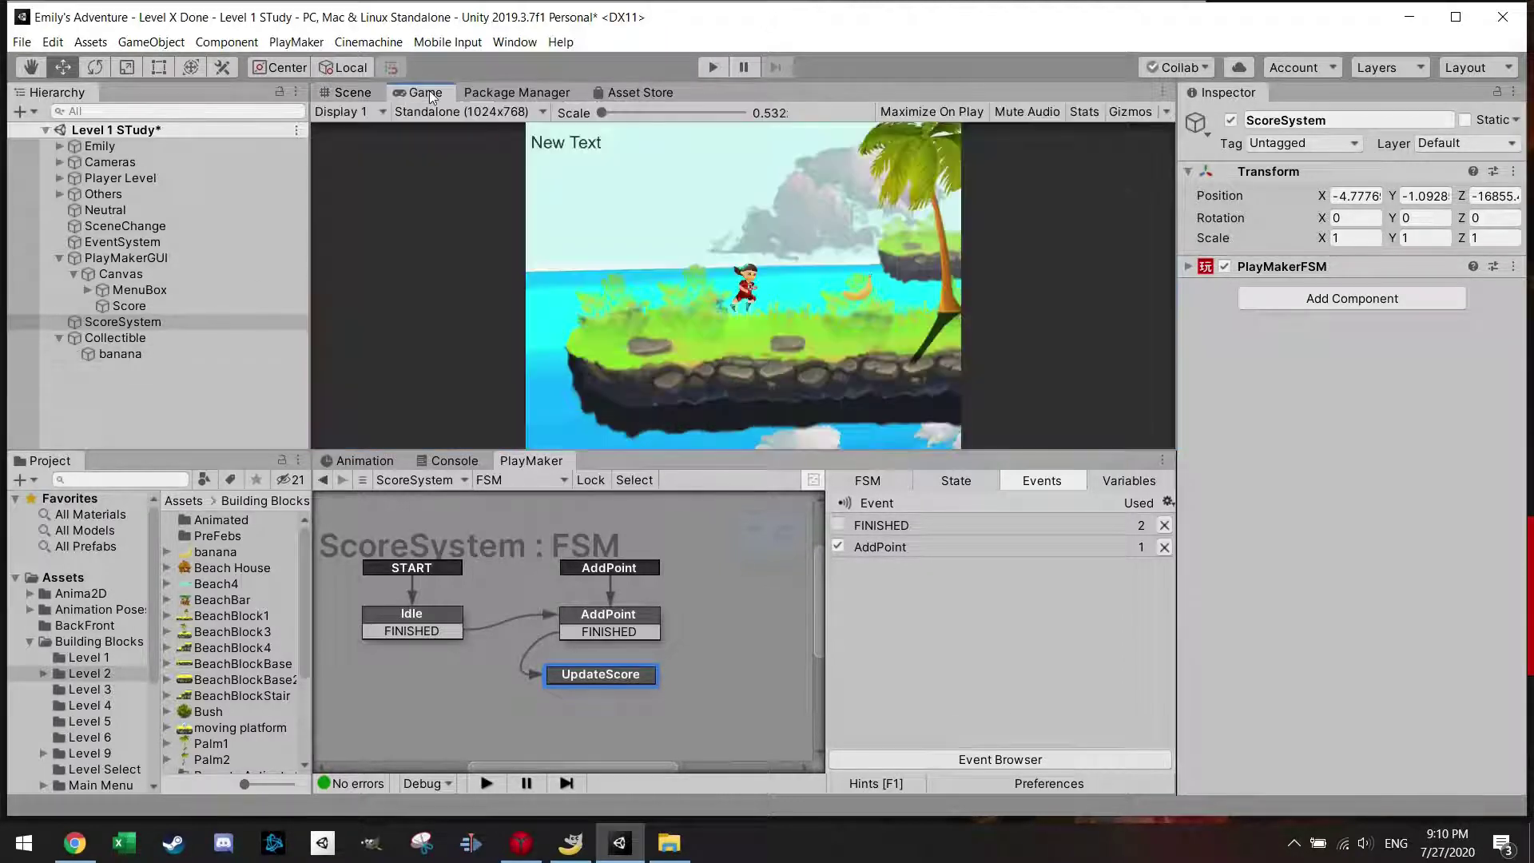
{"action": "left_click", "coordinate": [352, 92]}
{"action": "left_click", "coordinate": [132, 353]}
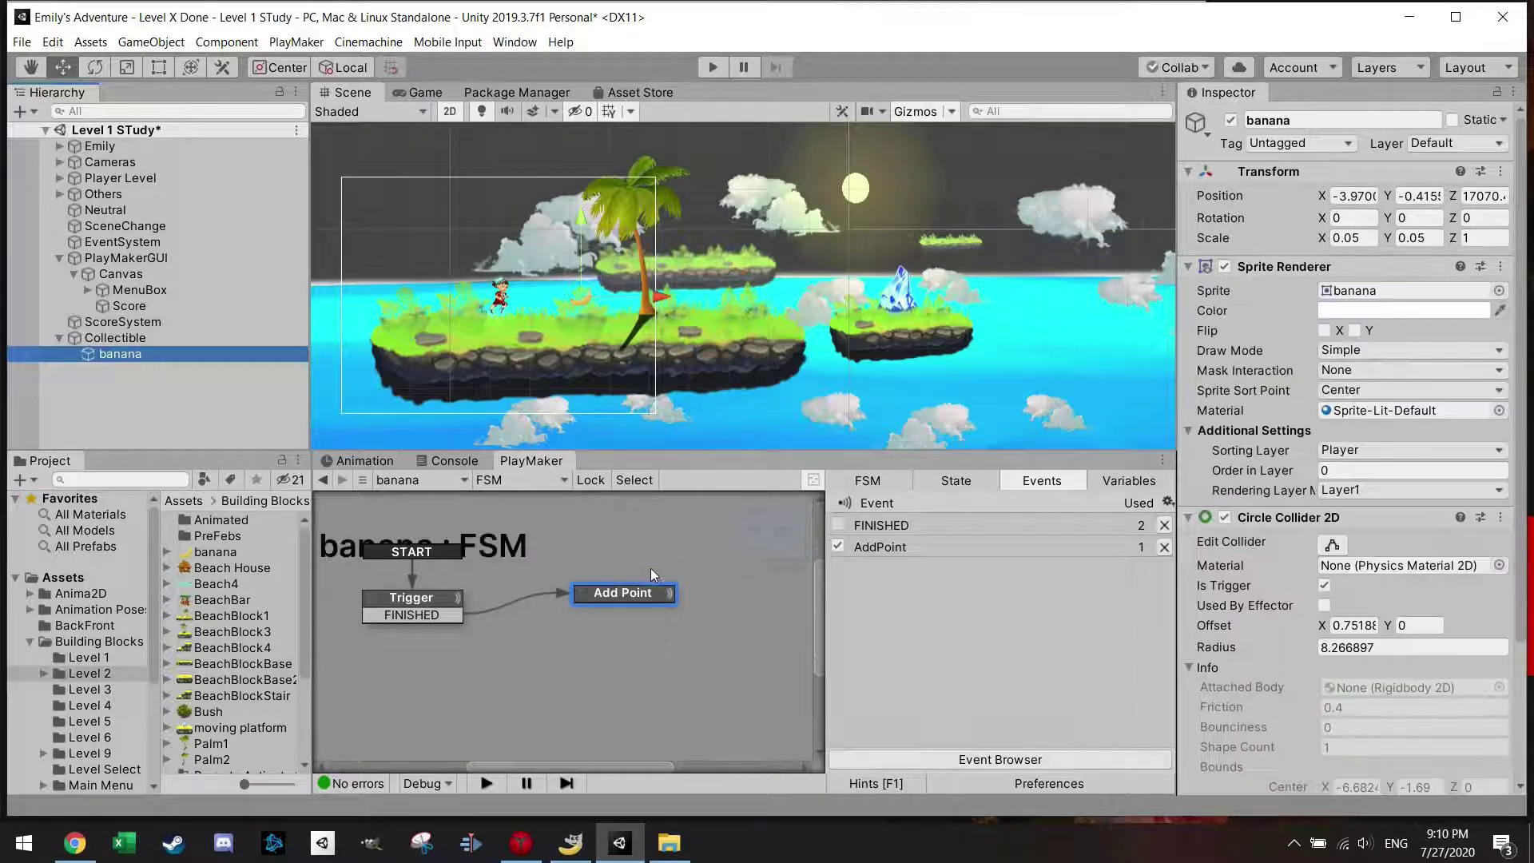
{"action": "left_click", "coordinate": [962, 482]}
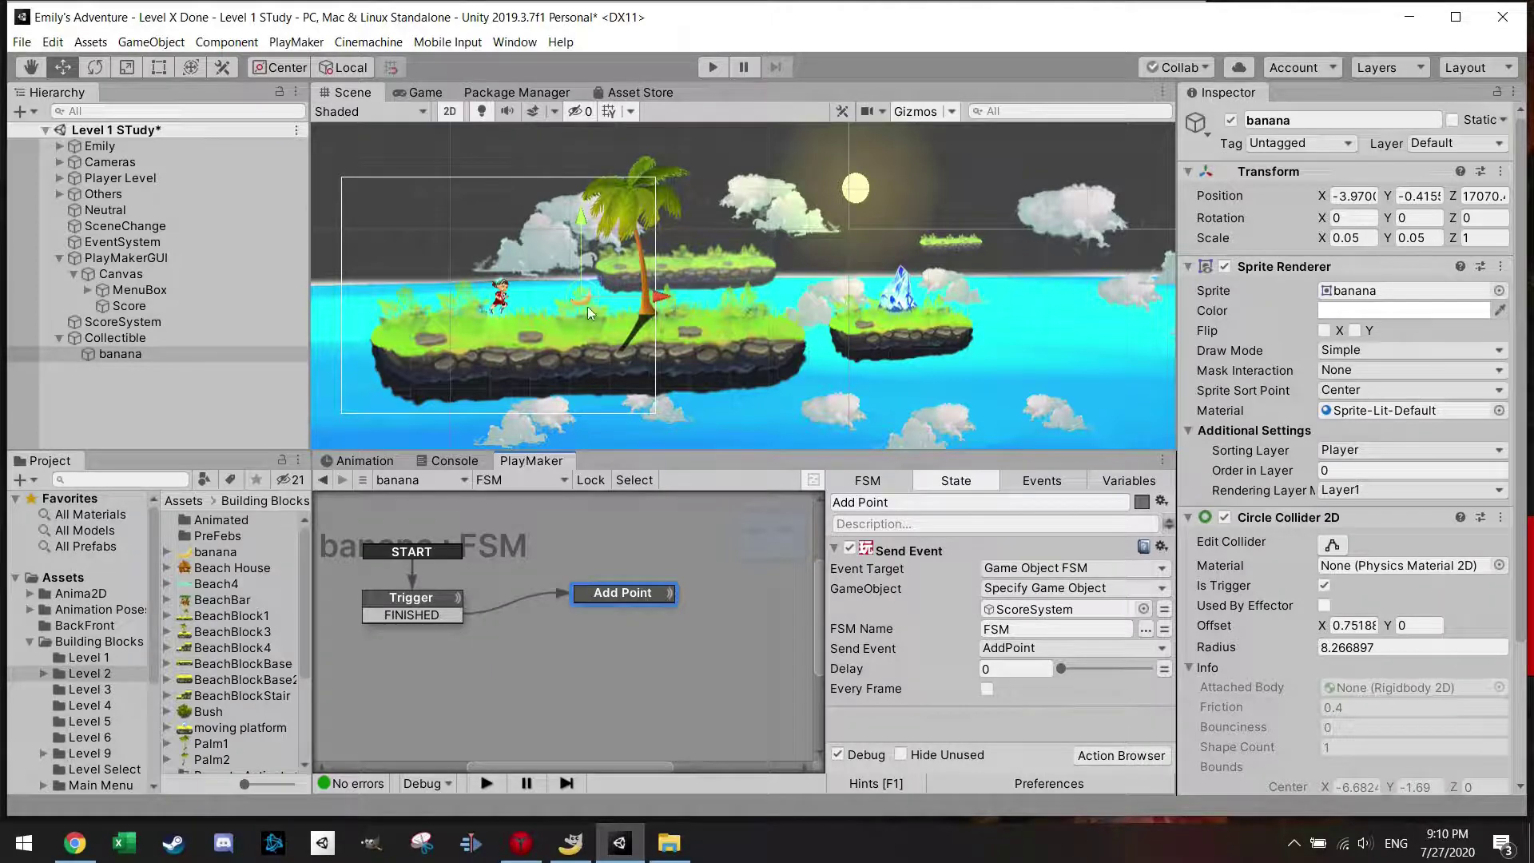
Search 'destr' and add a Destroy Self action after Send Event in Add Point
{"action": "left_click", "coordinate": [1116, 756]}
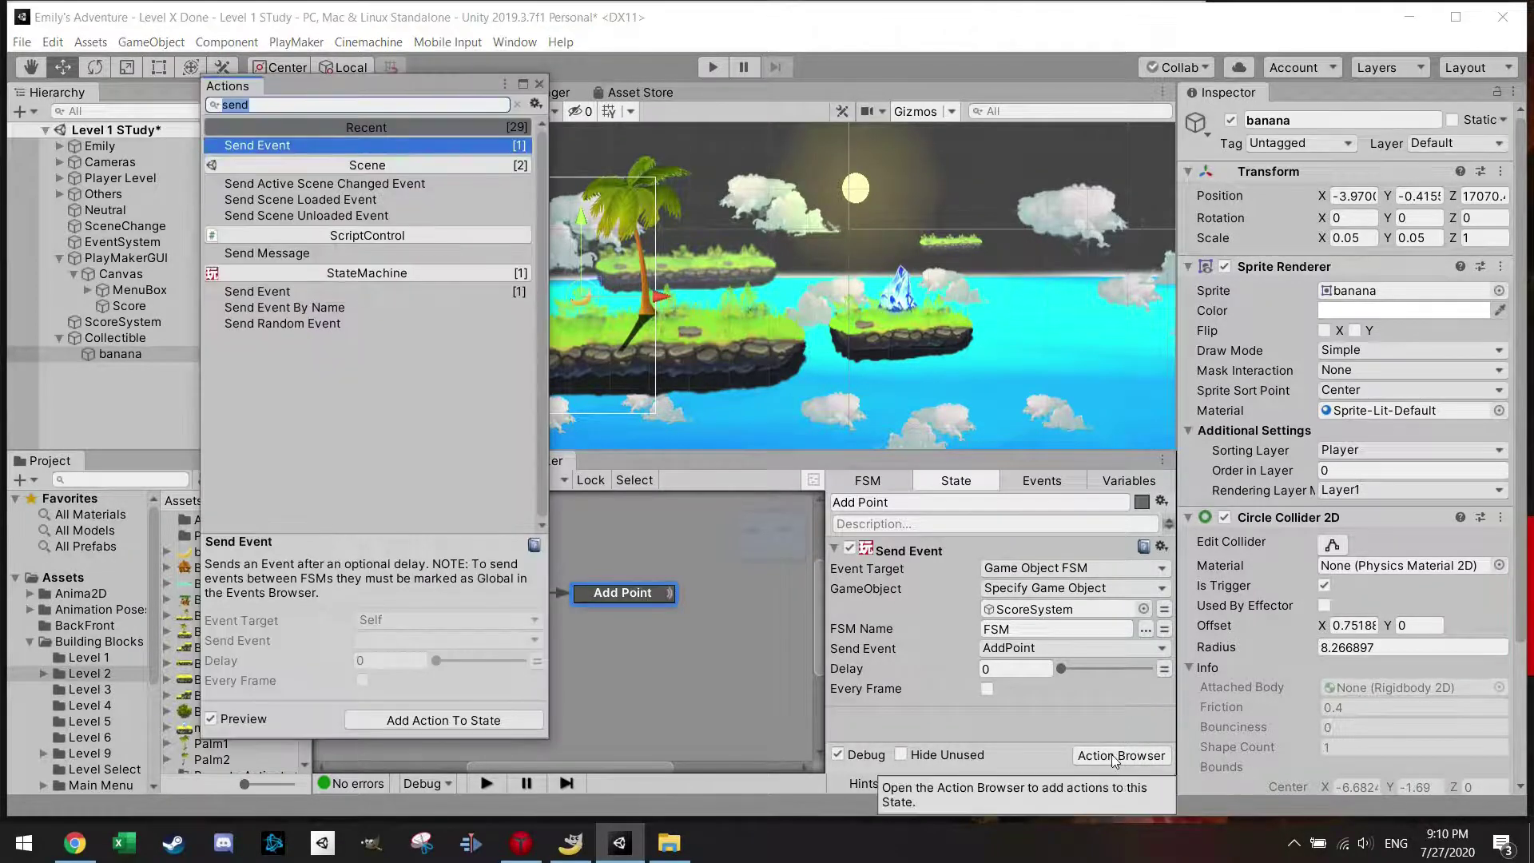
{"action": "type", "text": "destr"}
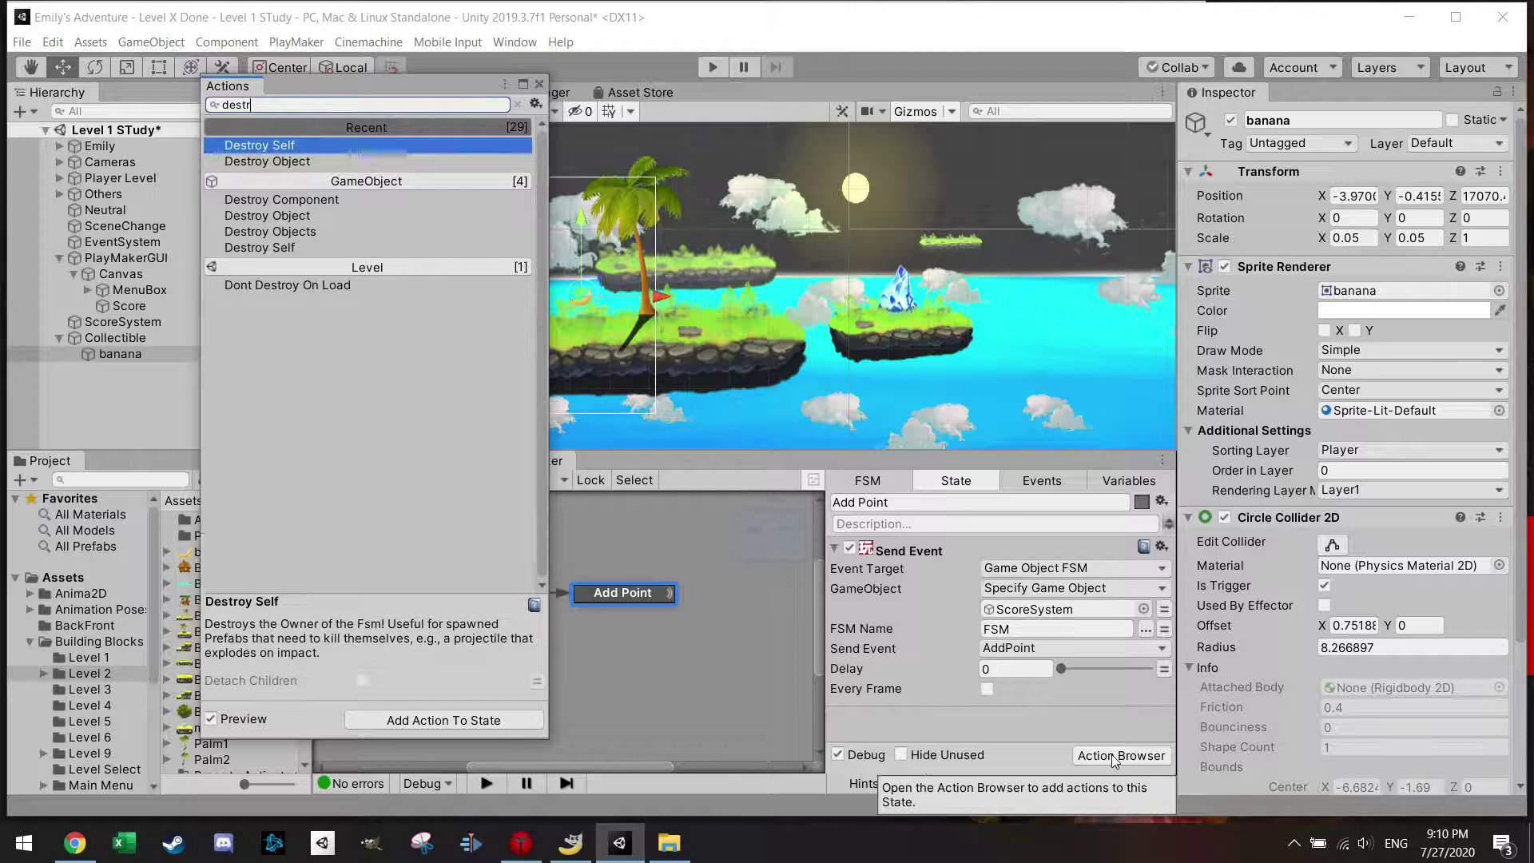
{"action": "double_click", "coordinate": [375, 146]}
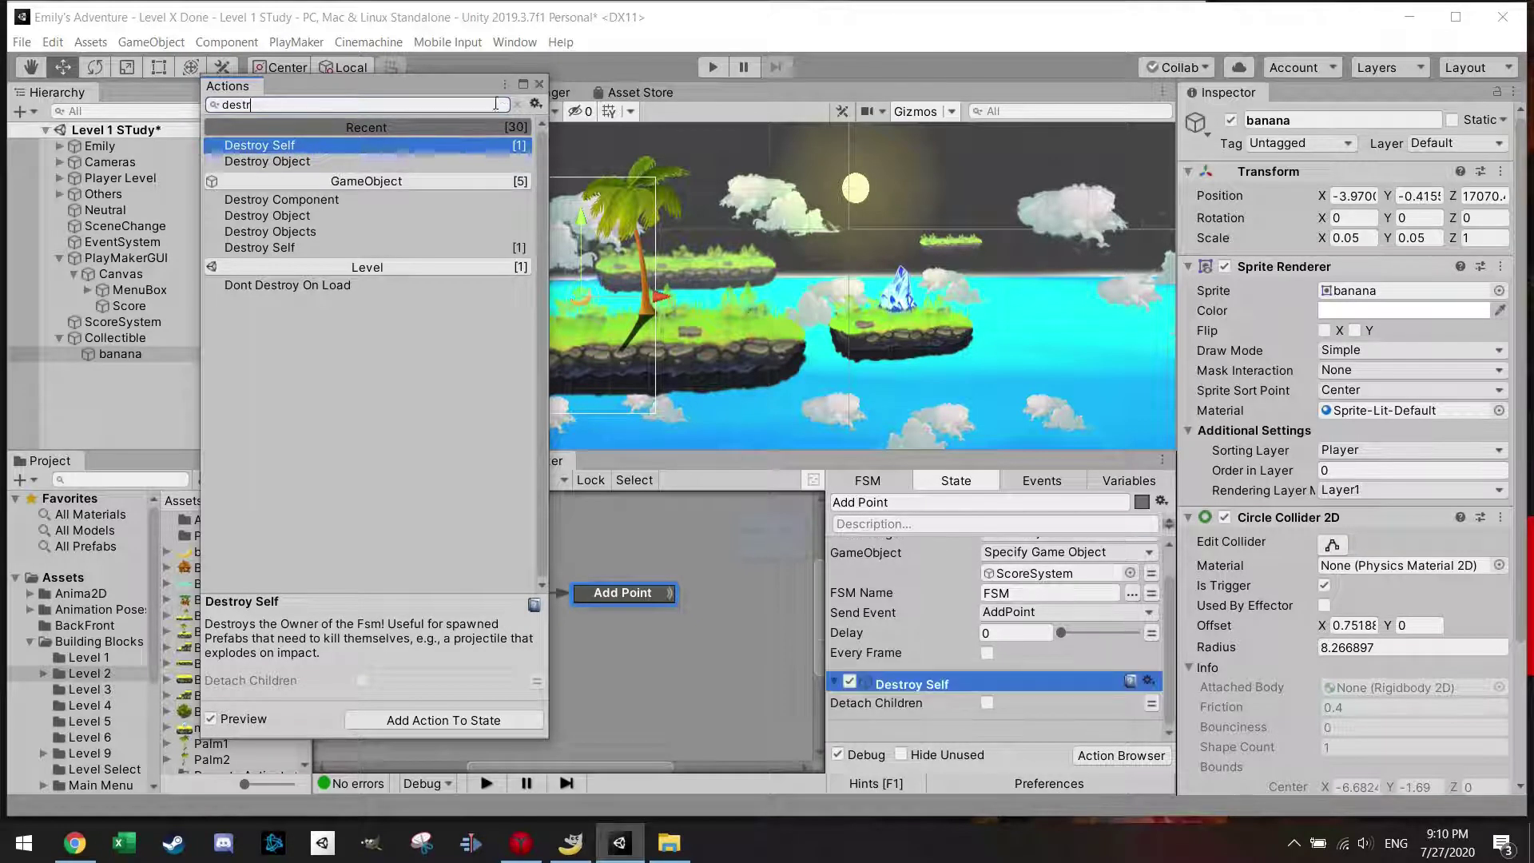
{"action": "left_click", "coordinate": [540, 84]}
{"action": "scroll", "coordinate": [913, 573], "scroll_direction": "up", "scroll_amount": 1}
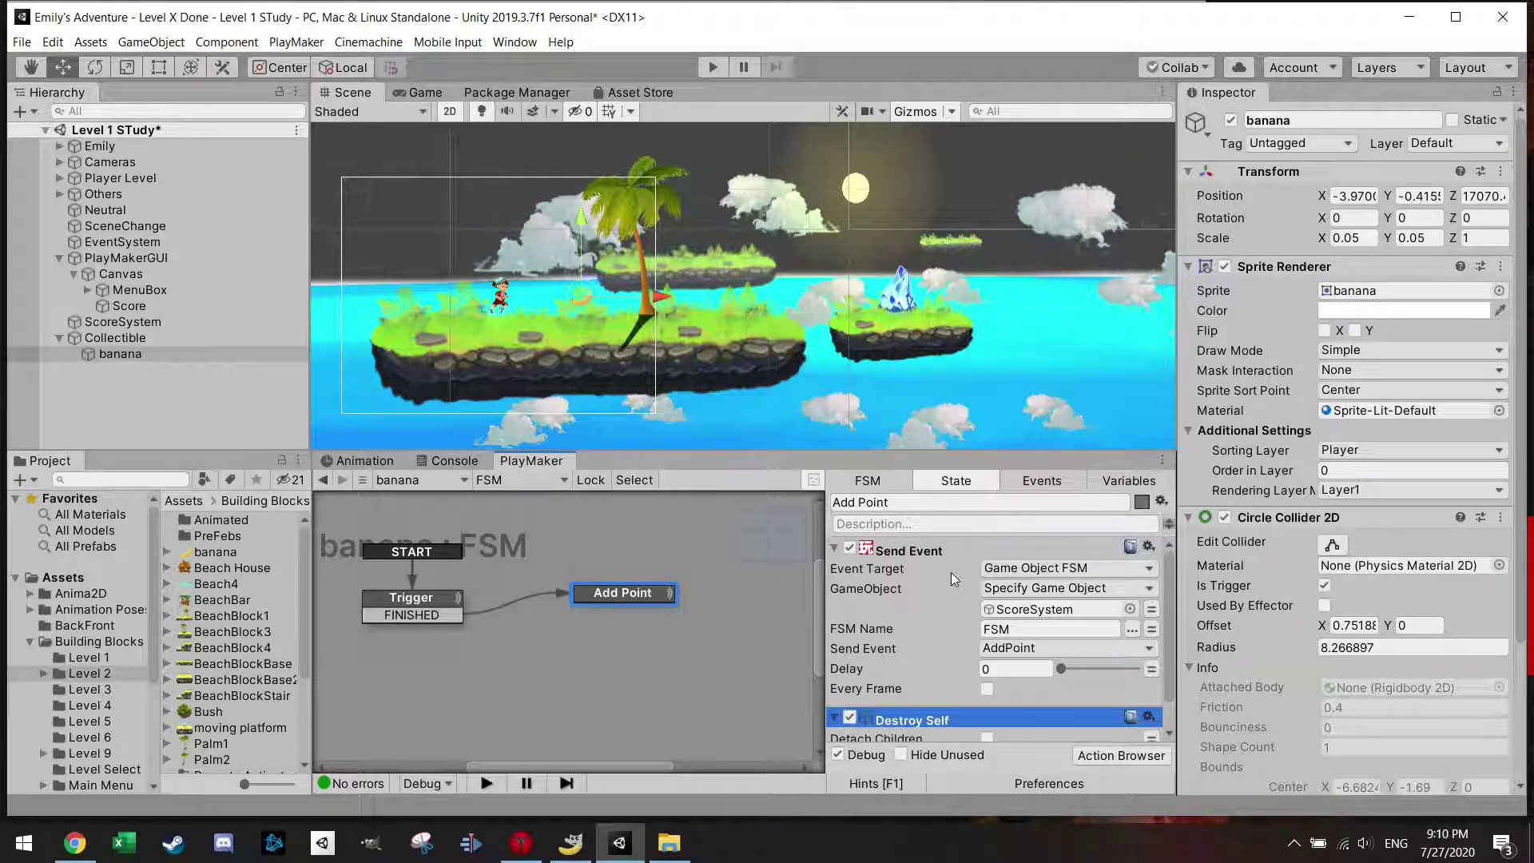
{"action": "scroll", "coordinate": [949, 573], "scroll_direction": "down", "scroll_amount": 1}
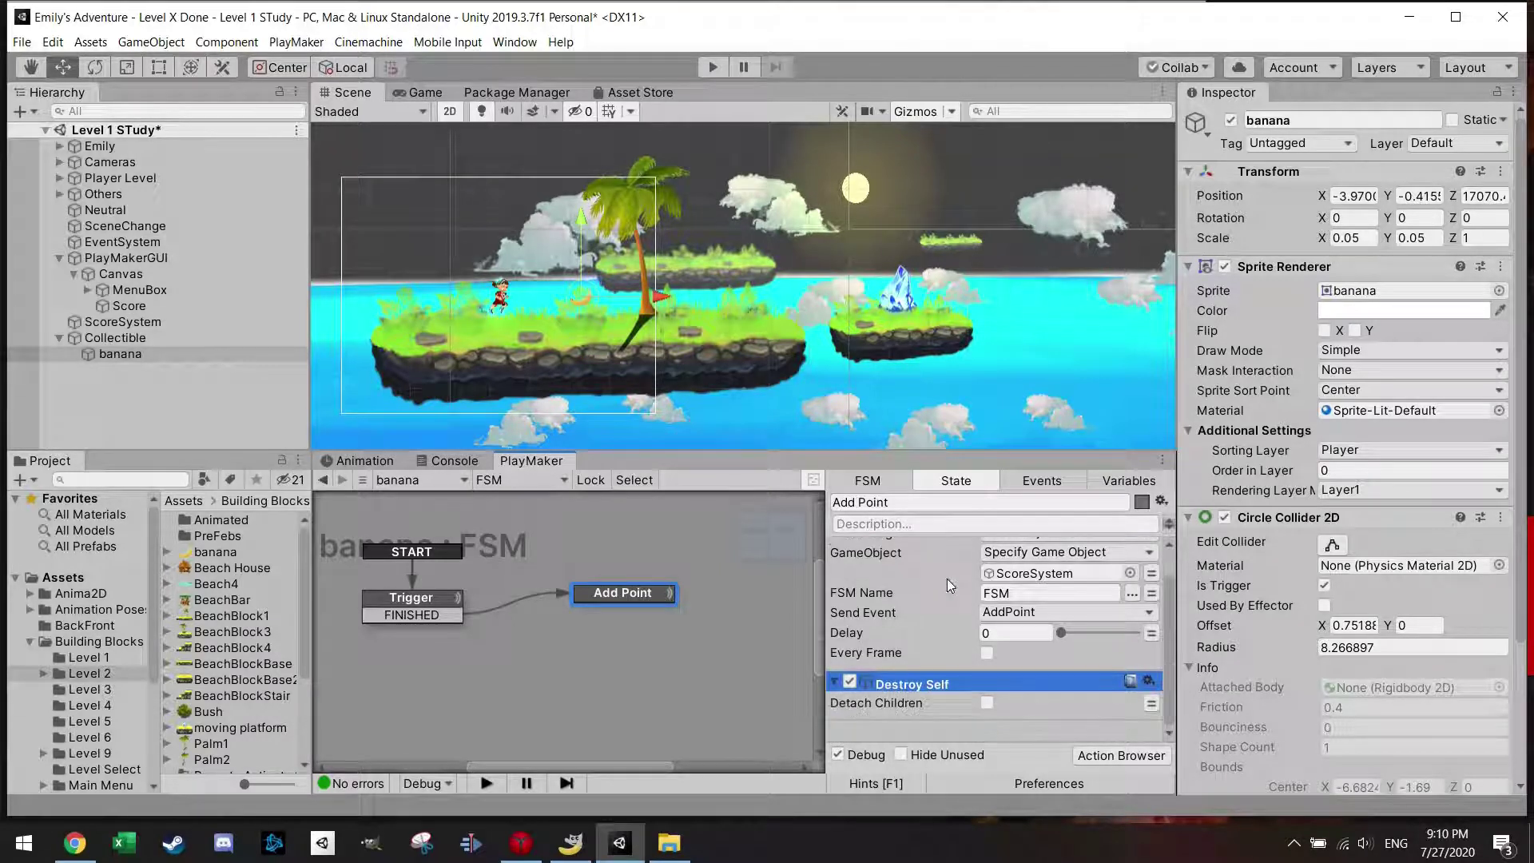
Play the level, run the character right into the banana to collect it, then view the Scene
{"action": "left_click", "coordinate": [708, 70]}
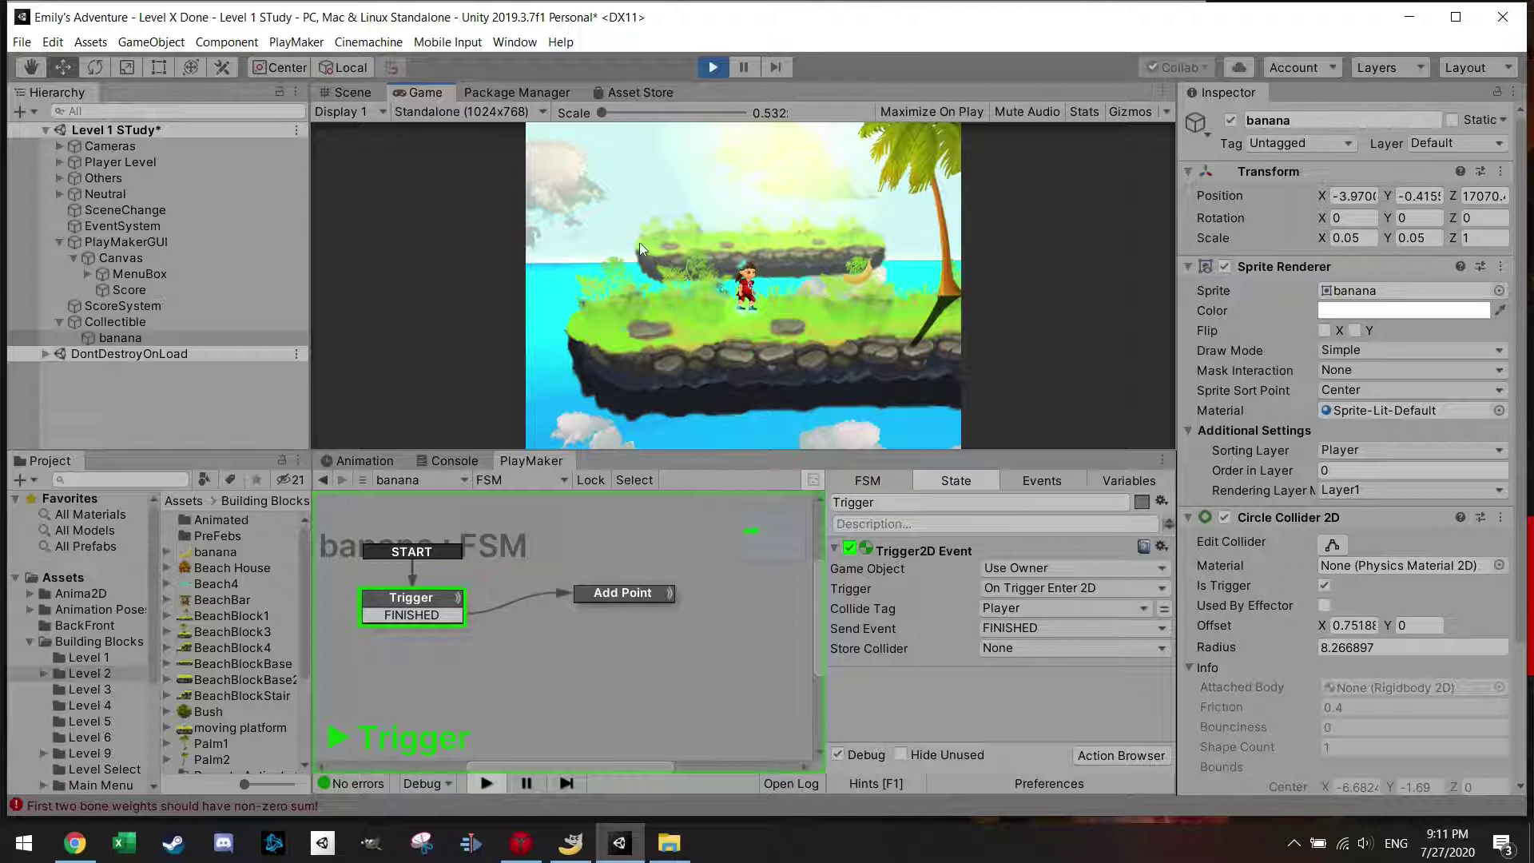
{"action": "key", "text": "Right"}
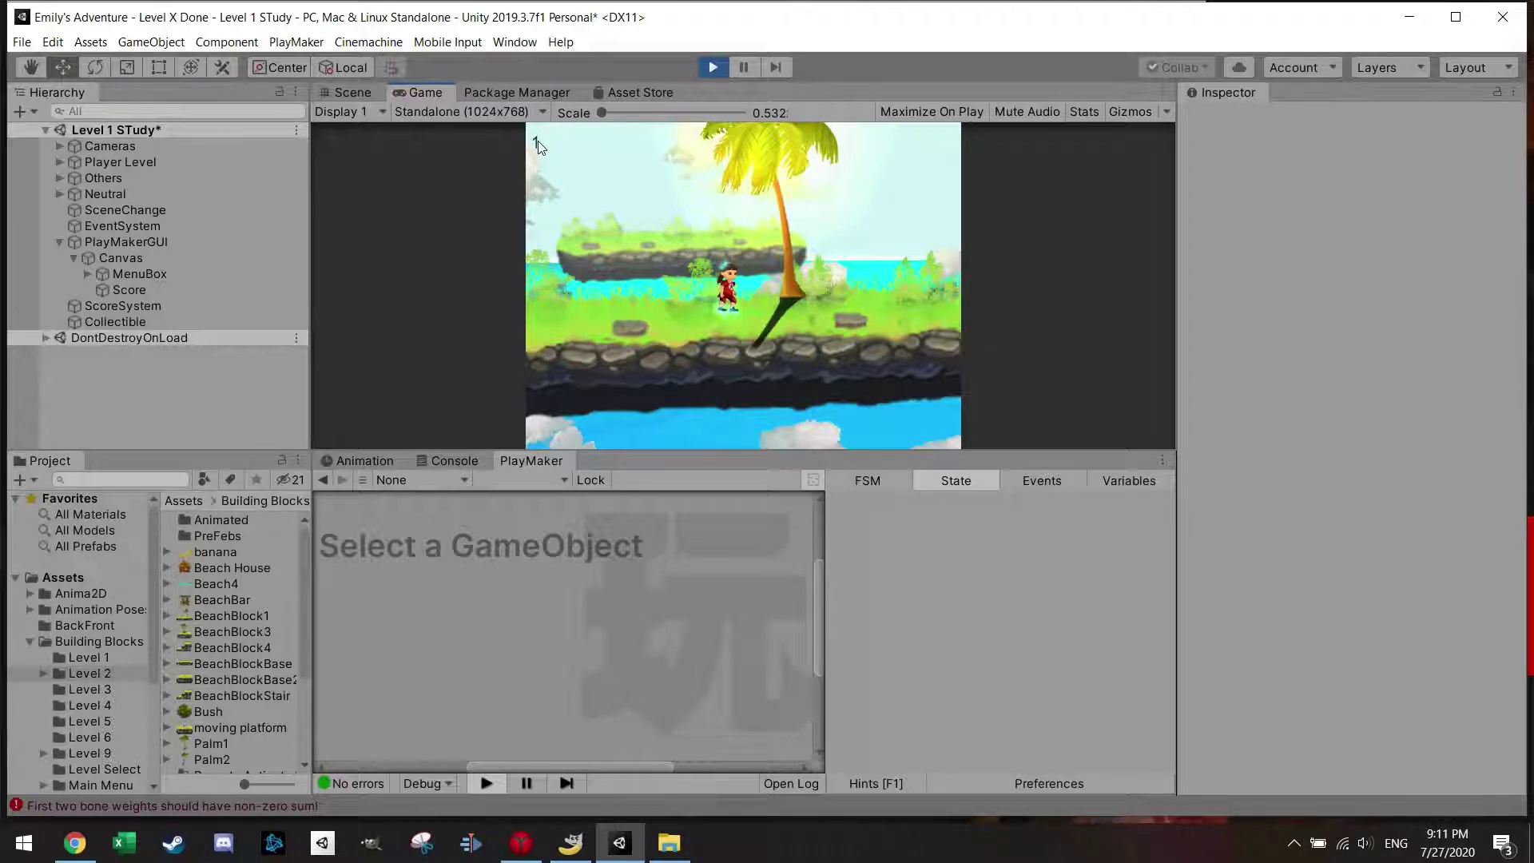
{"action": "left_click", "coordinate": [365, 95]}
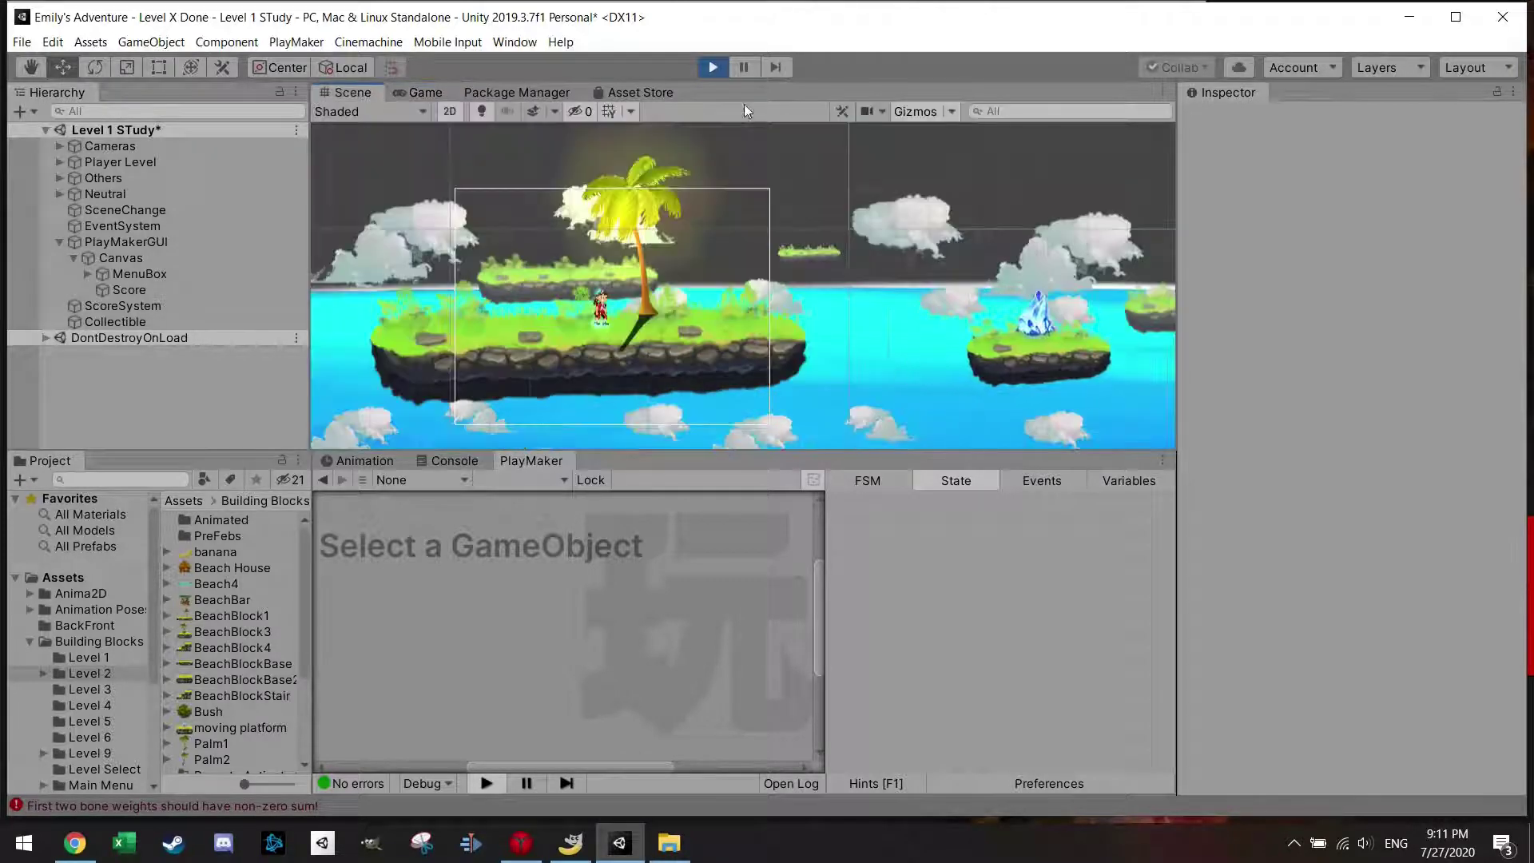
Stop play mode, select the Score text, frame it and nudge it slightly right
{"action": "left_click", "coordinate": [713, 68]}
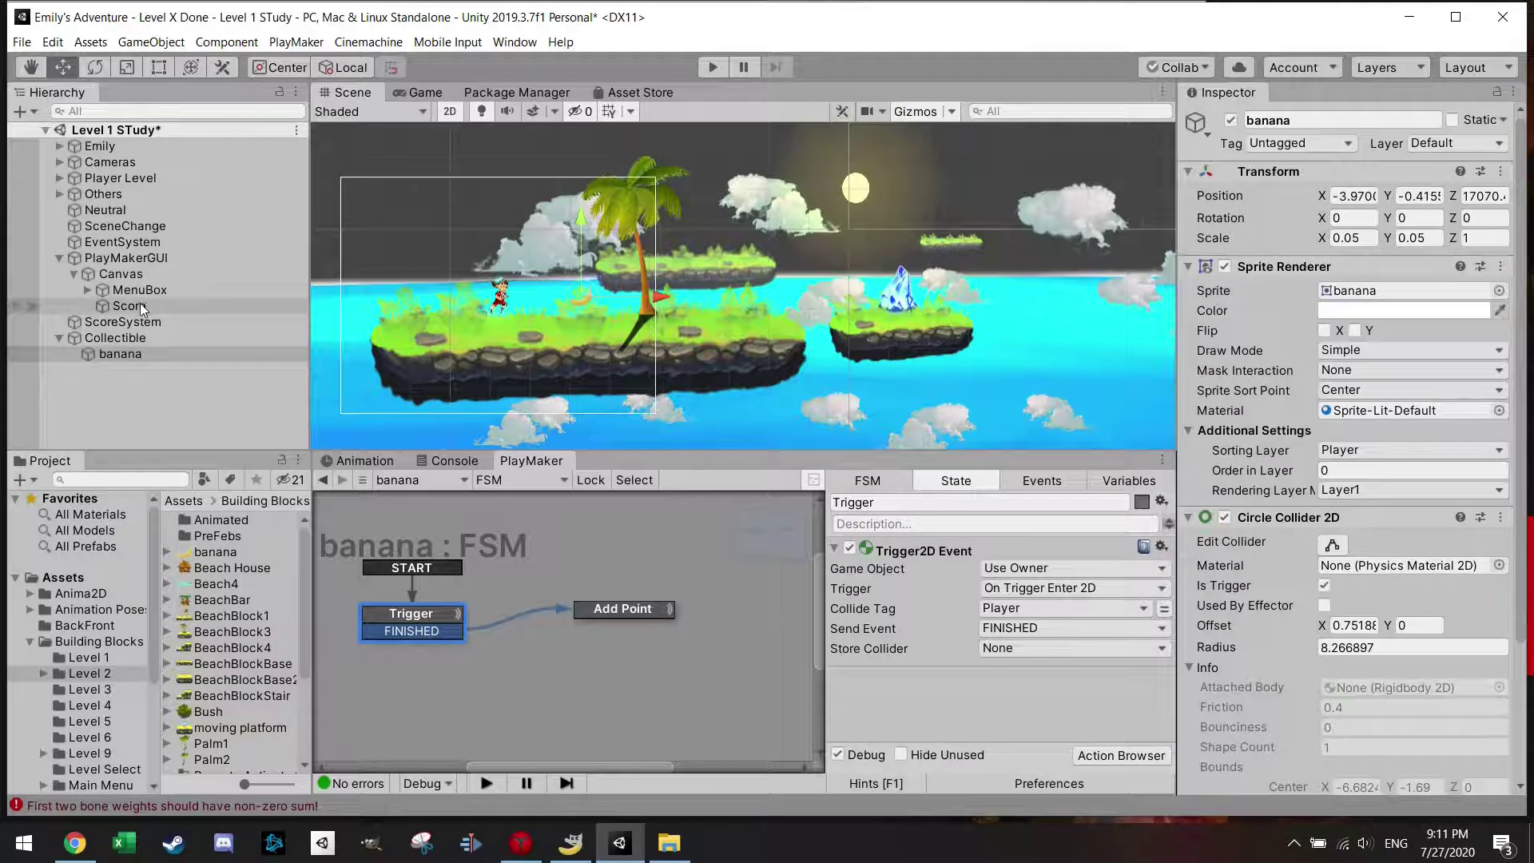
{"action": "left_click", "coordinate": [136, 305]}
{"action": "scroll", "coordinate": [671, 223], "scroll_direction": "down", "scroll_amount": 10}
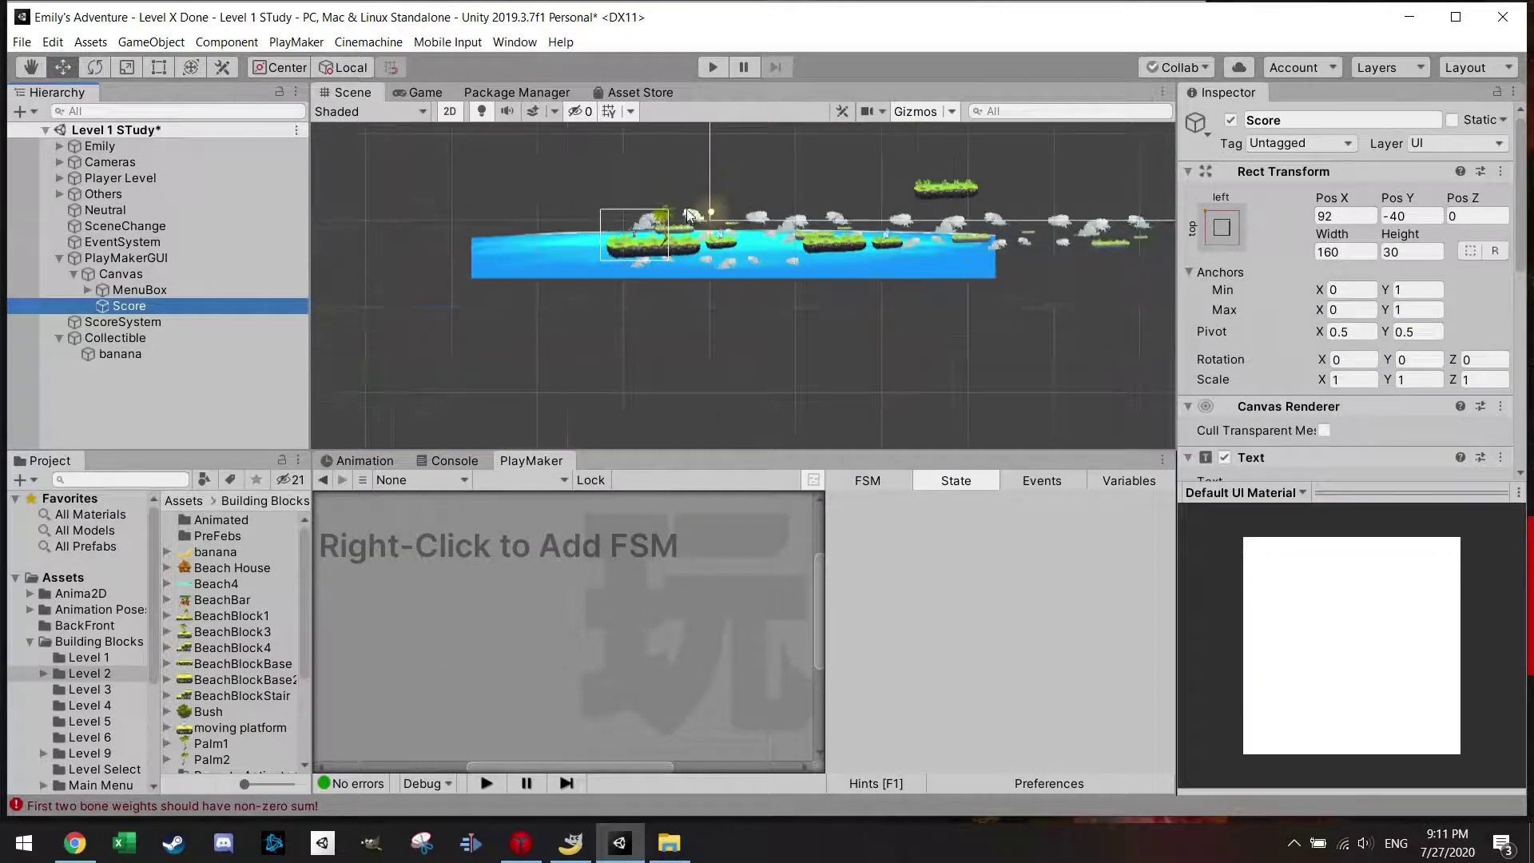
{"action": "scroll", "coordinate": [697, 214], "scroll_direction": "down", "scroll_amount": 3}
{"action": "middle_click_drag", "start_coordinate": [697, 214], "coordinate": [740, 347]}
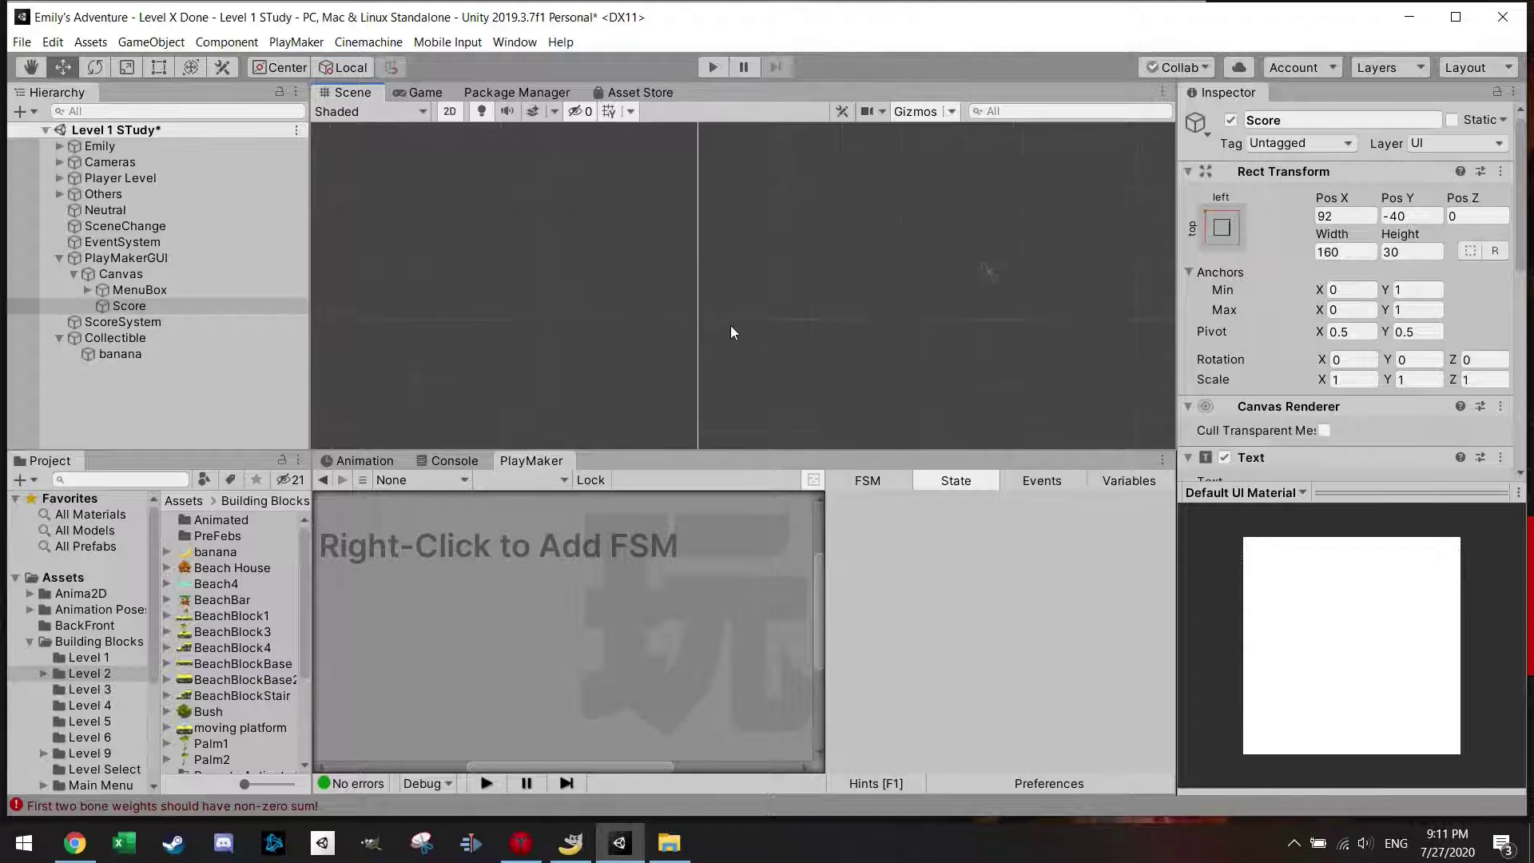
{"action": "key", "text": "f"}
{"action": "left_click_drag", "start_coordinate": [756, 163], "coordinate": [765, 160]}
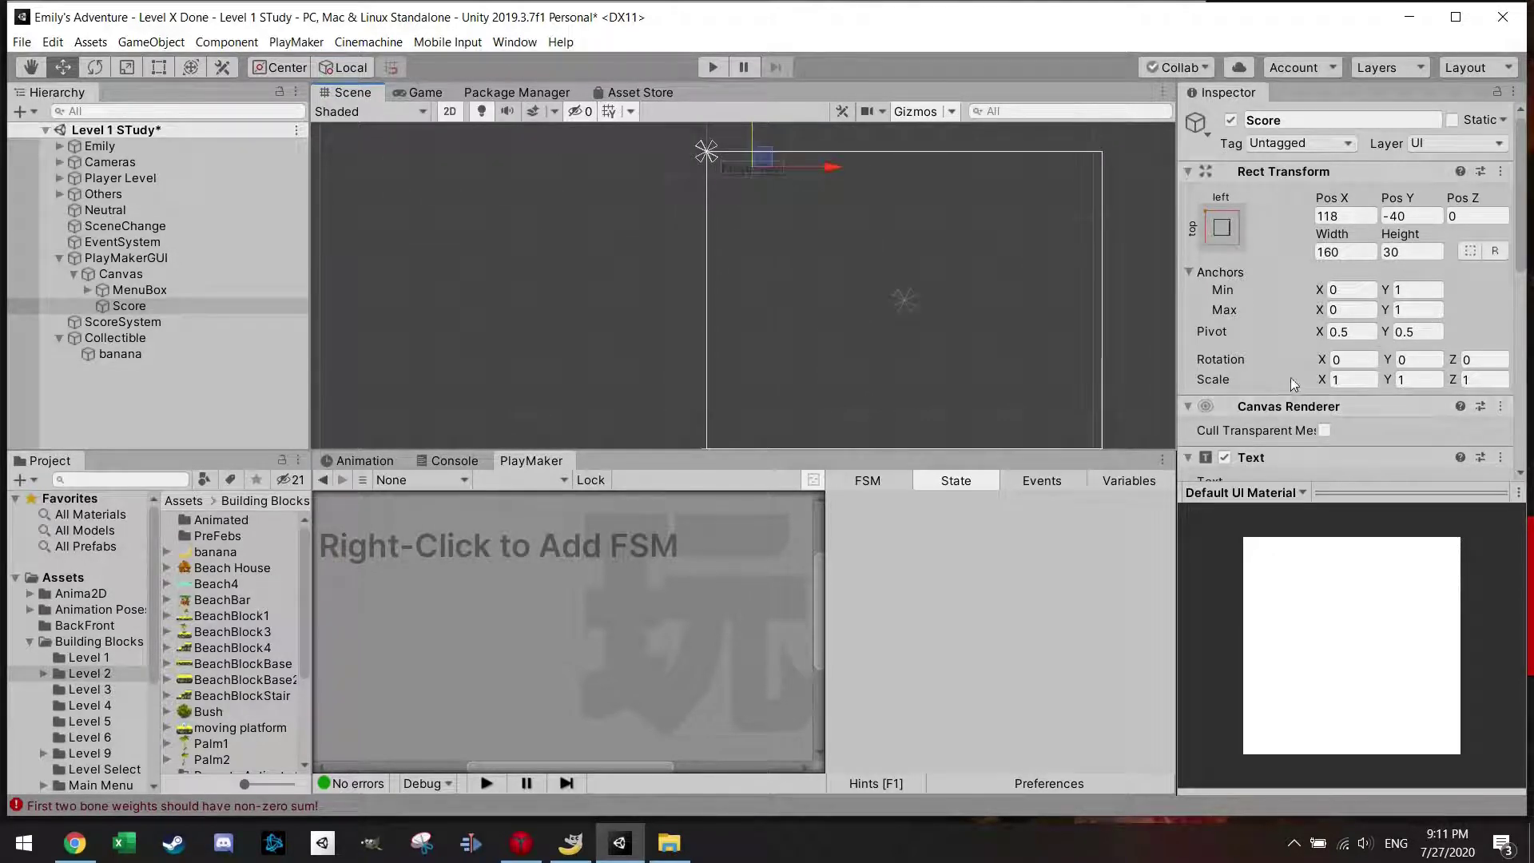
Set the Score text's font size to 50 and its Font Style to Bold
{"action": "scroll", "coordinate": [1291, 377], "scroll_direction": "down", "scroll_amount": 5}
{"action": "double_click", "coordinate": [1335, 248]}
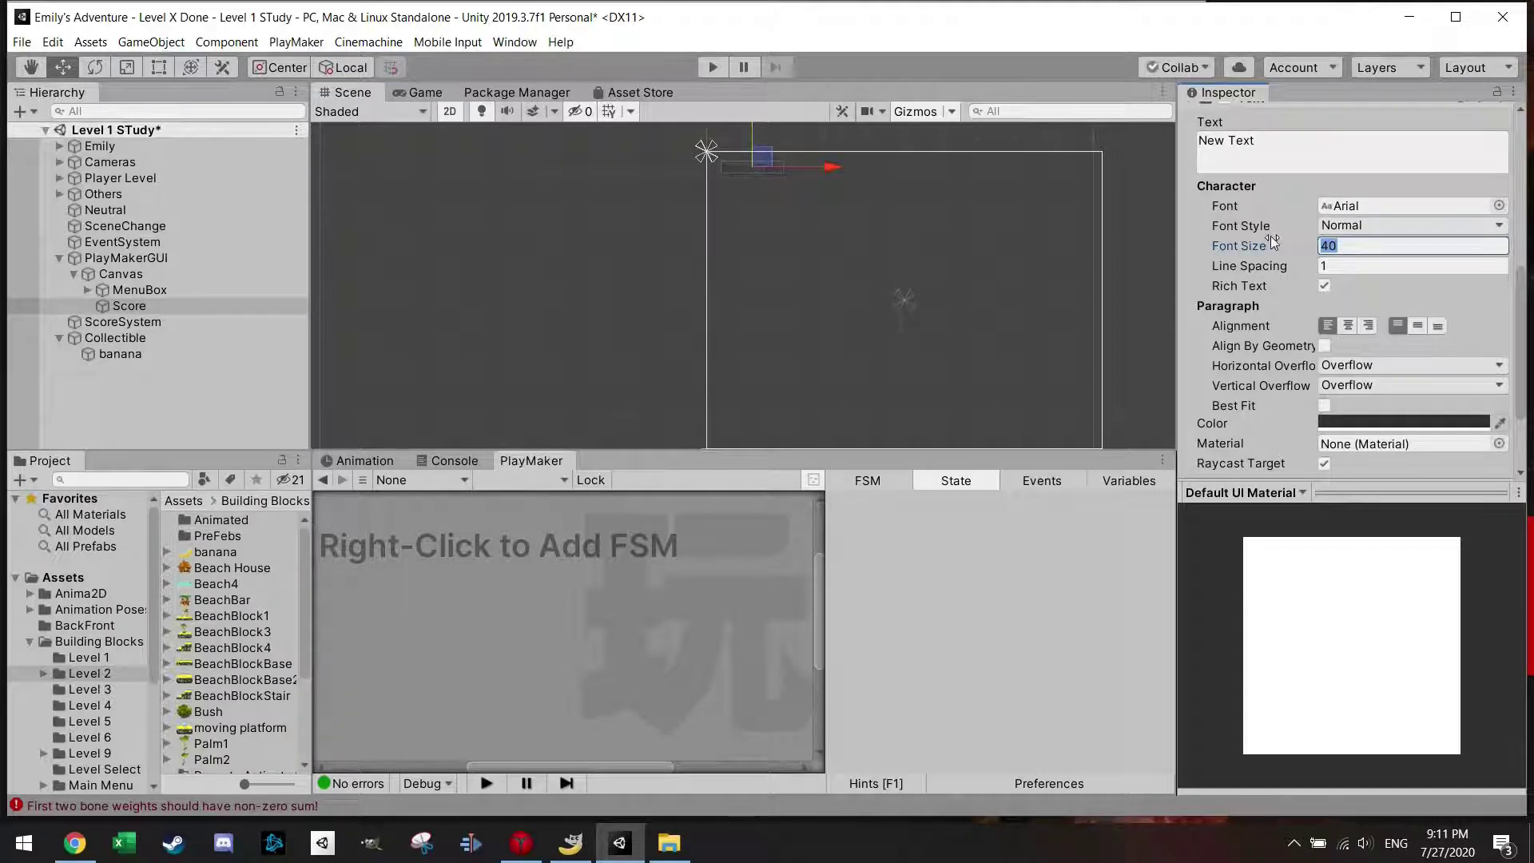
{"action": "type", "text": "50"}
{"action": "scroll", "coordinate": [1292, 307], "scroll_direction": "down", "scroll_amount": 3}
{"action": "scroll", "coordinate": [1292, 300], "scroll_direction": "up", "scroll_amount": 4}
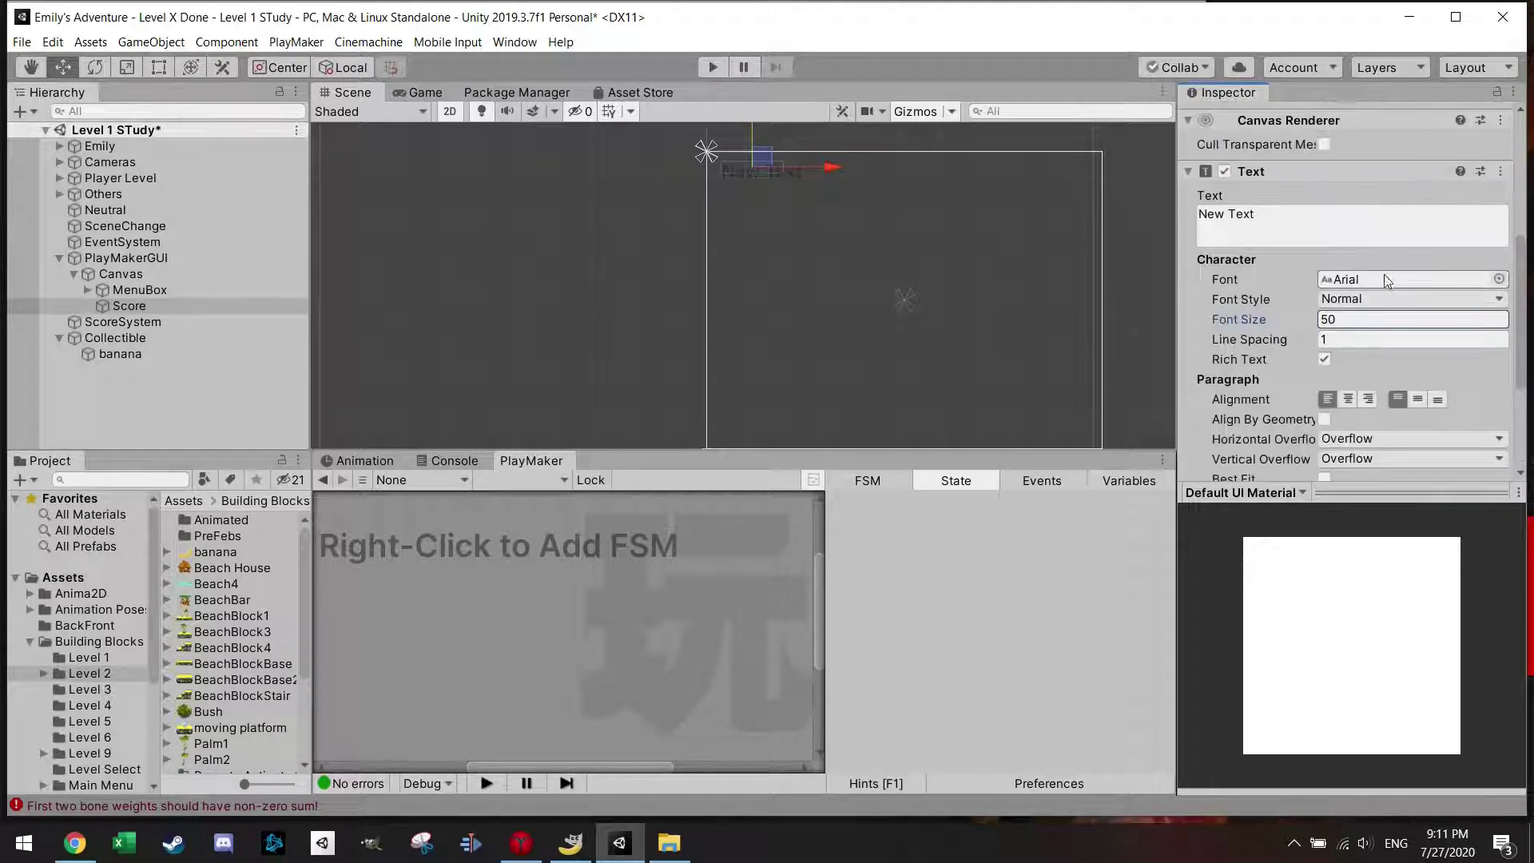
{"action": "left_click", "coordinate": [1383, 297]}
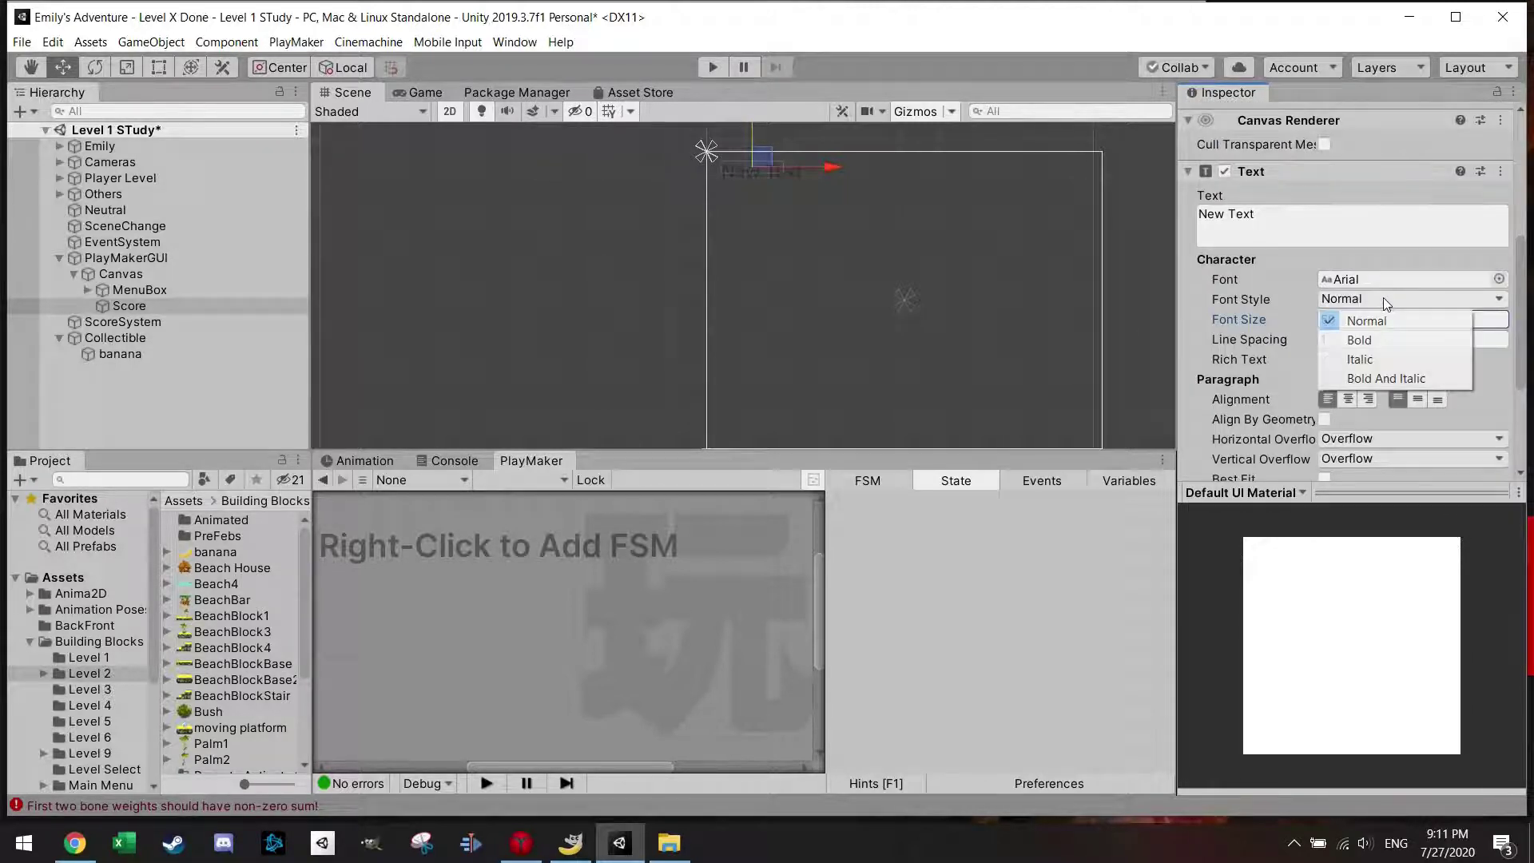
{"action": "left_click", "coordinate": [1371, 342]}
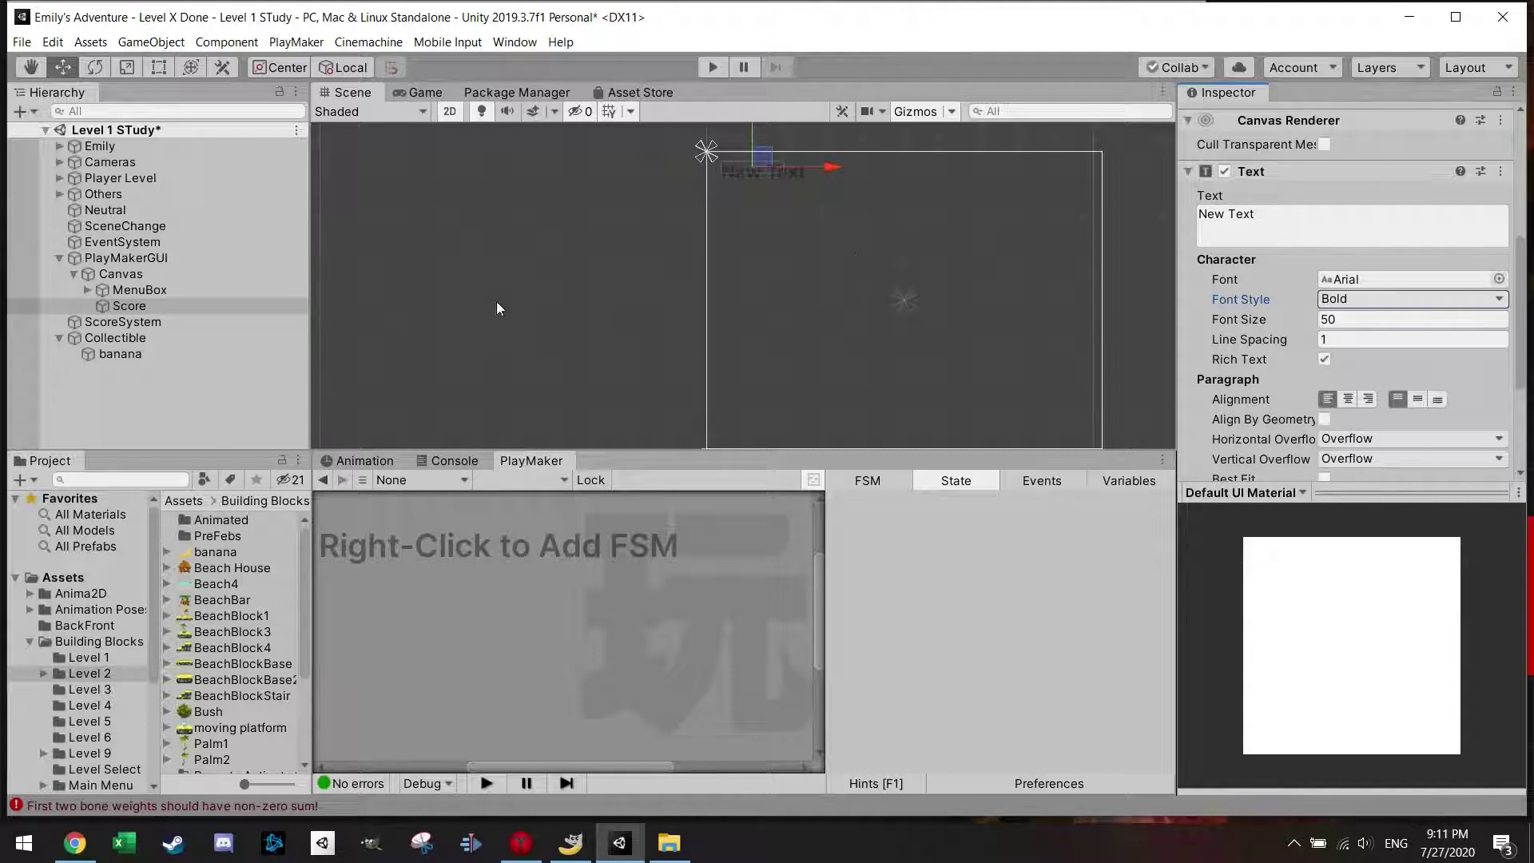
Create a UI Image under Canvas using the banana sprite as its Source Image
{"action": "right_click", "coordinate": [142, 389]}
{"action": "mouse_move", "coordinate": [208, 689]}
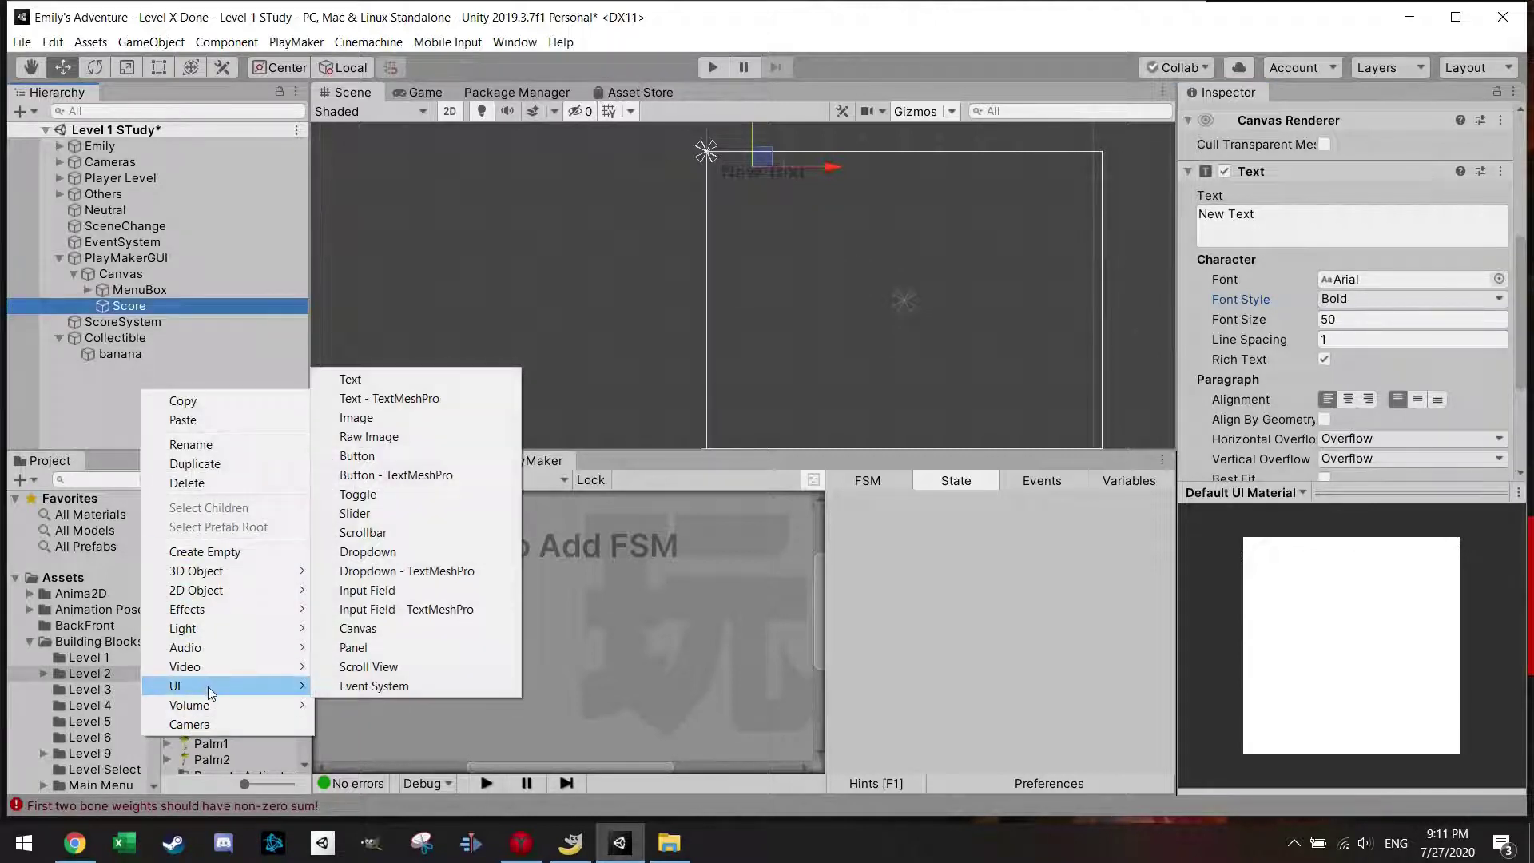
{"action": "left_click", "coordinate": [405, 418]}
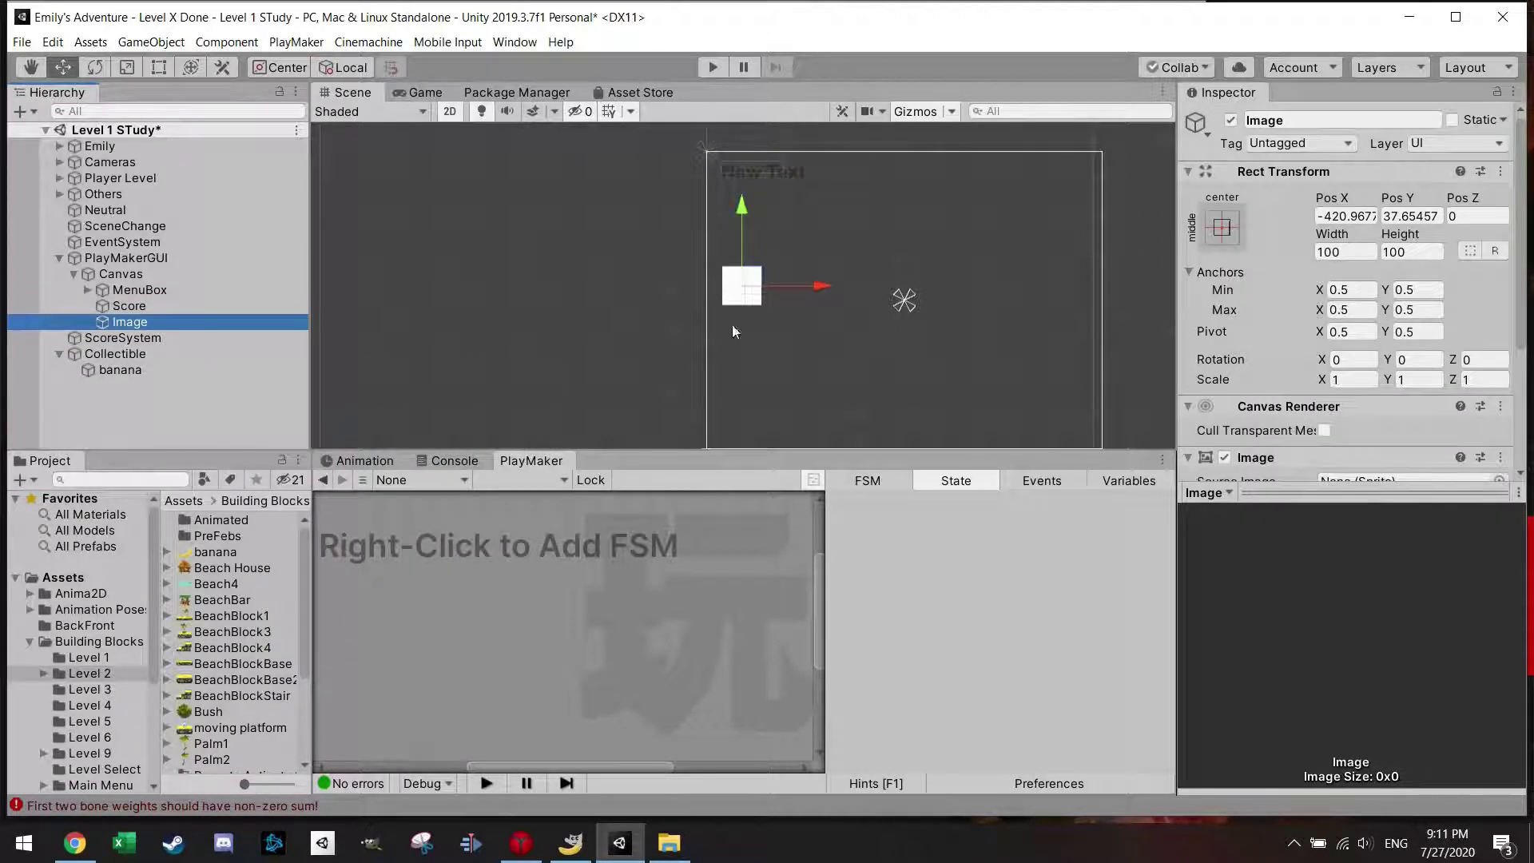
{"action": "scroll", "coordinate": [1257, 336], "scroll_direction": "down", "scroll_amount": 4}
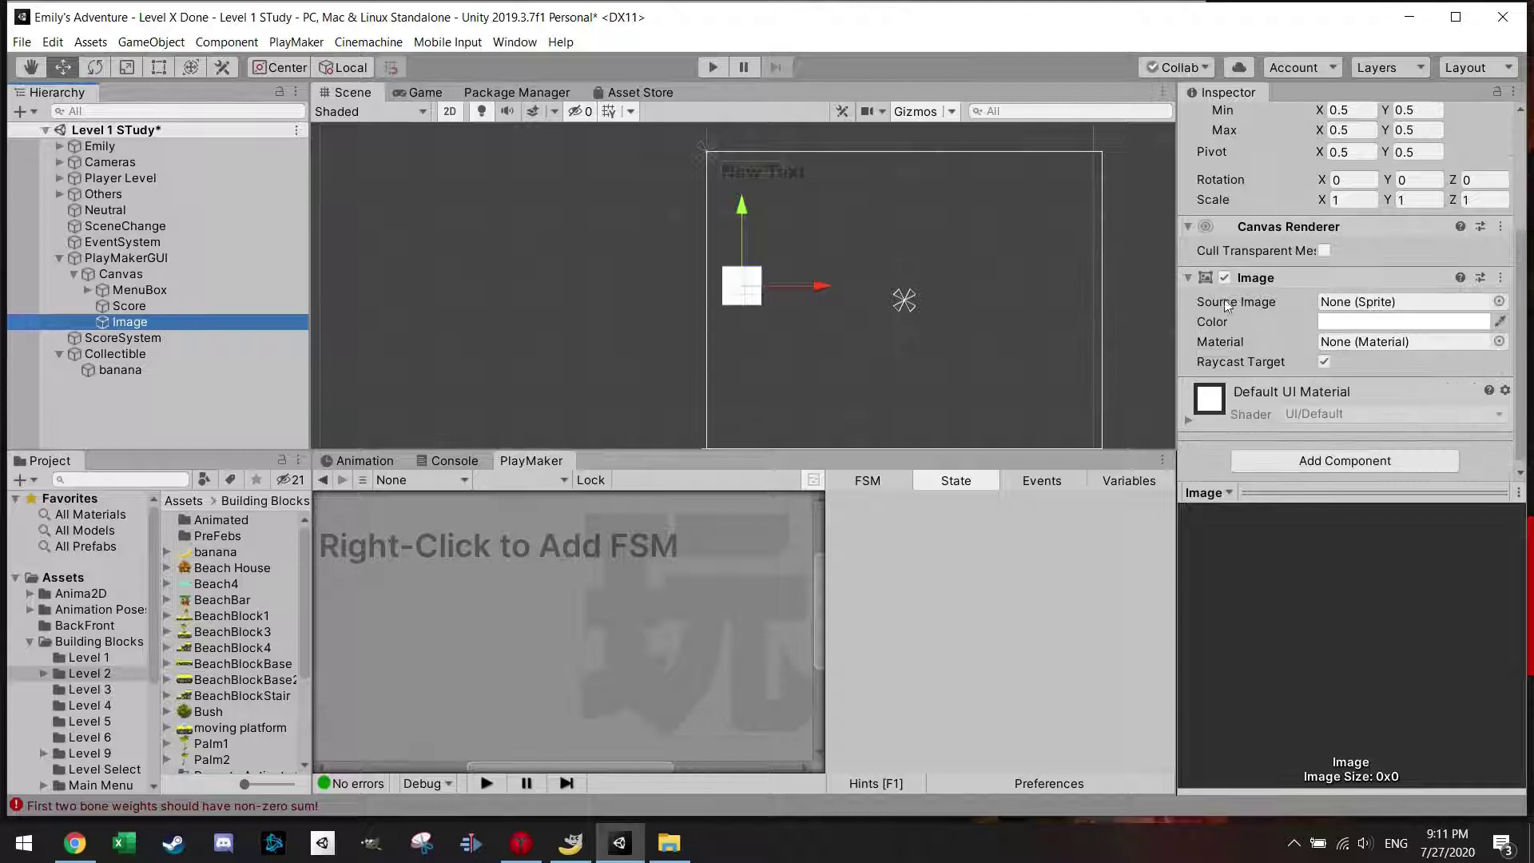
{"action": "left_click", "coordinate": [552, 535]}
{"action": "left_click_drag", "start_coordinate": [552, 536], "coordinate": [1376, 316]}
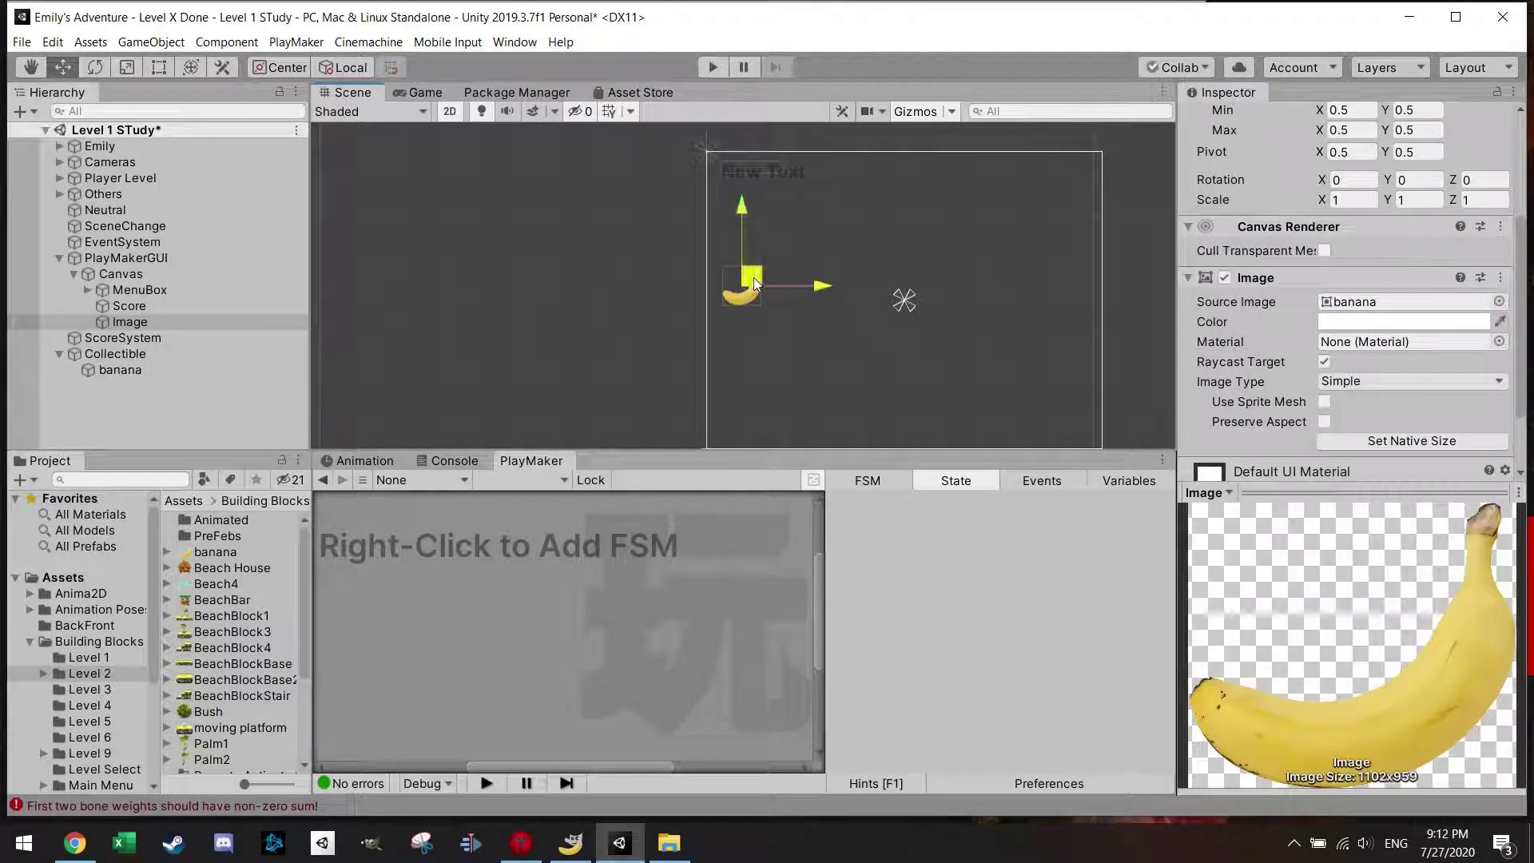
Scale the banana icon to 0.5 by 0.5 and place it at the canvas top-left
{"action": "left_click_drag", "start_coordinate": [753, 276], "coordinate": [786, 160]}
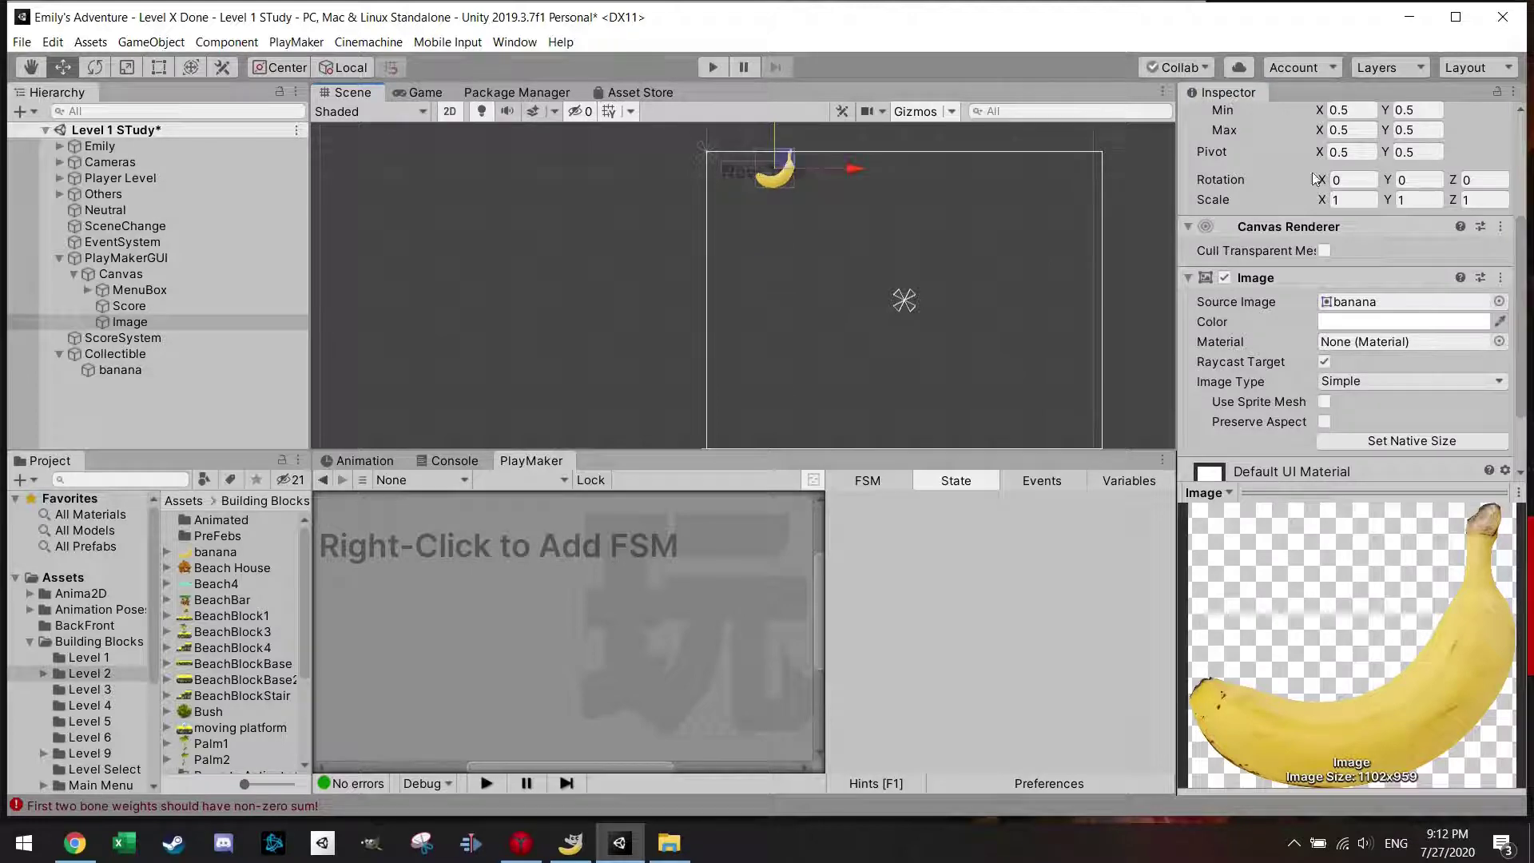
{"action": "left_click", "coordinate": [1343, 200]}
{"action": "type", "text": "0.5"}
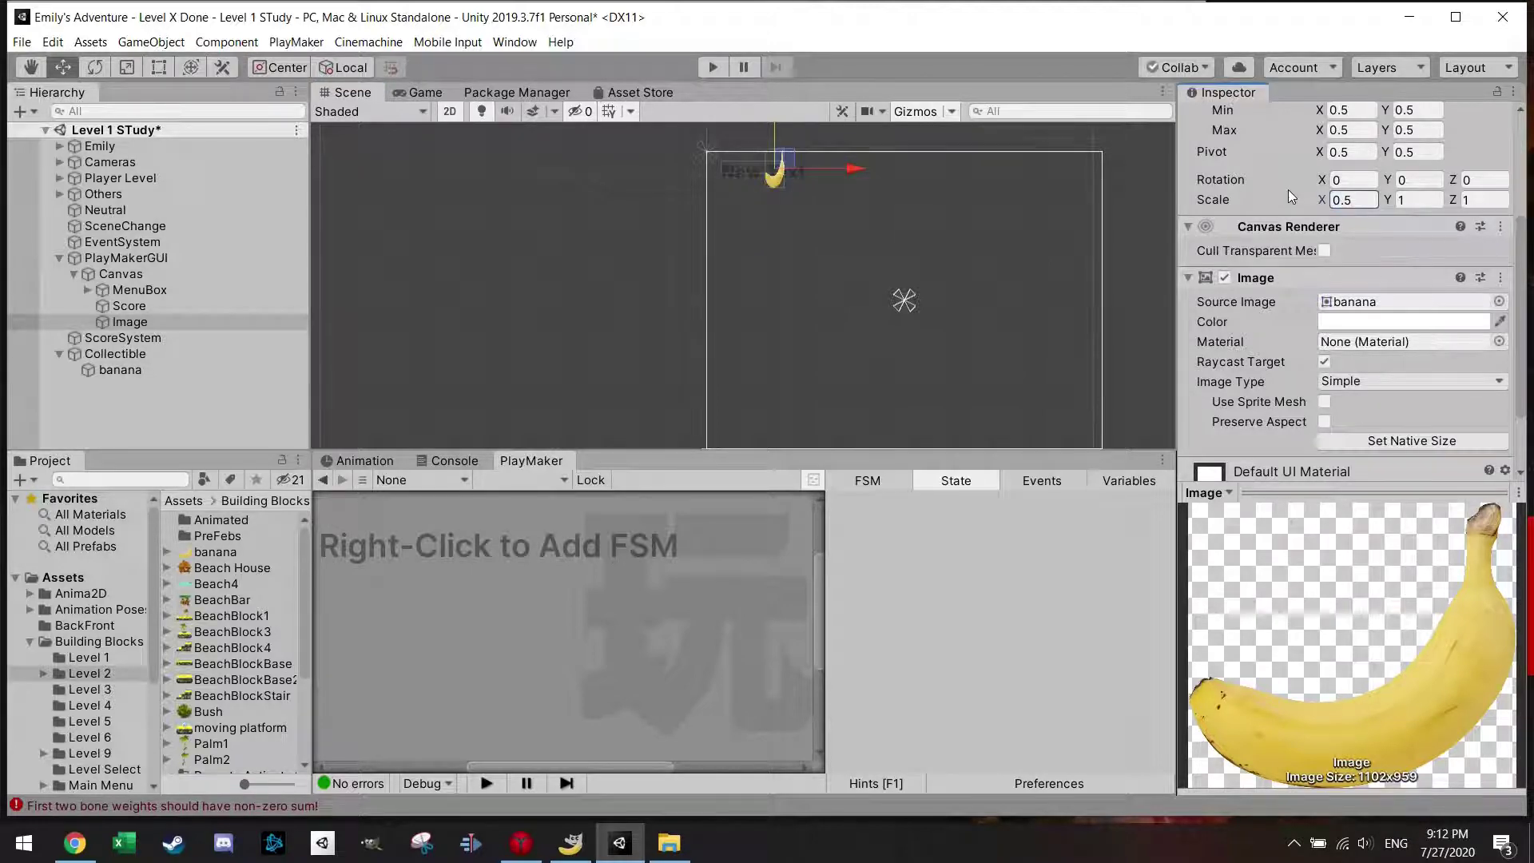
{"action": "key", "text": "Tab"}
{"action": "type", "text": "0.5"}
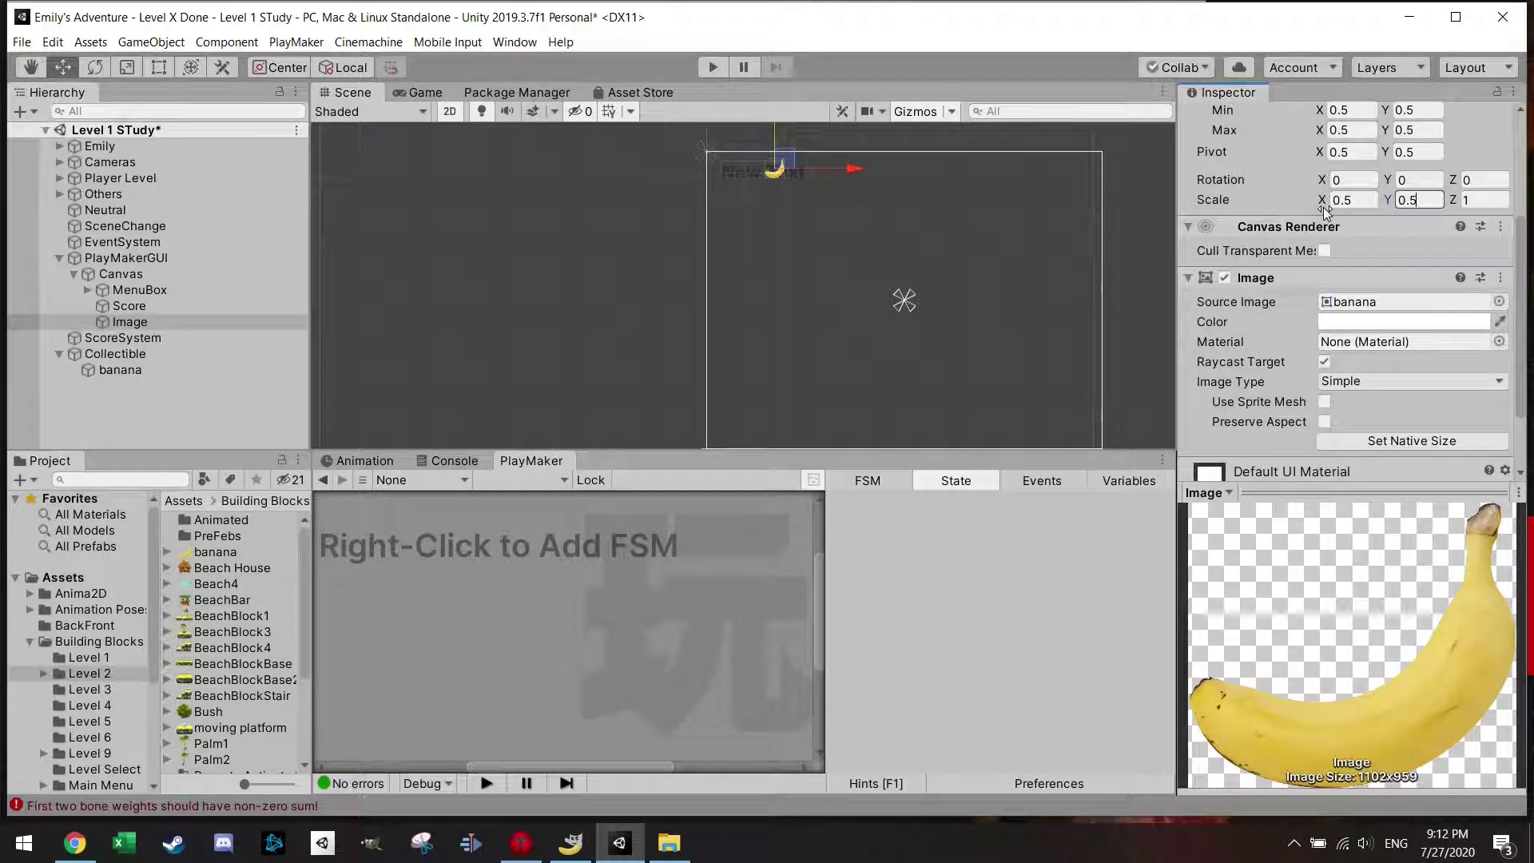
{"action": "left_click", "coordinate": [798, 160]}
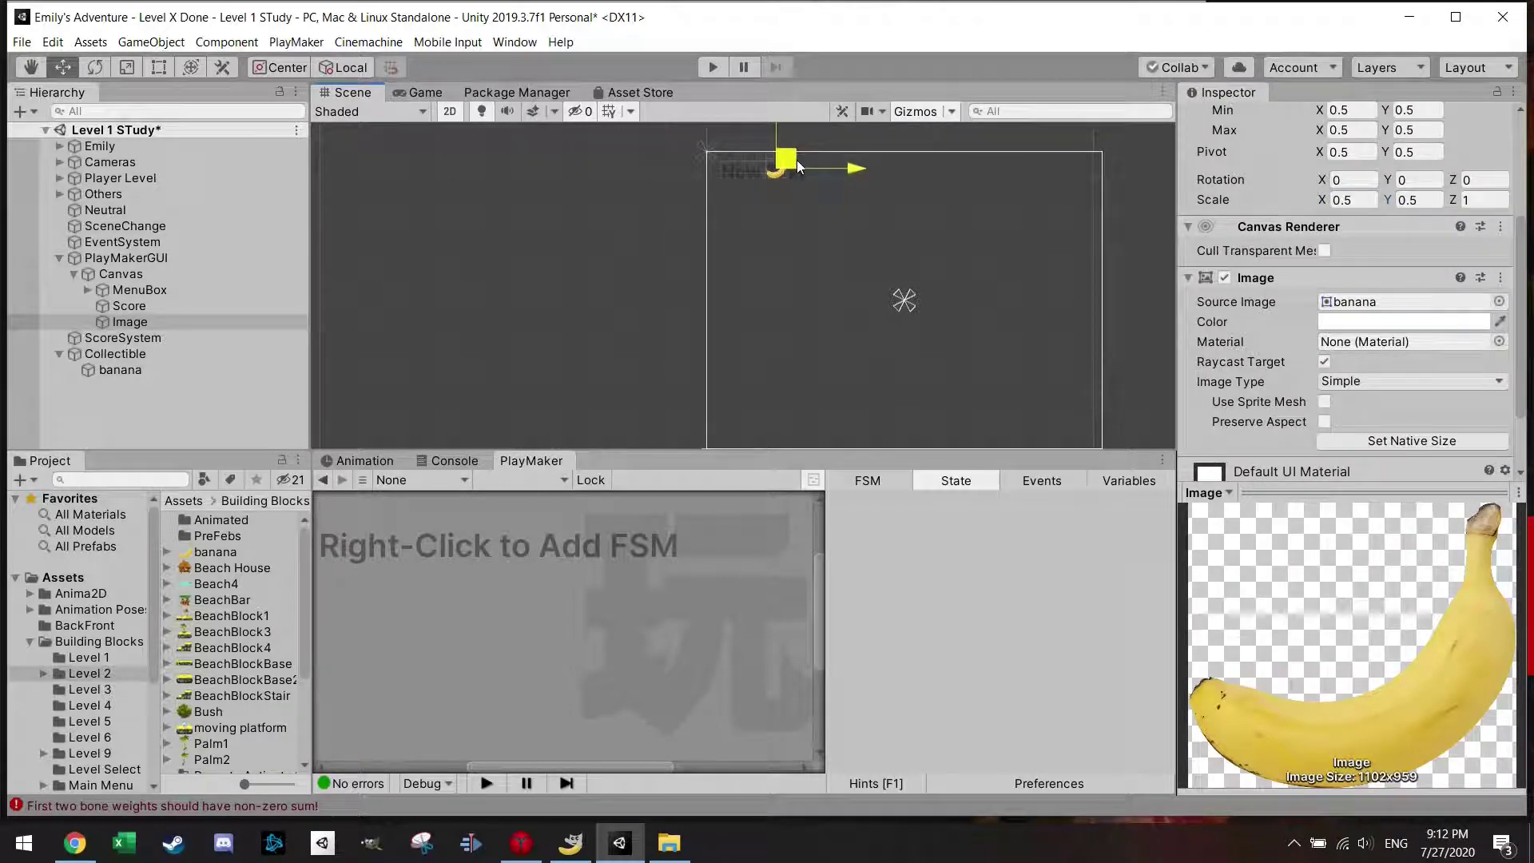
{"action": "left_click", "coordinate": [400, 93]}
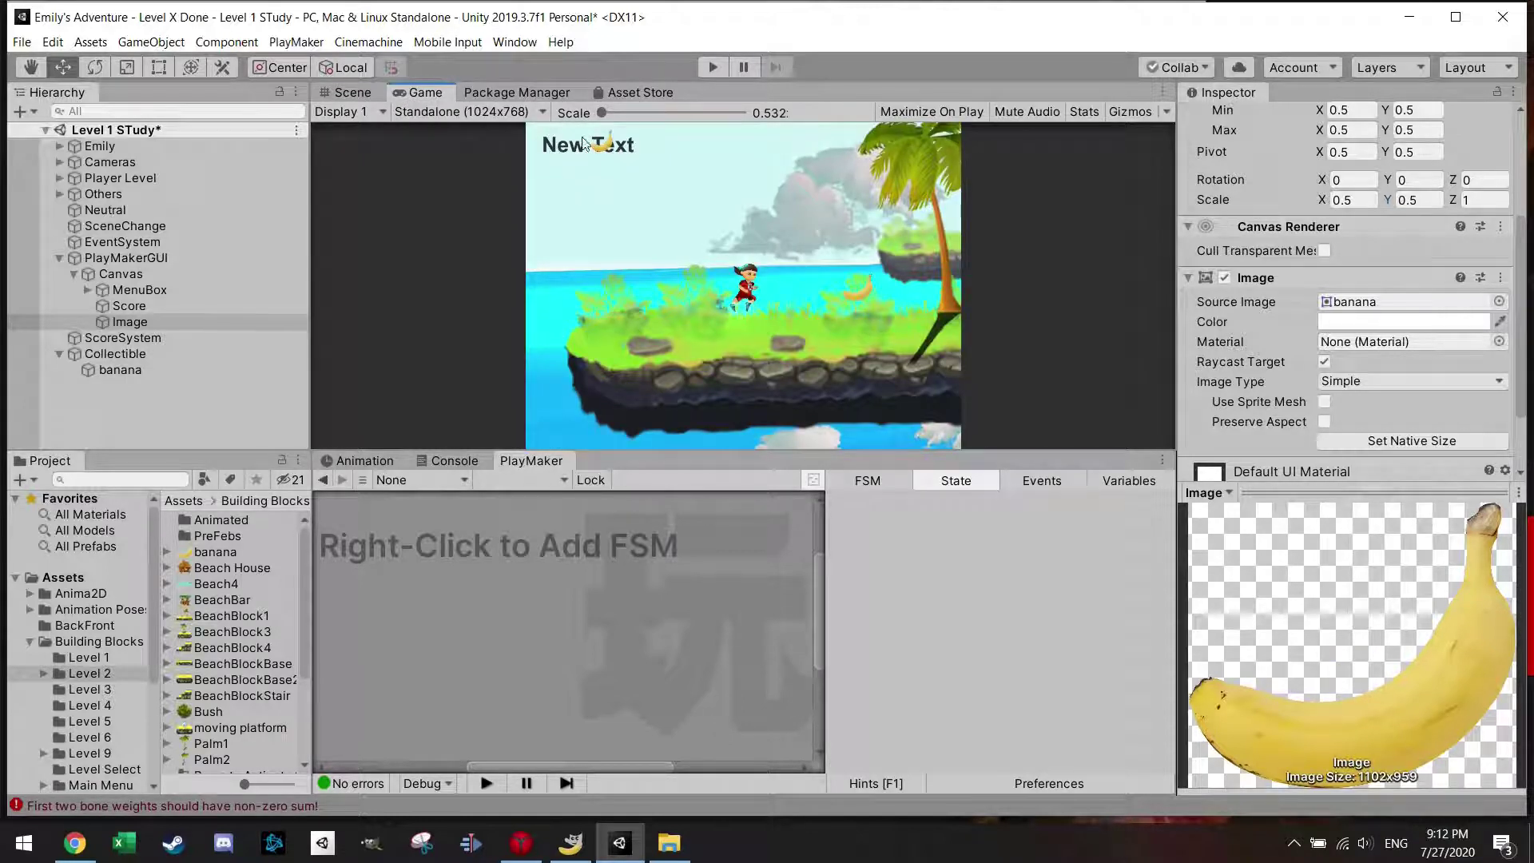
{"action": "left_click", "coordinate": [352, 93]}
{"action": "left_click_drag", "start_coordinate": [789, 163], "coordinate": [737, 165]}
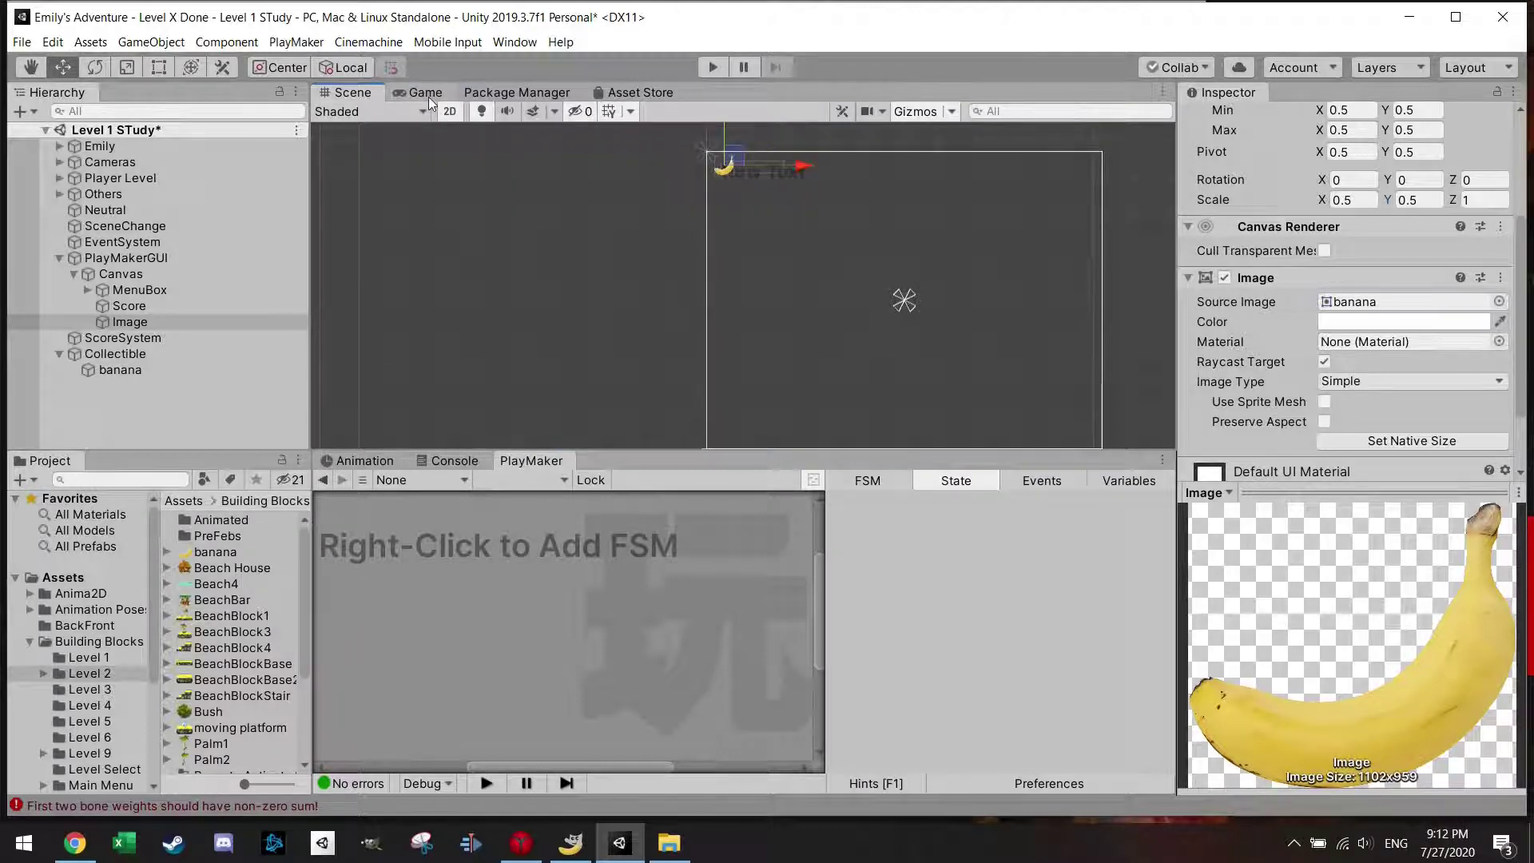
Rename the icon 'Banana' and shift the Score text right of it
{"action": "left_click", "coordinate": [145, 323]}
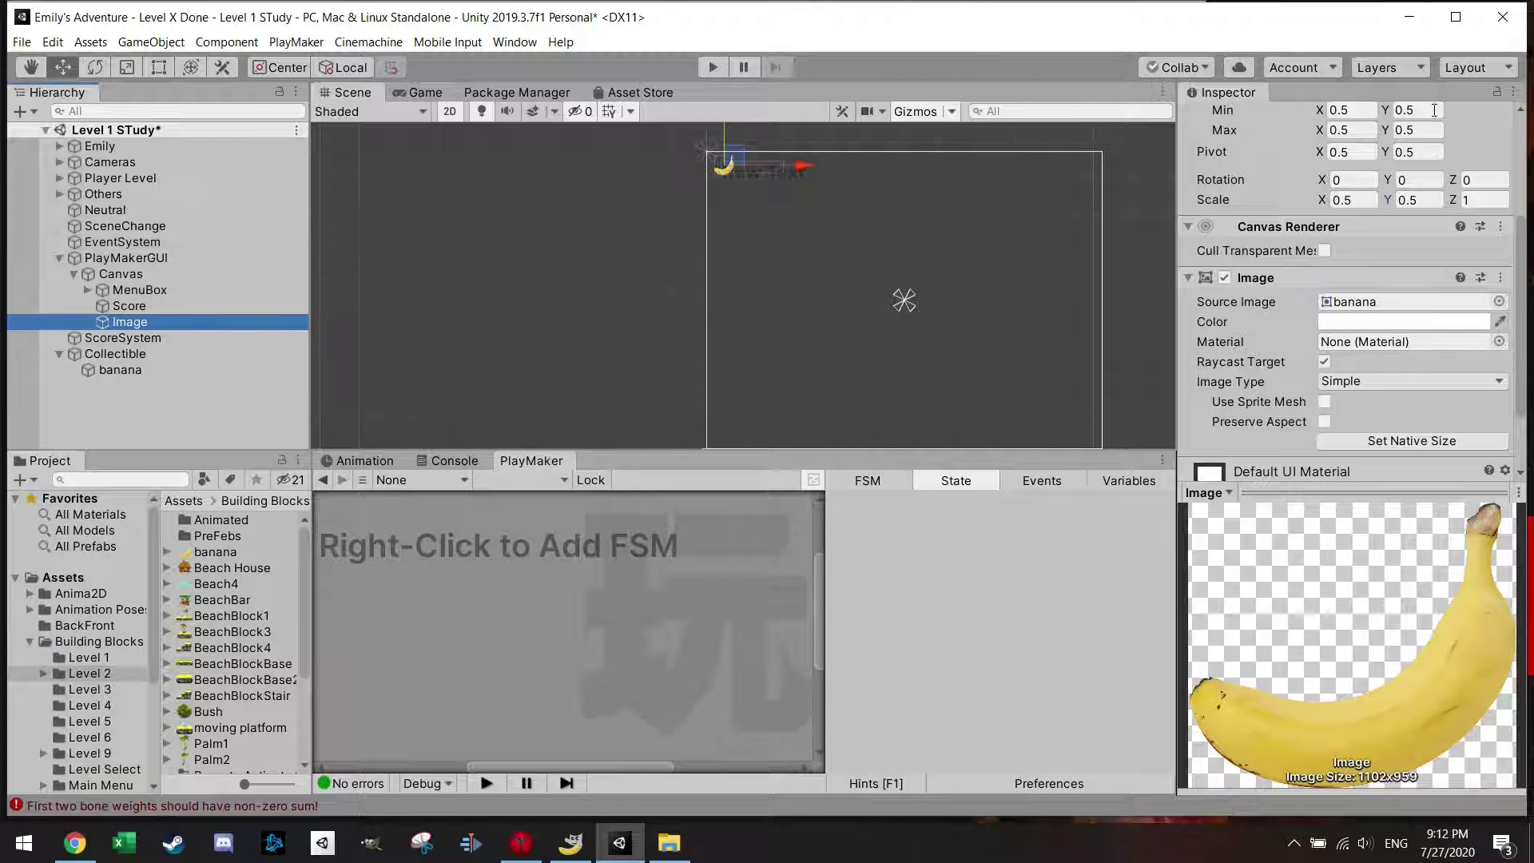
{"action": "scroll", "coordinate": [1278, 164], "scroll_direction": "up", "scroll_amount": 3}
{"action": "left_click", "coordinate": [1270, 120]}
{"action": "type", "text": "B"}
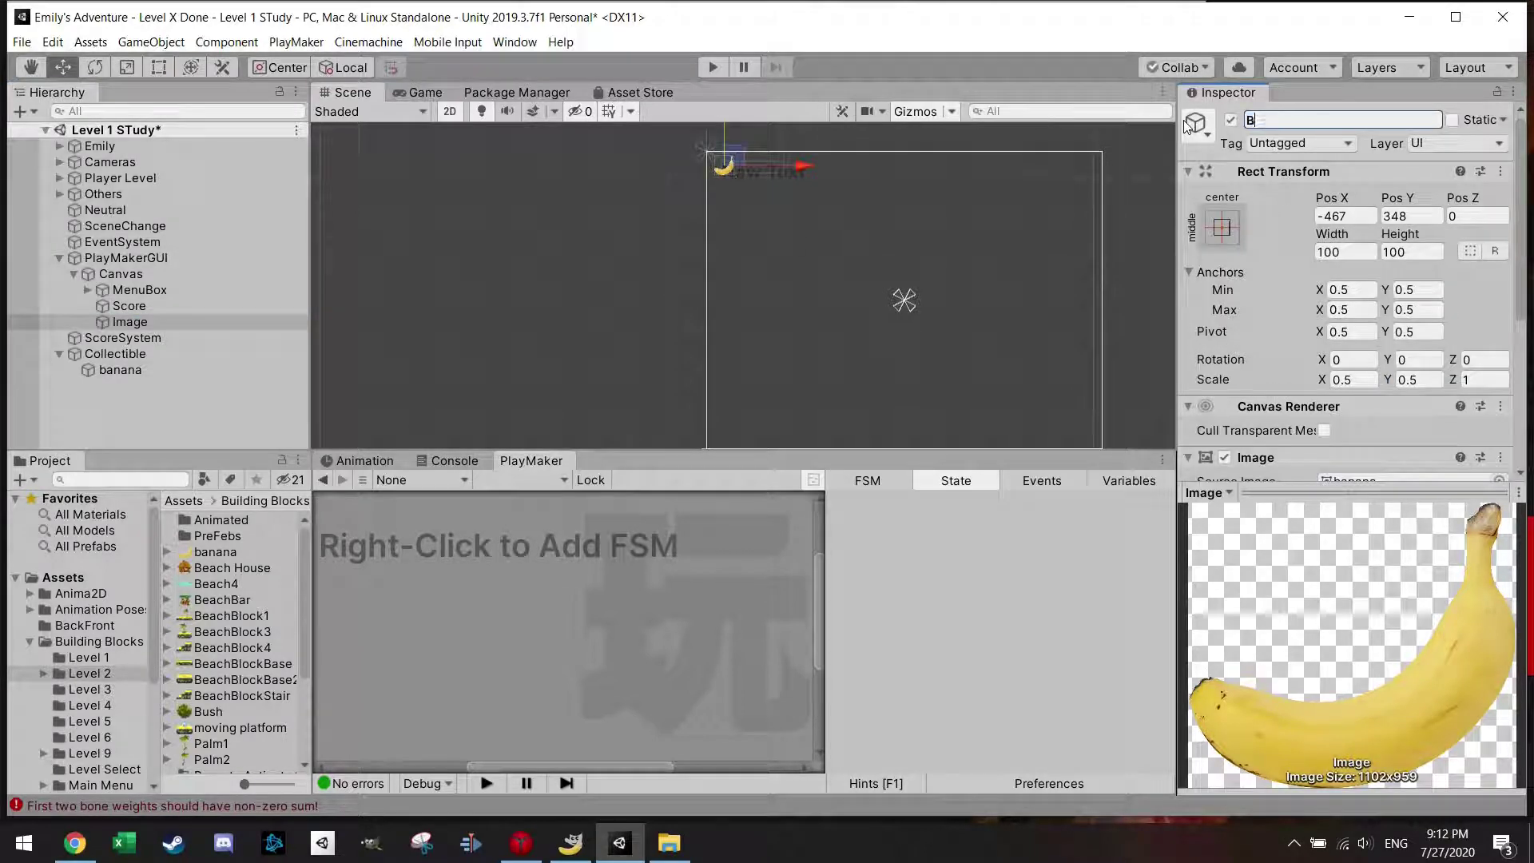
{"action": "type", "text": "anana"}
{"action": "key", "text": "Return"}
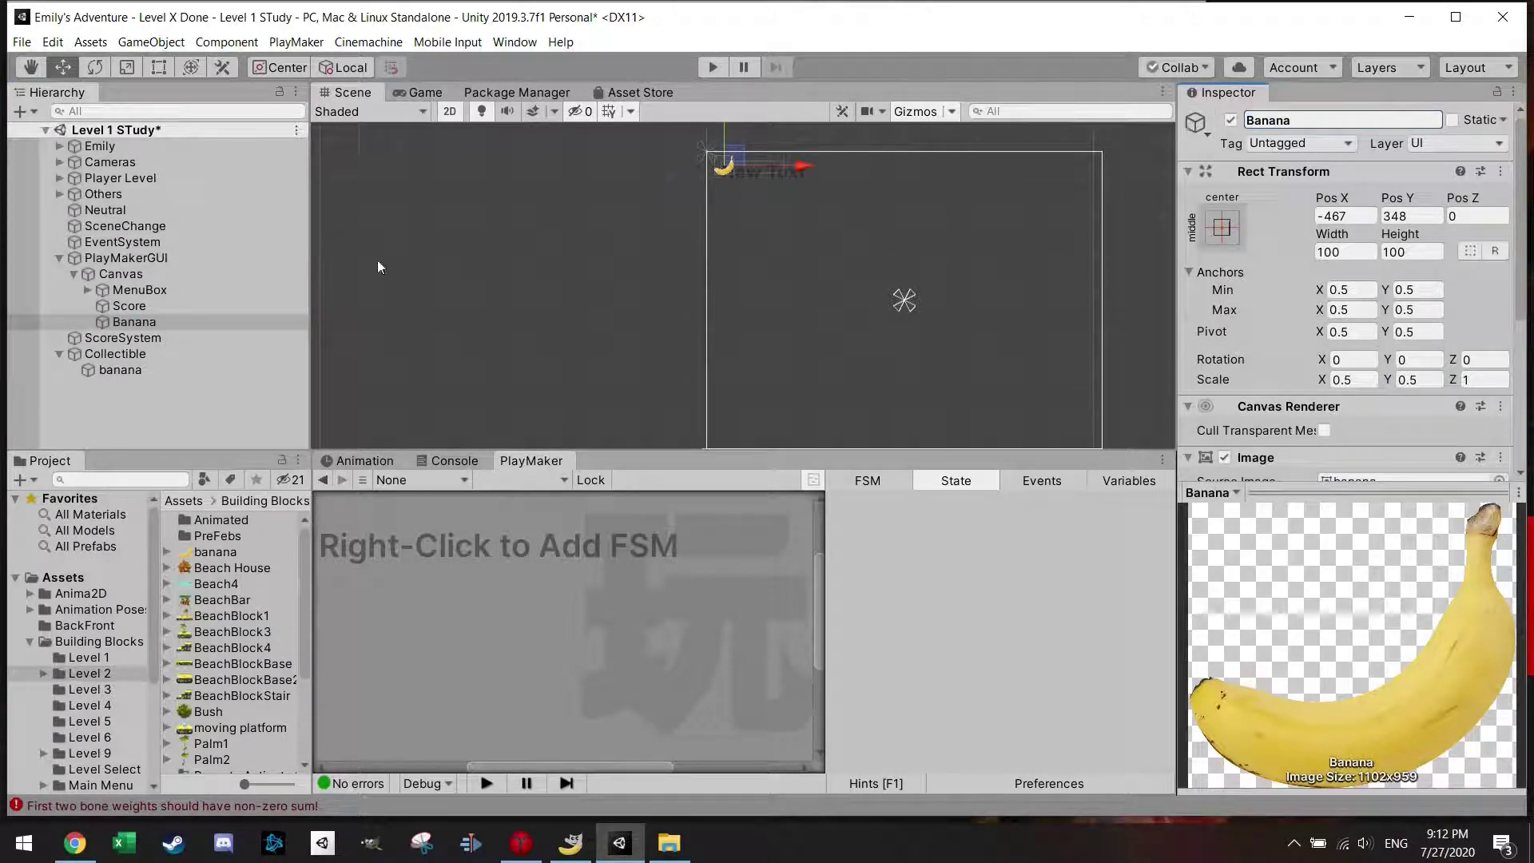
{"action": "left_click", "coordinate": [190, 303]}
{"action": "left_click_drag", "start_coordinate": [769, 156], "coordinate": [785, 159]}
{"action": "left_click", "coordinate": [415, 92]}
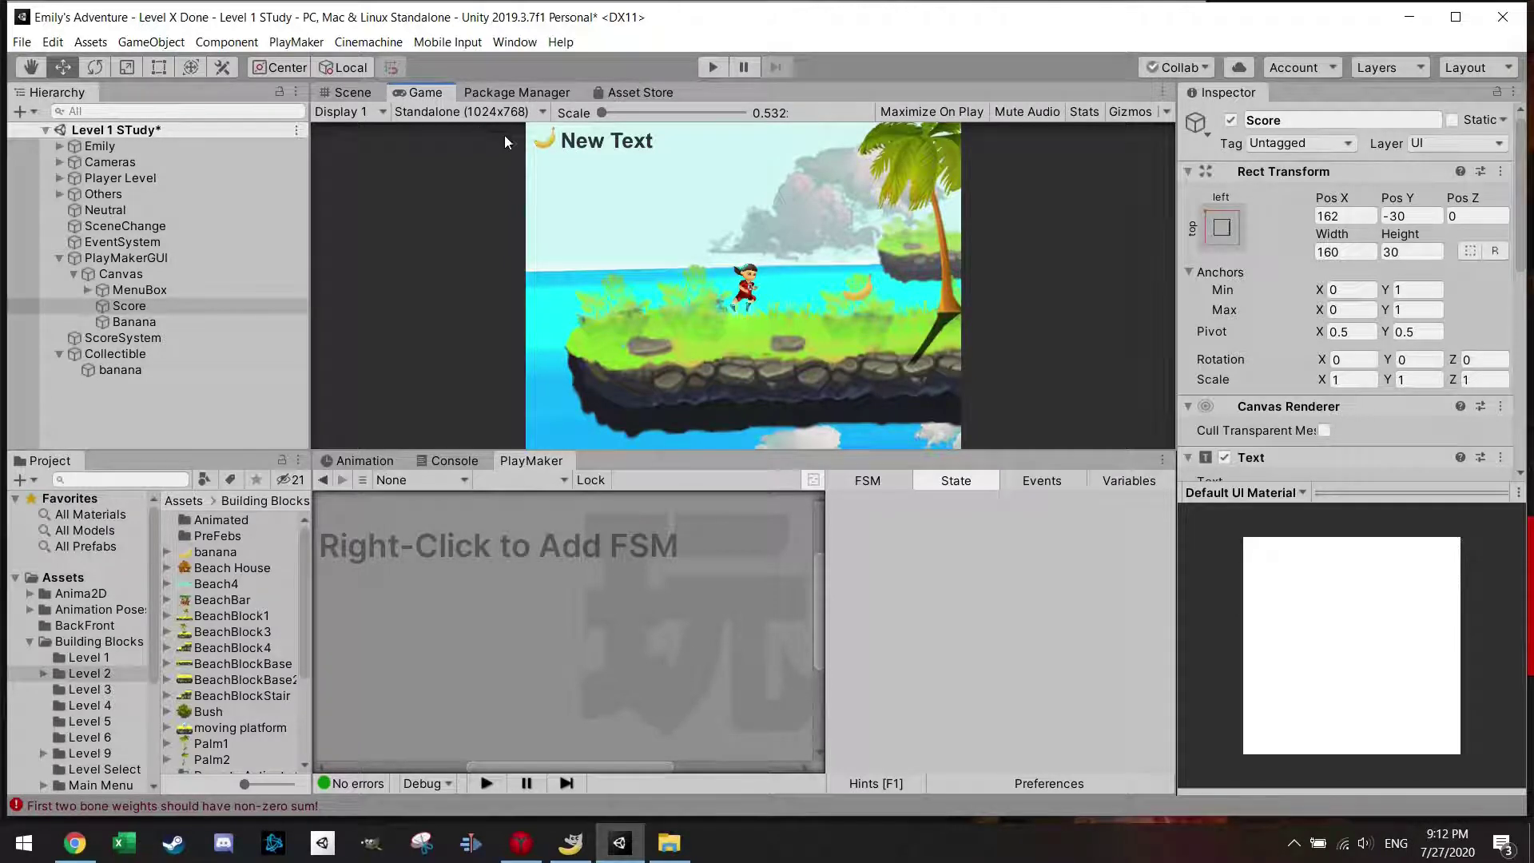
Select the banana collectible and move it slightly up and right in the scene
{"action": "left_click", "coordinate": [146, 376]}
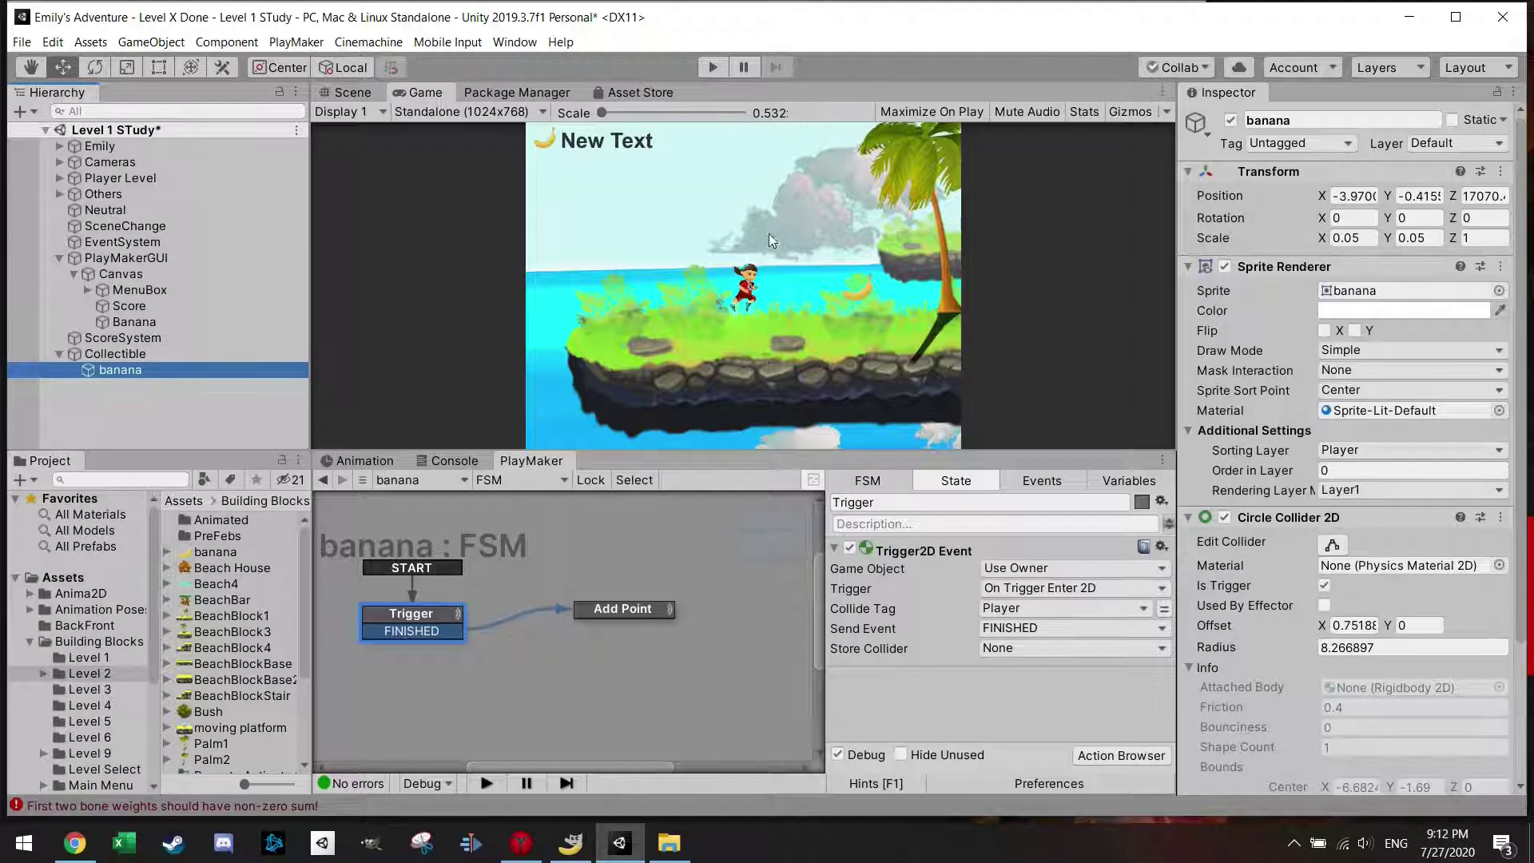
{"action": "left_click", "coordinate": [354, 92]}
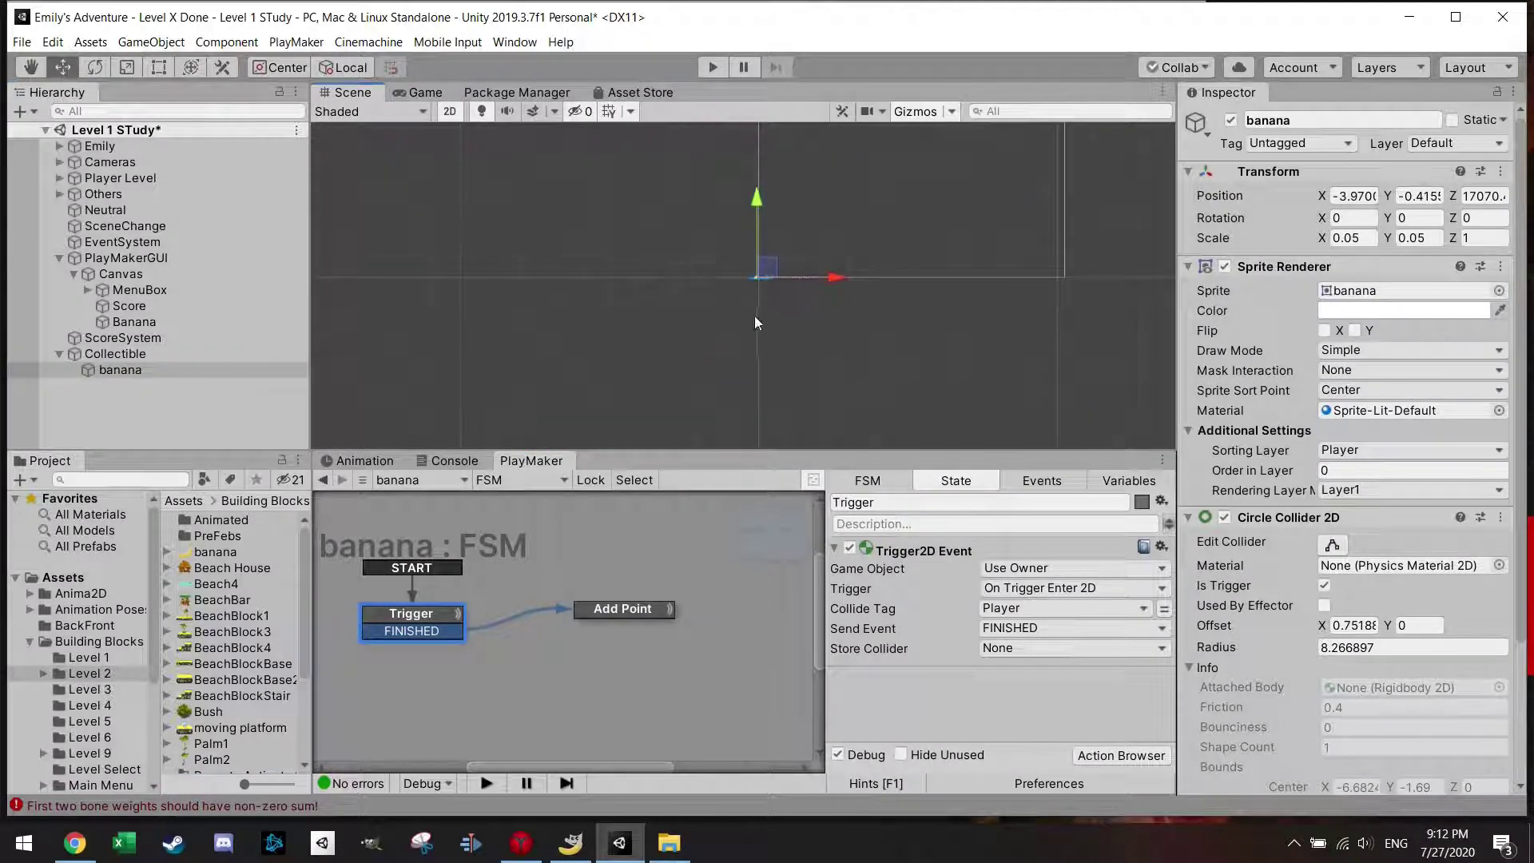
{"action": "scroll", "coordinate": [754, 315], "scroll_direction": "down", "scroll_amount": 10}
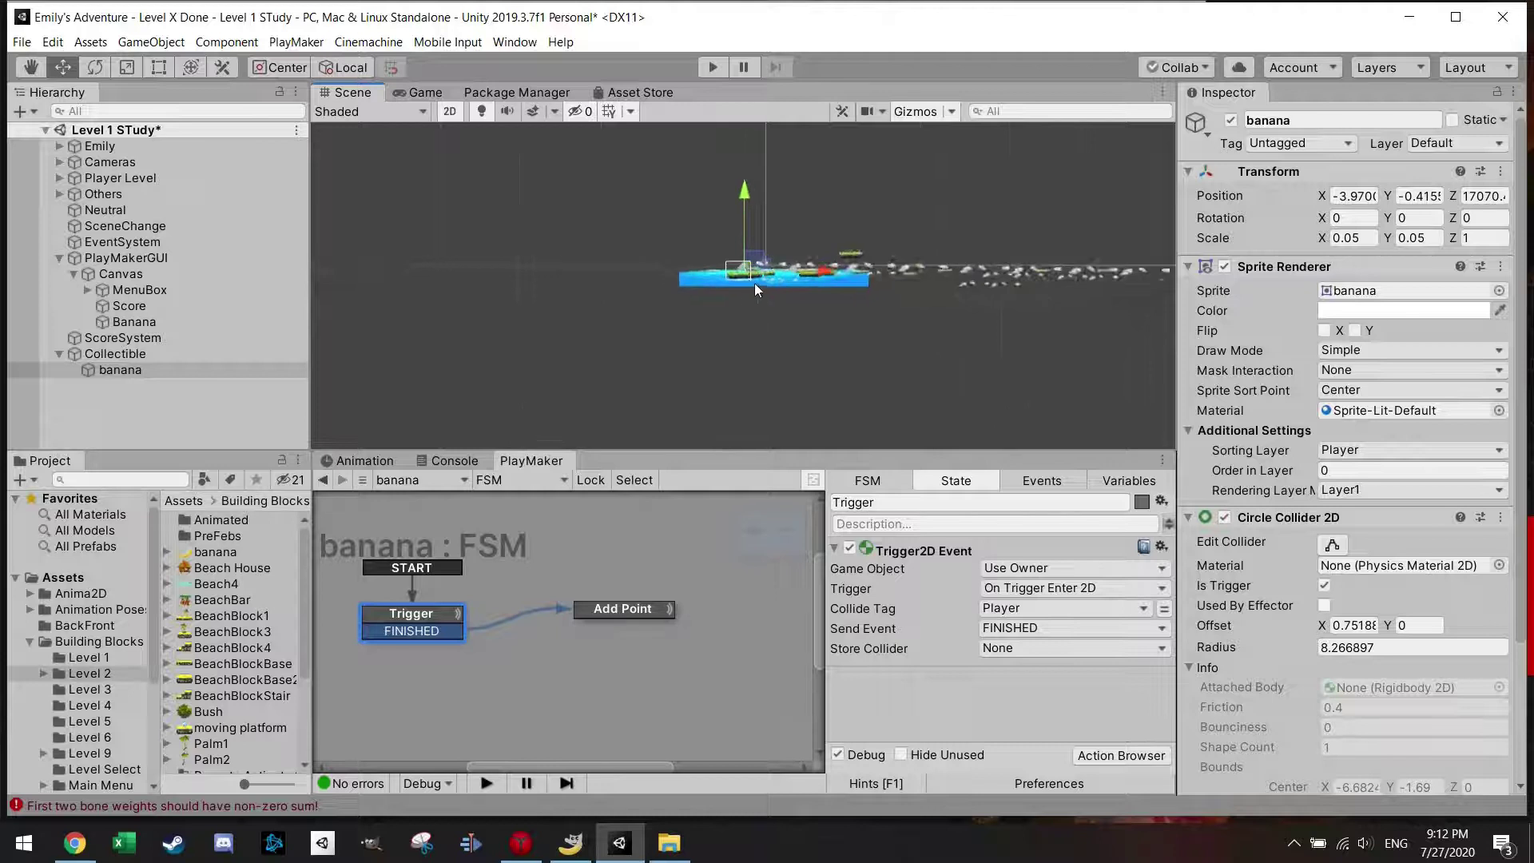
{"action": "scroll", "coordinate": [754, 283], "scroll_direction": "up", "scroll_amount": 10}
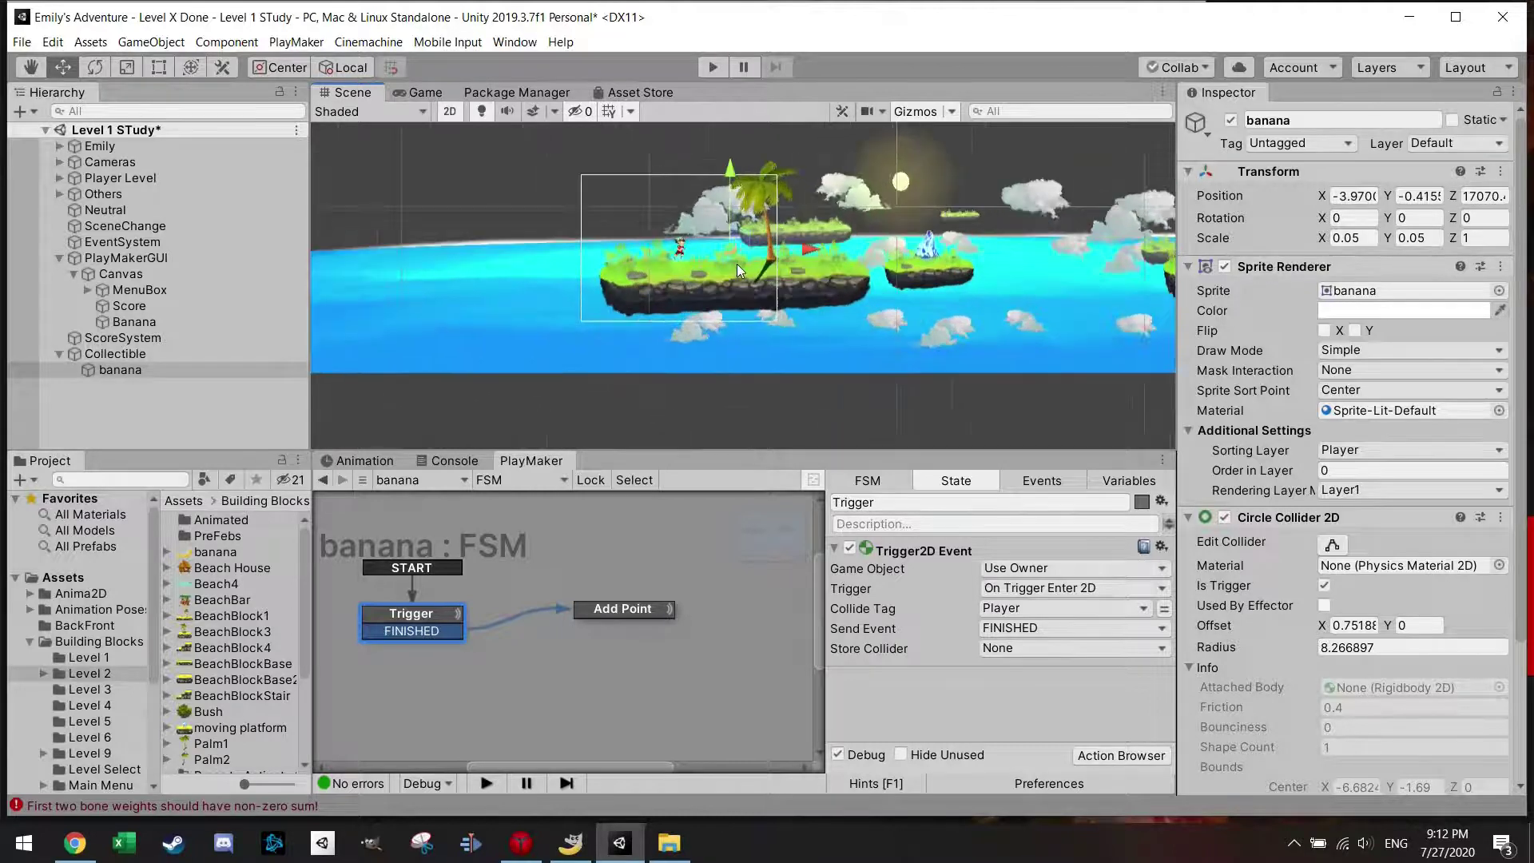
{"action": "scroll", "coordinate": [737, 264], "scroll_direction": "up", "scroll_amount": 5}
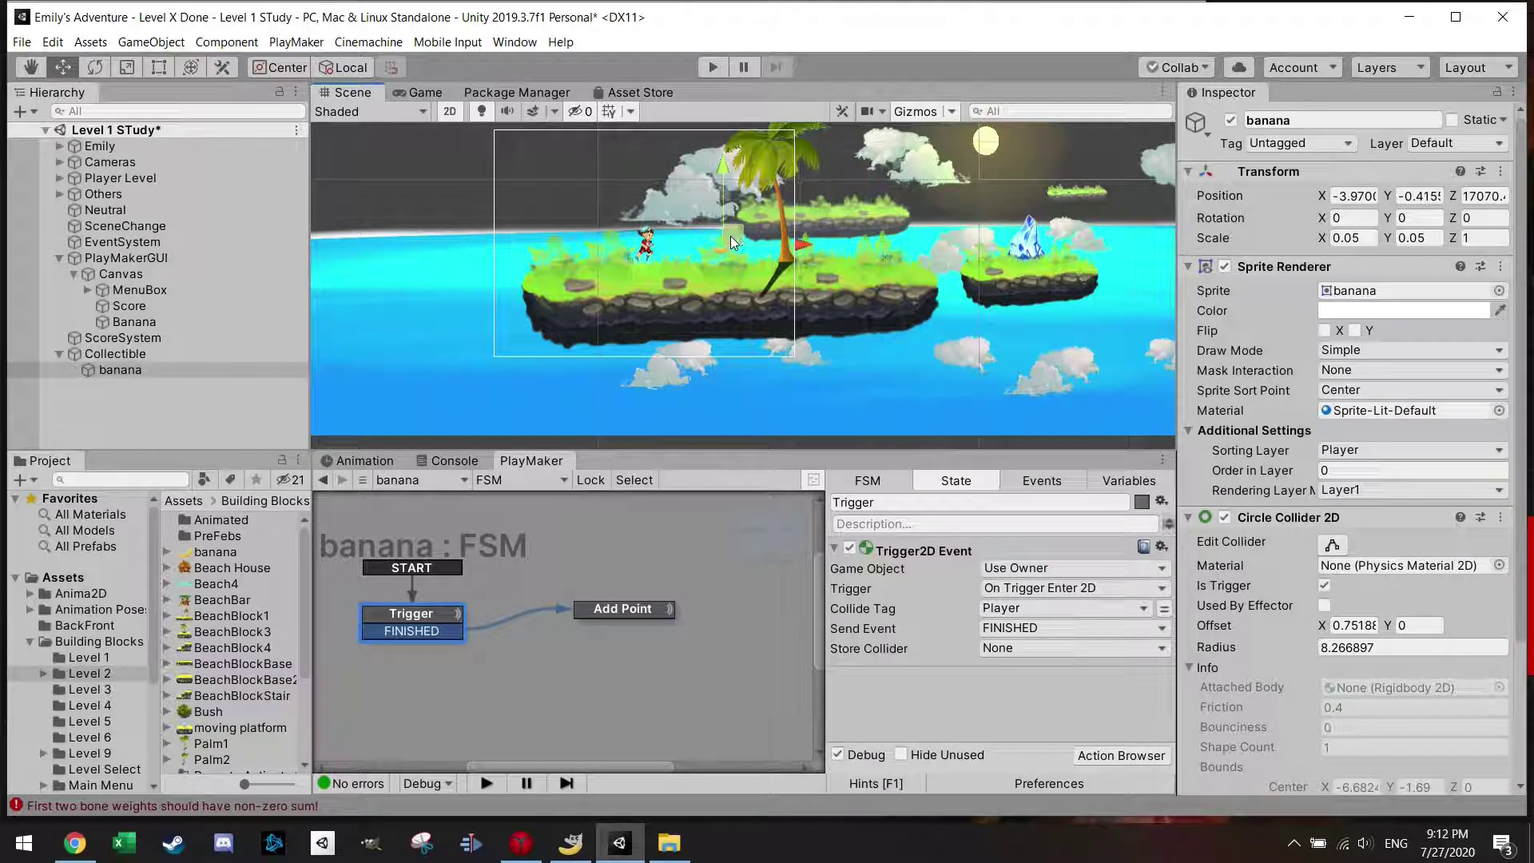
{"action": "left_click_drag", "start_coordinate": [730, 237], "coordinate": [737, 227]}
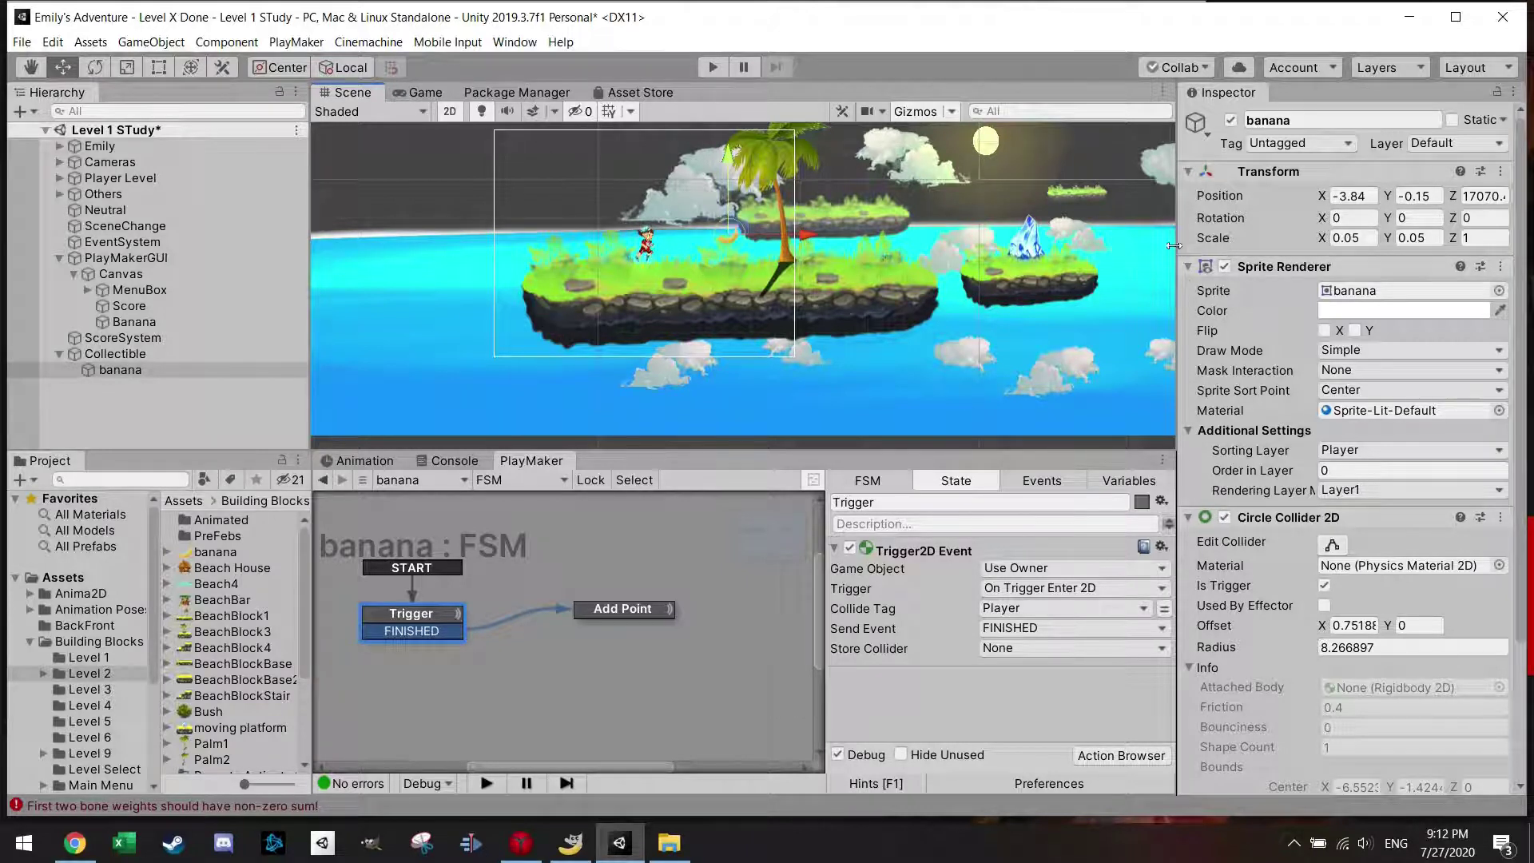
Add a dynamic Rigidbody 2D with gravity scale 1 to the banana
{"action": "left_click", "coordinate": [1189, 267]}
{"action": "left_click", "coordinate": [1189, 289]}
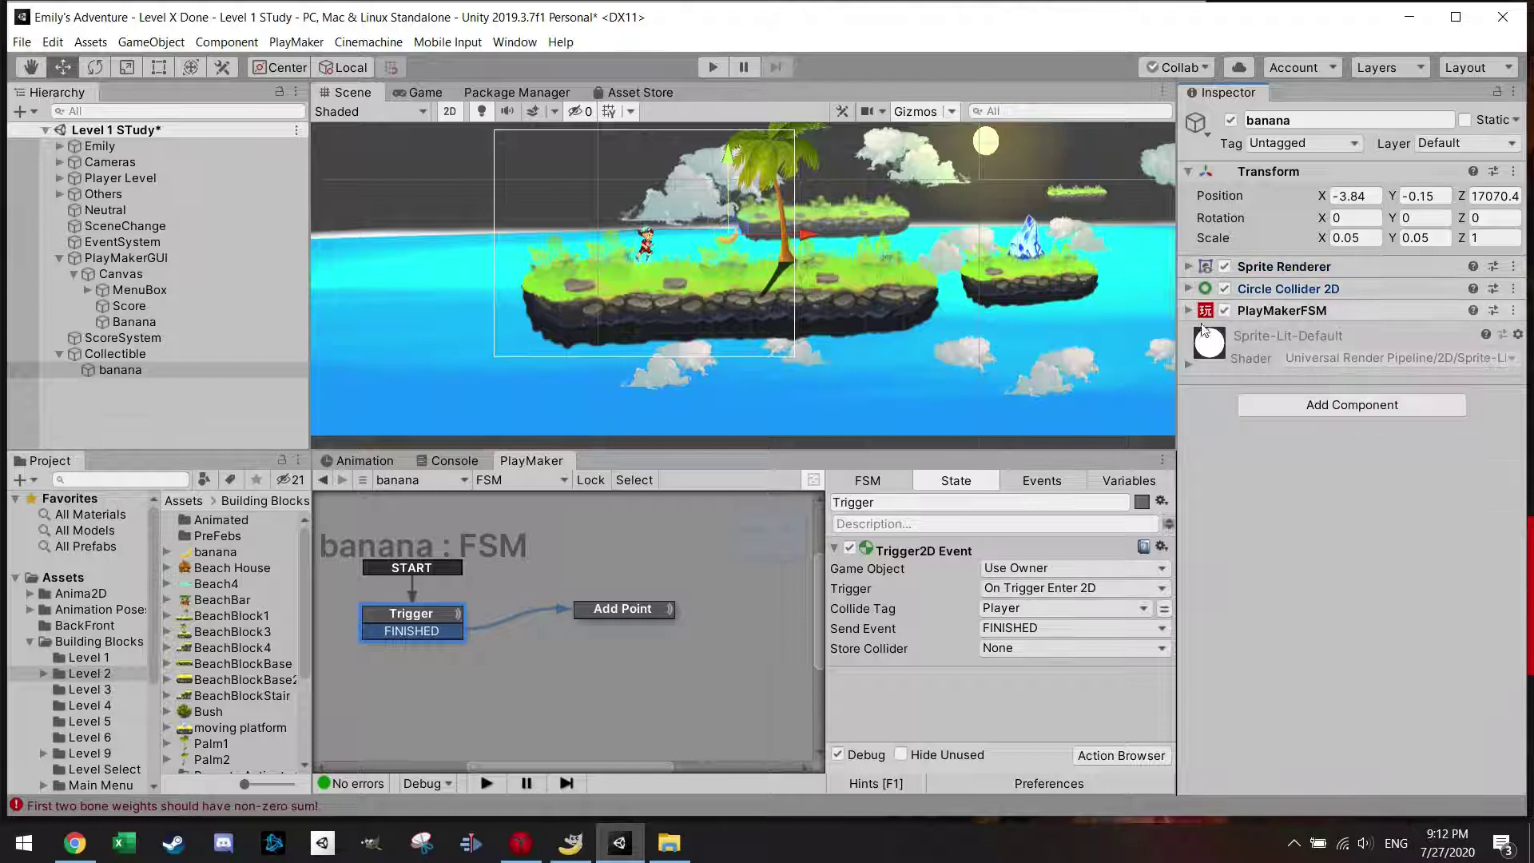
{"action": "left_click", "coordinate": [1331, 407]}
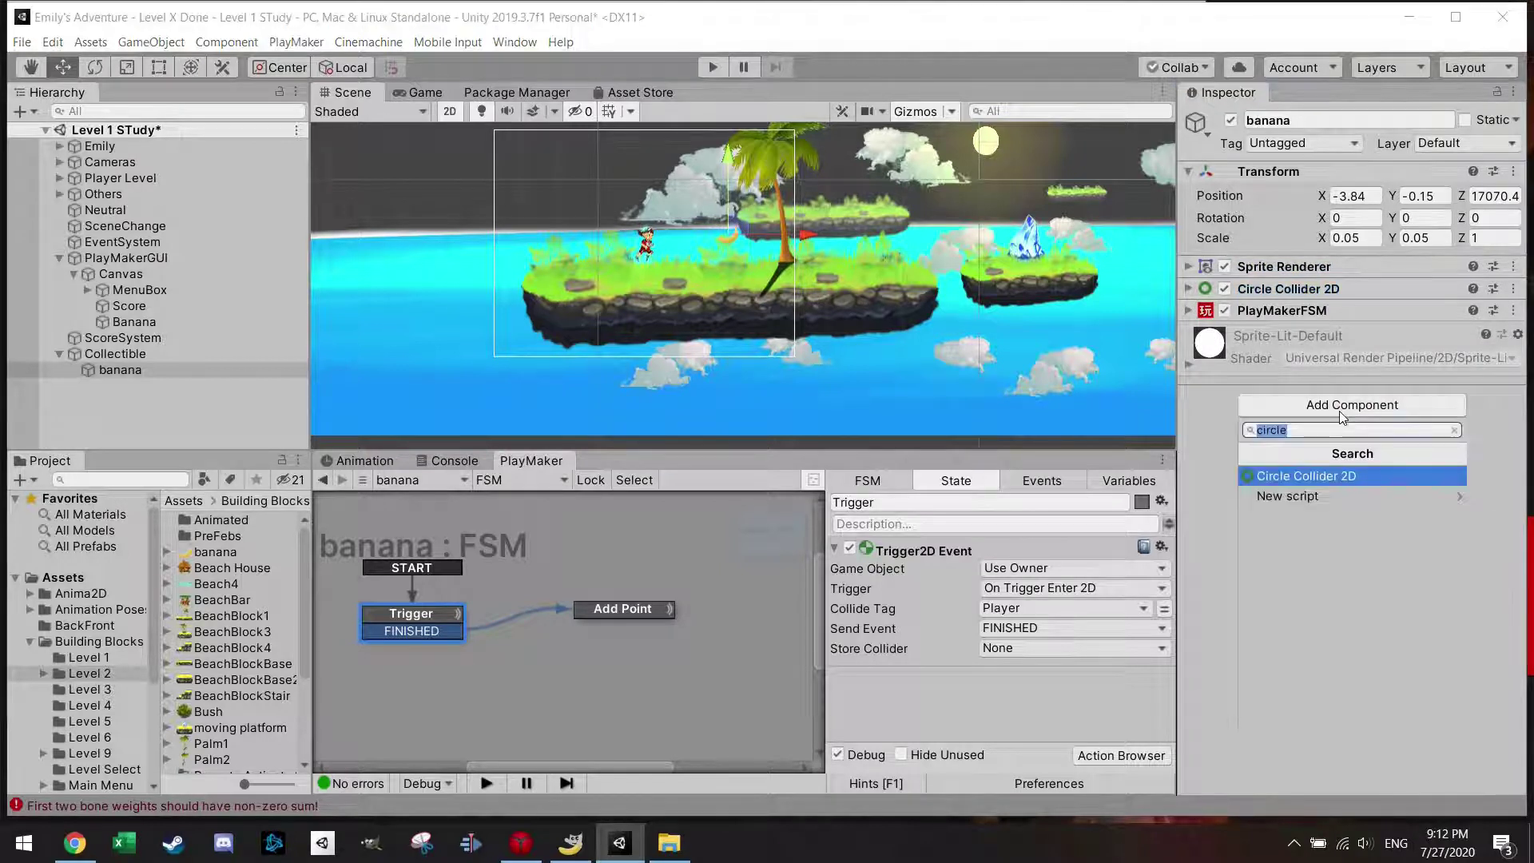
{"action": "type", "text": "rigid"}
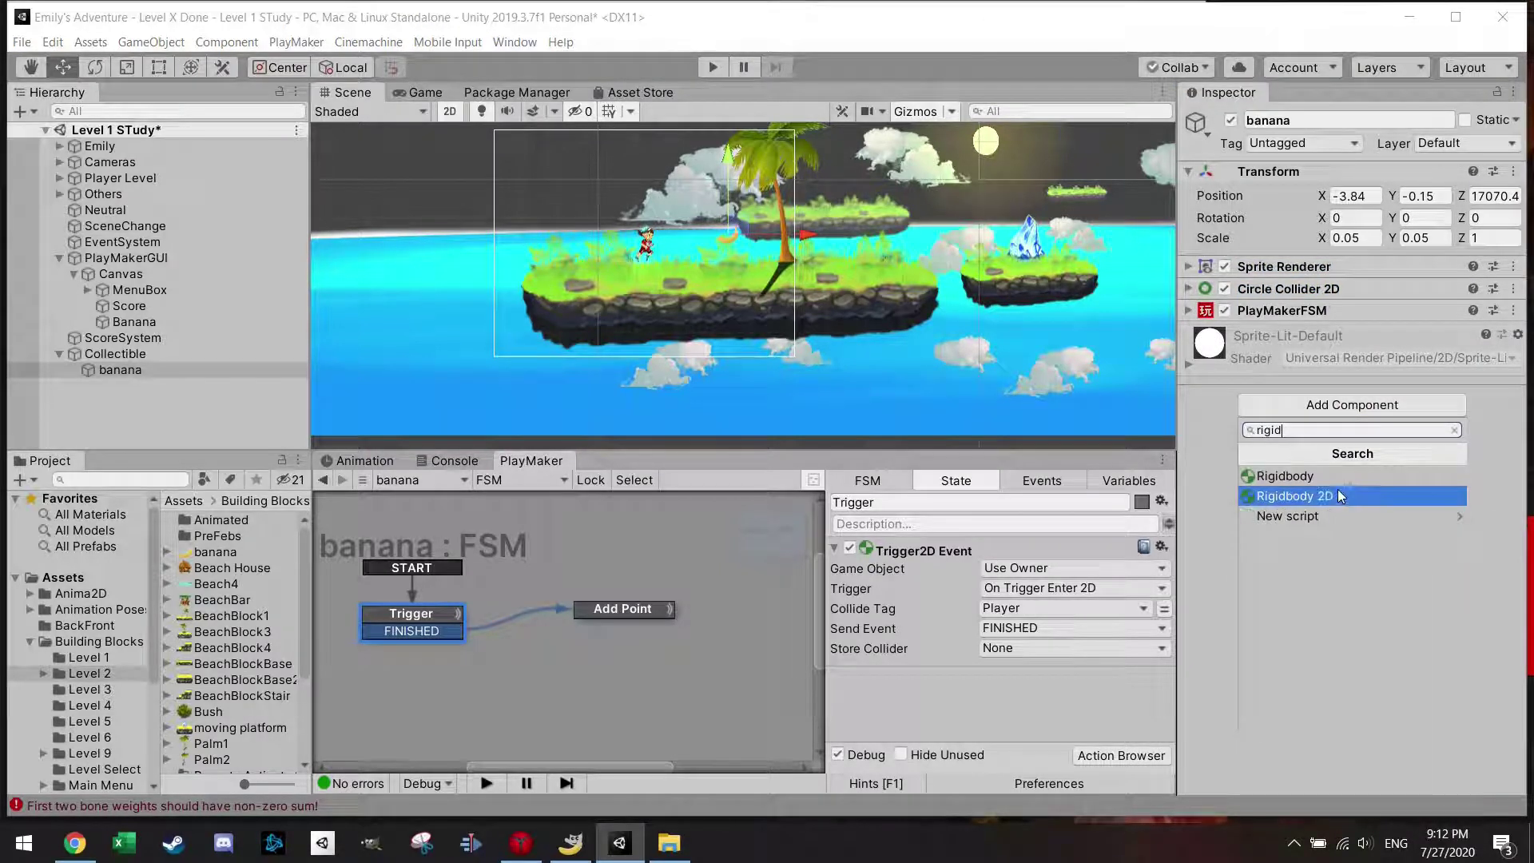
{"action": "left_click", "coordinate": [1340, 497]}
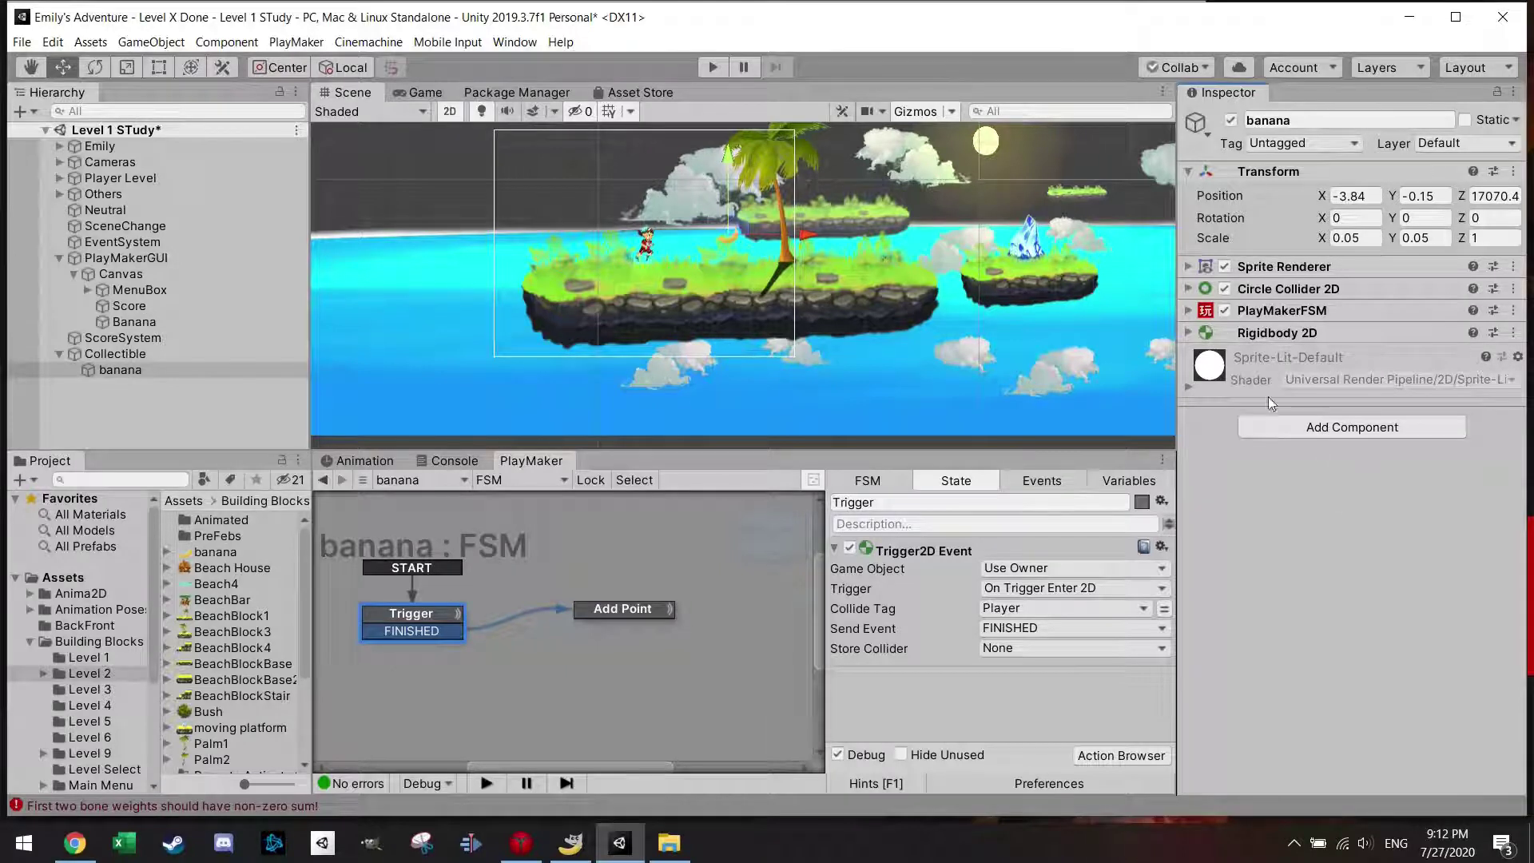
{"action": "left_click", "coordinate": [1187, 333]}
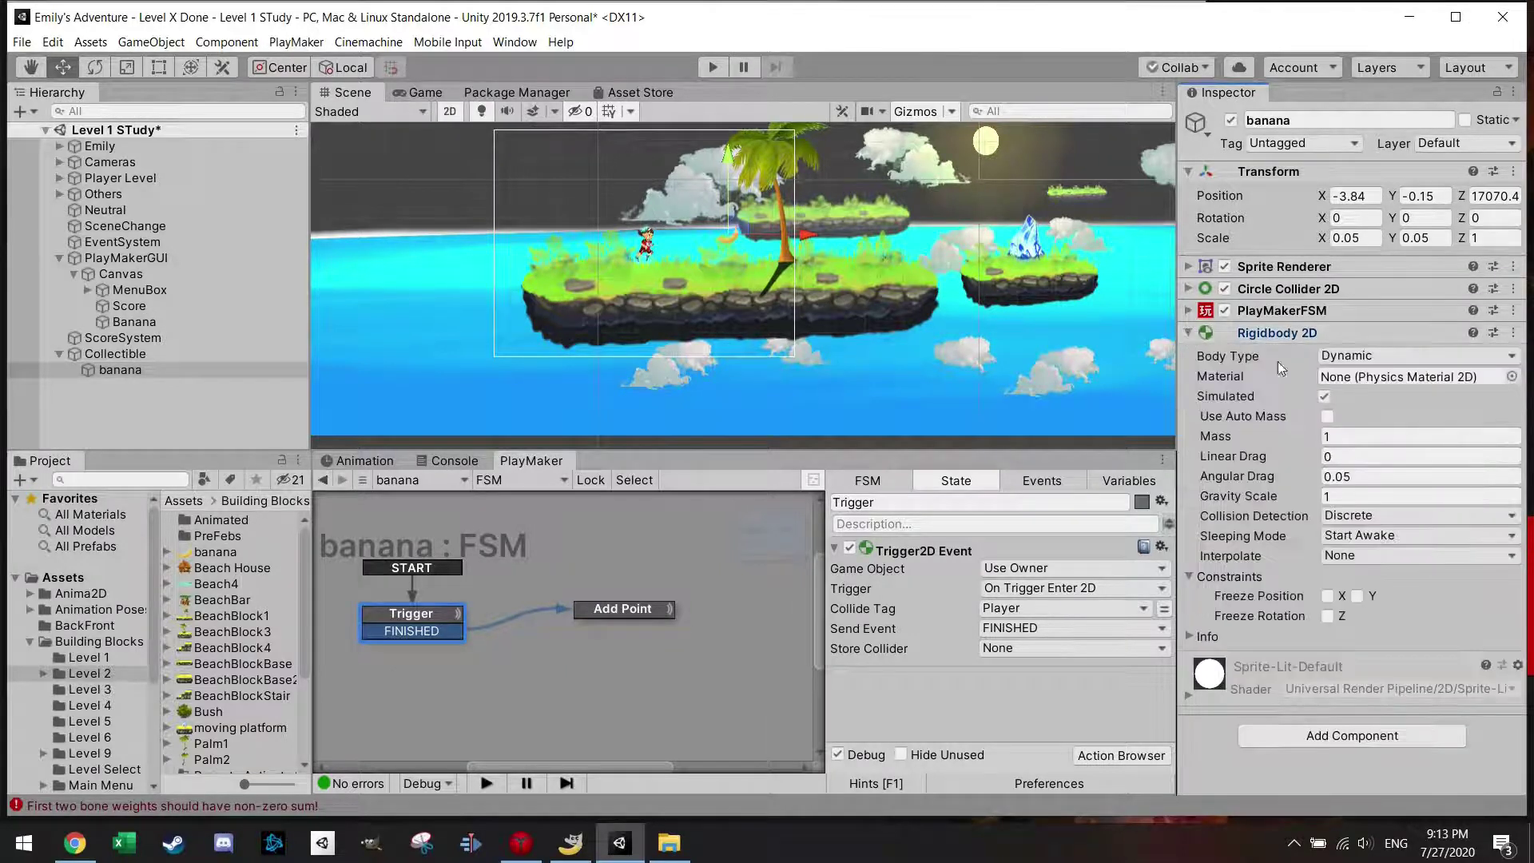
Search 'collider' in Add Component and attach a Polygon Collider 2D to the banana
{"action": "left_click", "coordinate": [1189, 333]}
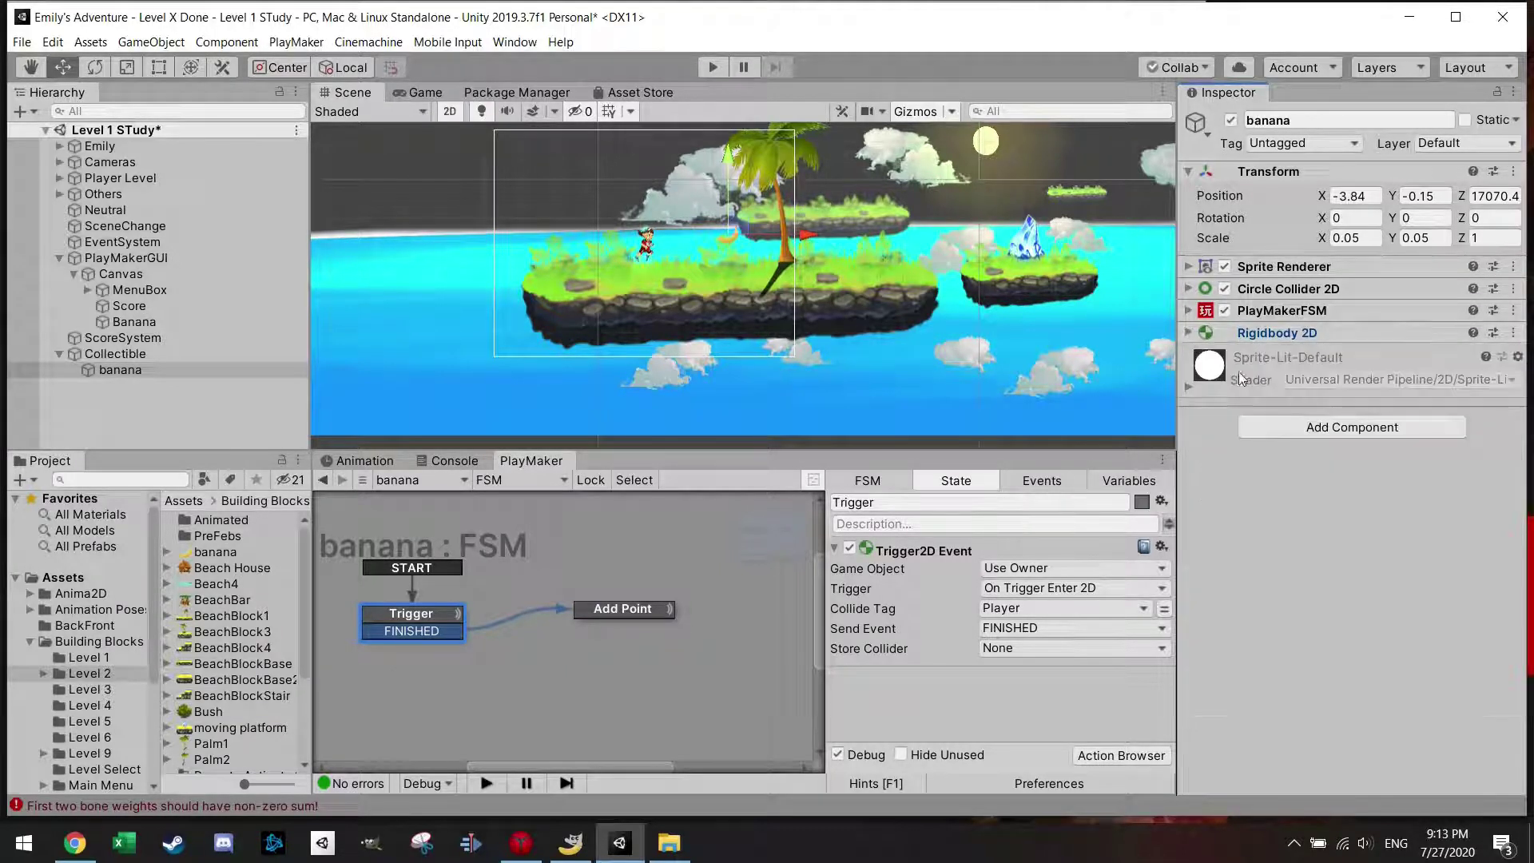
{"action": "left_click", "coordinate": [1312, 427]}
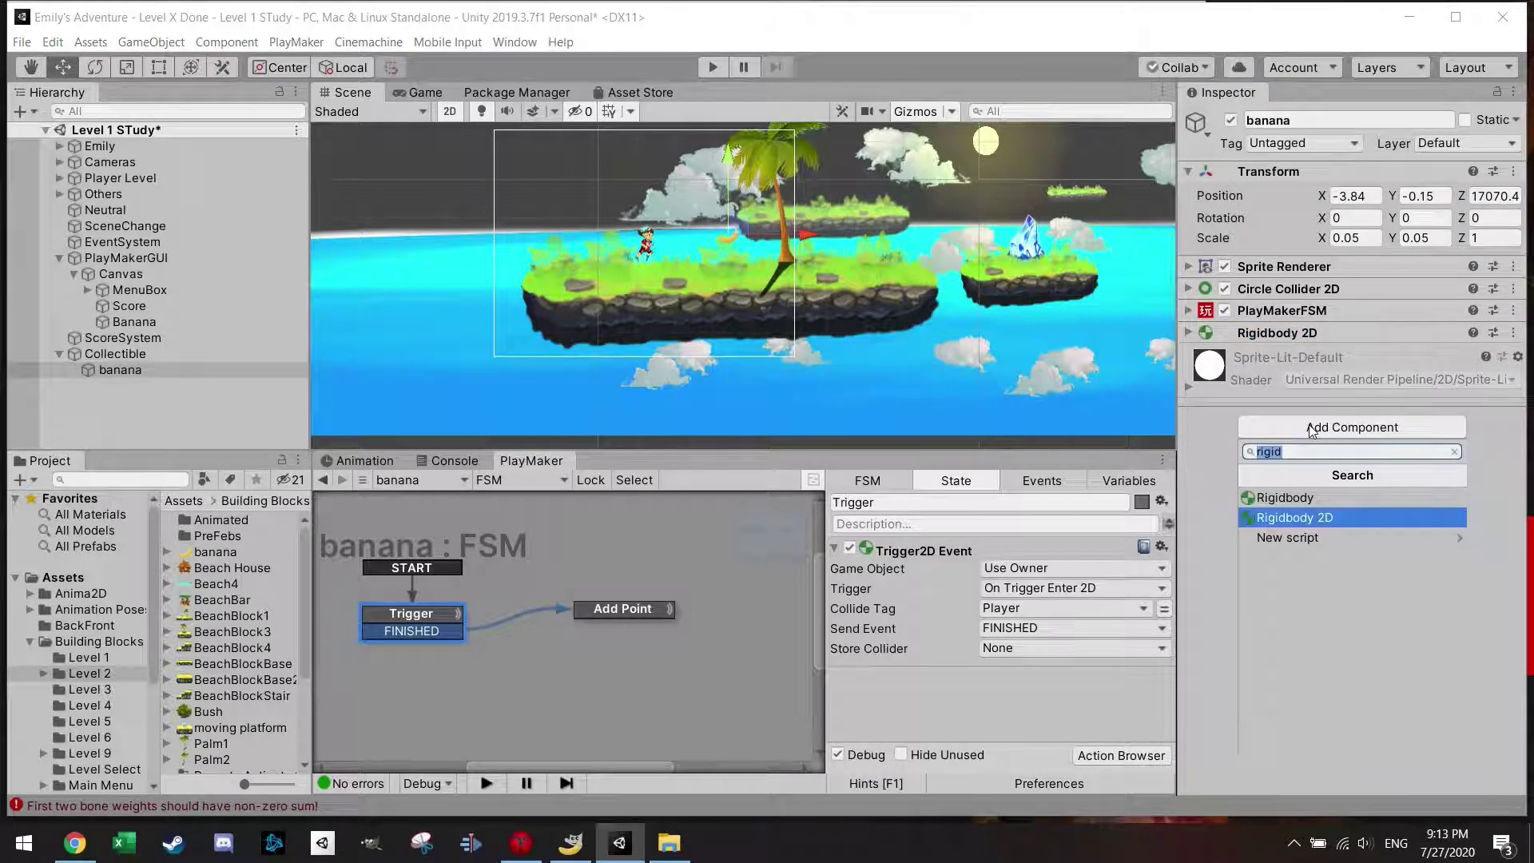
{"action": "type", "text": "collide"}
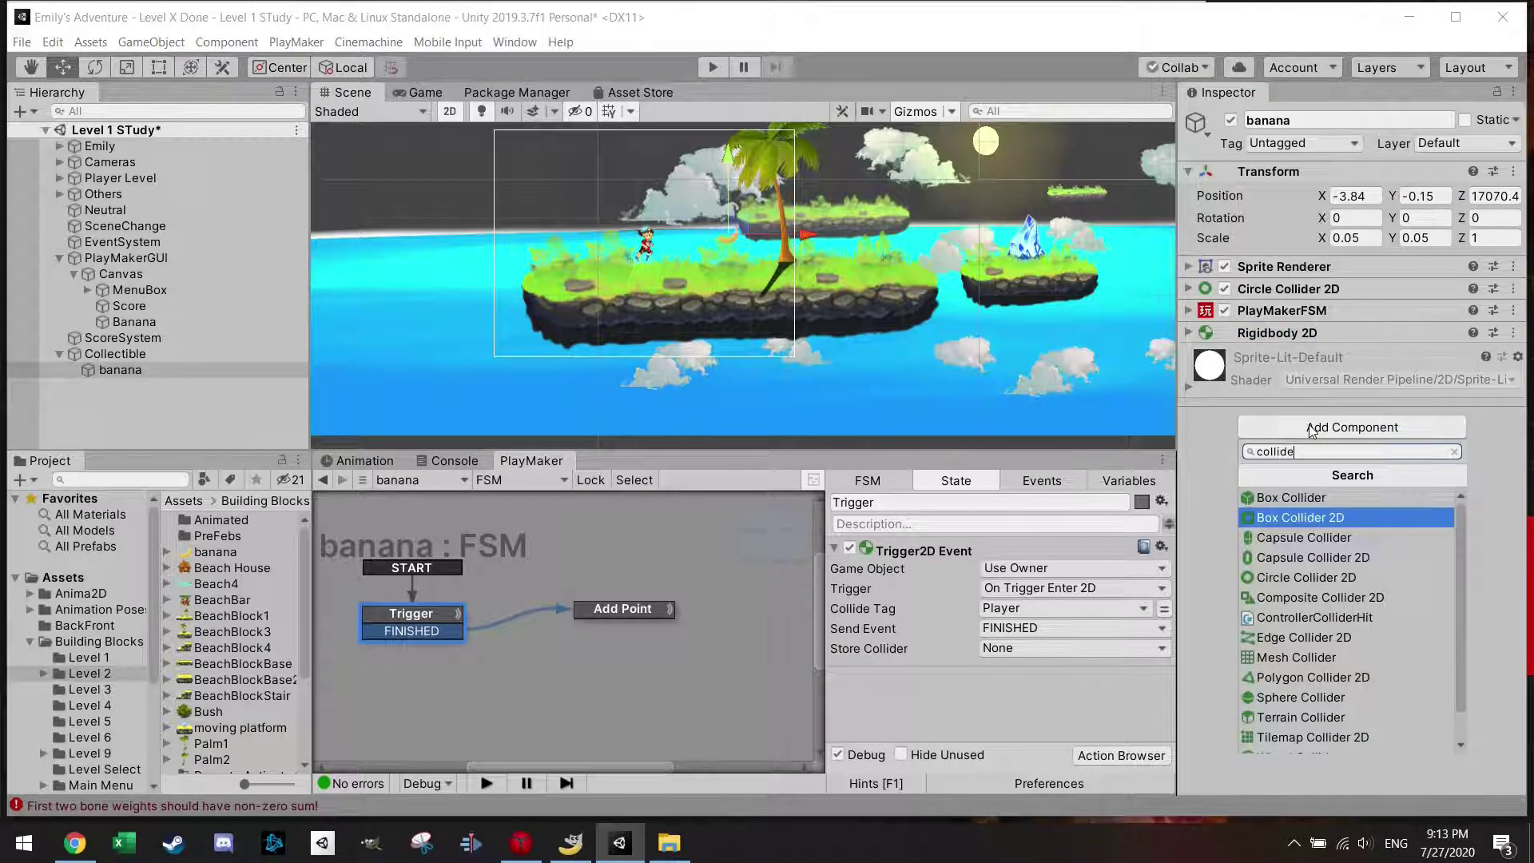
{"action": "type", "text": "r"}
{"action": "scroll", "coordinate": [1461, 665], "scroll_direction": "down", "scroll_amount": 1}
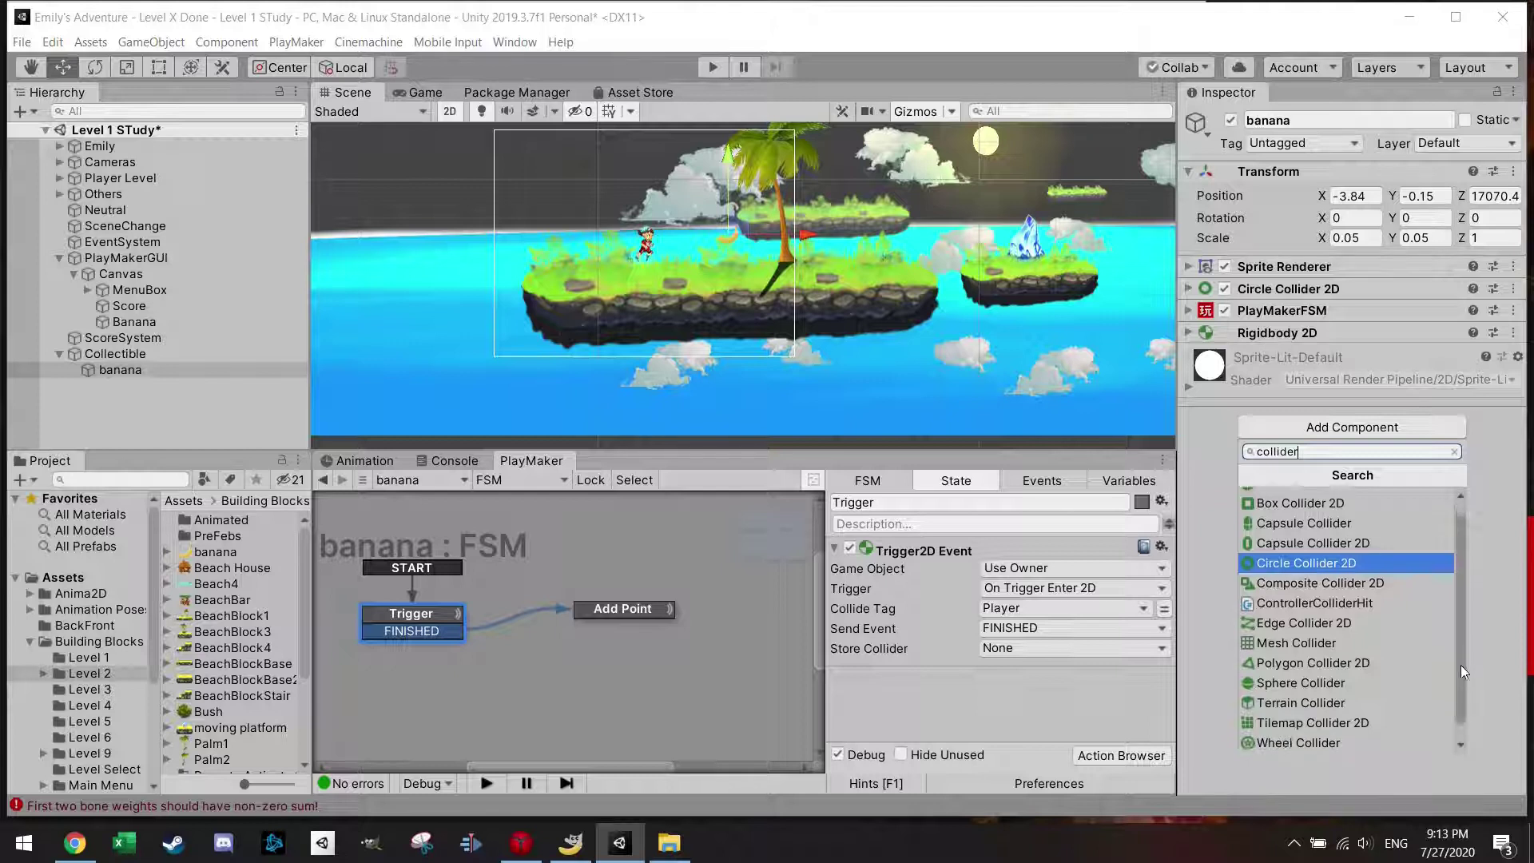
{"action": "scroll", "coordinate": [1461, 671], "scroll_direction": "down", "scroll_amount": 1}
{"action": "scroll", "coordinate": [1462, 663], "scroll_direction": "up", "scroll_amount": 2}
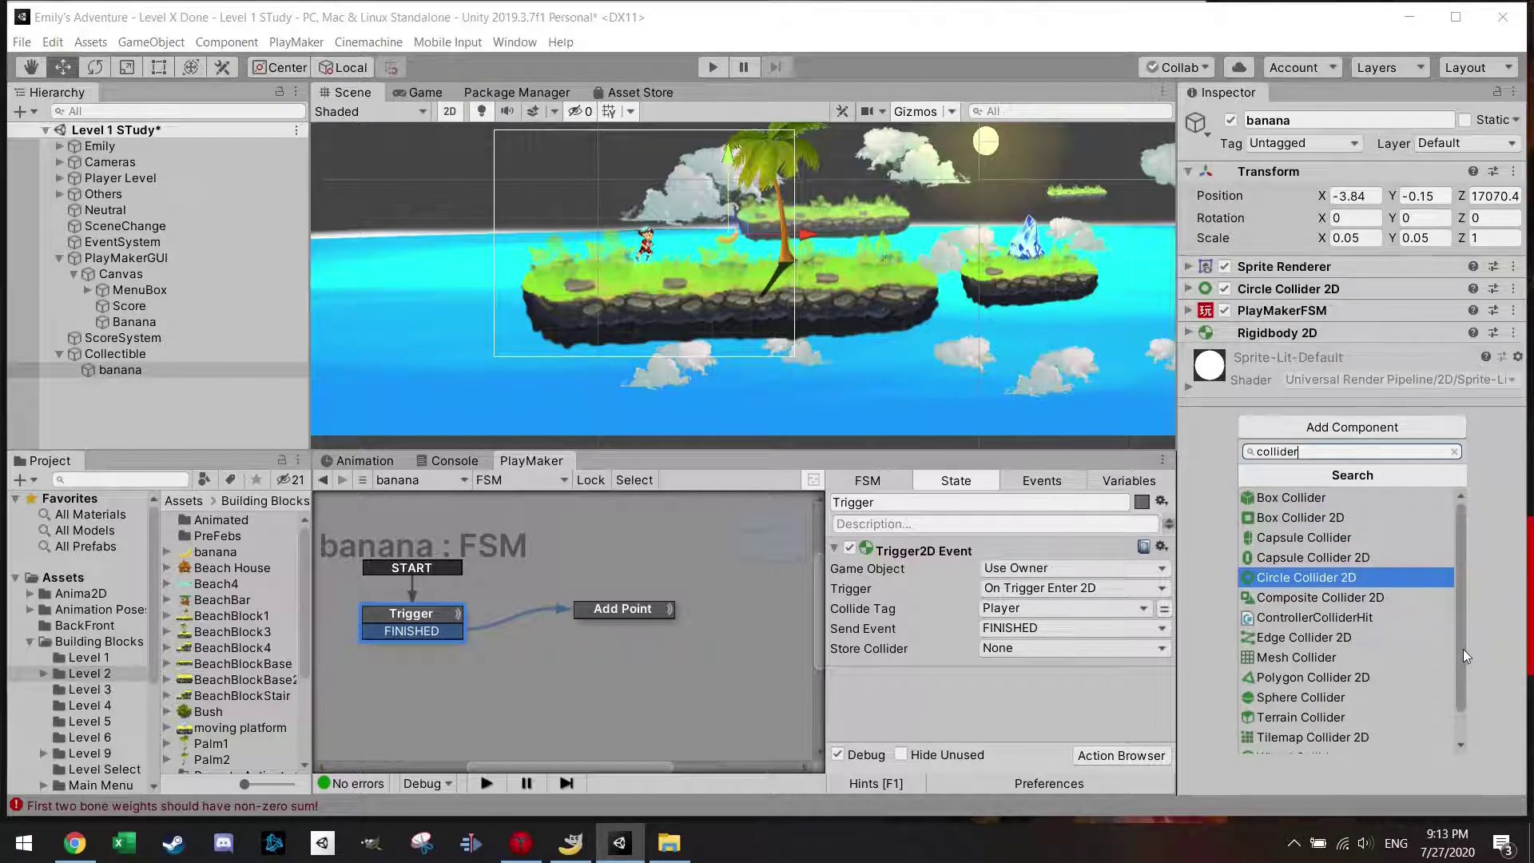
{"action": "scroll", "coordinate": [1464, 653], "scroll_direction": "down", "scroll_amount": 1}
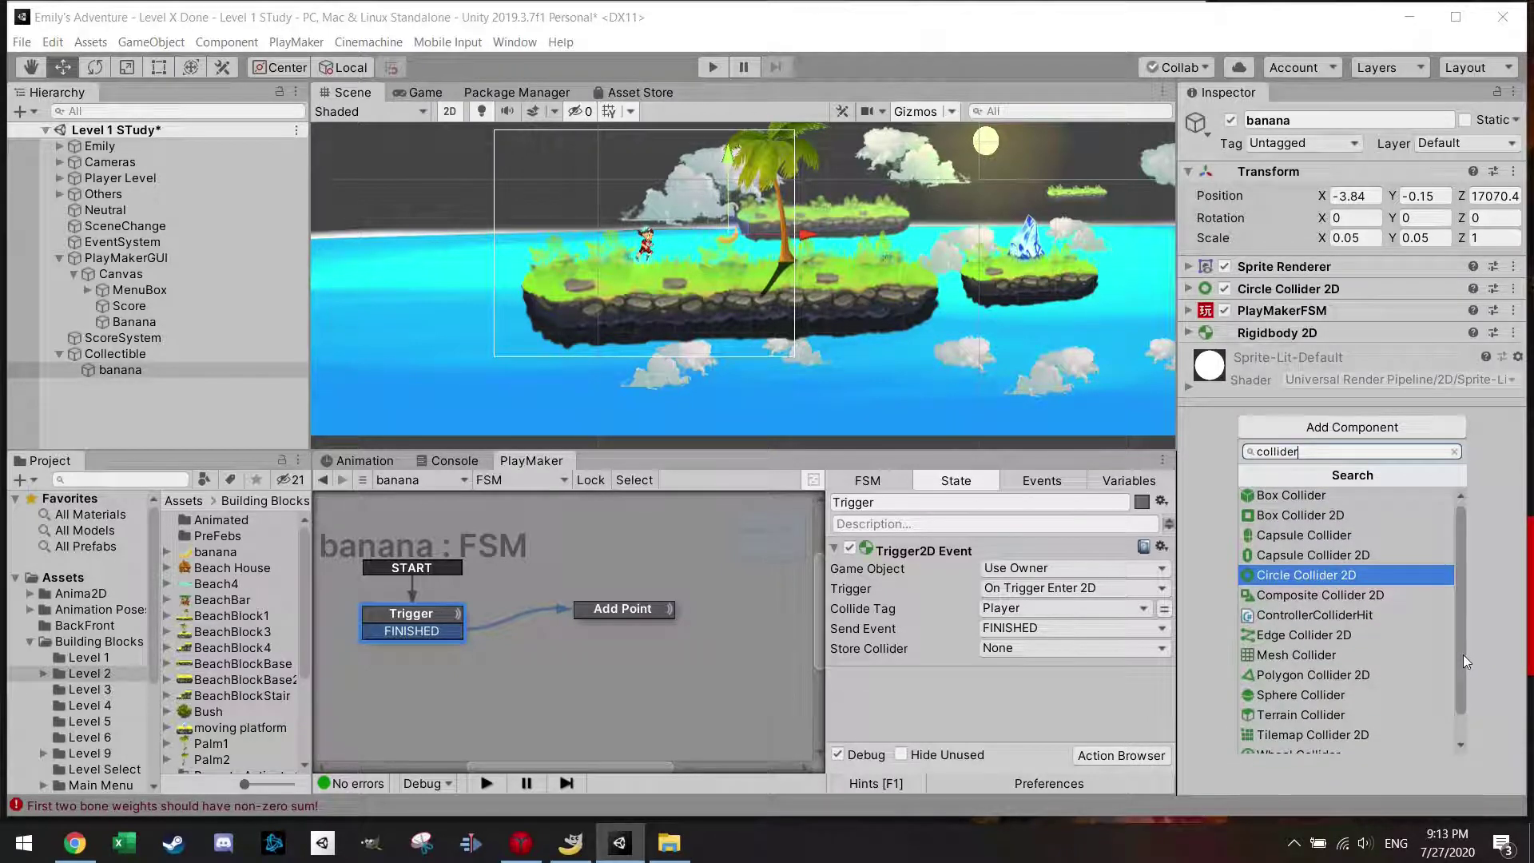
{"action": "scroll", "coordinate": [1464, 657], "scroll_direction": "down", "scroll_amount": 1}
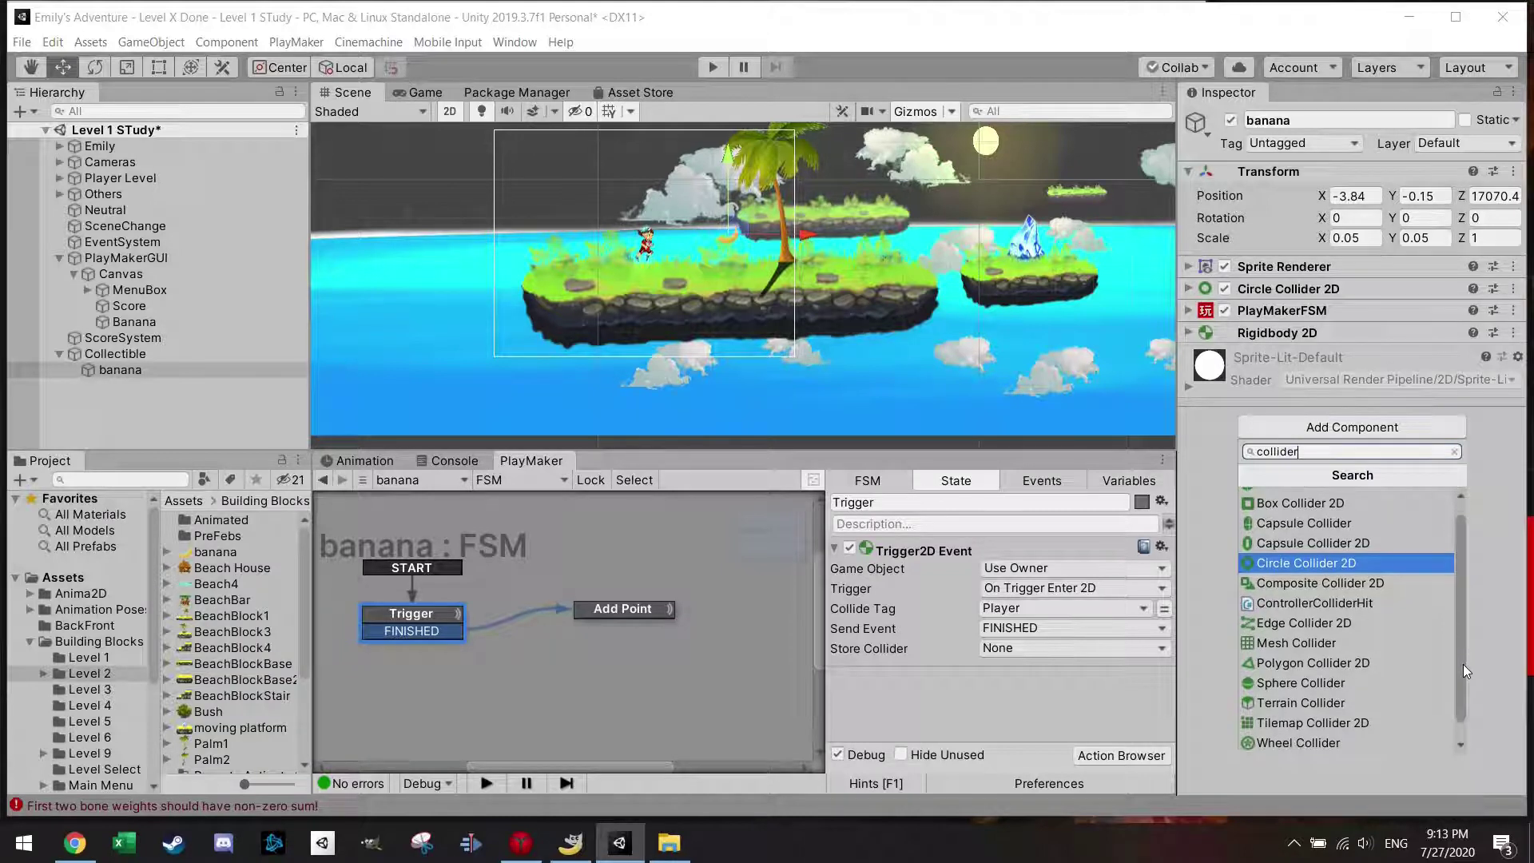
{"action": "scroll", "coordinate": [1463, 664], "scroll_direction": "up", "scroll_amount": 1}
{"action": "scroll", "coordinate": [1465, 655], "scroll_direction": "down", "scroll_amount": 1}
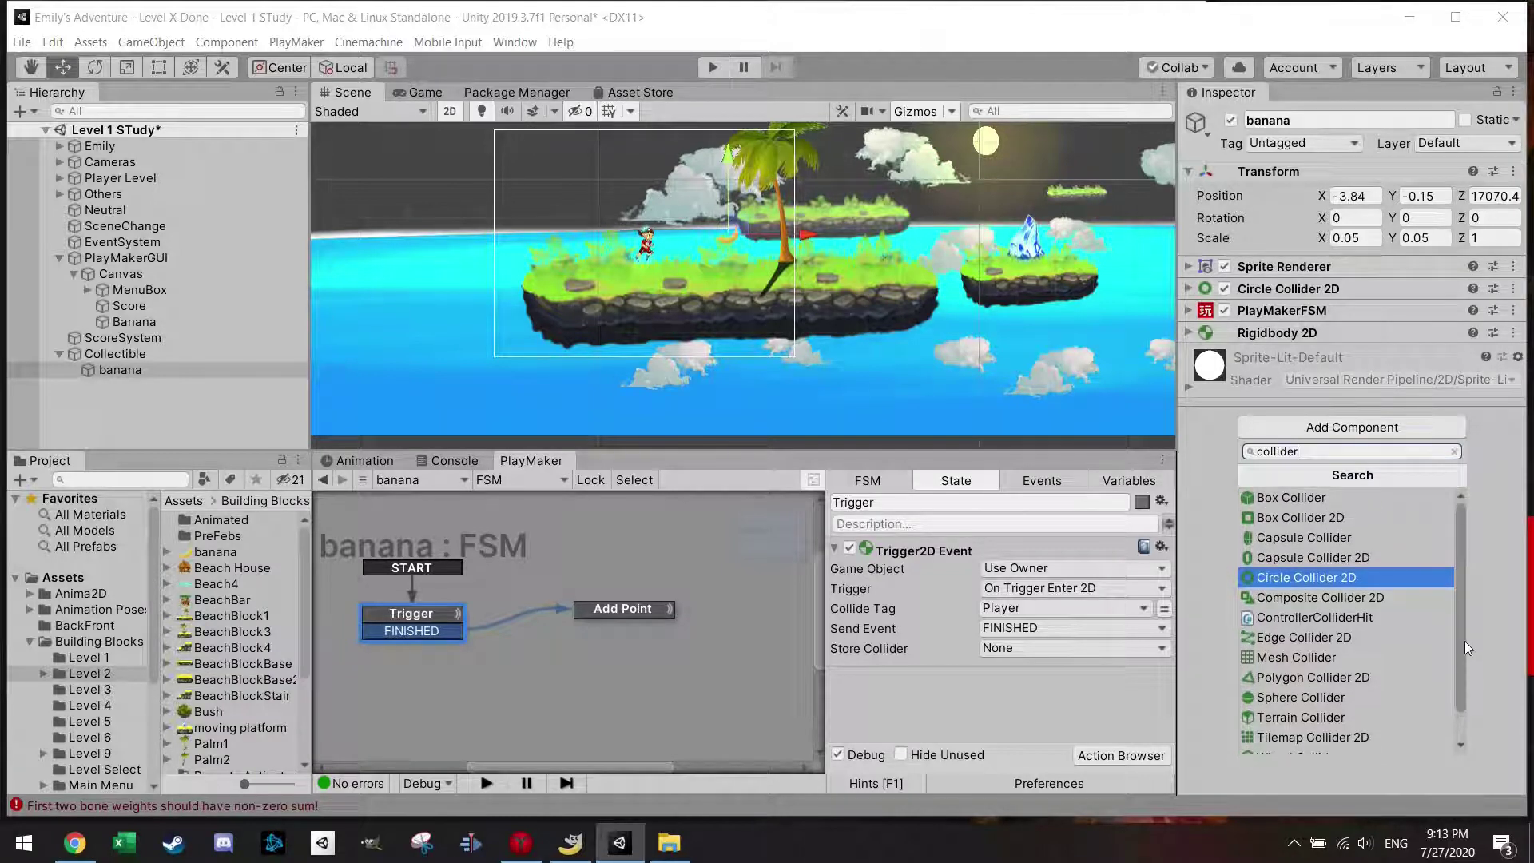
{"action": "scroll", "coordinate": [1461, 667], "scroll_direction": "down", "scroll_amount": 2}
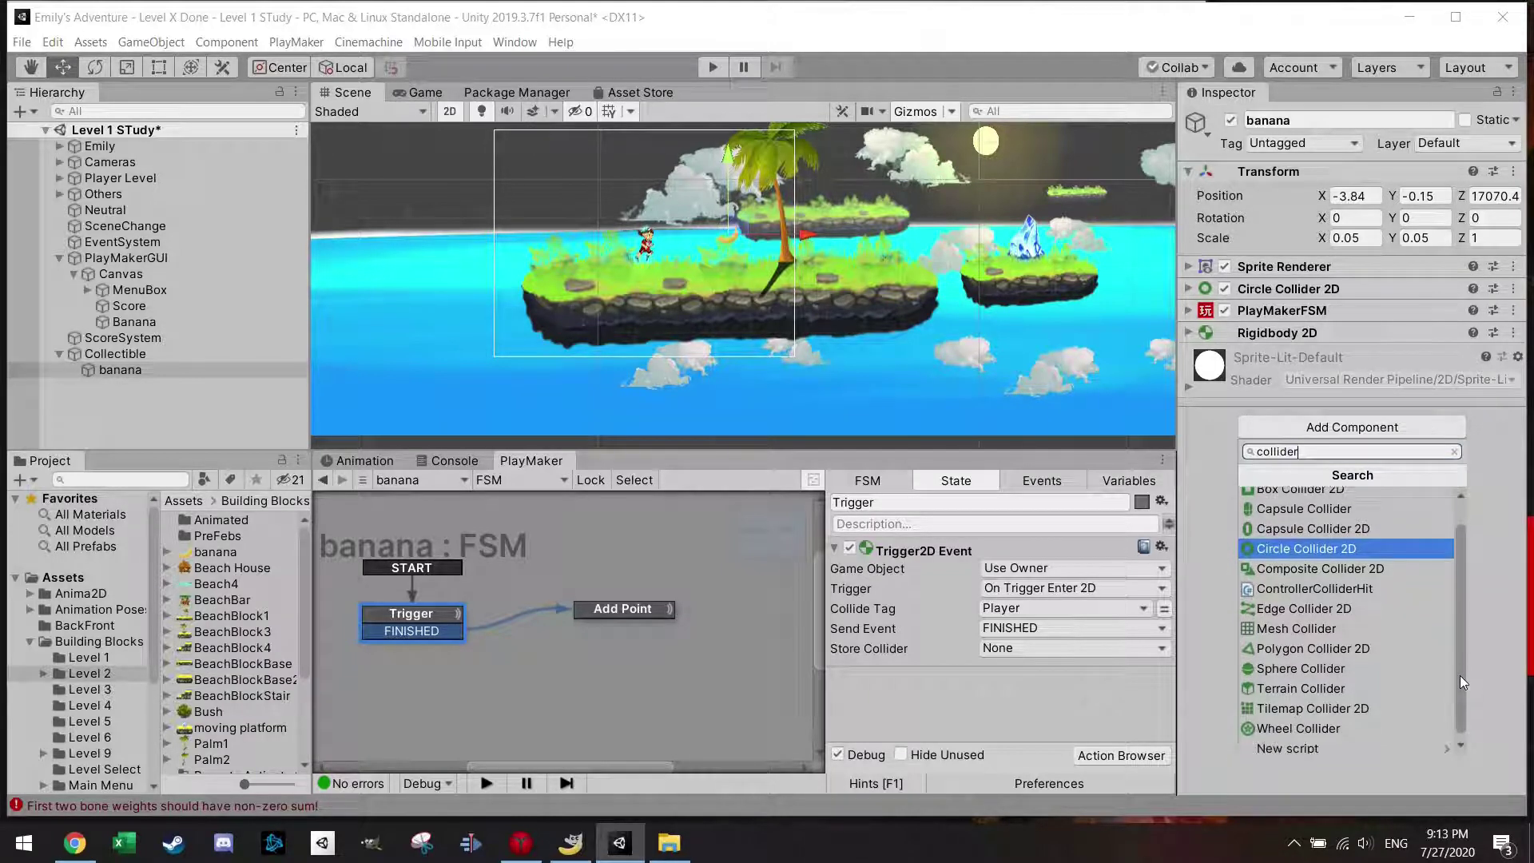
{"action": "left_click", "coordinate": [1344, 644]}
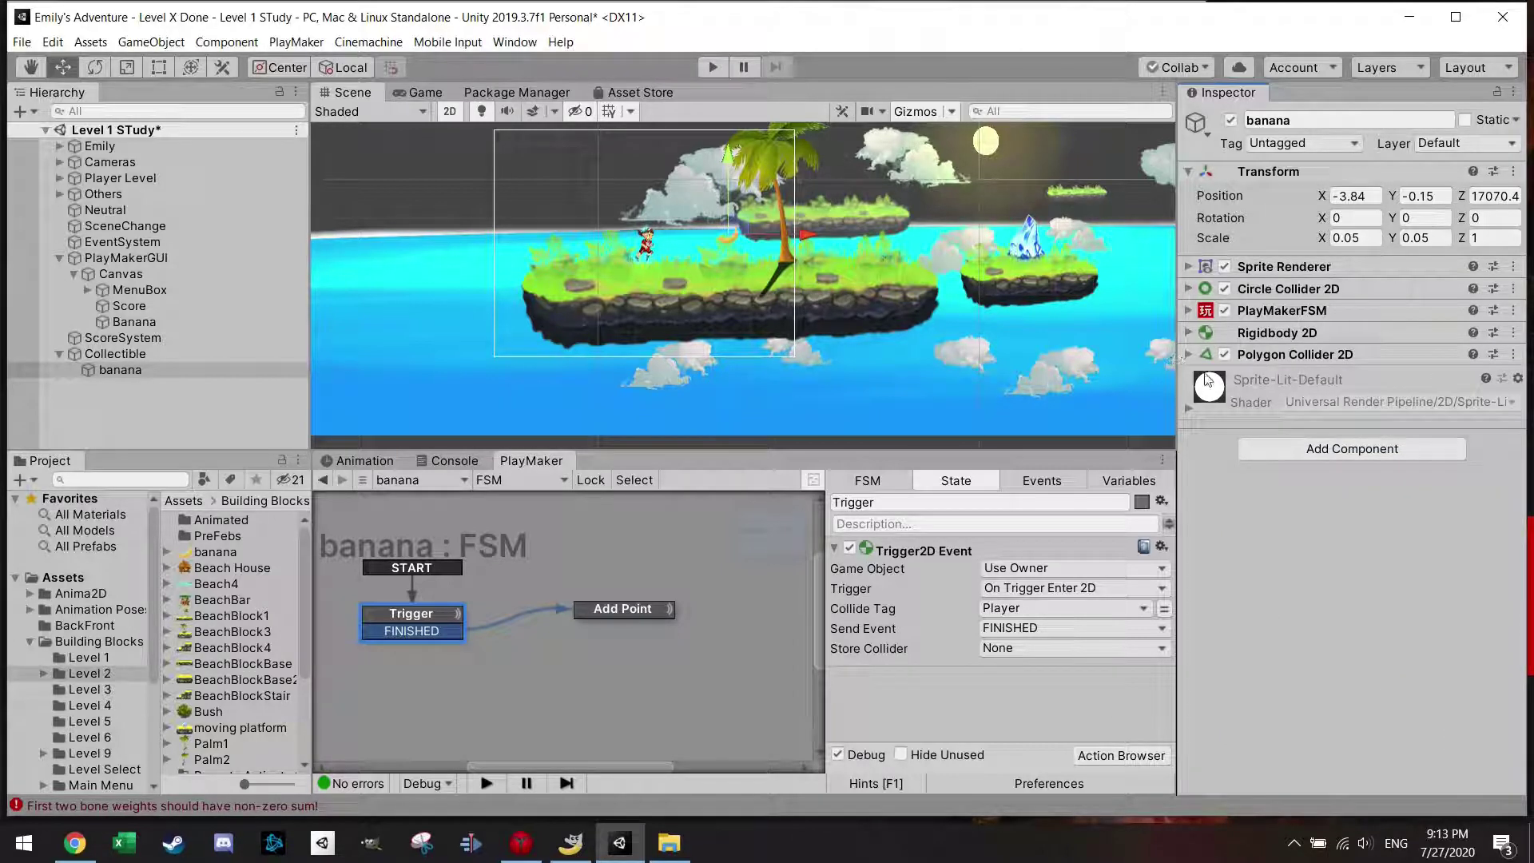
{"action": "left_click", "coordinate": [1192, 354]}
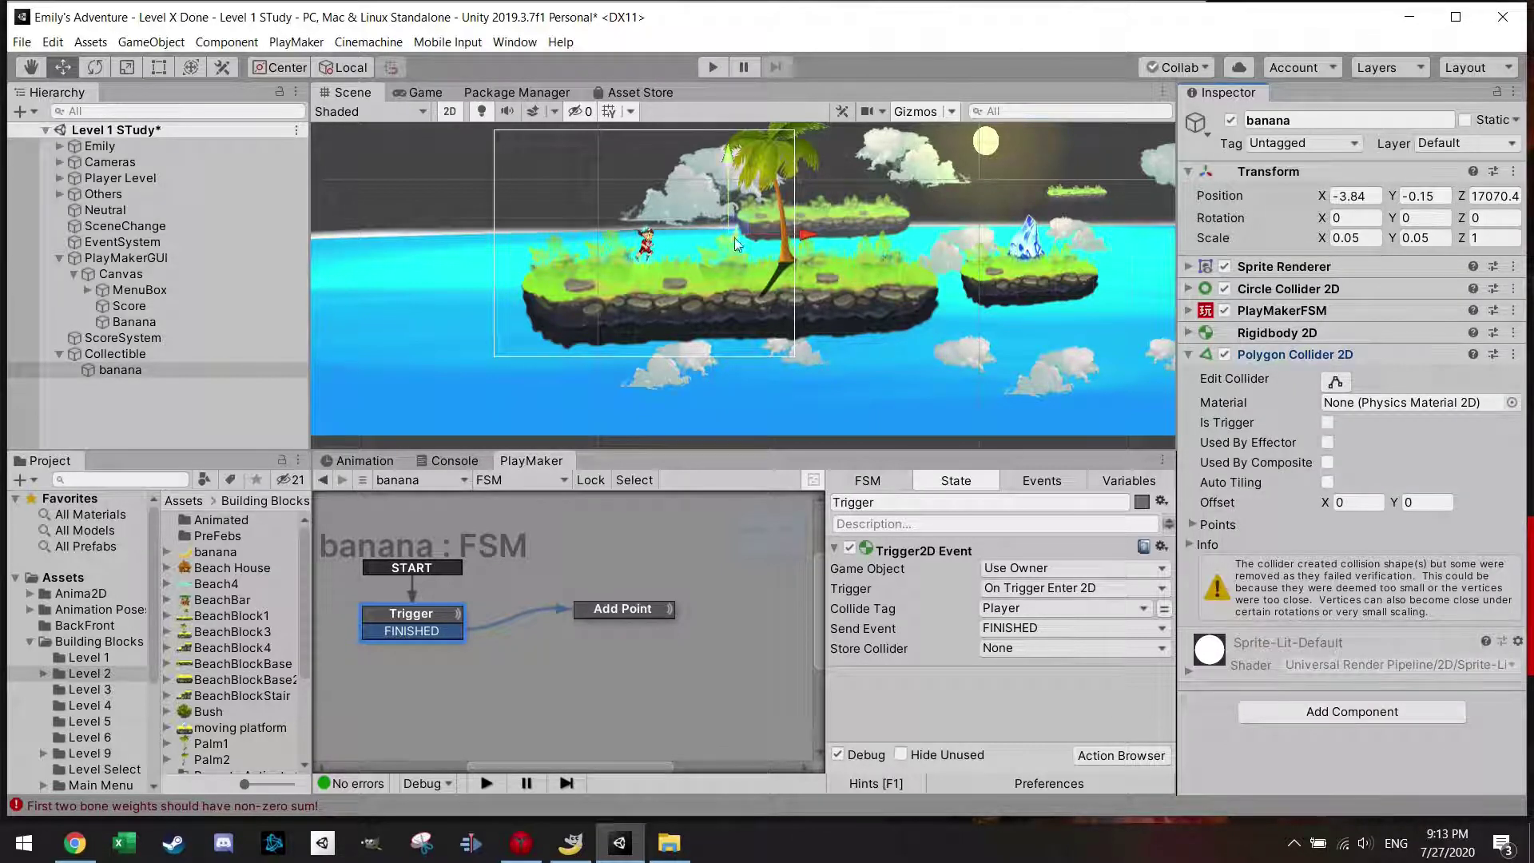
Try the banana at scale 1, 1, then set scale X back to 0.05
{"action": "left_click", "coordinate": [1362, 242]}
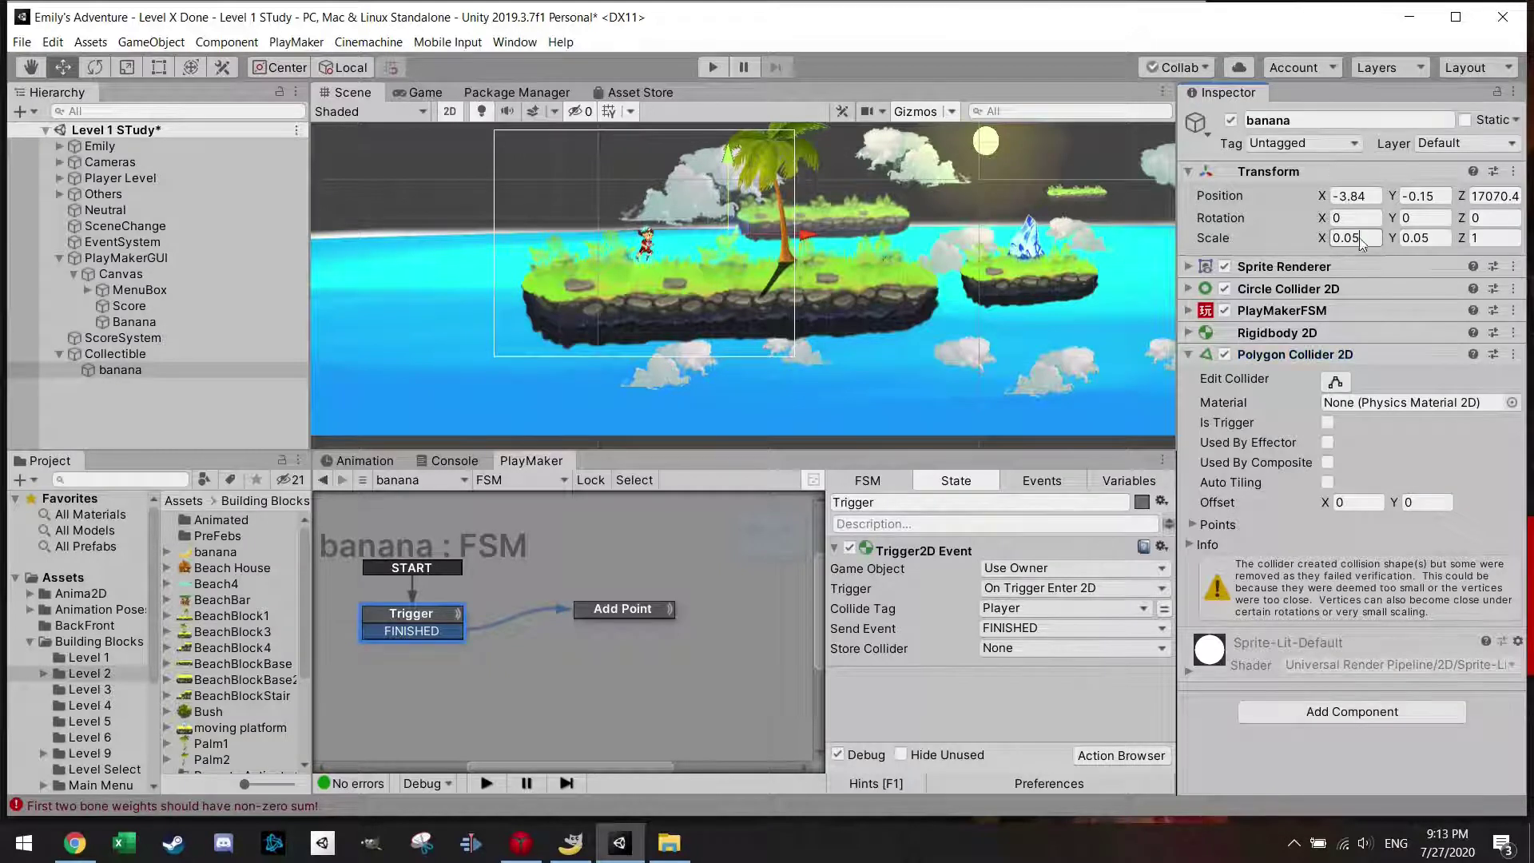
{"action": "type", "text": "1"}
{"action": "key", "text": "Tab"}
{"action": "type", "text": "1"}
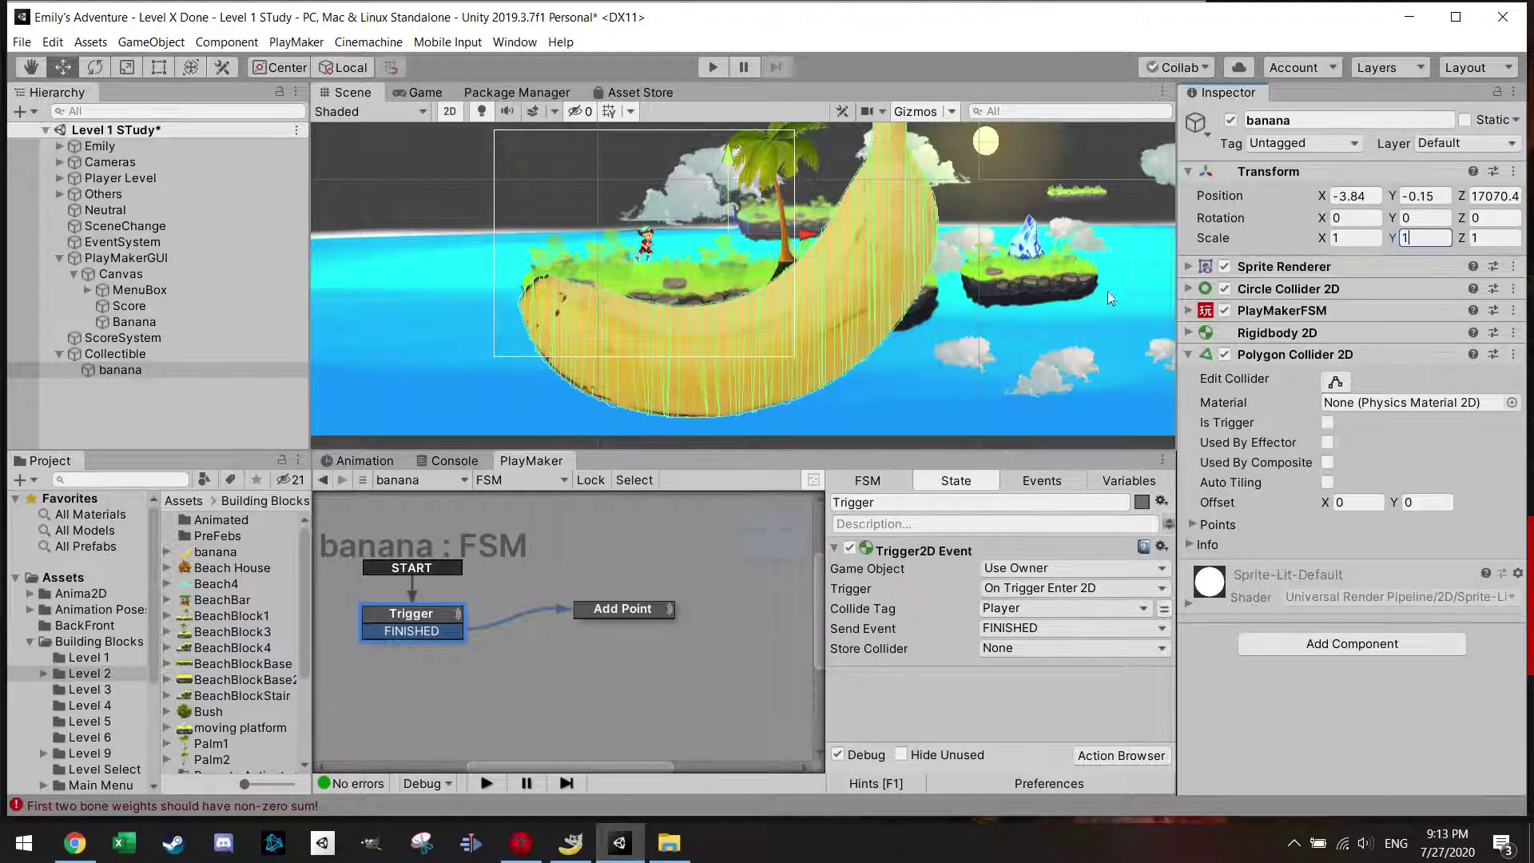
{"action": "key", "text": "shift+Tab"}
{"action": "type", "text": "0.05"}
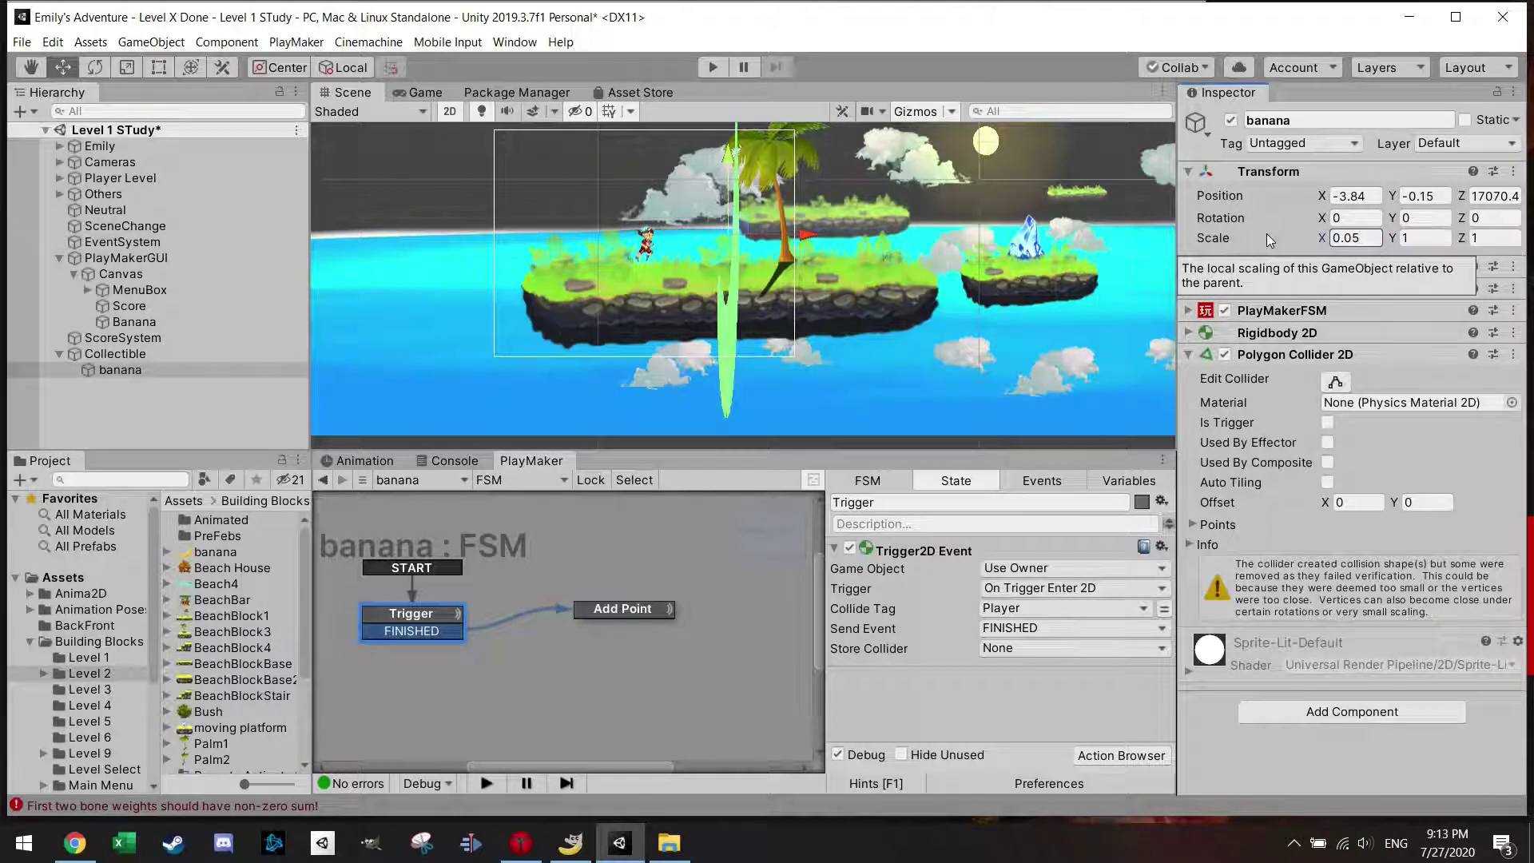
{"action": "key", "text": "Tab"}
{"action": "type", "text": "0.05"}
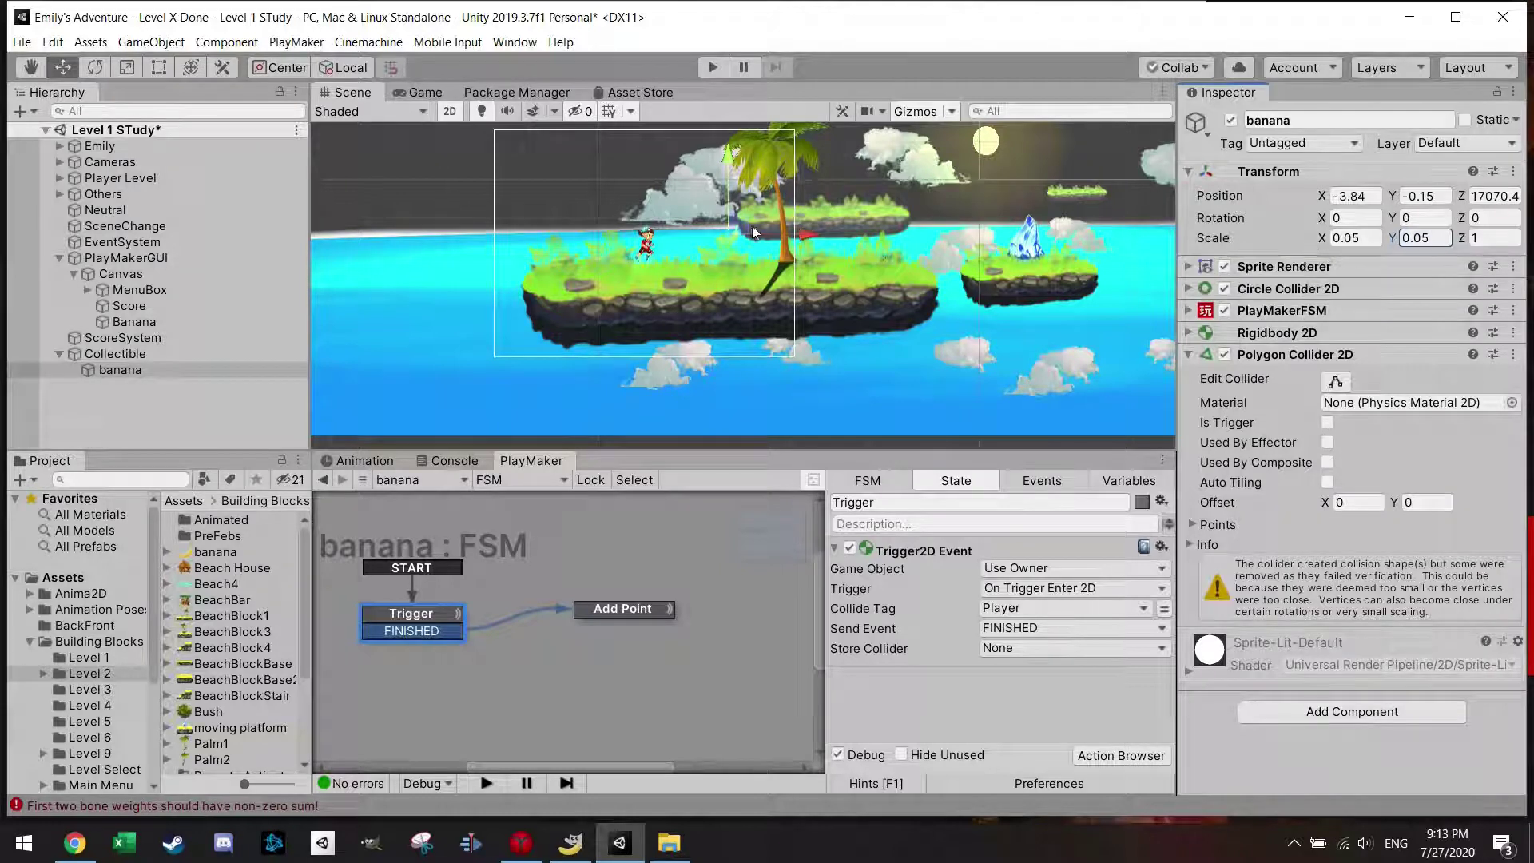
Move the banana up to -3.74, 0.24 and collapse both collider panels
{"action": "left_click_drag", "start_coordinate": [749, 224], "coordinate": [744, 209]}
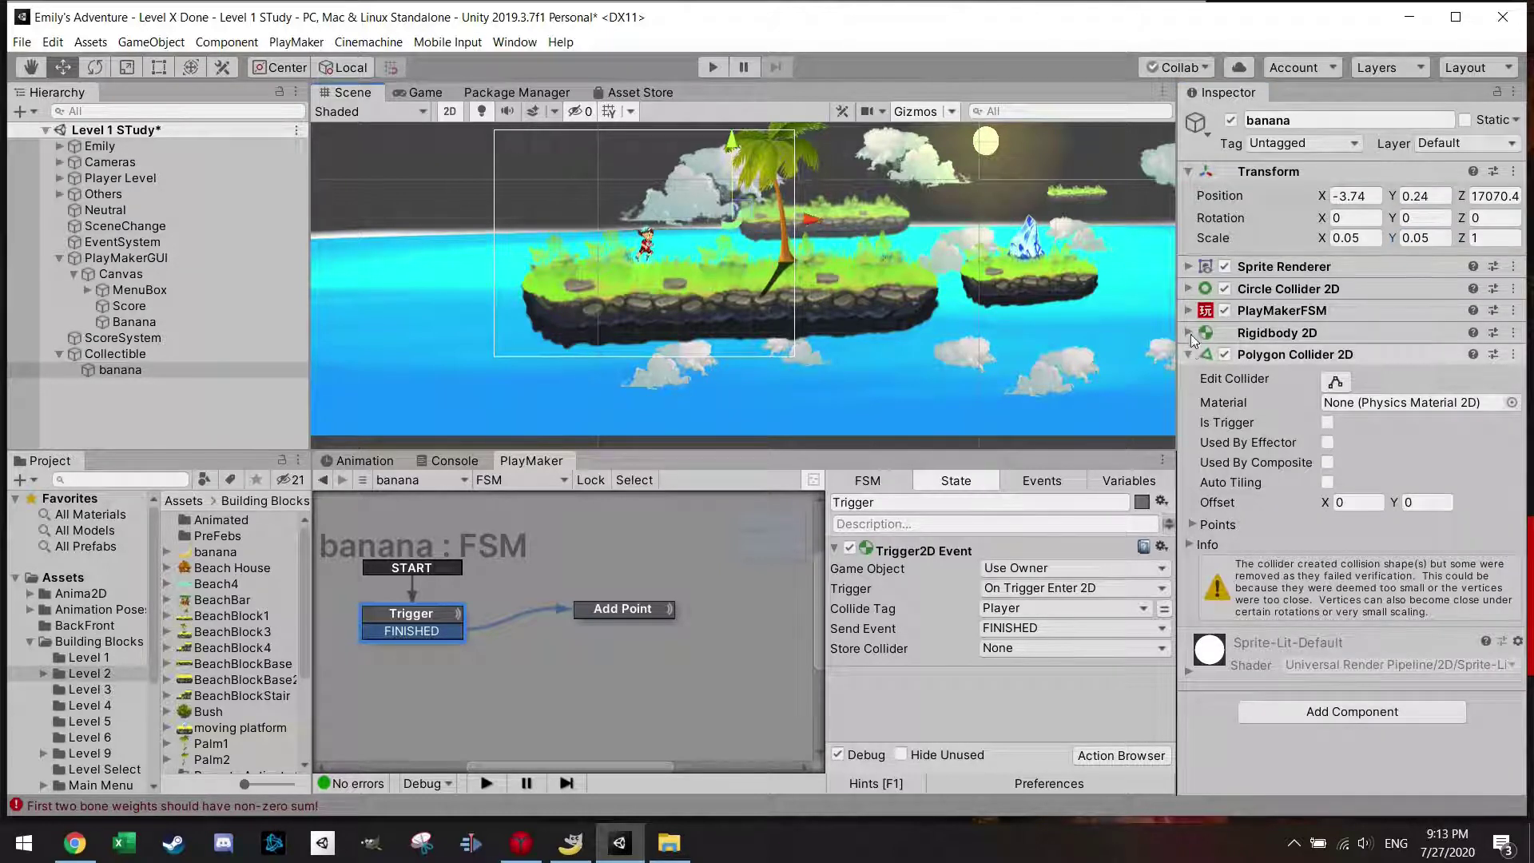
{"action": "left_click", "coordinate": [1278, 288]}
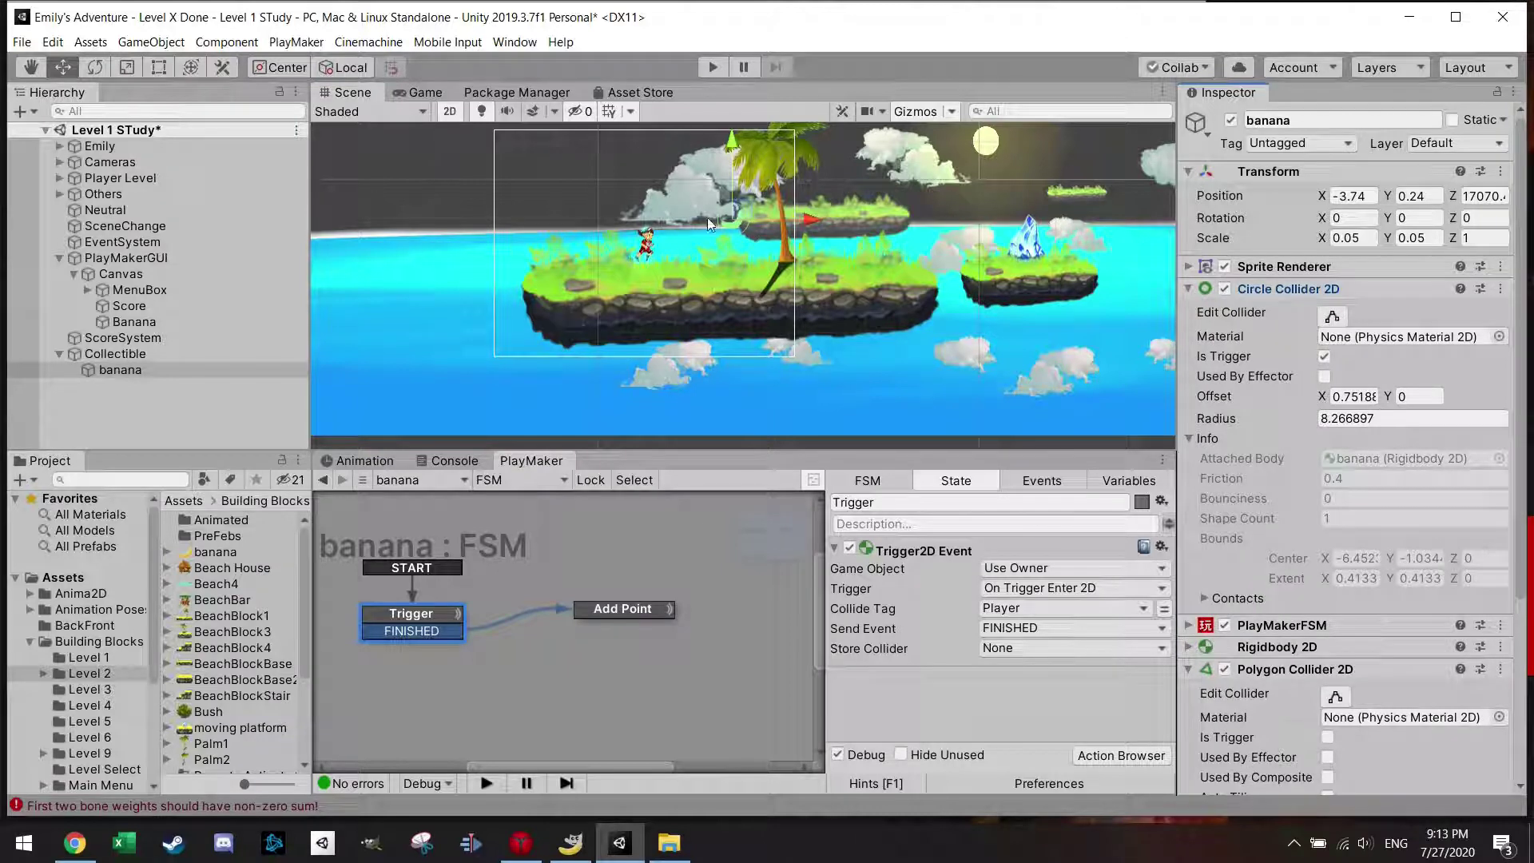
{"action": "left_click", "coordinate": [1191, 289]}
{"action": "left_click", "coordinate": [1191, 352]}
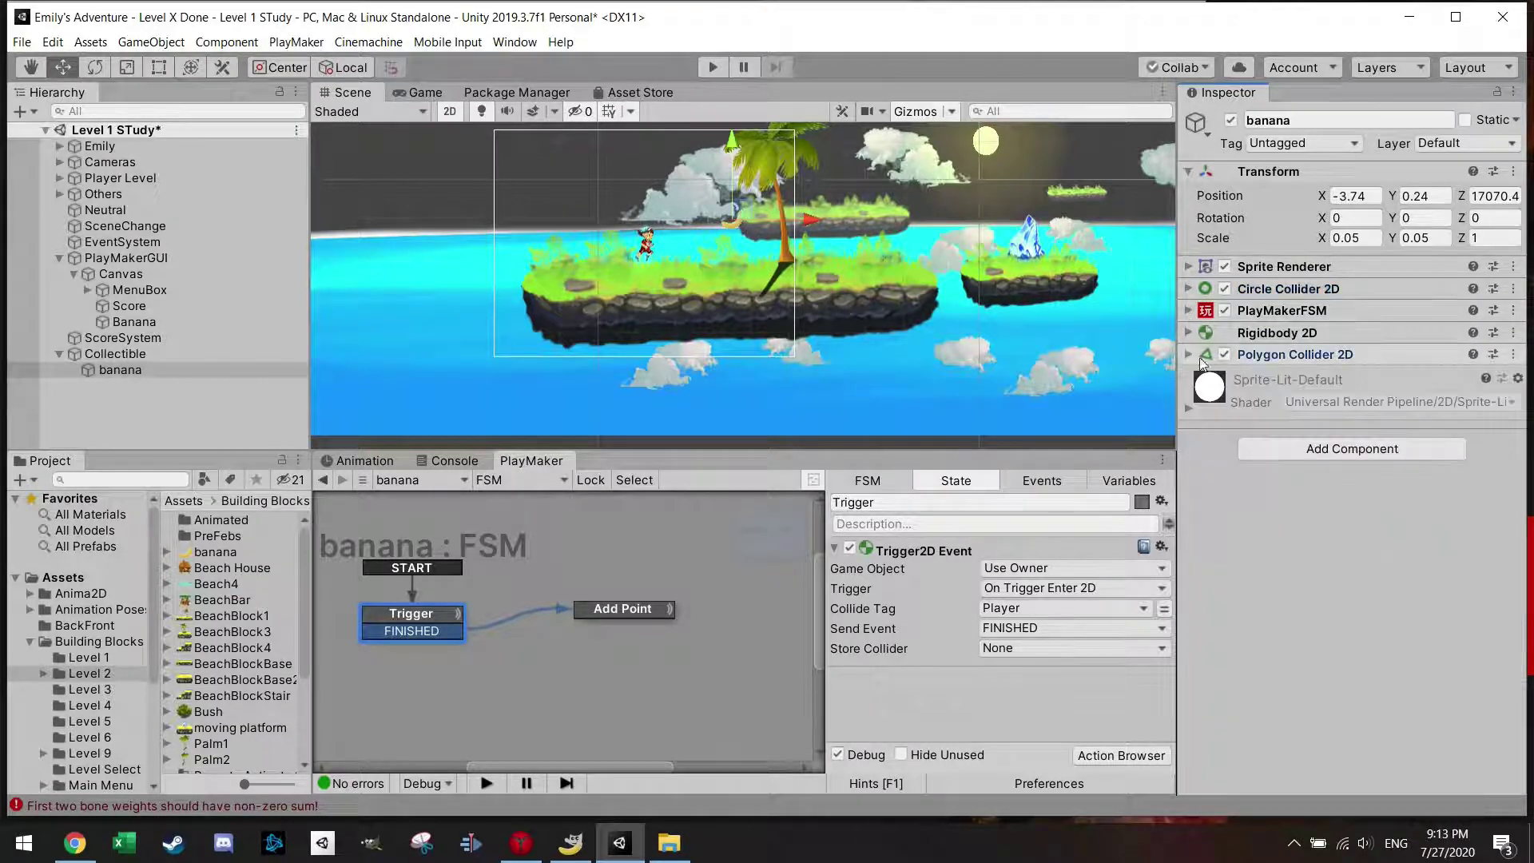
Duplicate the banana into copies banana (1)–(4), spread them across the platform, and start Play
{"action": "left_click", "coordinate": [152, 371]}
{"action": "key", "text": "ctrl+d"}
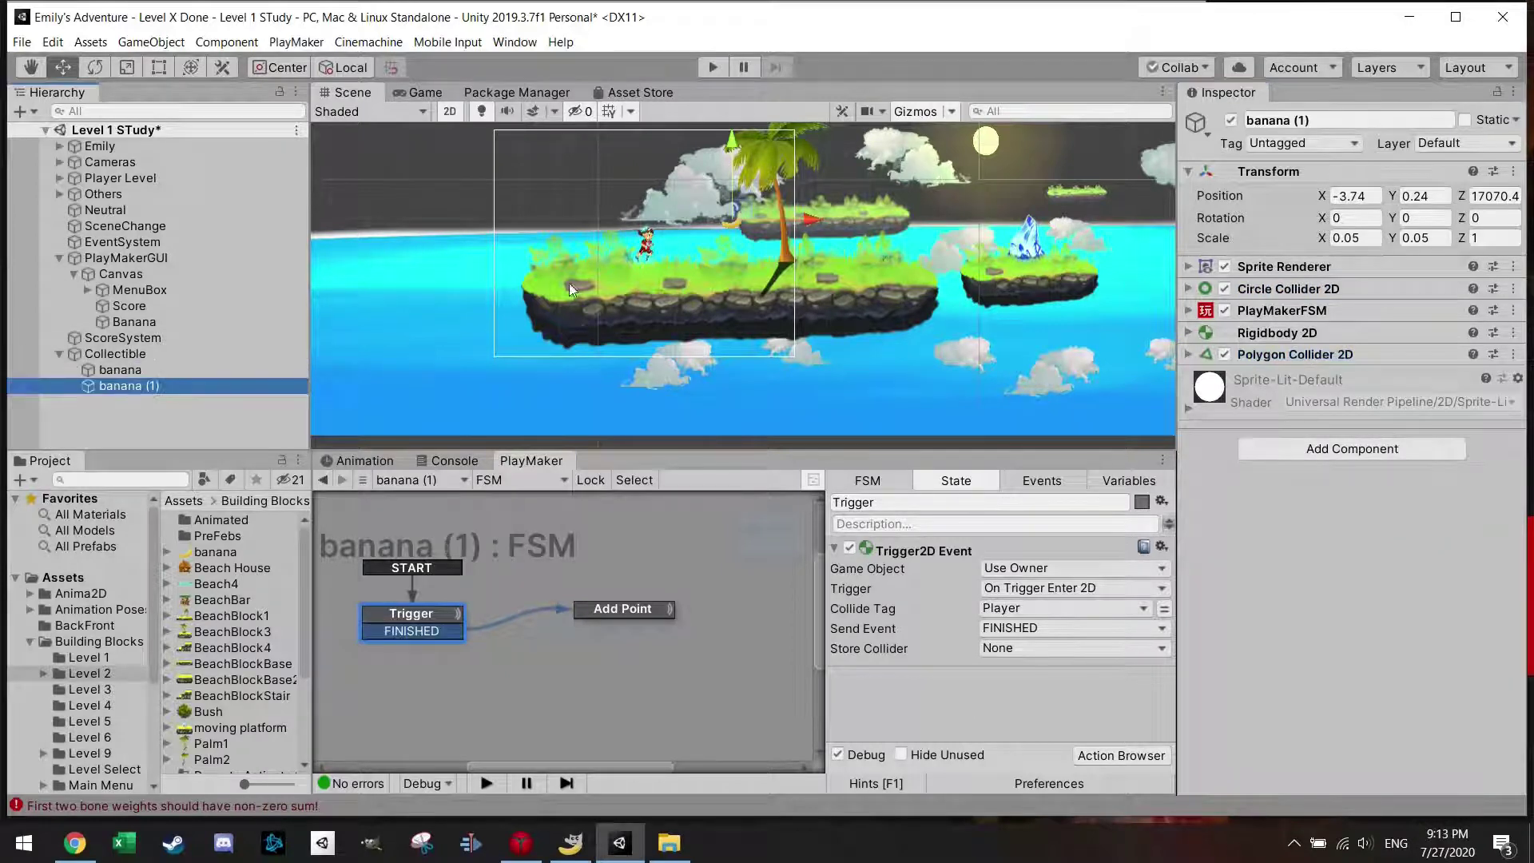
{"action": "left_click_drag", "start_coordinate": [746, 211], "coordinate": [889, 214]}
{"action": "key", "text": "ctrl+d"}
{"action": "key", "text": "ctrl+d"}
{"action": "key", "text": "ctrl+d"}
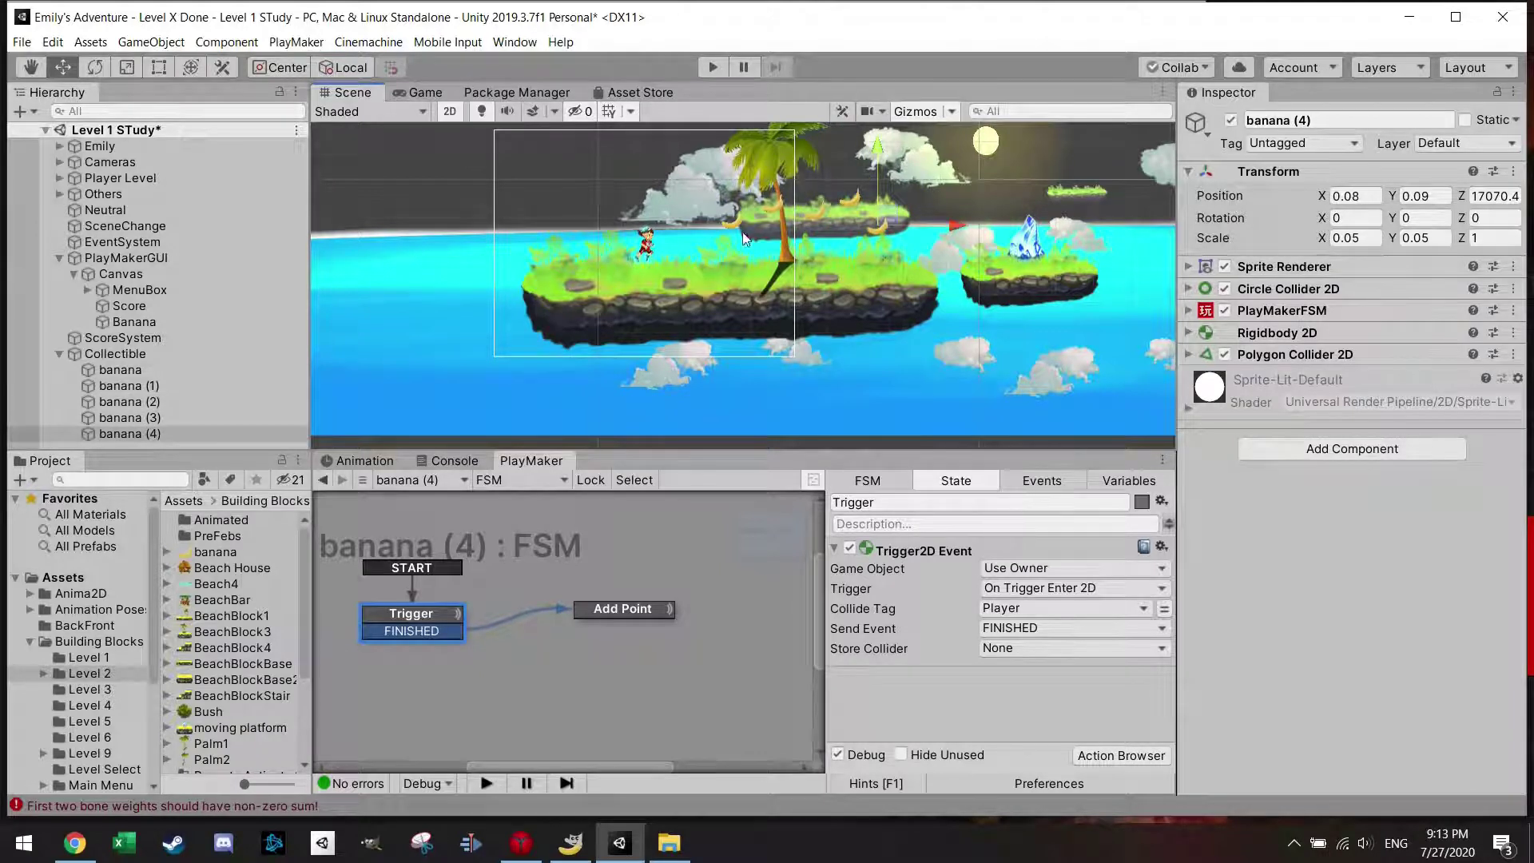
{"action": "left_click", "coordinate": [718, 69]}
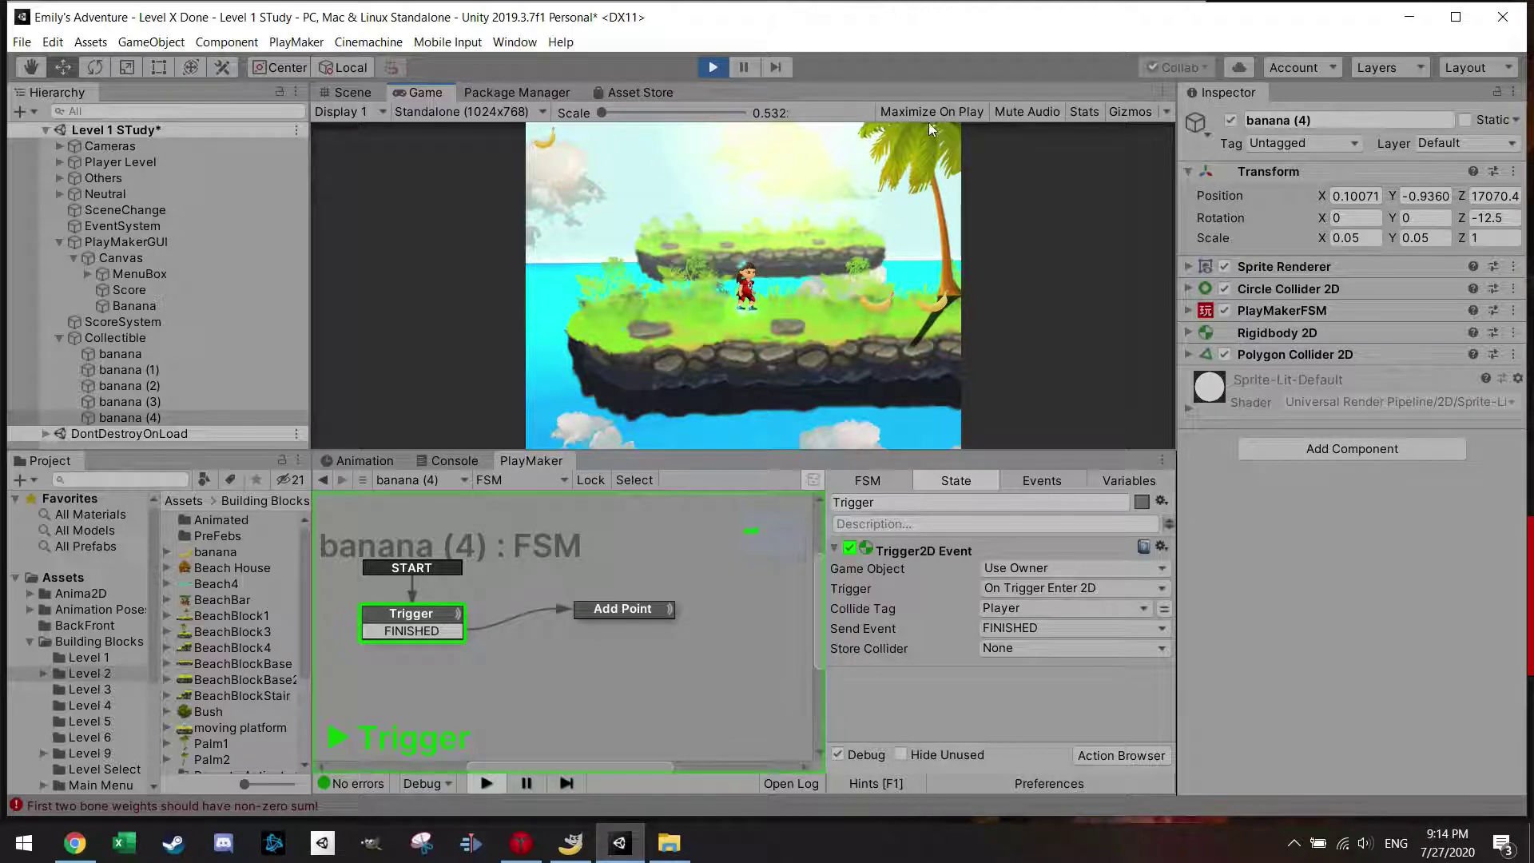
Pause, switch to the Game view, and resume with Maximize On Play
{"action": "left_click", "coordinate": [743, 67]}
{"action": "left_click", "coordinate": [441, 93]}
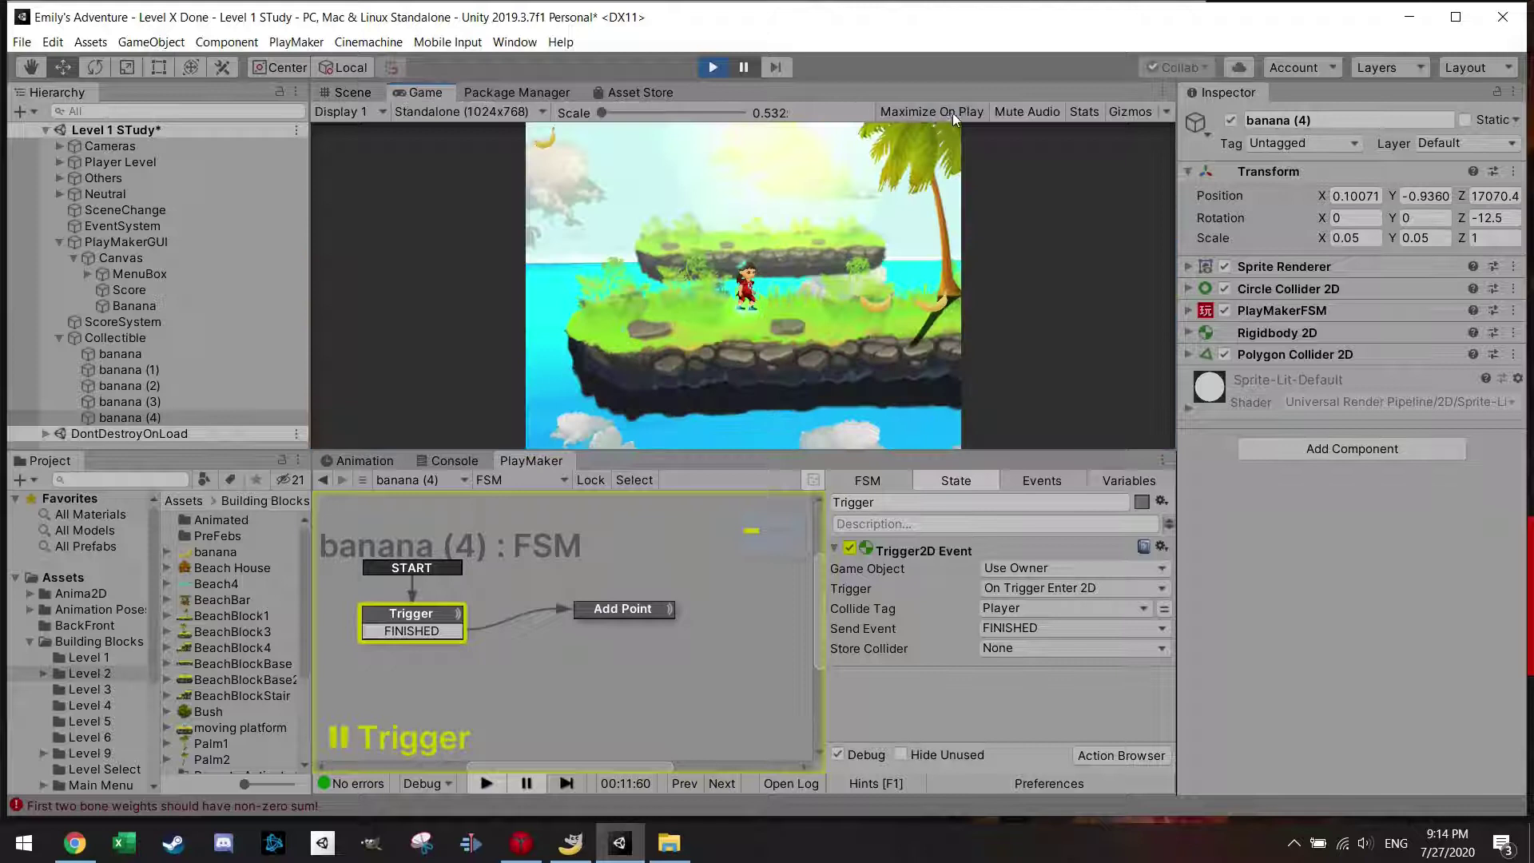
{"action": "left_click", "coordinate": [744, 68]}
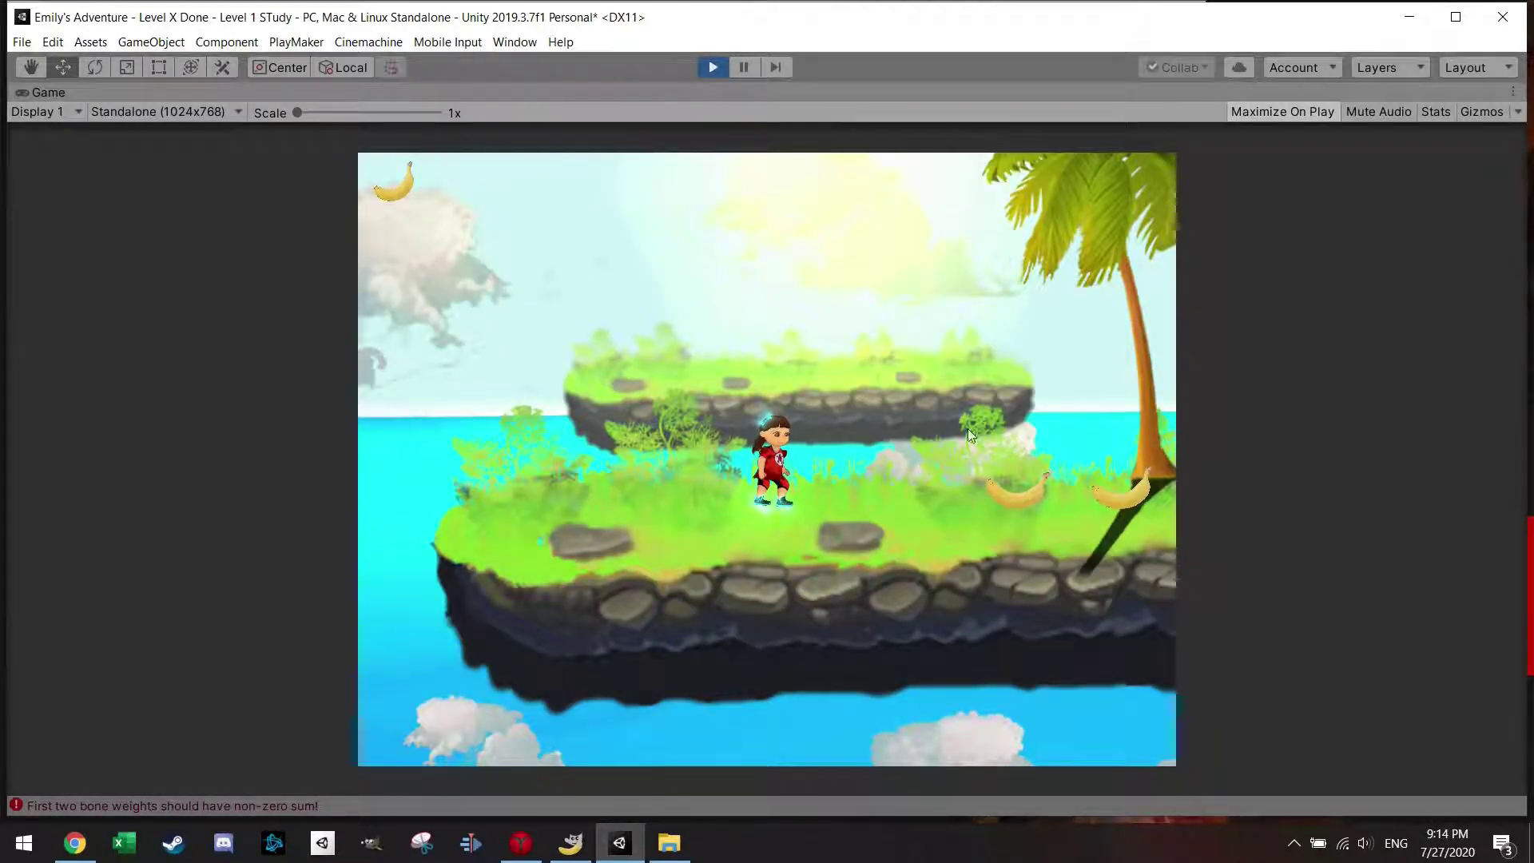
Run and jump right across the islands collecting bananas until the counter reads 5
{"action": "key", "text": "Right"}
{"action": "key", "text": "Right"}
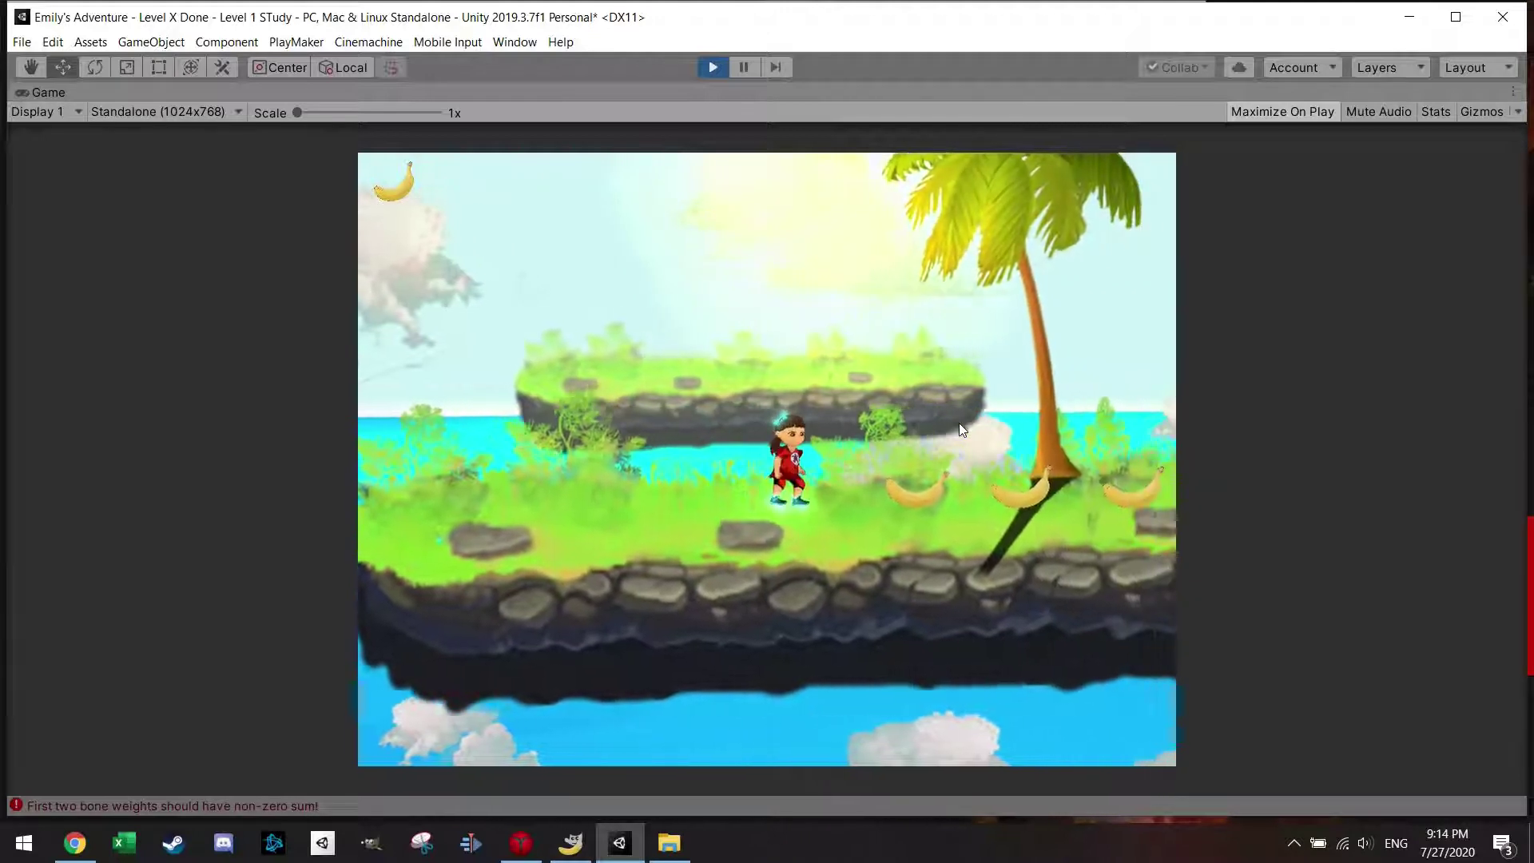
{"action": "key", "text": "Right"}
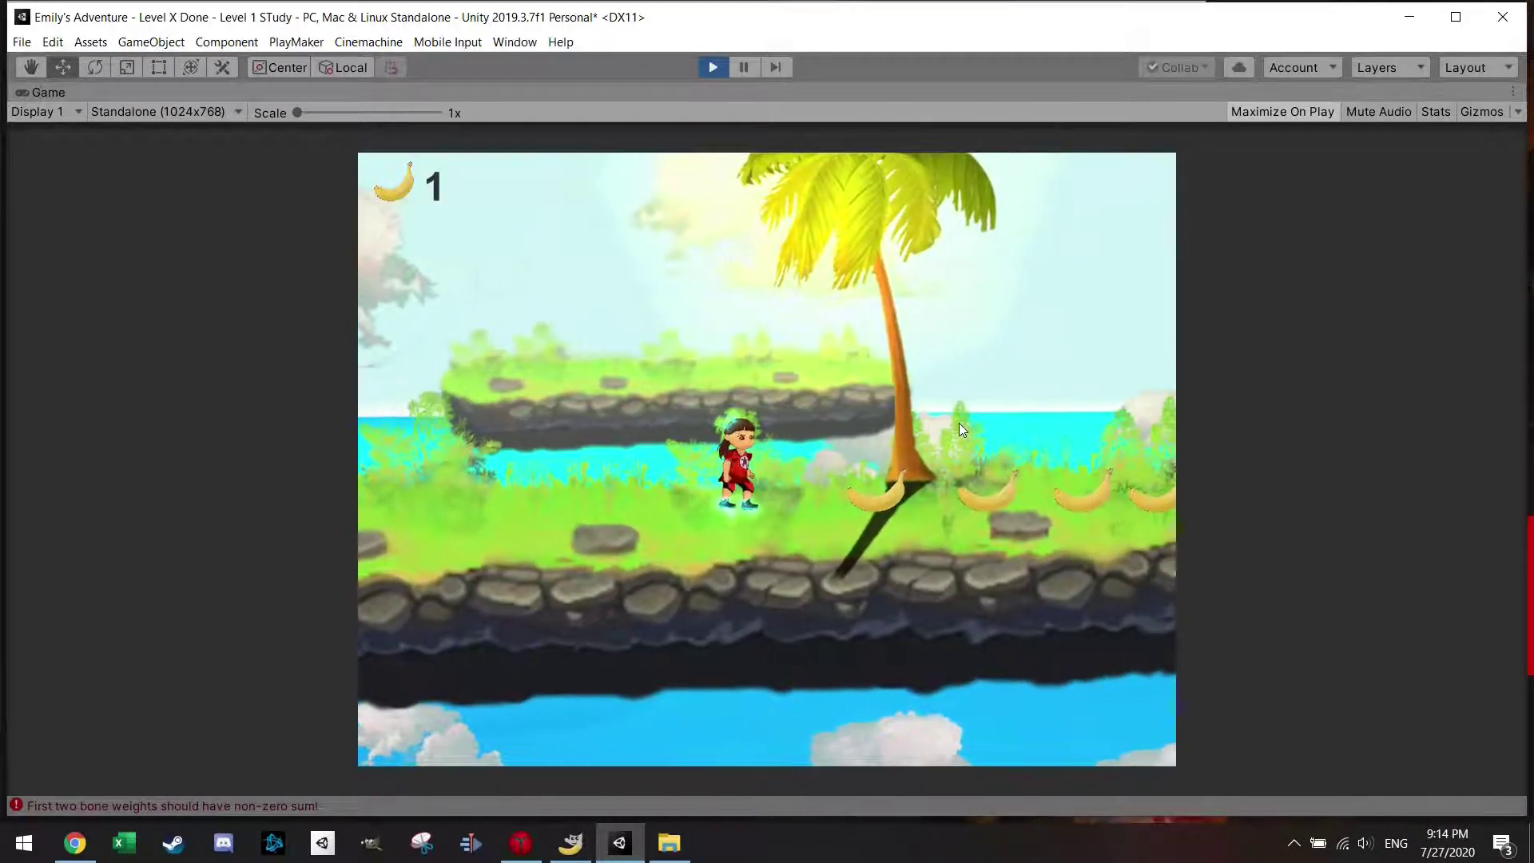
{"action": "key", "text": "Right"}
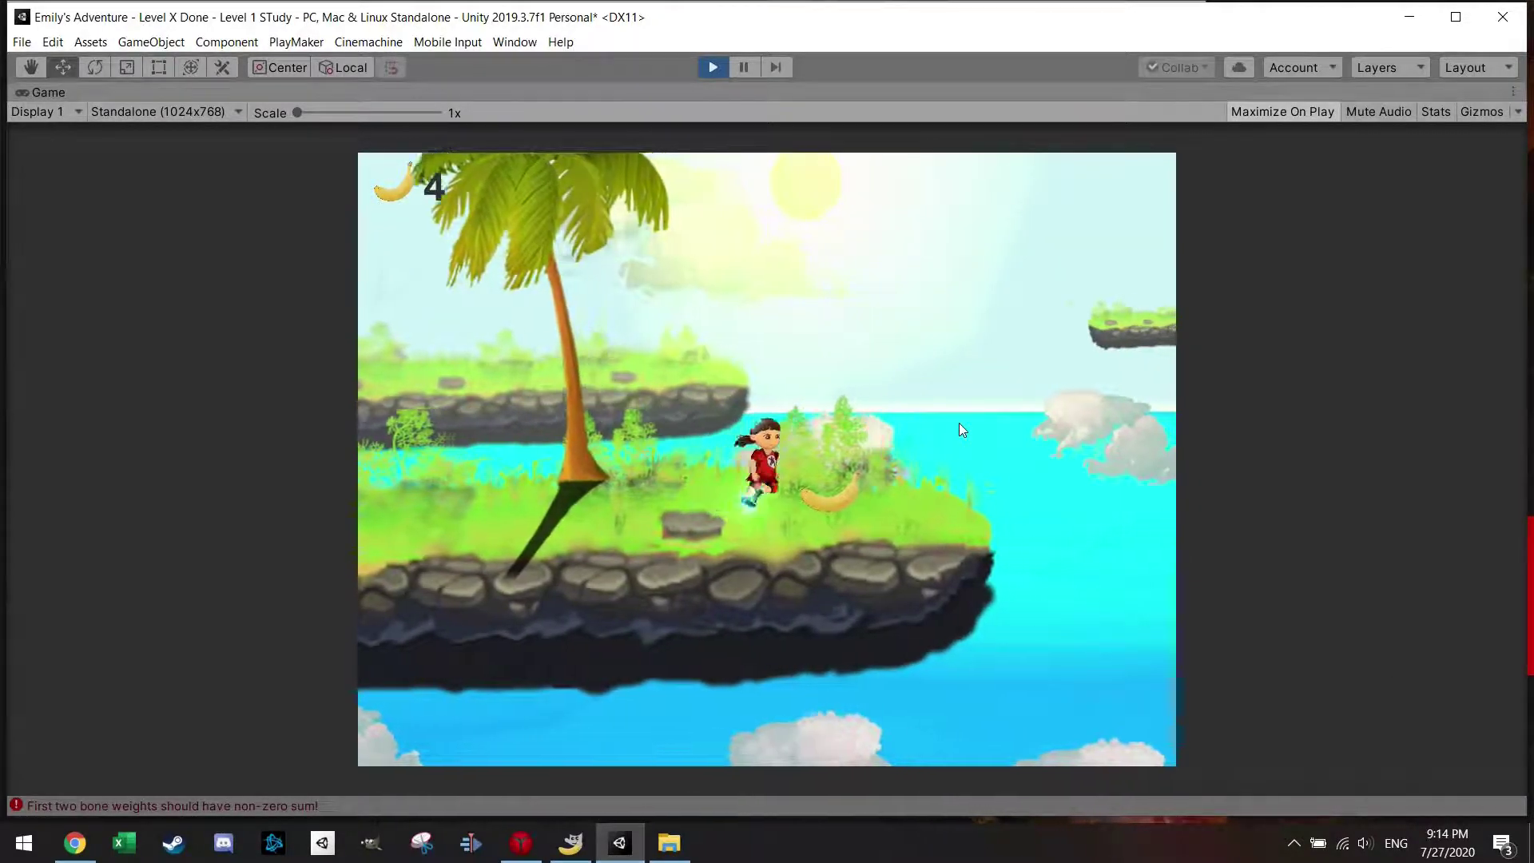
{"action": "key", "text": "Right"}
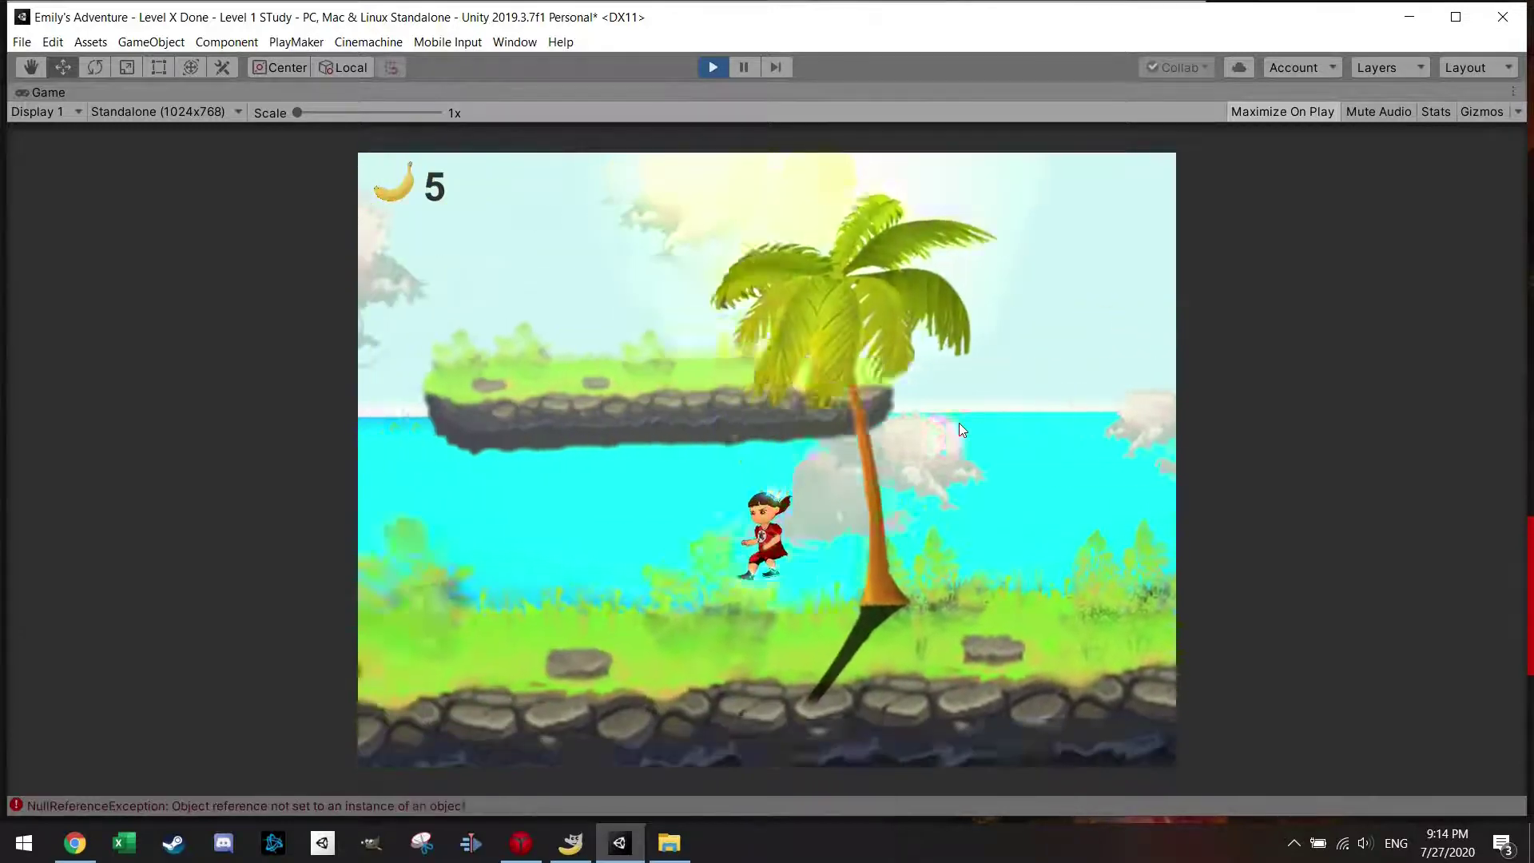
{"action": "key", "text": "space"}
{"action": "key", "text": "Right"}
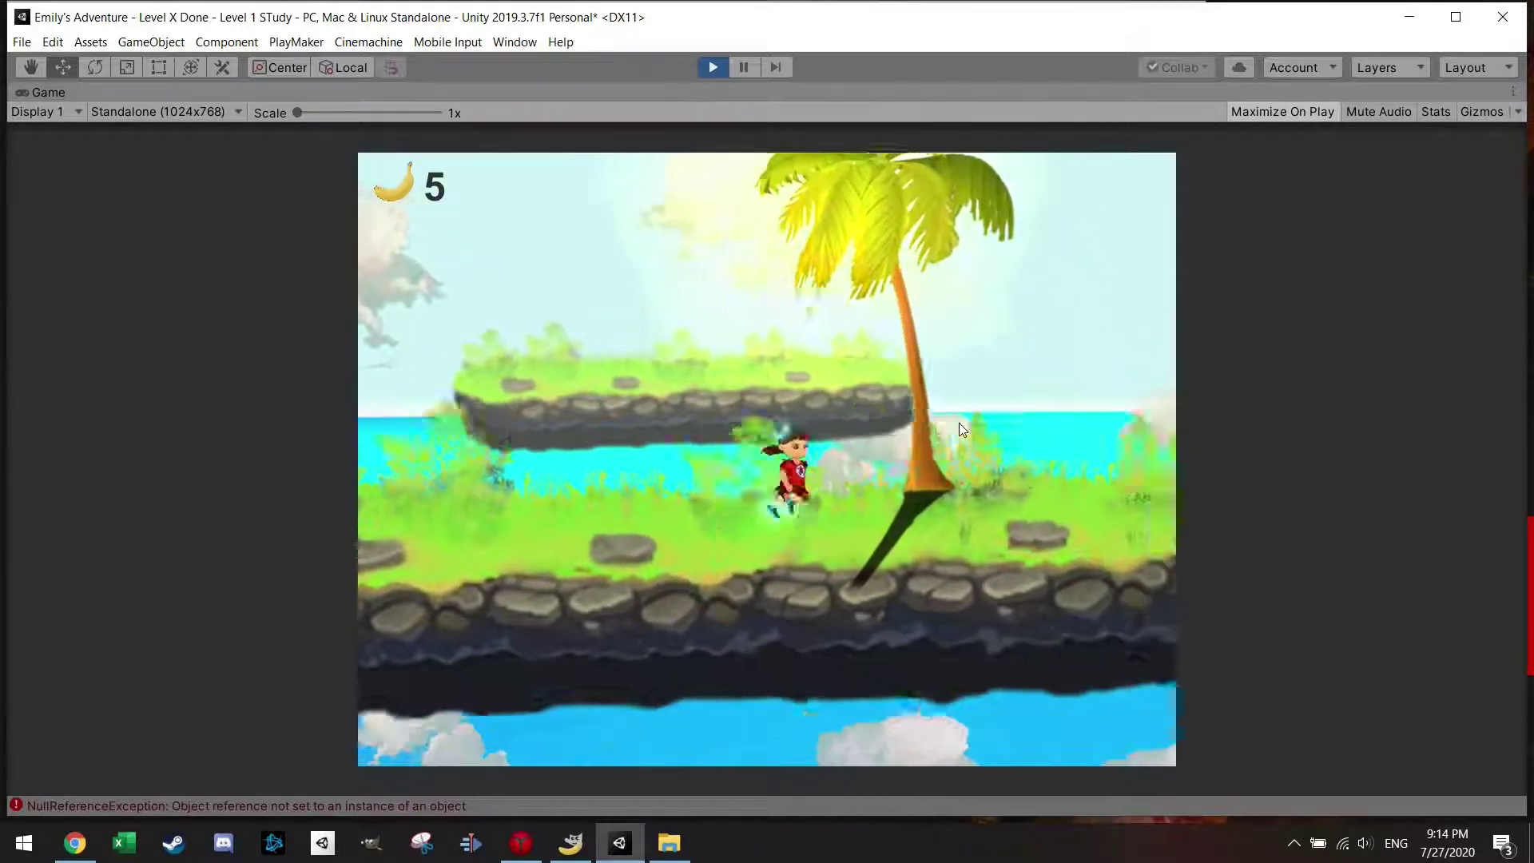
{"action": "key", "text": "Right"}
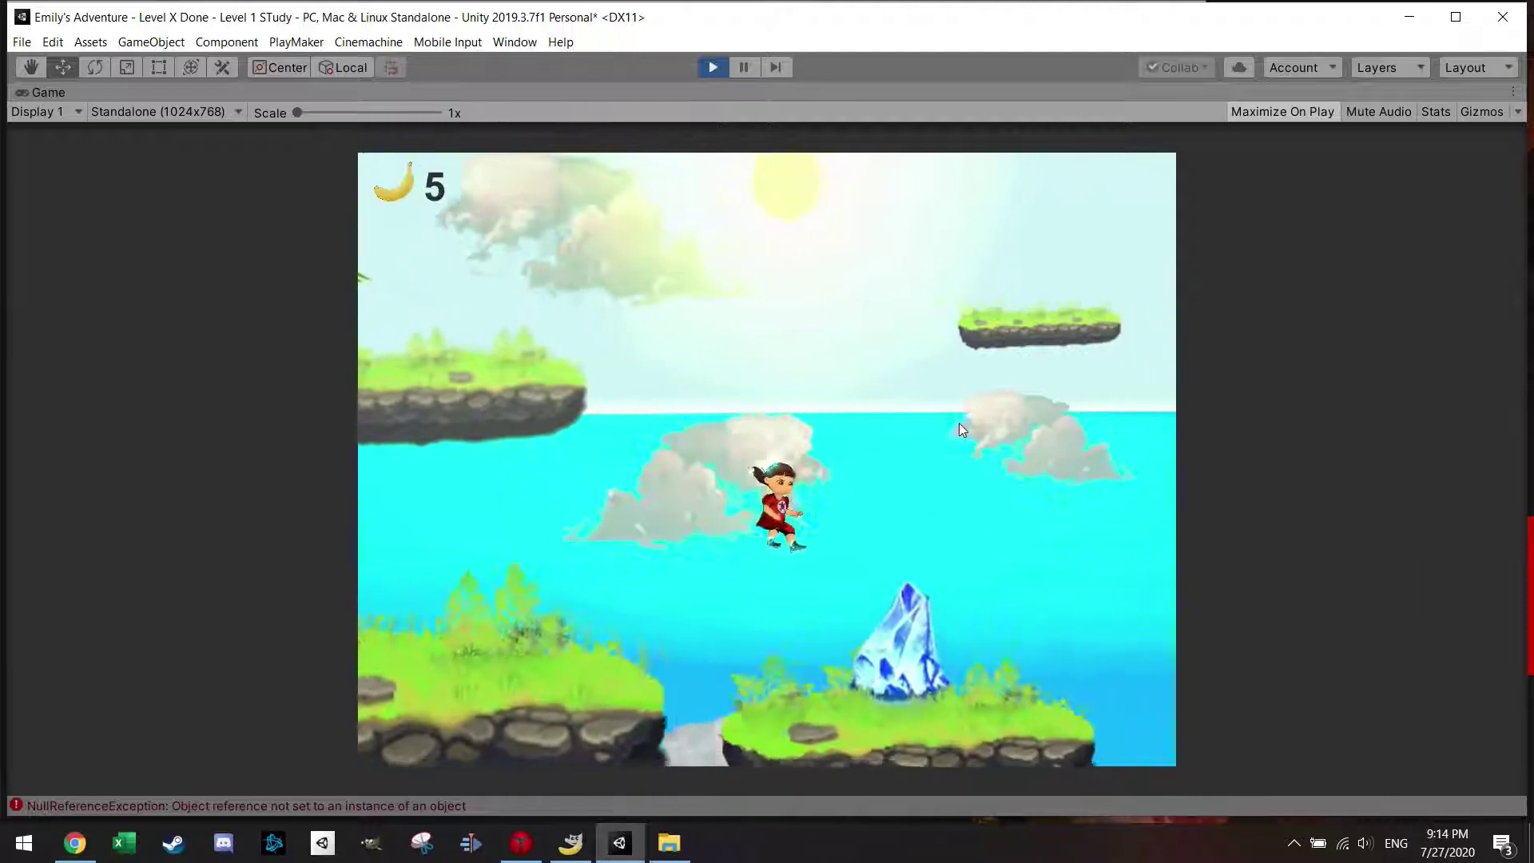
{"action": "key", "text": "Left"}
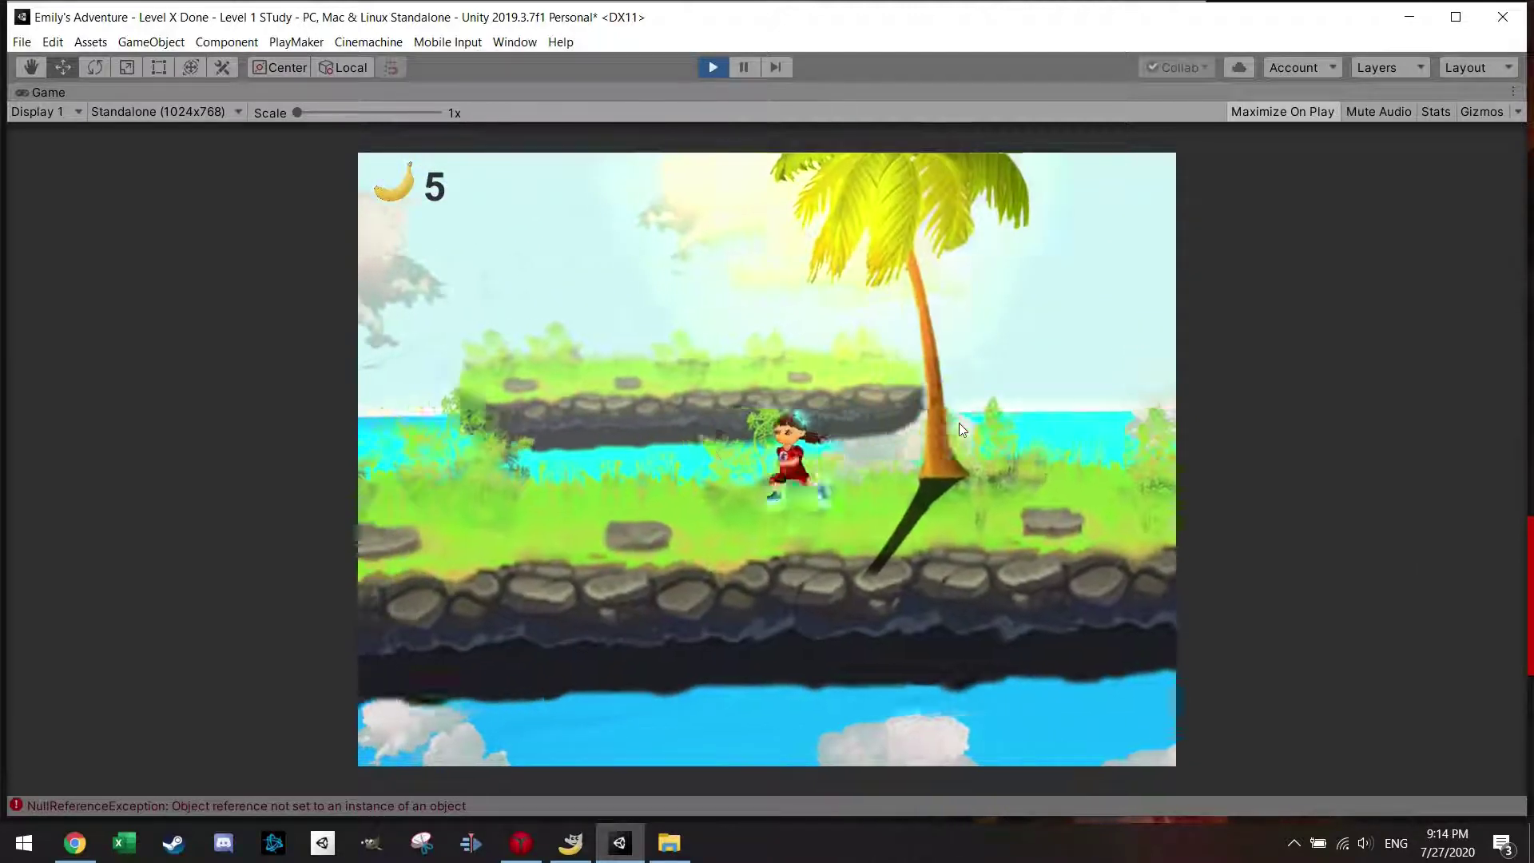